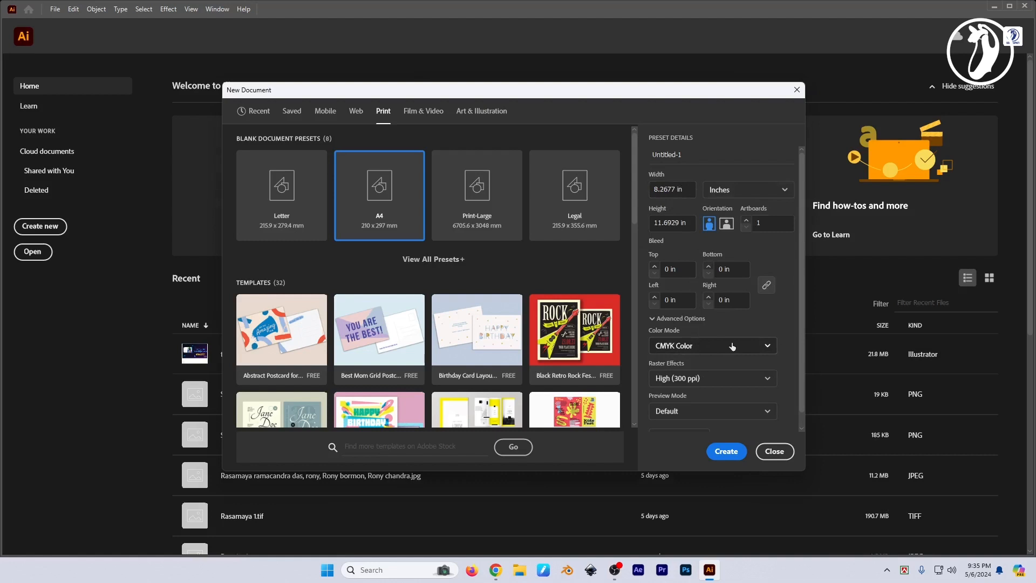
# - Create a new A4 print document in CMYK colour at 300 ppi, collapse the Transparency panel and shift the Align panel slightly upward
pyautogui.click(730, 450)
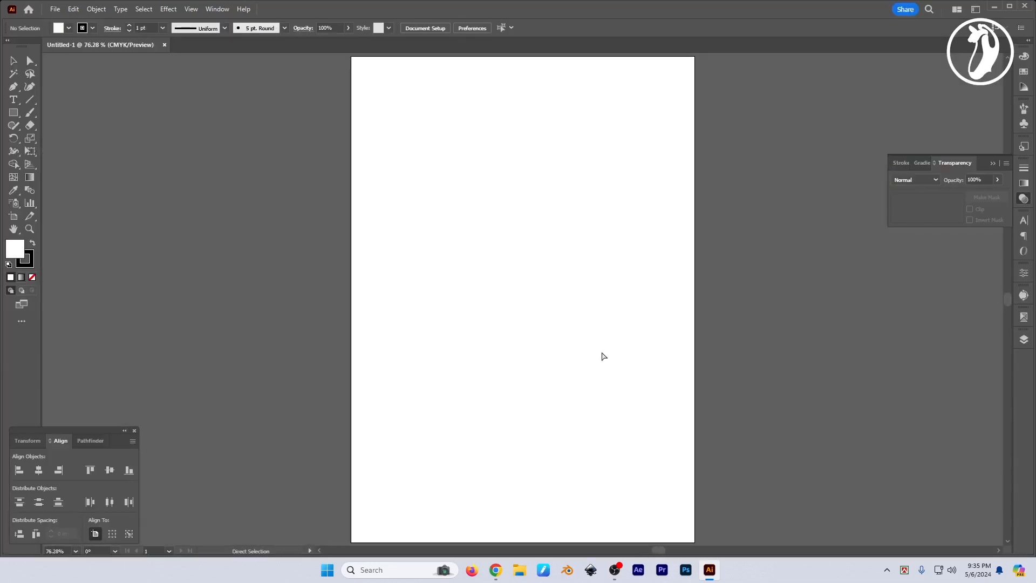
pyautogui.press('v')
pyautogui.click(991, 162)
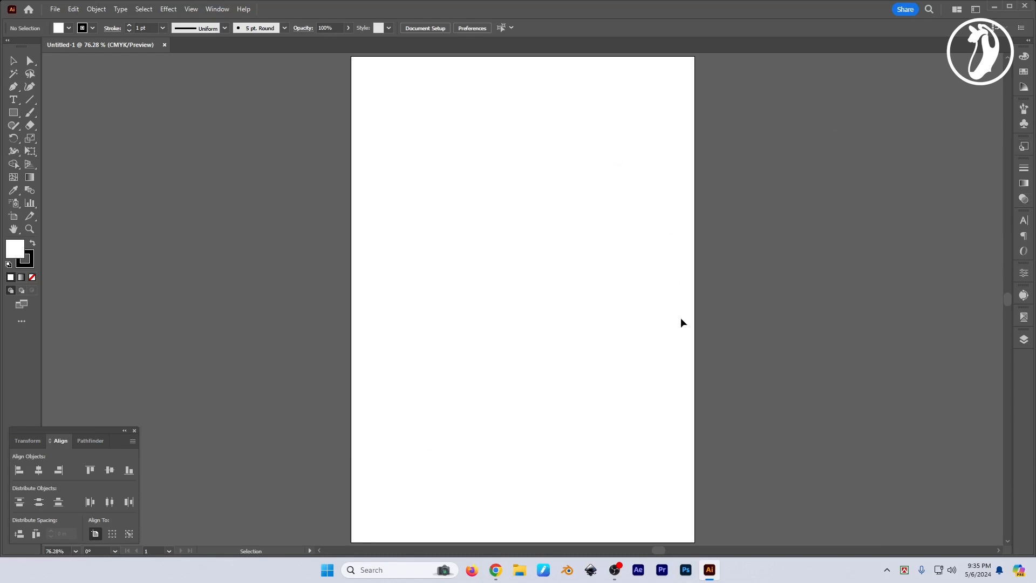
pyautogui.moveTo(92, 430); pyautogui.dragTo(98, 390)
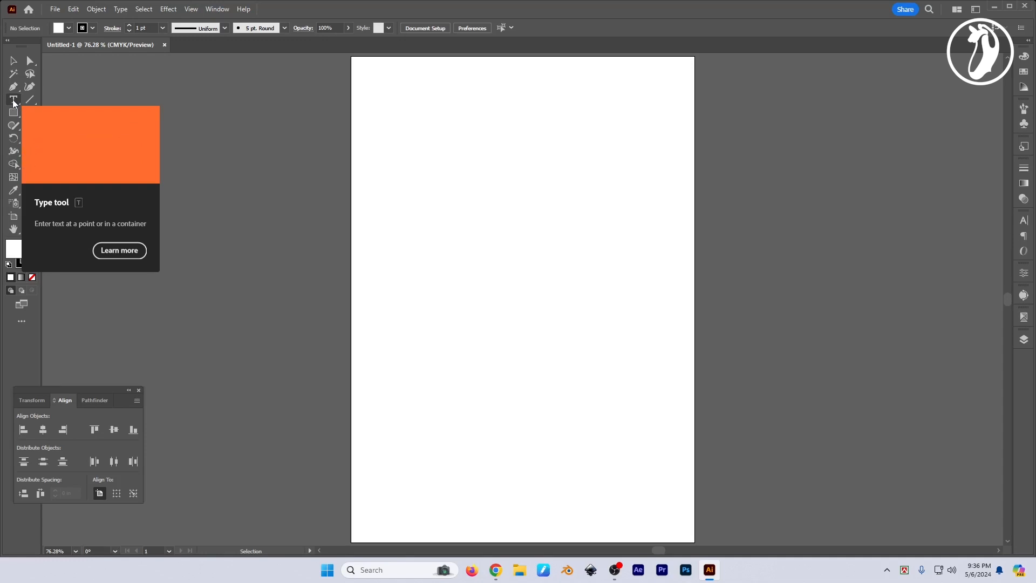
# - Place a line of "Lorem ipsum" placeholder point text near the artboard's upper-left corner with the Type tool
pyautogui.click(14, 103)
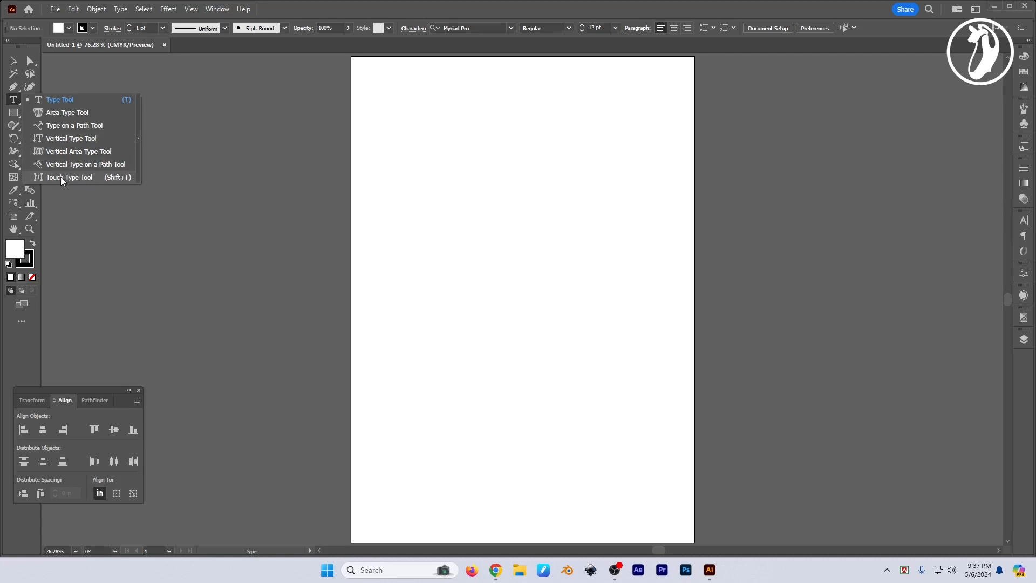
pyautogui.click(65, 100)
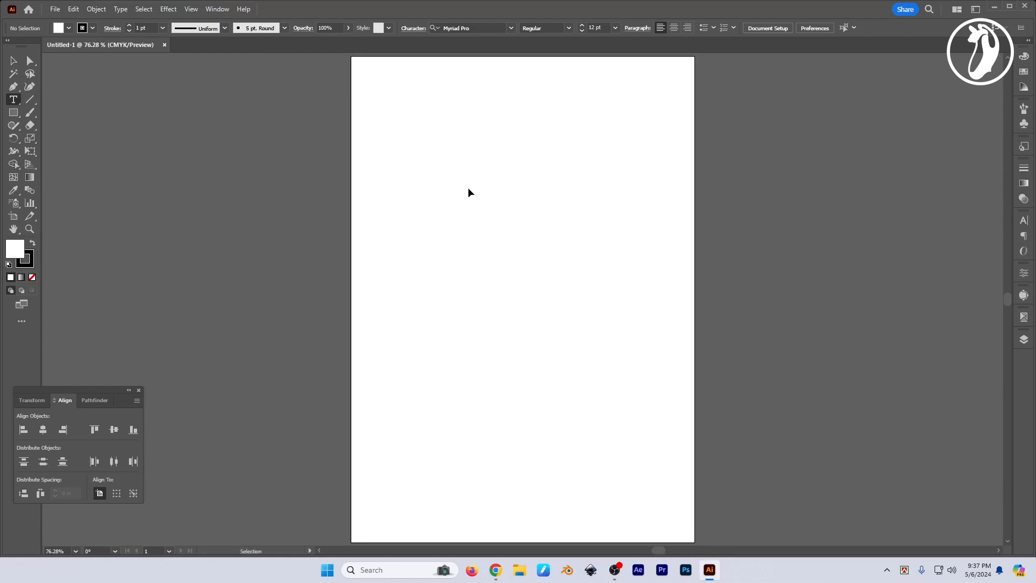
pyautogui.scroll(-1, 501, 203)
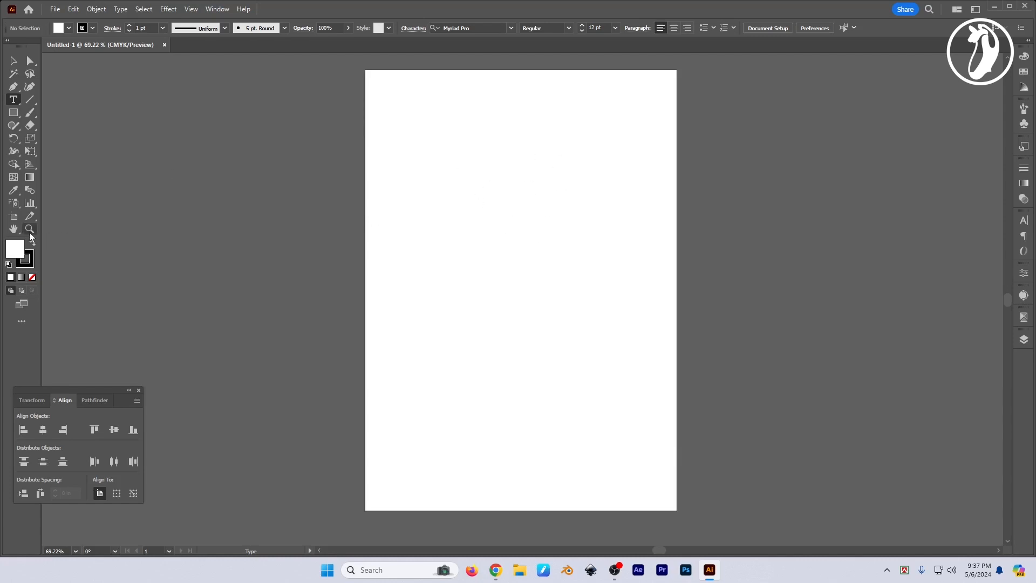
pyautogui.click(13, 216)
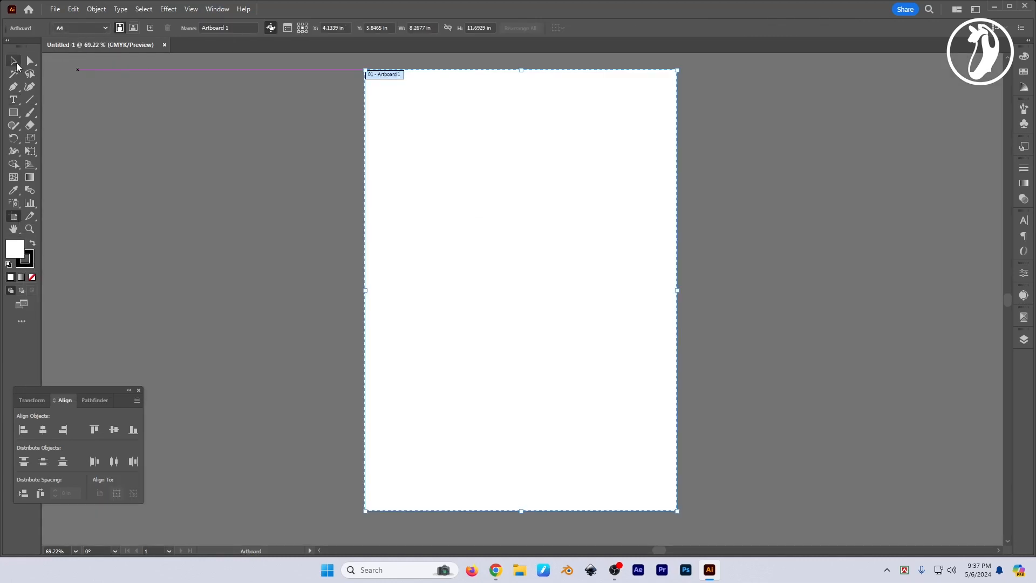
pyautogui.click(13, 100)
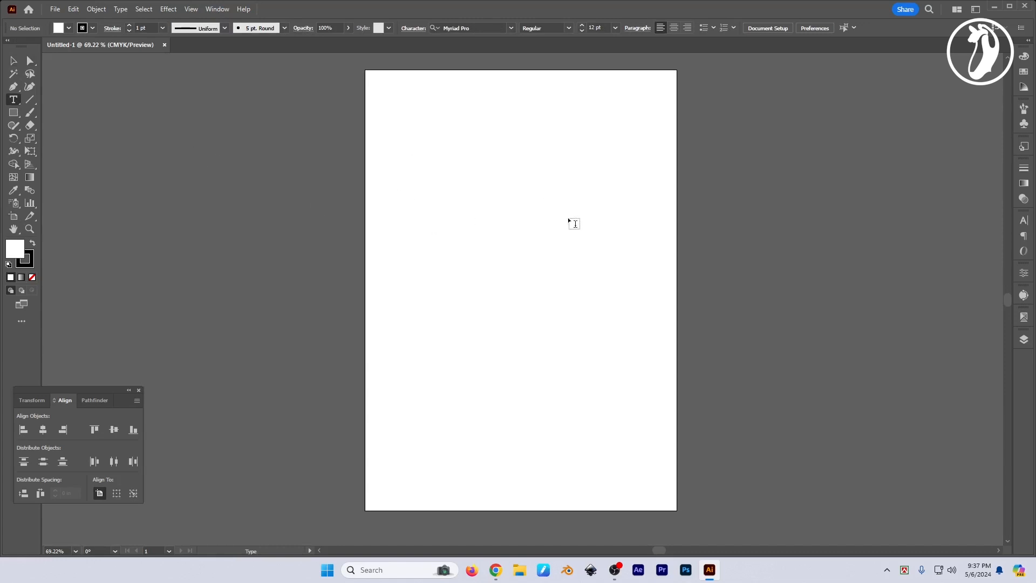
pyautogui.rightClick(14, 100)
pyautogui.click(48, 102)
pyautogui.click(399, 103)
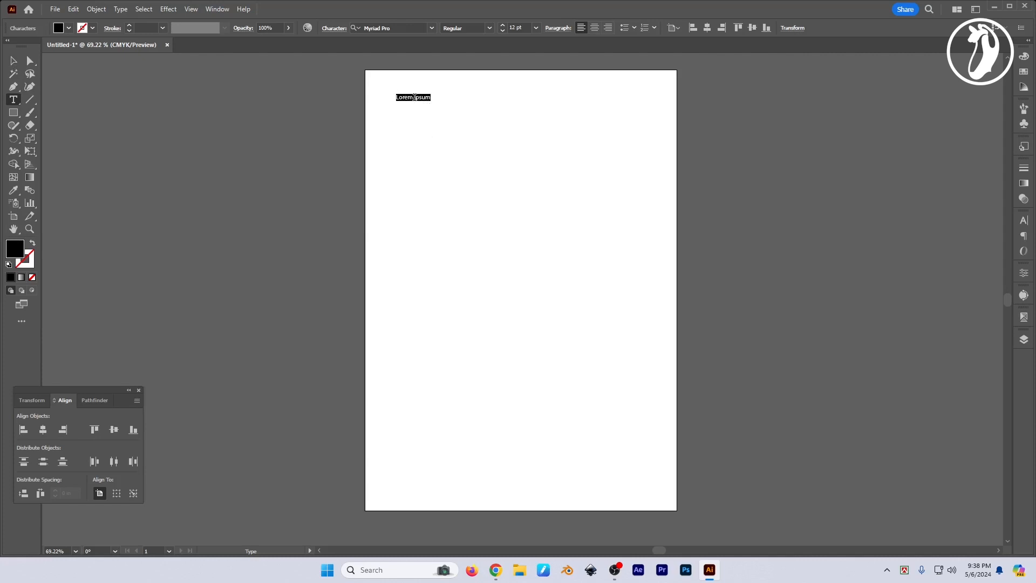
pyautogui.click(15, 100)
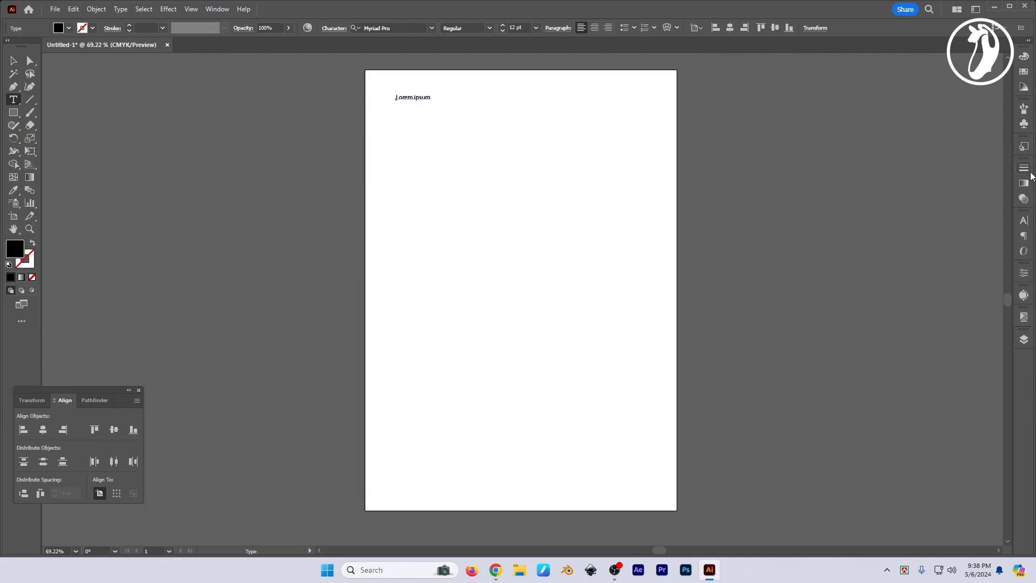
# - Examine the Character, Paragraph and OpenType settings available for the placeholder text
pyautogui.click(1024, 220)
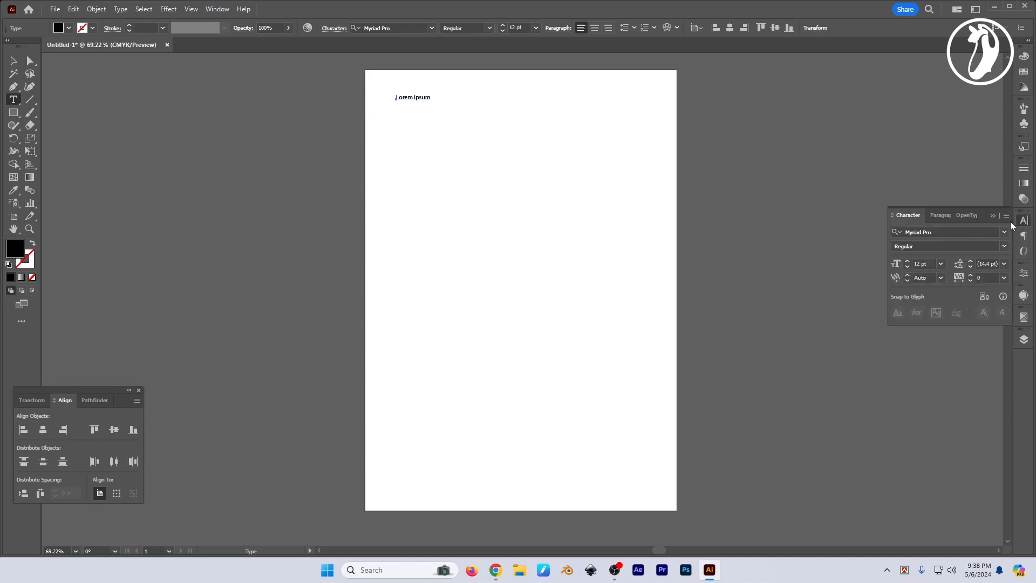
pyautogui.click(940, 216)
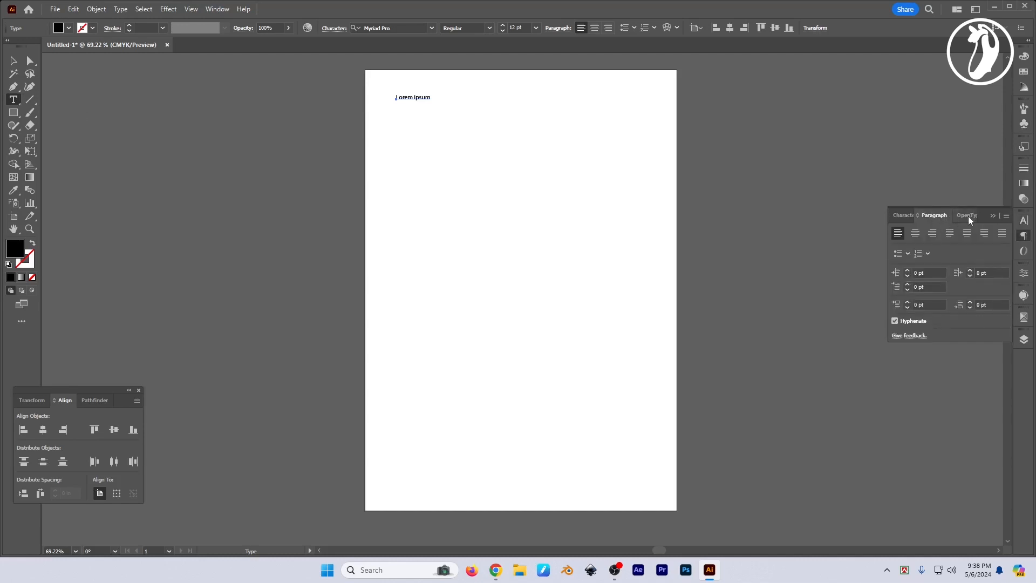
pyautogui.click(968, 216)
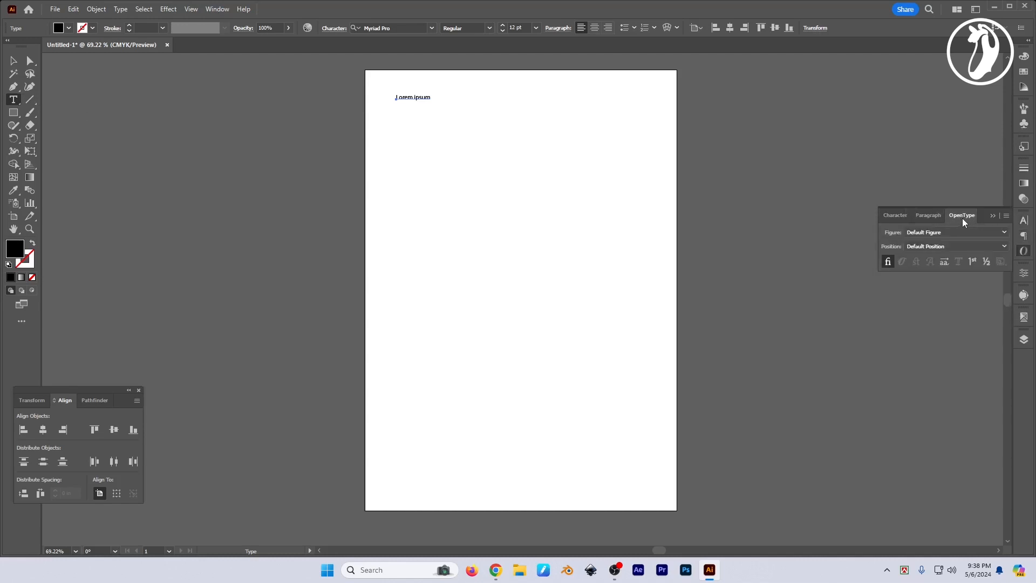
pyautogui.click(893, 216)
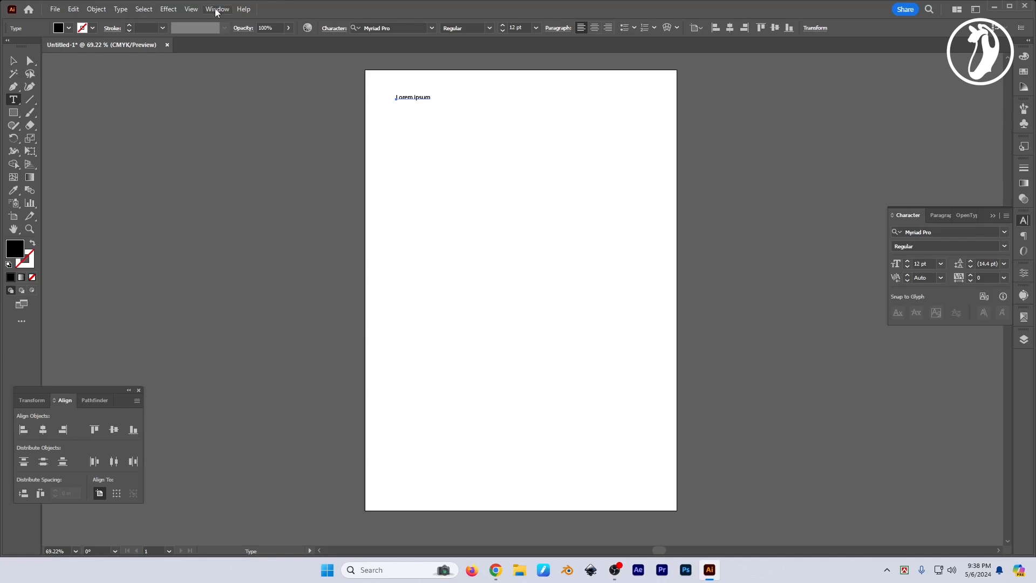
# - Collapse and redisplay the Character settings, and finish editing the placeholder text so nothing is selected
pyautogui.click(992, 216)
pyautogui.hotkey('ctrl', 't')
pyautogui.click(217, 9)
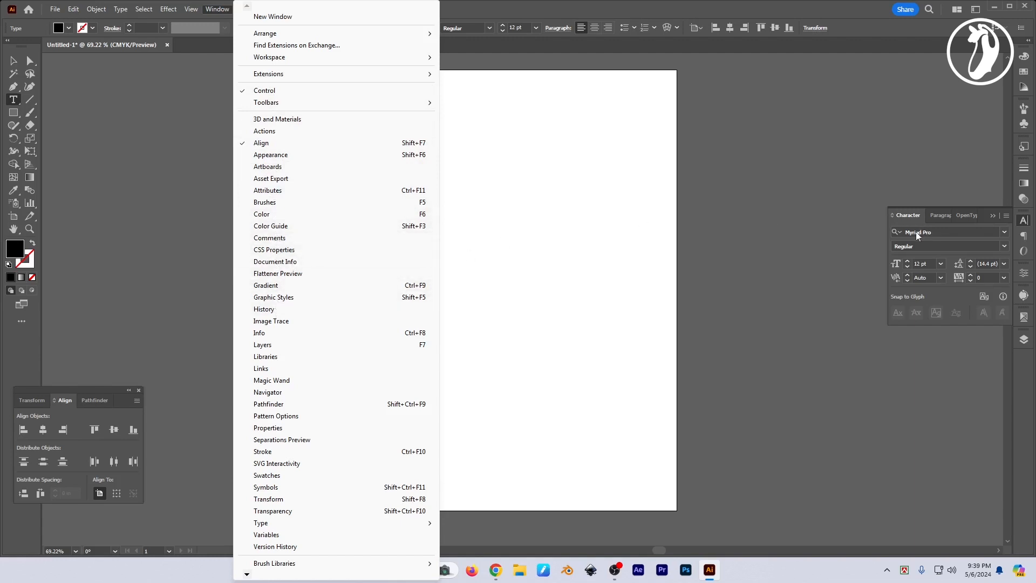
pyautogui.click(480, 178)
pyautogui.press('Escape')
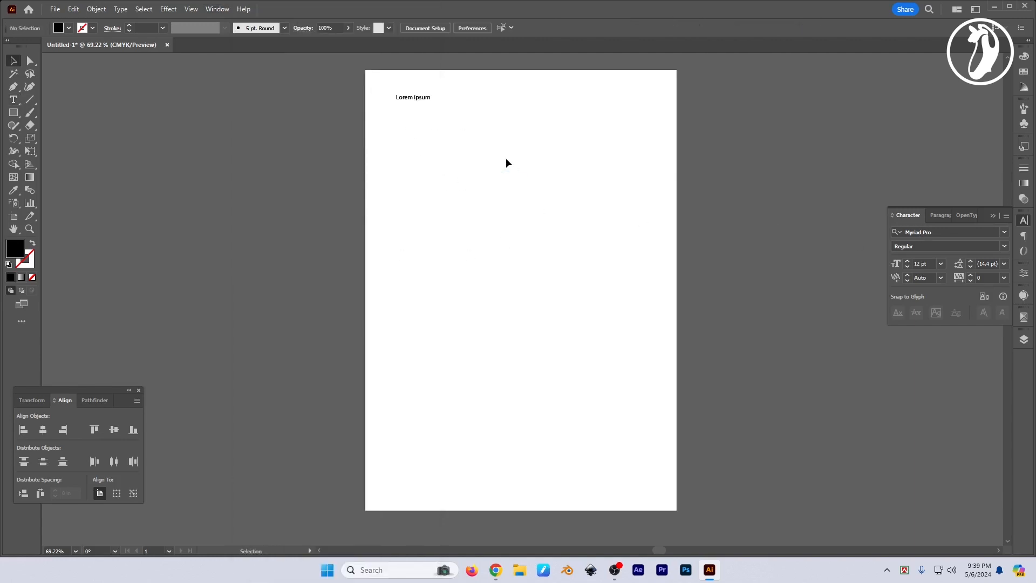
# - With the Type tool active, browse the installed fonts and their sample previews in the font list
pyautogui.click(13, 101)
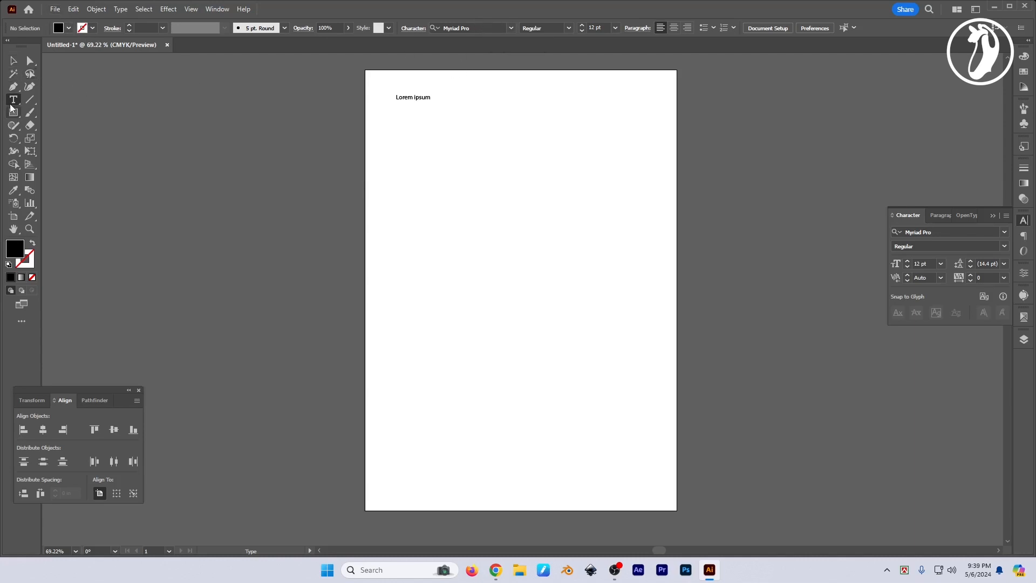
pyautogui.click(480, 26)
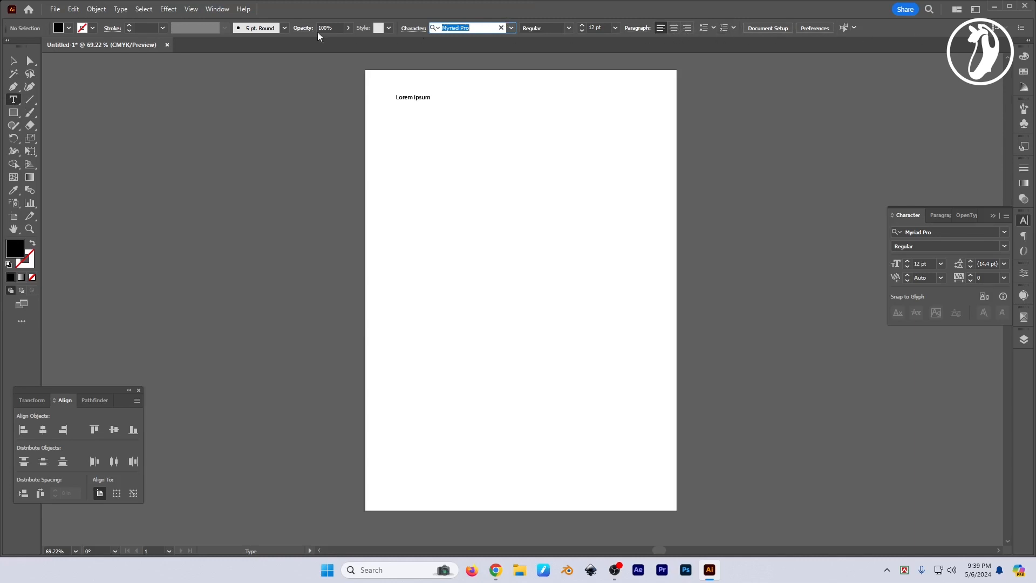
pyautogui.click(937, 216)
pyautogui.click(908, 216)
pyautogui.click(479, 28)
pyautogui.moveTo(482, 28); pyautogui.dragTo(377, 31)
pyautogui.click(483, 28)
pyautogui.click(510, 29)
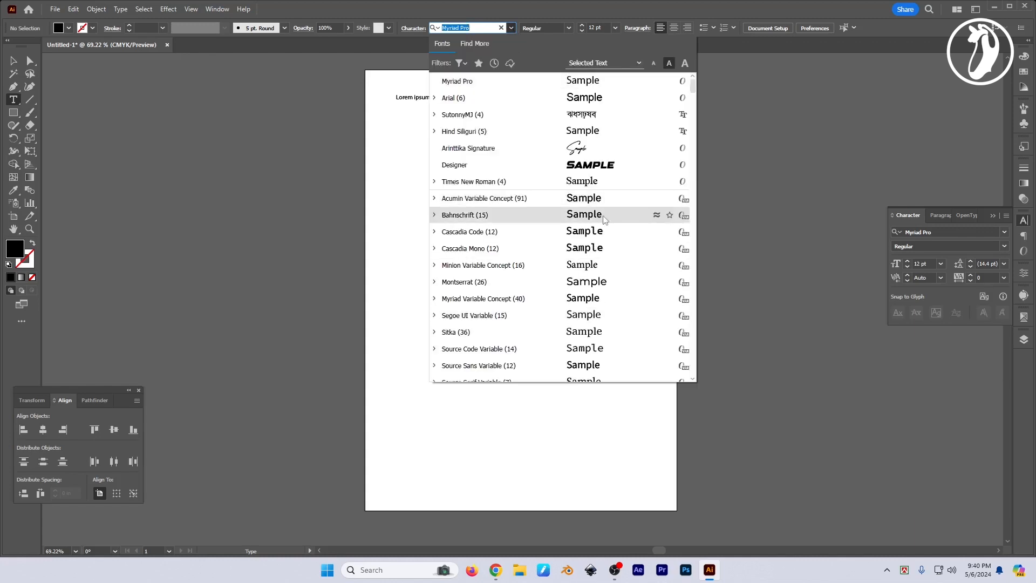
pyautogui.scroll(-15, 567, 238)
pyautogui.scroll(-20, 564, 248)
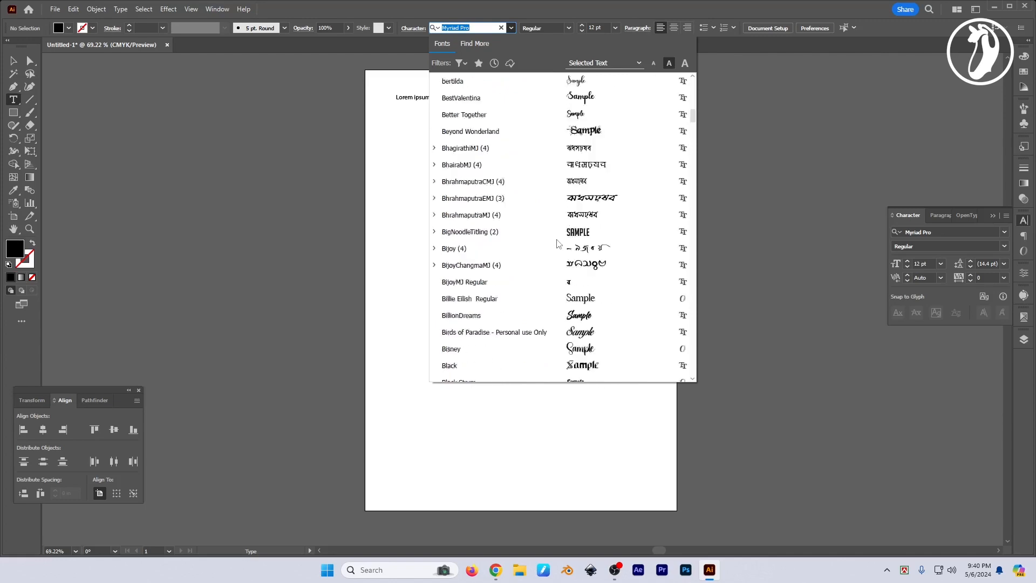
pyautogui.scroll(-15, 567, 237)
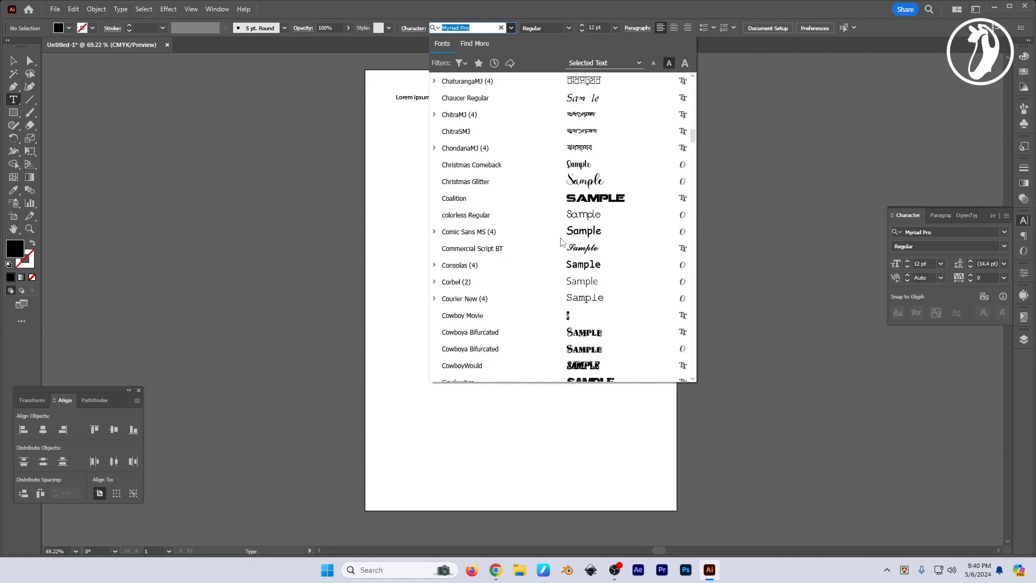
pyautogui.scroll(-20, 581, 250)
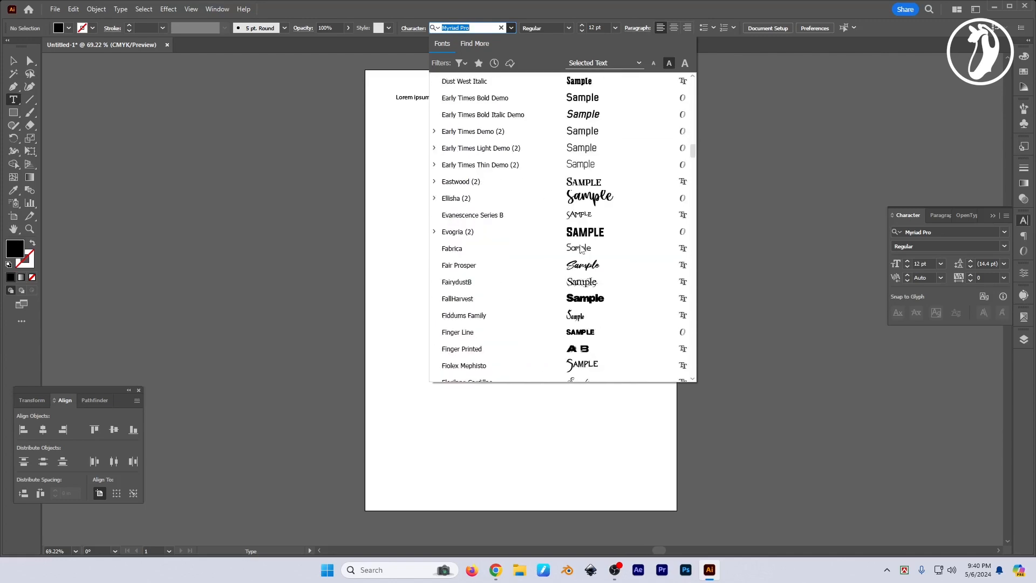
pyautogui.scroll(-15, 582, 256)
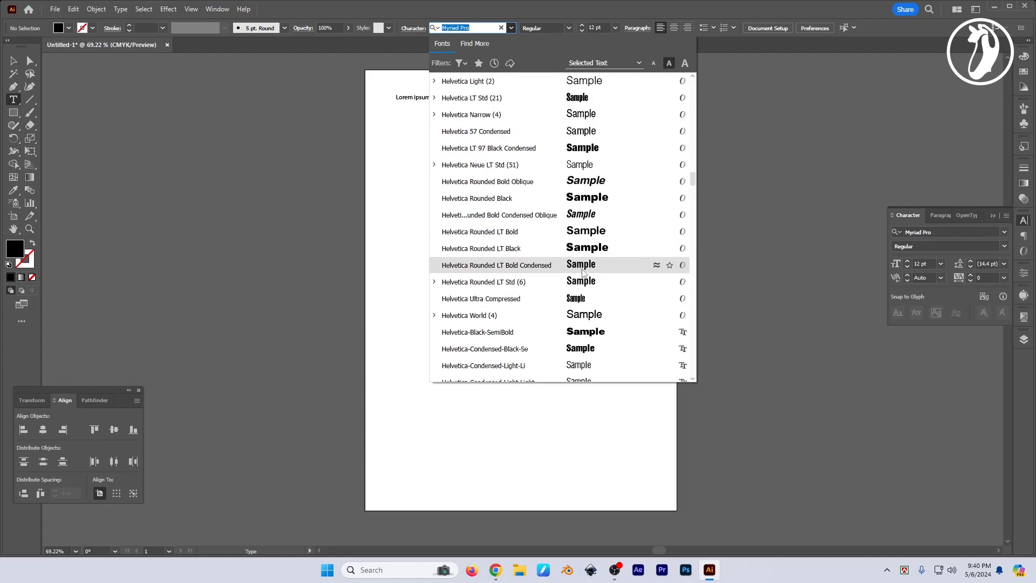
pyautogui.scroll(20, 583, 273)
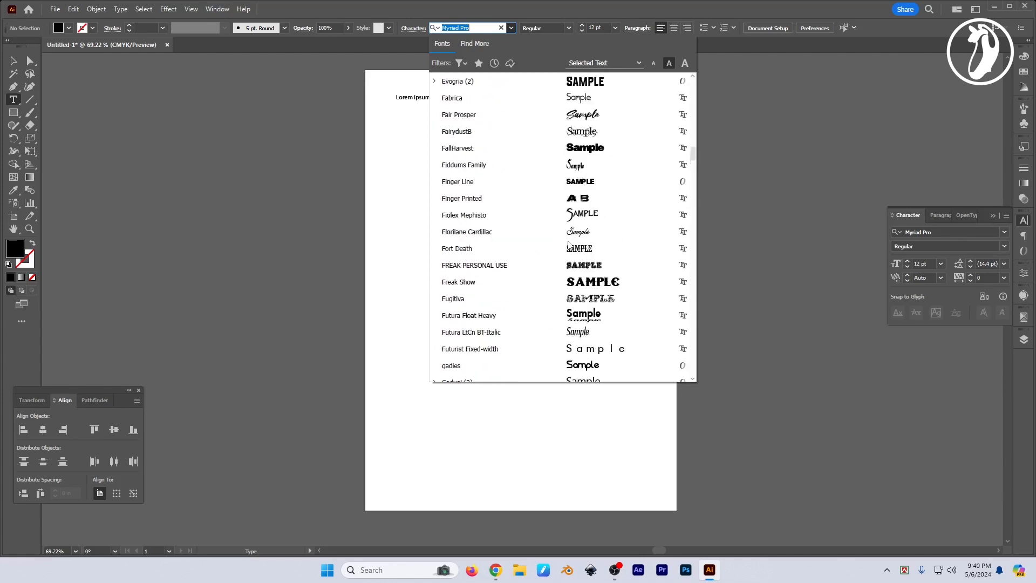
pyautogui.scroll(20, 549, 209)
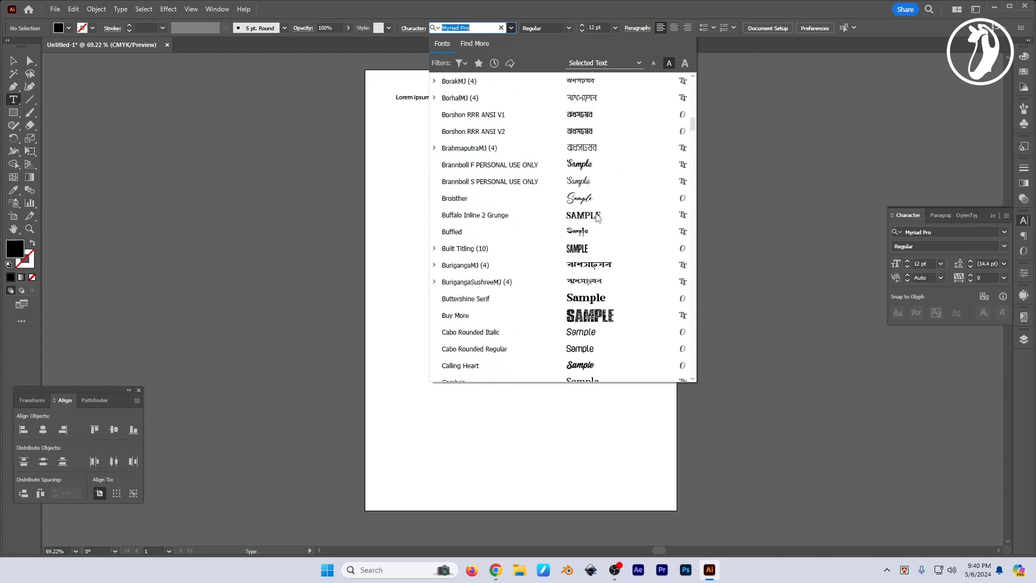
pyautogui.scroll(20, 598, 218)
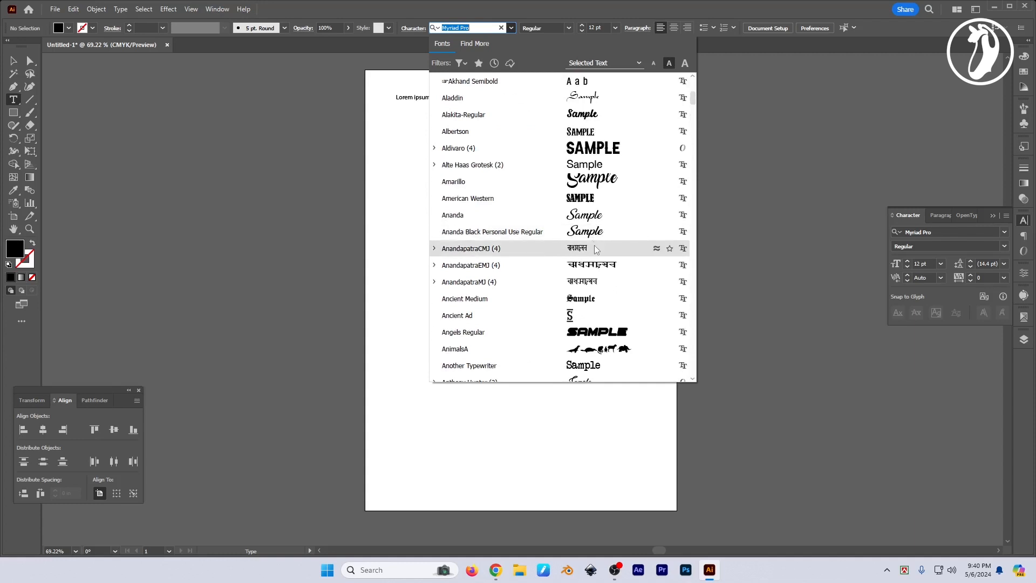
pyautogui.scroll(10, 596, 247)
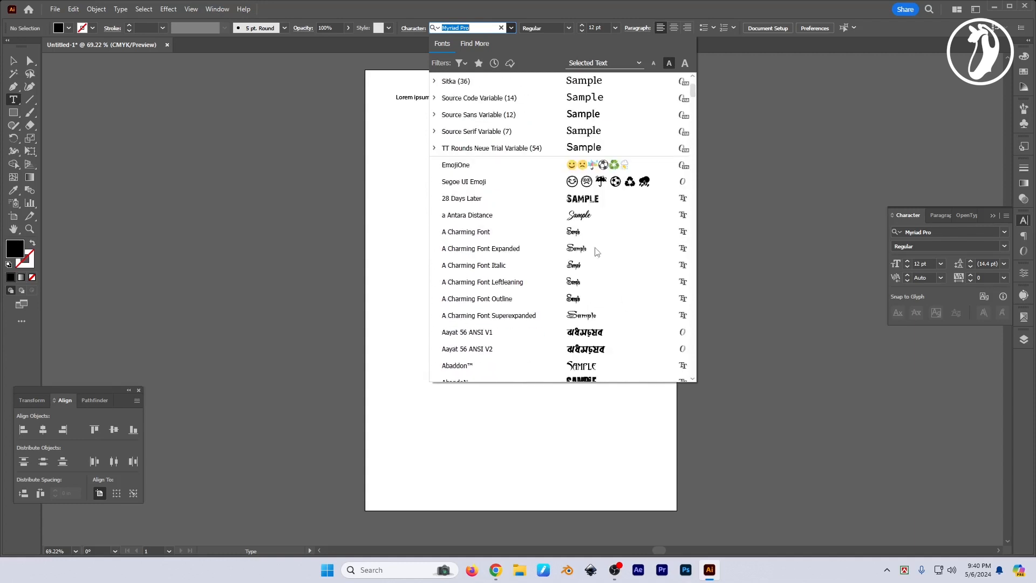
pyautogui.scroll(5, 597, 249)
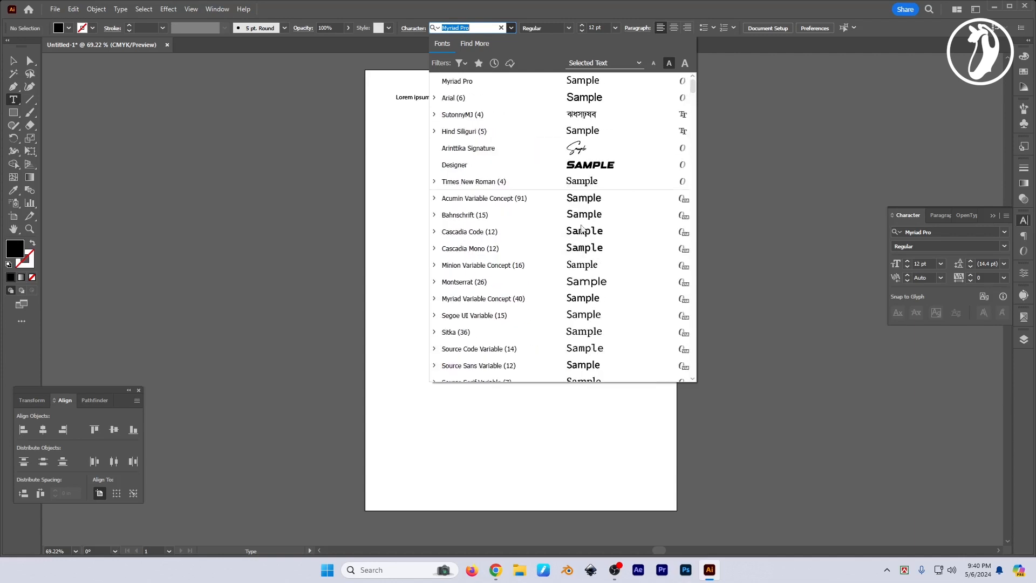
# - Search the fonts for "time" and move through the matches to highlight Times New Roman Bold
pyautogui.click(480, 27)
pyautogui.moveTo(481, 27); pyautogui.dragTo(419, 31)
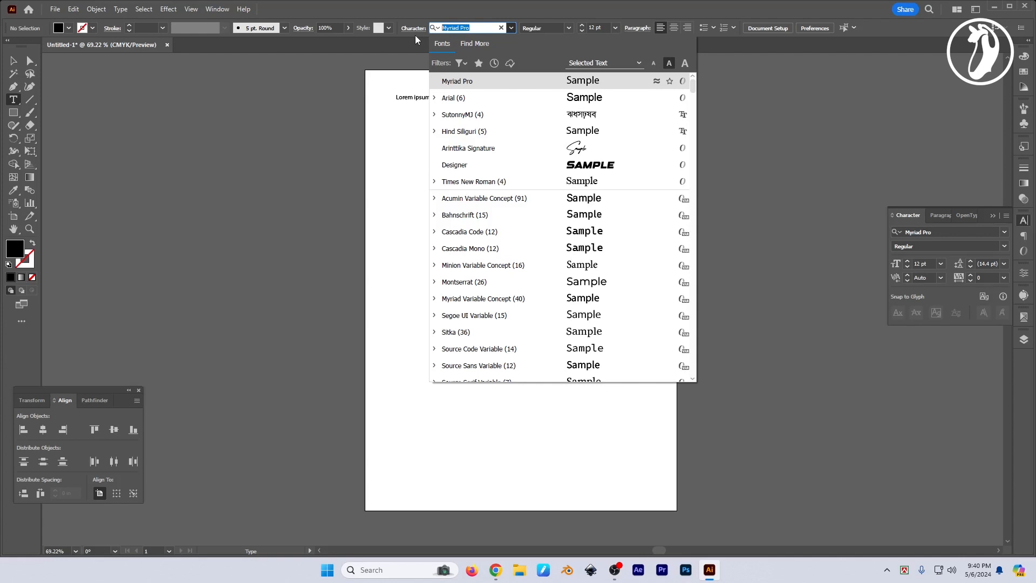
pyautogui.press('BackSpace')
pyautogui.write('time')
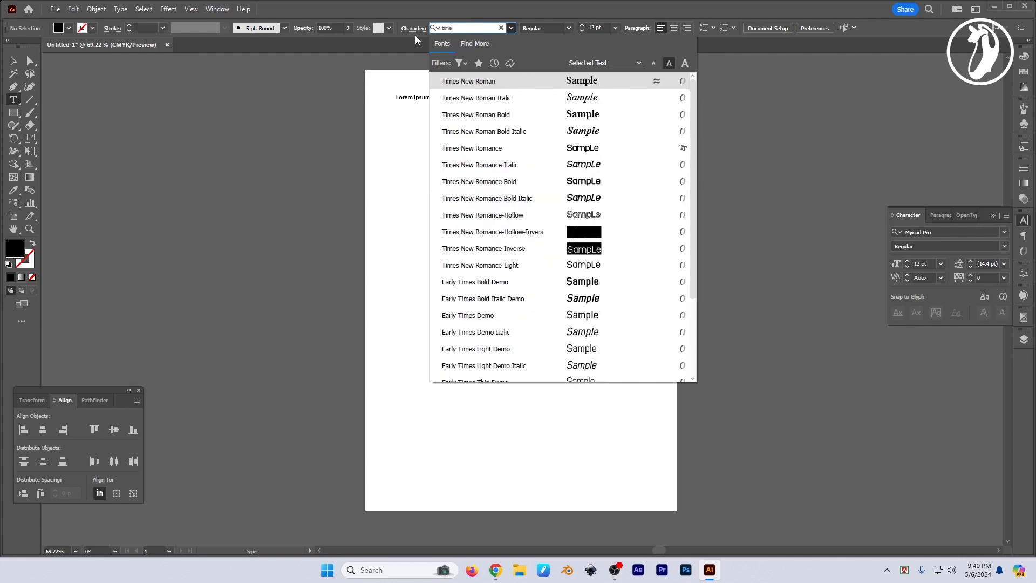
pyautogui.press('Down')
pyautogui.press('Up')
pyautogui.press('Down')
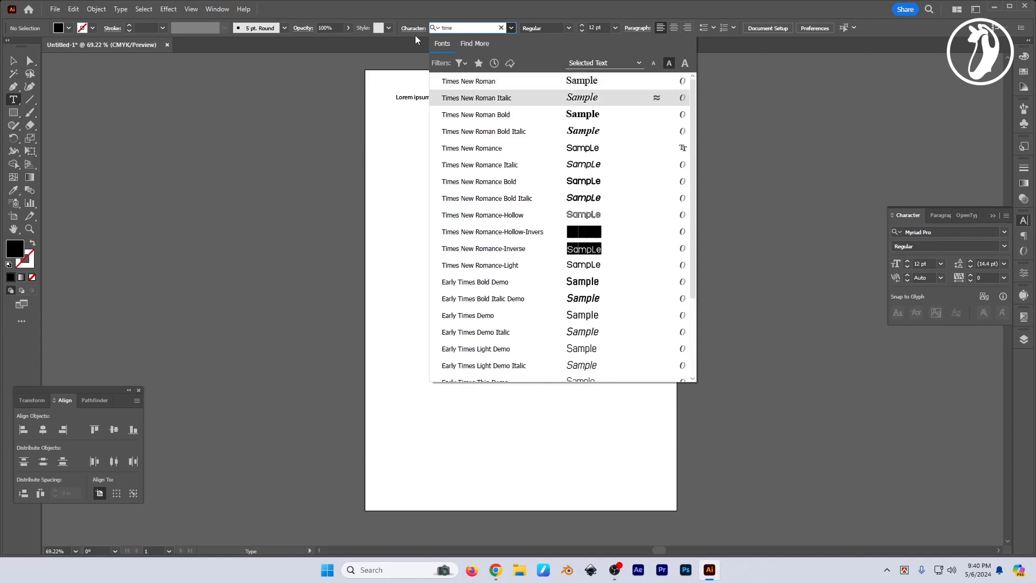
pyautogui.press('Down')
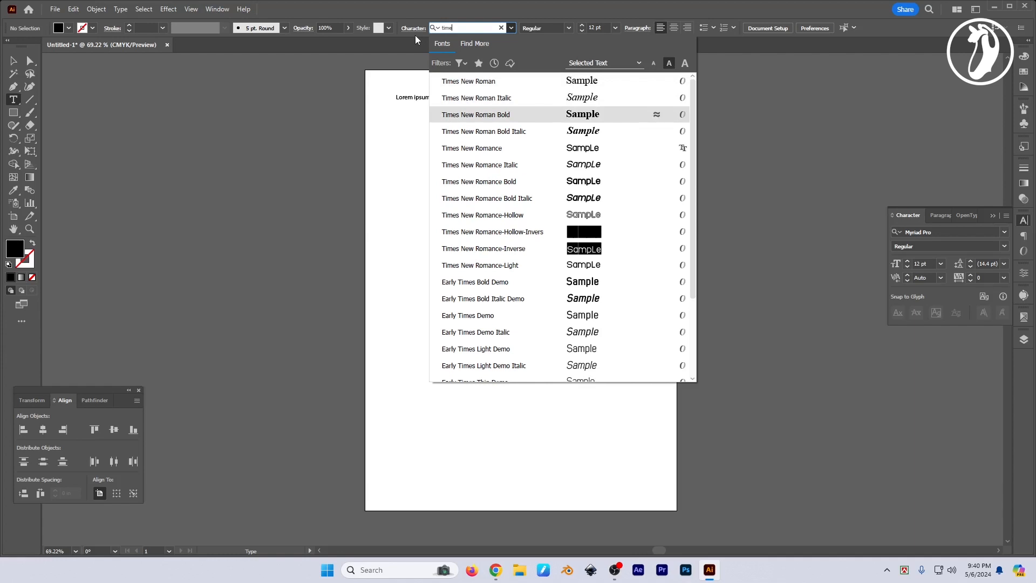
# - Search the fonts for "ari" in place of the previous term and move through the matches to highlight Arial Bold
pyautogui.press('BackSpace')
pyautogui.press('BackSpace')
pyautogui.press('BackSpace')
pyautogui.press('BackSpace')
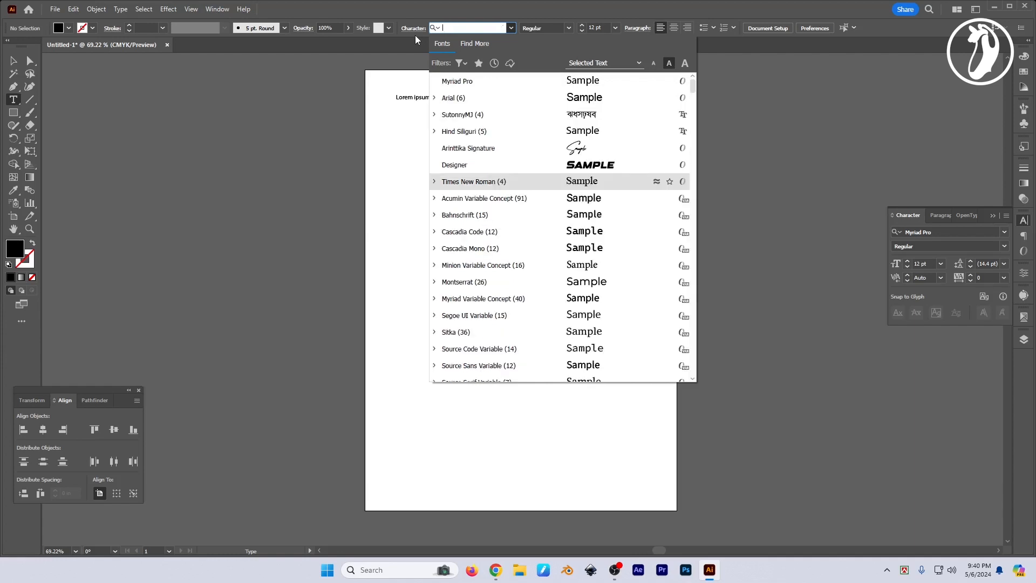
pyautogui.write('ari')
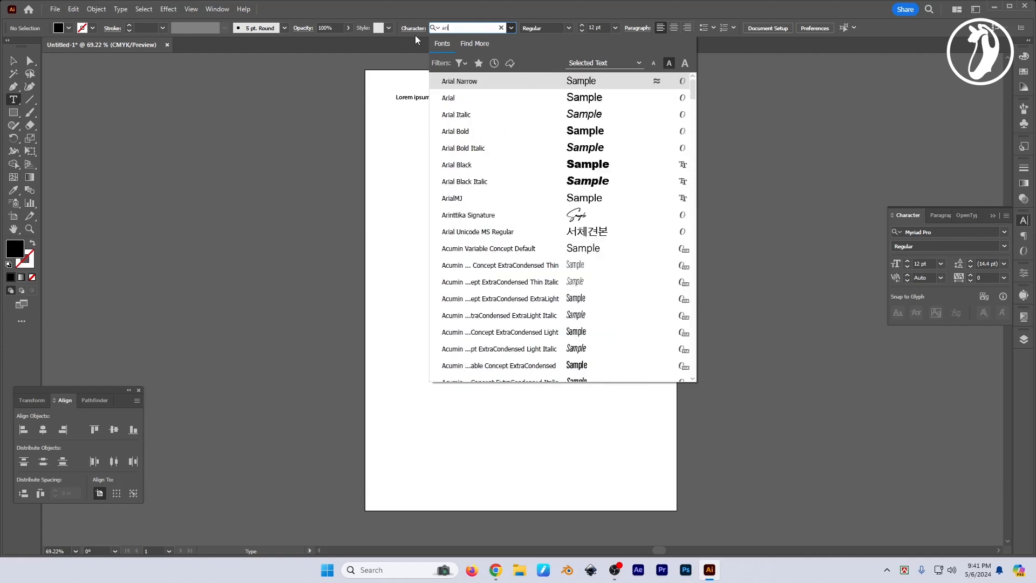
pyautogui.press('Down')
pyautogui.press('Down')
pyautogui.press('Down')
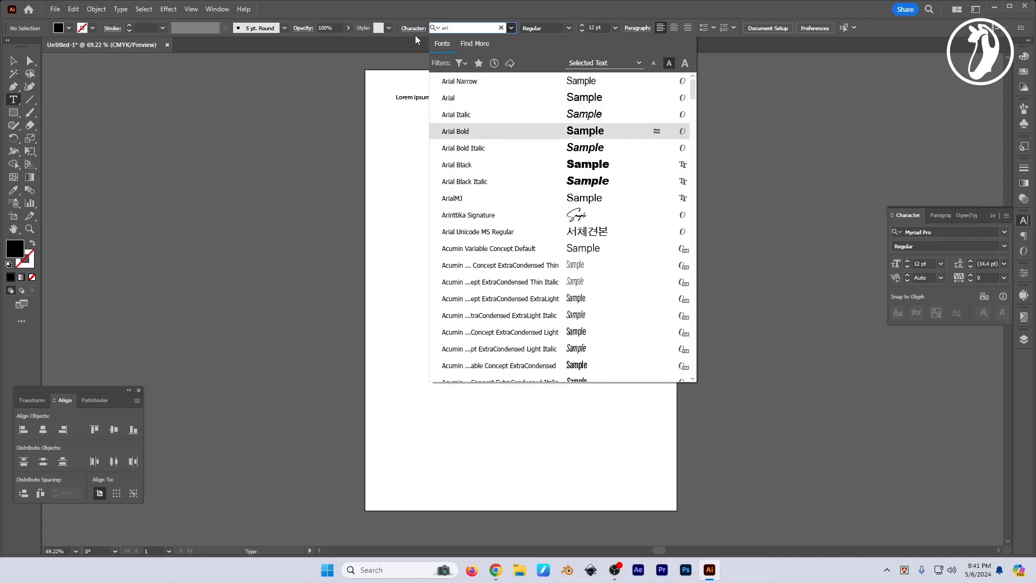
# - Search the fonts in turn for "my", "hel" and "la", and clear the search term
pyautogui.press('BackSpace')
pyautogui.press('BackSpace')
pyautogui.press('BackSpace')
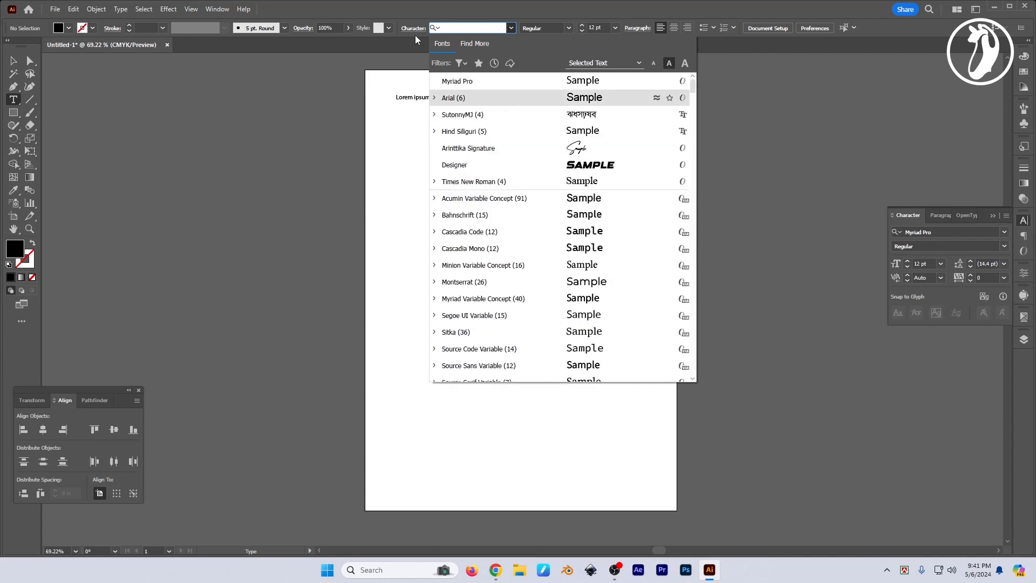
pyautogui.write('my')
pyautogui.press('BackSpace')
pyautogui.press('BackSpace')
pyautogui.write('hel')
pyautogui.press('BackSpace')
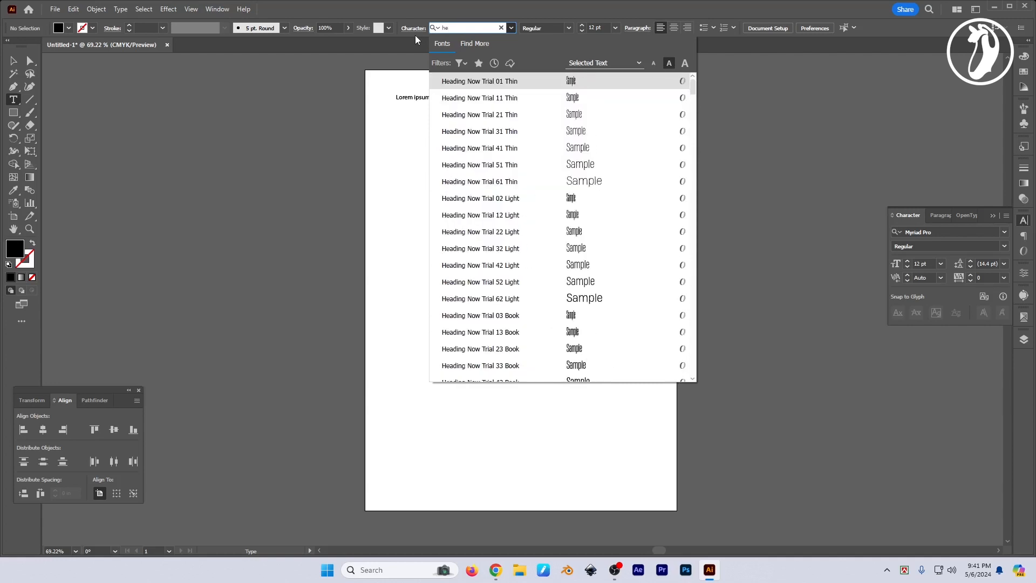
pyautogui.press('BackSpace')
pyautogui.press('BackSpace')
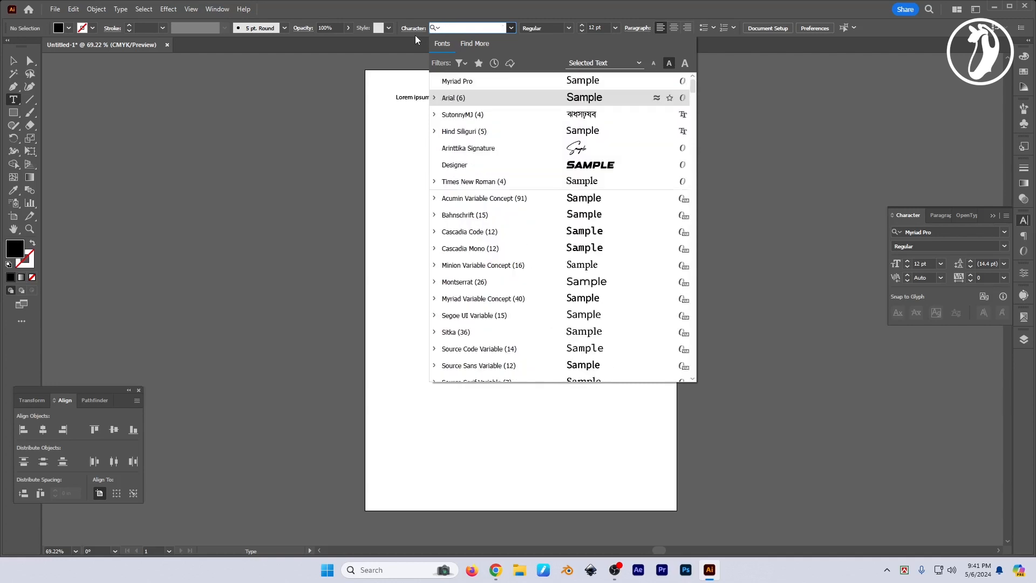
pyautogui.write('la')
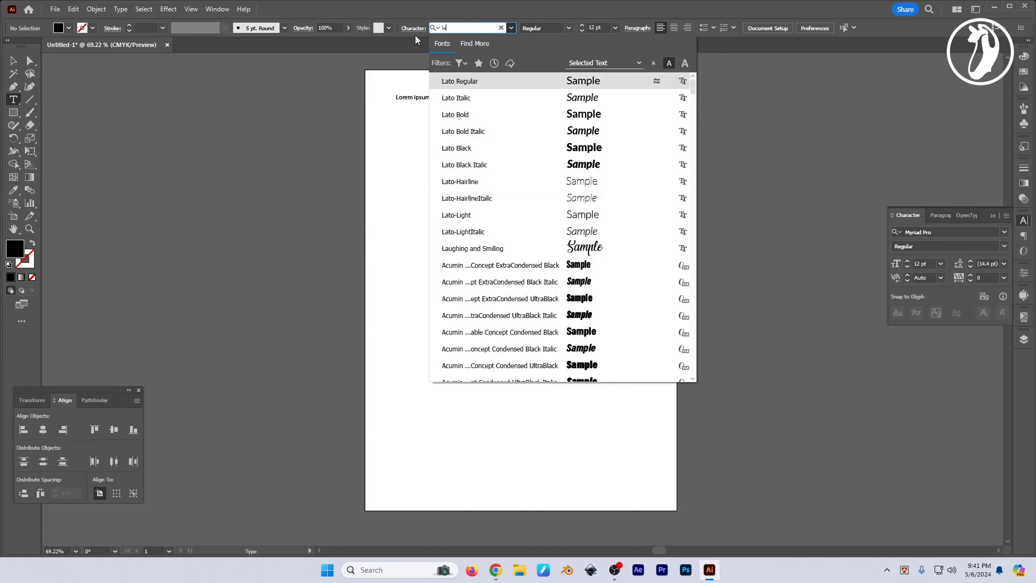
pyautogui.press('BackSpace')
pyautogui.press('BackSpace')
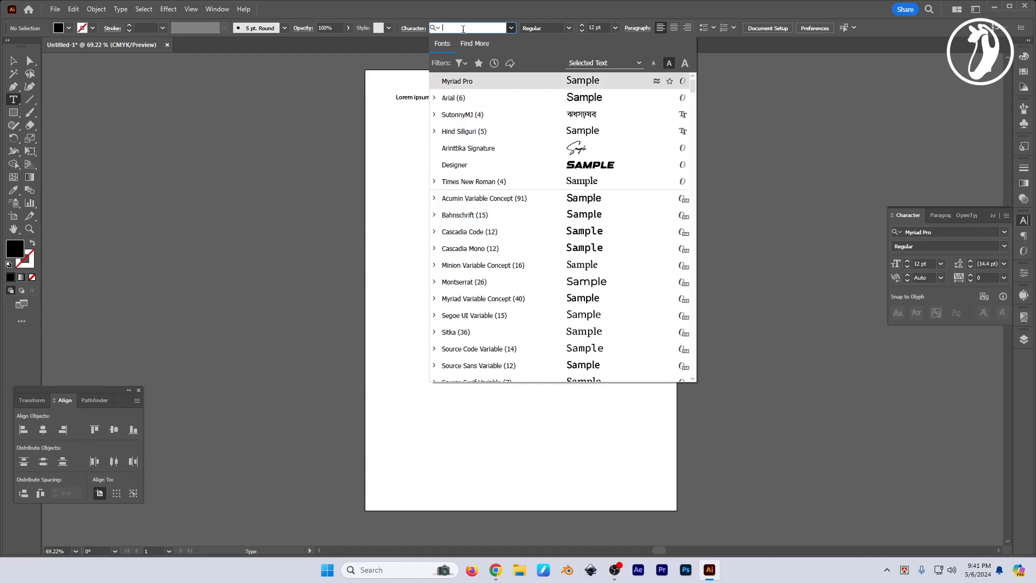
# - Search the fonts for "ari" and set the font for new text to Arial Bold
pyautogui.write('ari')
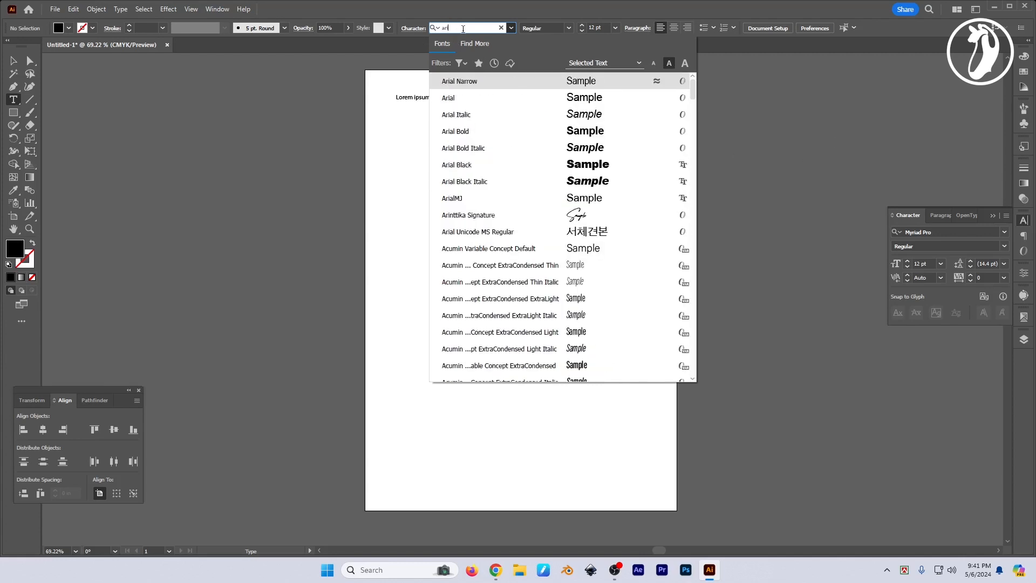
pyautogui.hotkey('ctrl', 'a')
pyautogui.press('BackSpace')
pyautogui.write('ari')
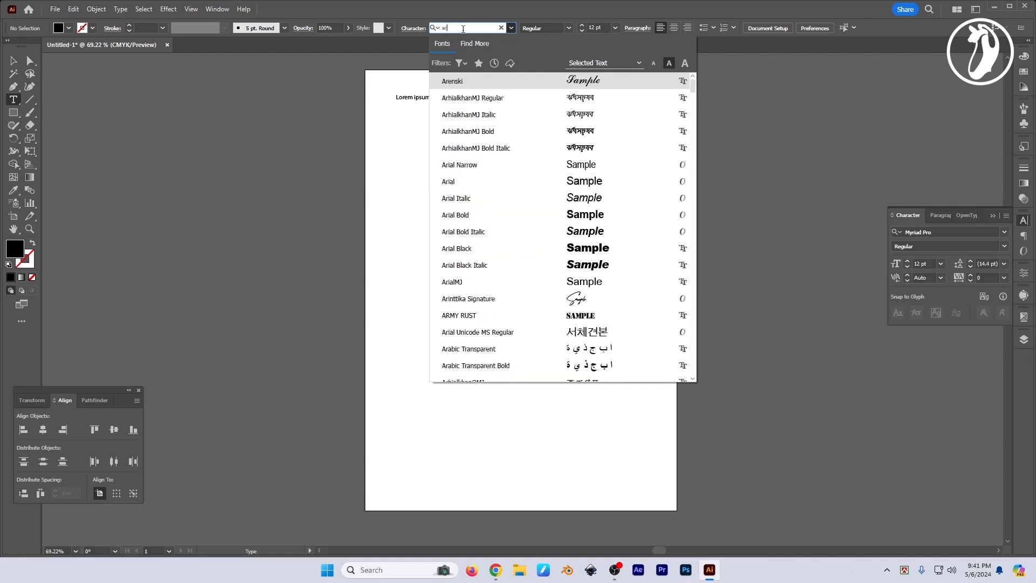
pyautogui.press('Down')
pyautogui.press('Down')
pyautogui.press('Down')
pyautogui.press('Return')
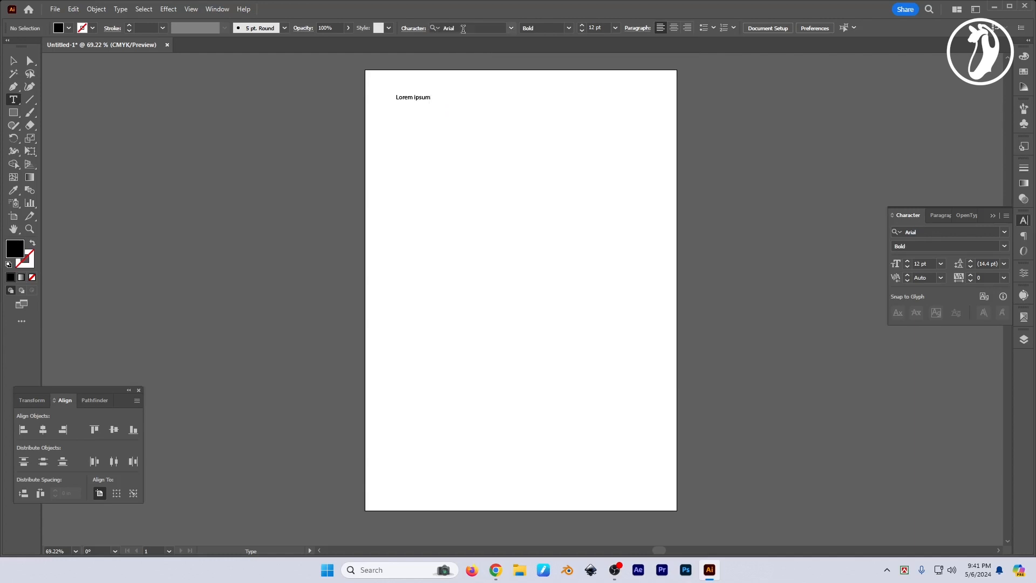
# - Place a new line of point text below "Lorem ipsum" reading "gfasfdjuddjfkla;sdjf"
pyautogui.click(407, 128)
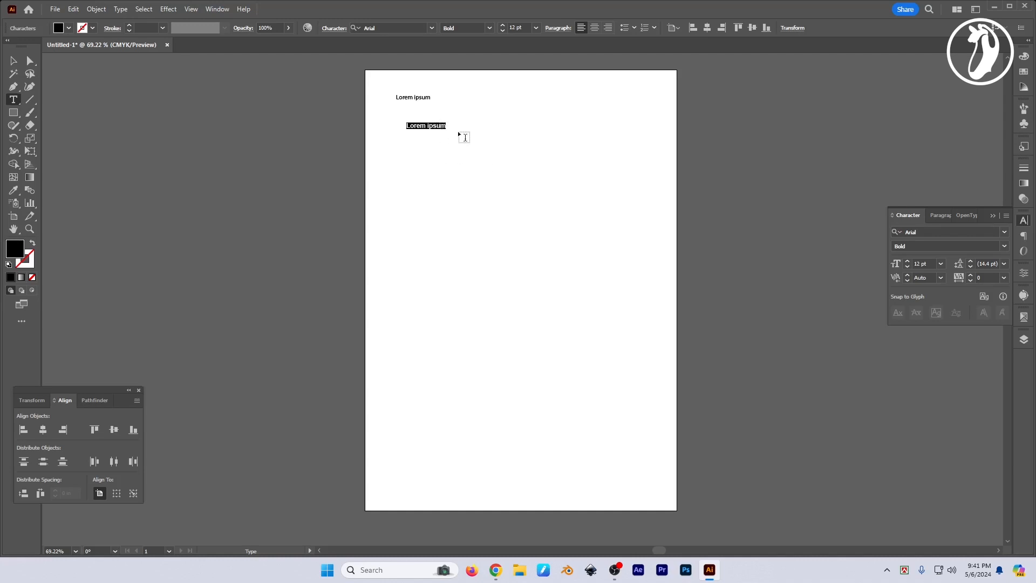
pyautogui.write('asdfjasdfasd')
pyautogui.hotkey('ctrl', 'a')
pyautogui.press('BackSpace')
pyautogui.write('gfasfdjuddjfkla;sdjfj')
# - Show the full set of Character options and review the font family and the styles offered for Arial
pyautogui.click(1005, 221)
pyautogui.click(906, 221)
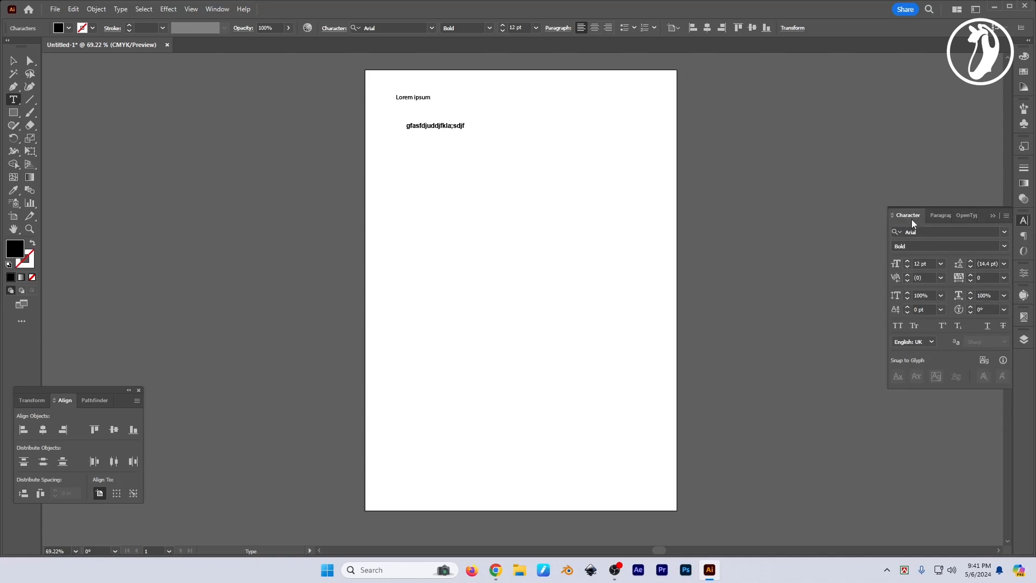
pyautogui.click(929, 234)
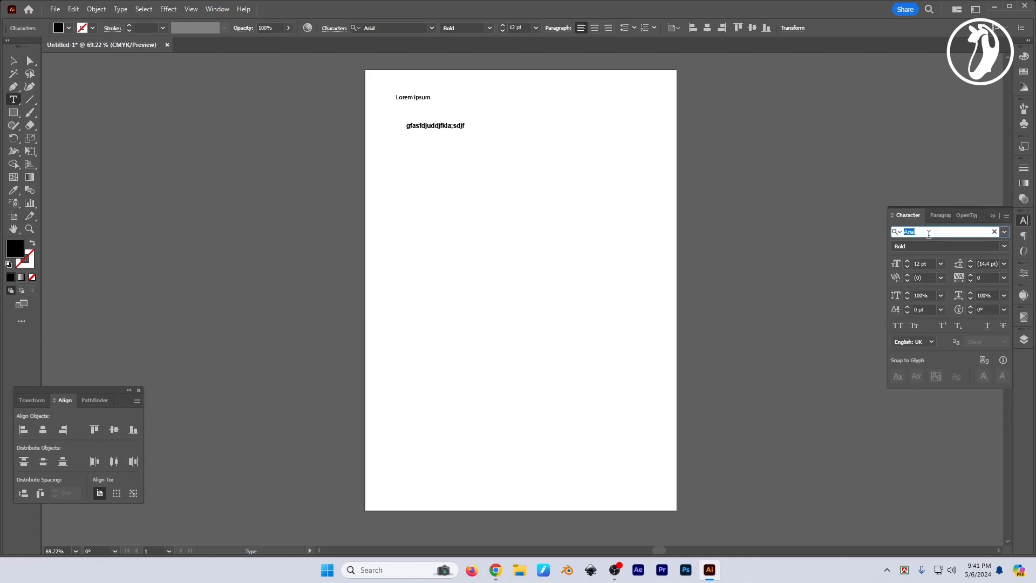
pyautogui.press('Tab')
pyautogui.click(953, 246)
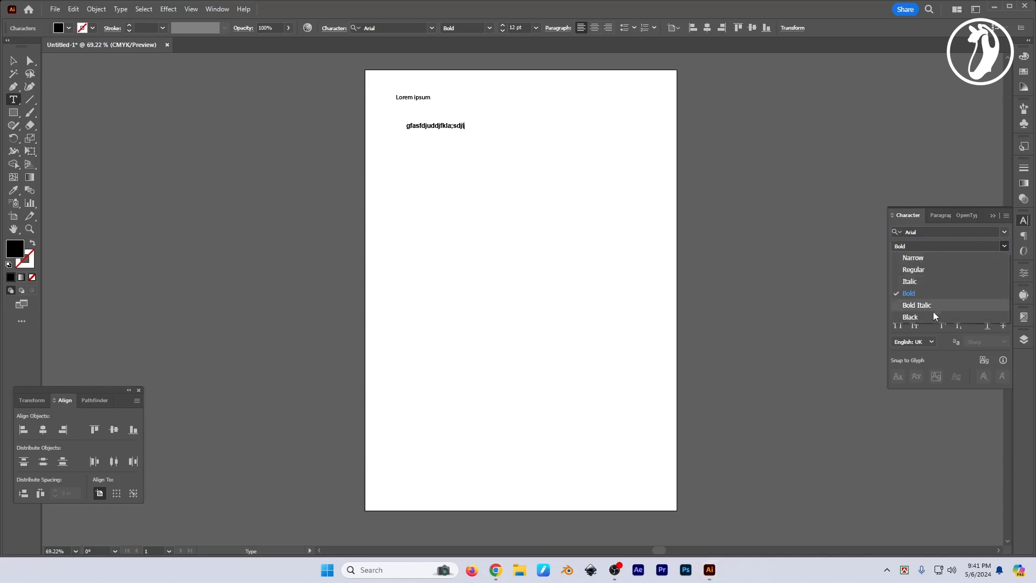
pyautogui.click(926, 232)
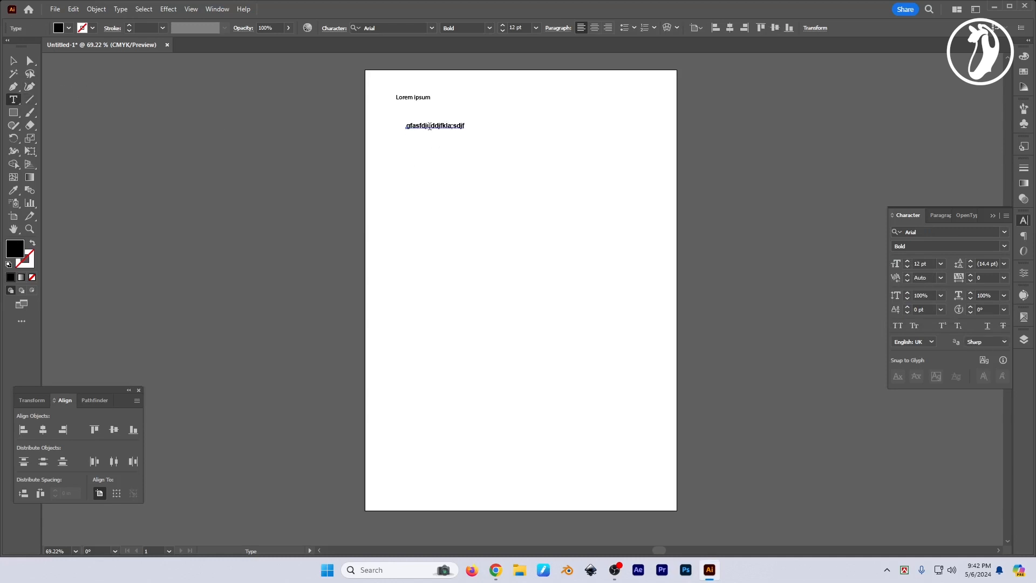
# - Try selecting the gibberish line as a whole and by sweeping across its characters with the Type tool
pyautogui.tripleClick(429, 126)
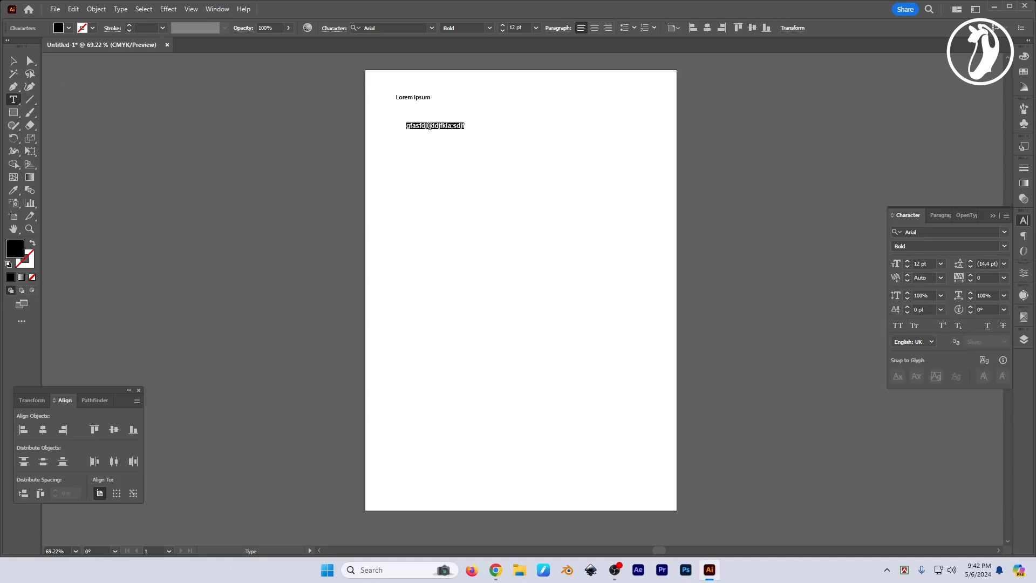
pyautogui.click(13, 99)
pyautogui.click(409, 125)
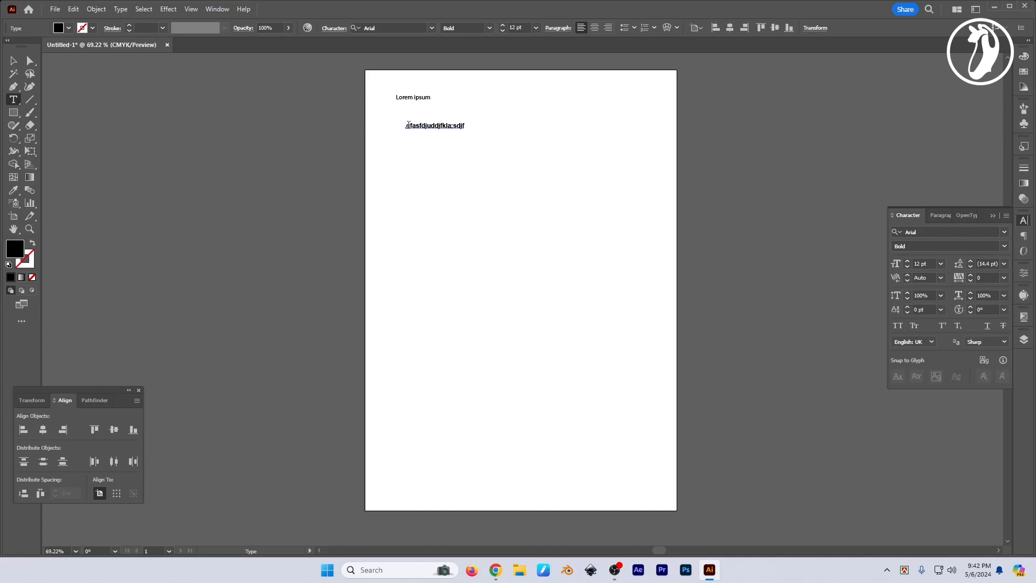
pyautogui.moveTo(409, 126); pyautogui.dragTo(496, 126)
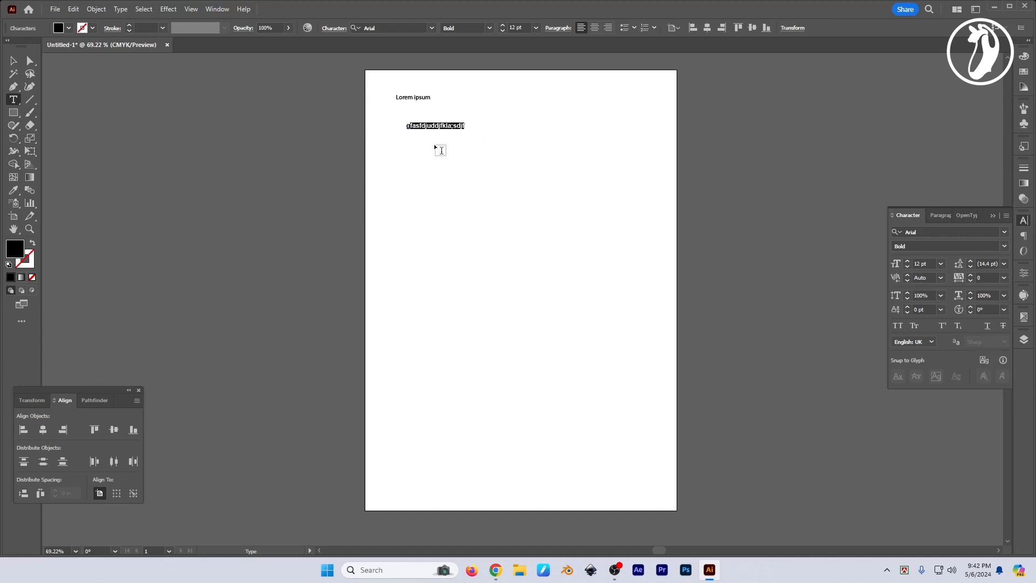
# - Select all of the gibberish text and set its font size to 300 pt
pyautogui.click(29, 229)
pyautogui.moveTo(412, 102); pyautogui.dragTo(452, 210)
pyautogui.press('t')
pyautogui.click(498, 185)
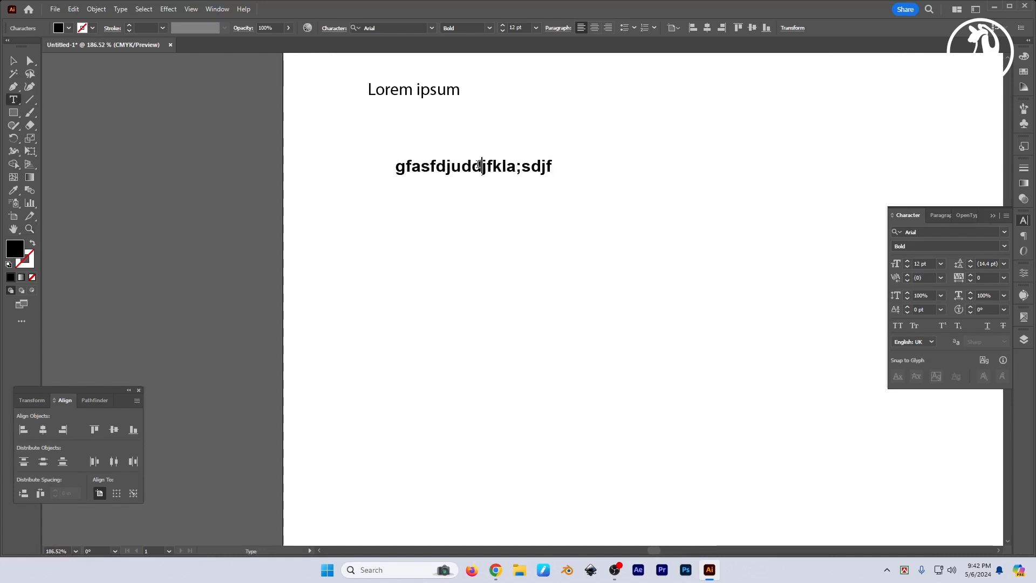
pyautogui.hotkey('ctrl', 'a')
pyautogui.hotkey('ctrl', 'space')
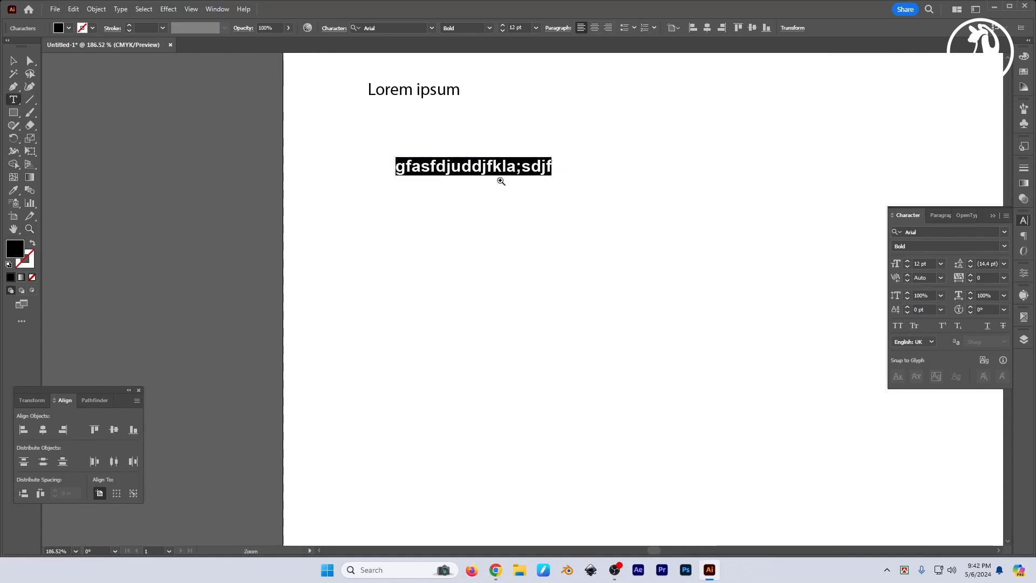
pyautogui.press('ctrl')
pyautogui.press('ctrl')
pyautogui.hotkey('ctrl', 'space')
pyautogui.moveTo(500, 179); pyautogui.dragTo(494, 71)
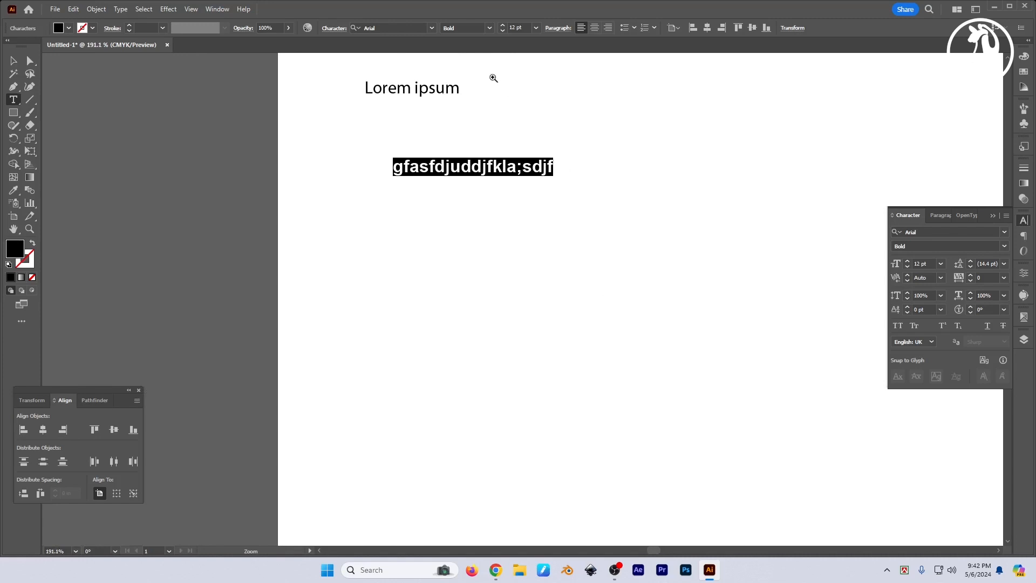
pyautogui.moveTo(492, 78); pyautogui.dragTo(572, 324)
pyautogui.click(924, 264)
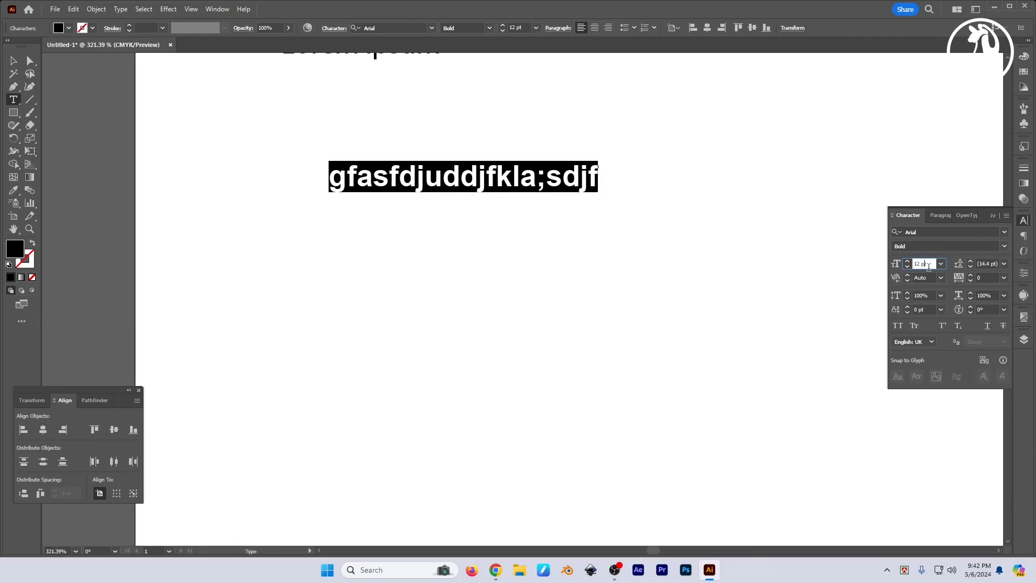
pyautogui.write('300')
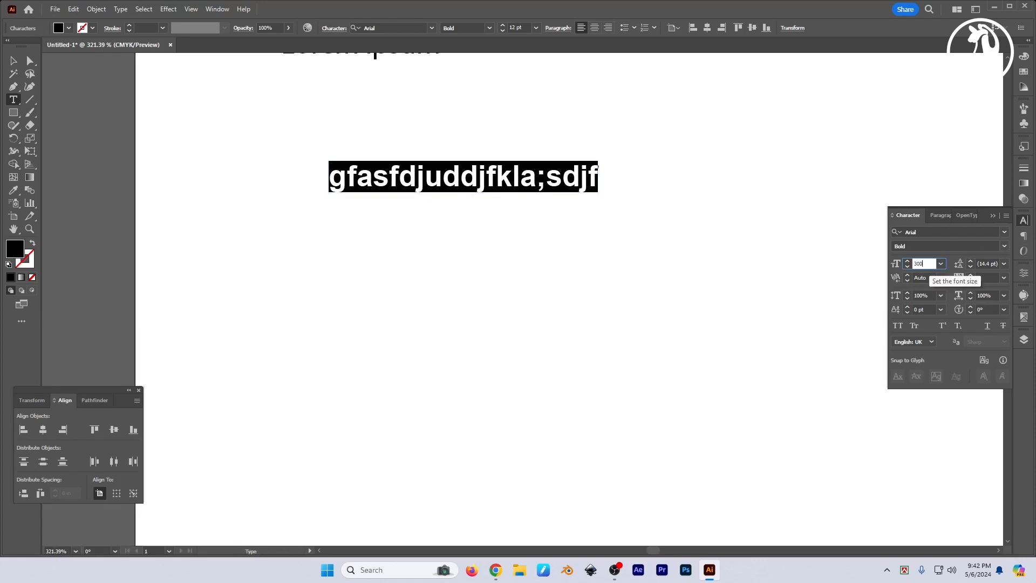
pyautogui.press('Return')
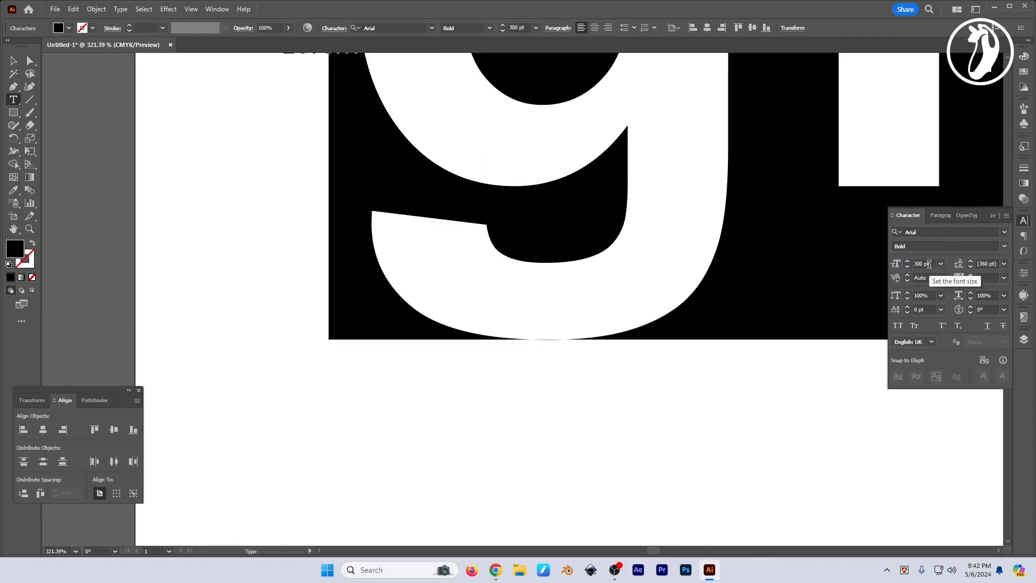
# - Finish editing the enlarged text and move it so it lies centrally across the artboard
pyautogui.hotkey('ctrl', '-')
pyautogui.hotkey('ctrl', '-')
pyautogui.hotkey('ctrl', '-')
pyautogui.hotkey('ctrl', '-')
pyautogui.hotkey('ctrl', '-')
pyautogui.hotkey('ctrl', '-')
pyautogui.click(553, 289)
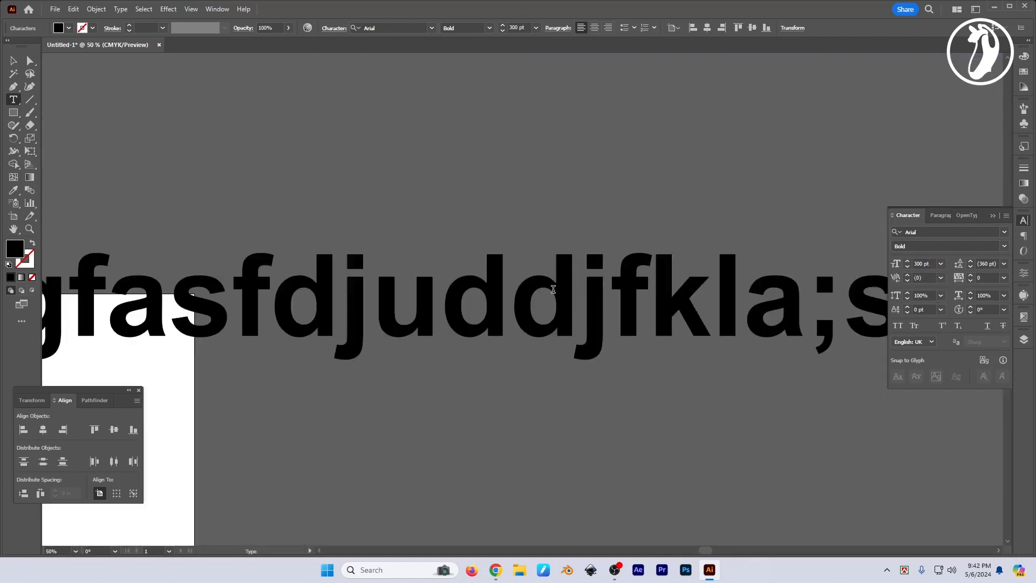
pyautogui.press('Escape')
pyautogui.scroll(-3, 736, 253)
pyautogui.moveTo(675, 259); pyautogui.dragTo(492, 303)
pyautogui.scroll(2, 449, 288)
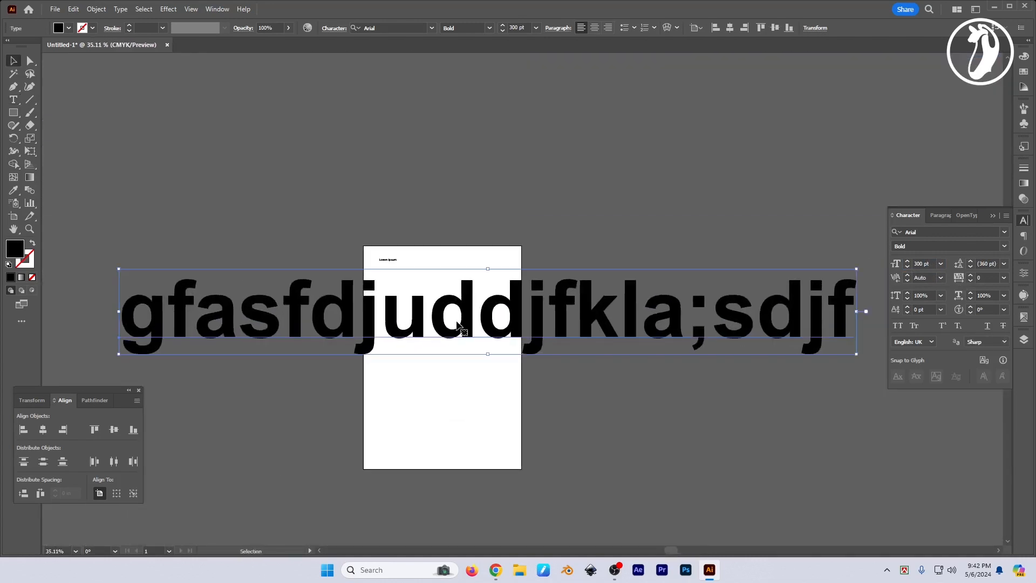
# - Set the gibberish text's font size to 12 pt and move it onto the artboard just below "Lorem ipsum"
pyautogui.click(924, 264)
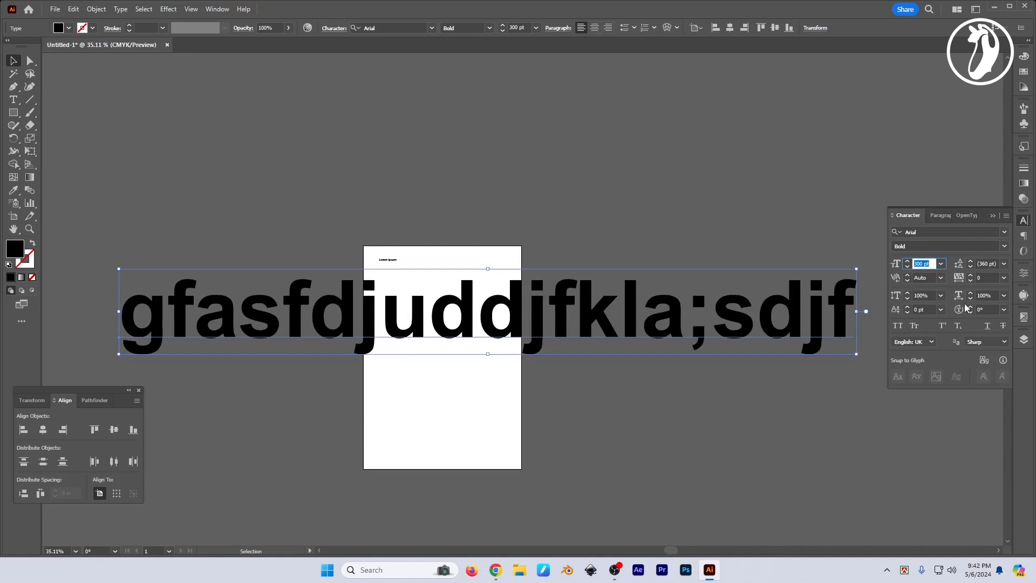
pyautogui.write('12')
pyautogui.press('Return')
pyautogui.click(151, 341)
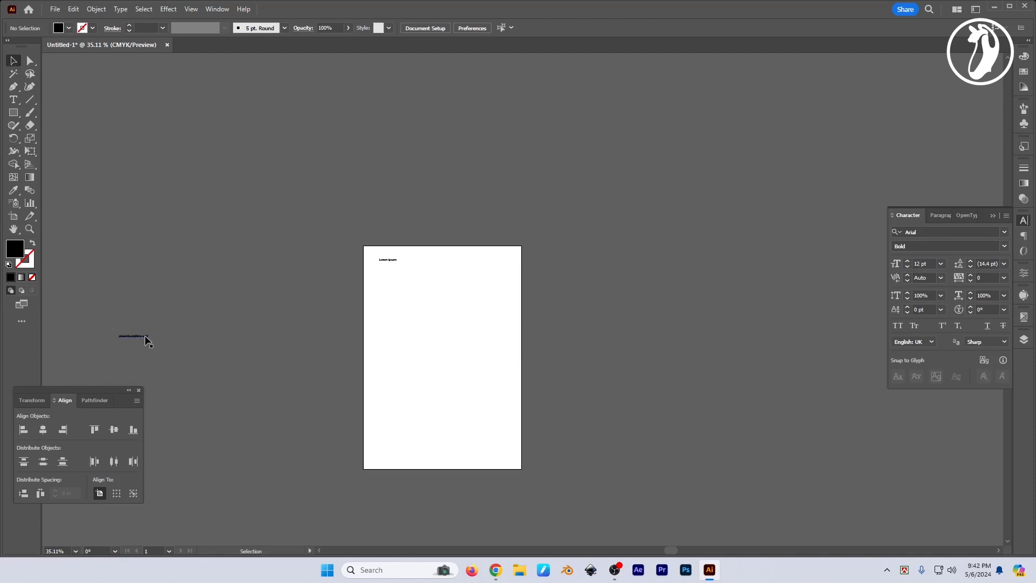
pyautogui.moveTo(145, 337); pyautogui.dragTo(405, 269)
# - Replace the whole gibberish line with the text "My country bangladesh"
pyautogui.moveTo(389, 275); pyautogui.dragTo(513, 351)
pyautogui.doubleClick(436, 239)
pyautogui.hotkey('ctrl', 'a')
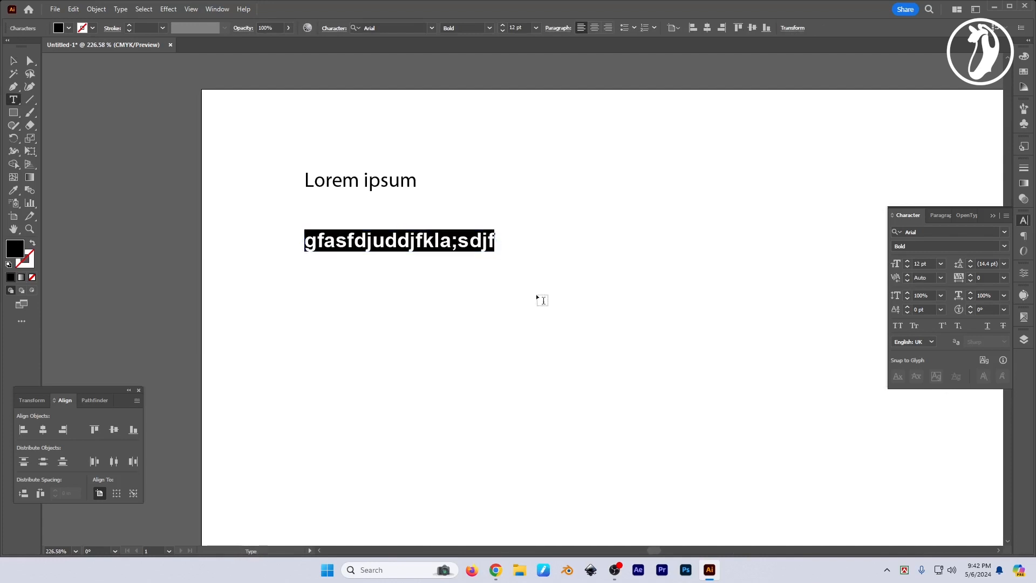
pyautogui.press('BackSpace')
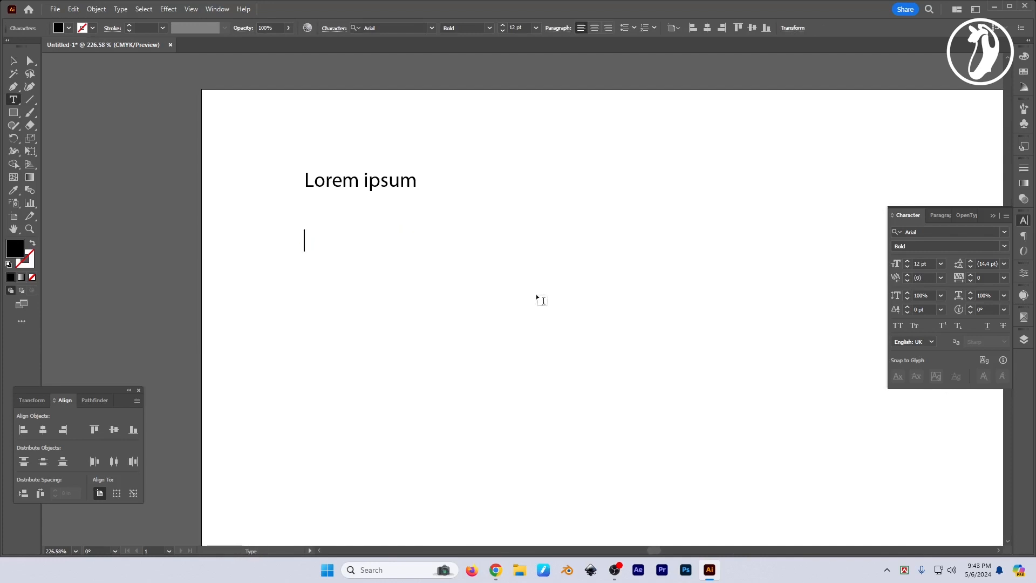
pyautogui.write('My coun')
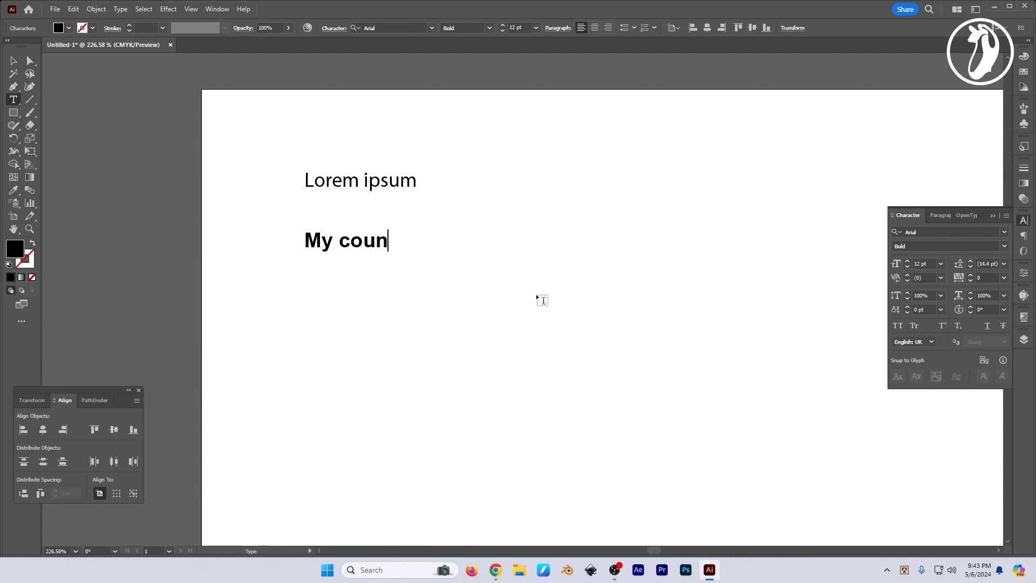
pyautogui.write('try ba')
pyautogui.press('BackSpace')
pyautogui.press('BackSpace')
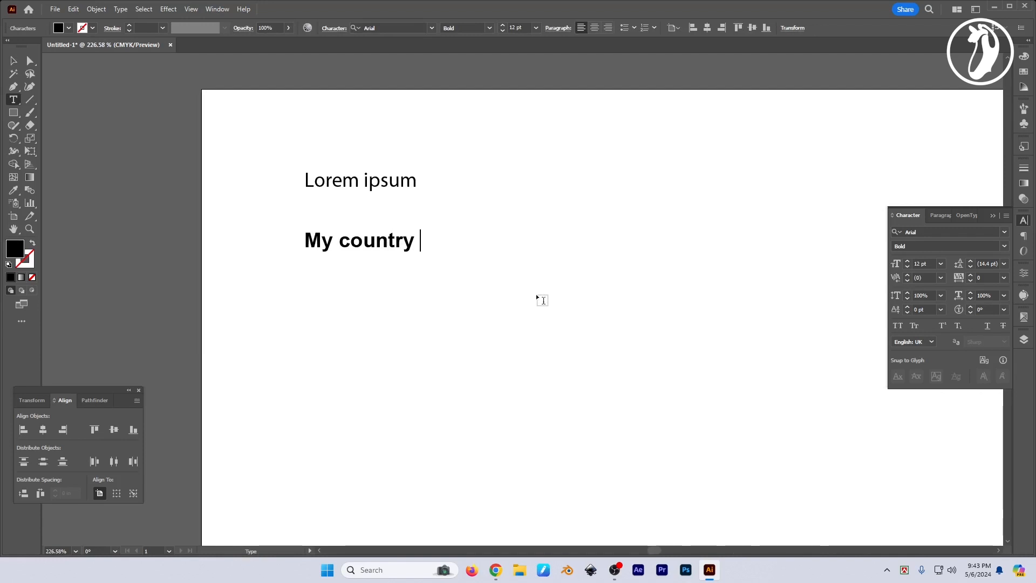
pyautogui.write('bangladesh')
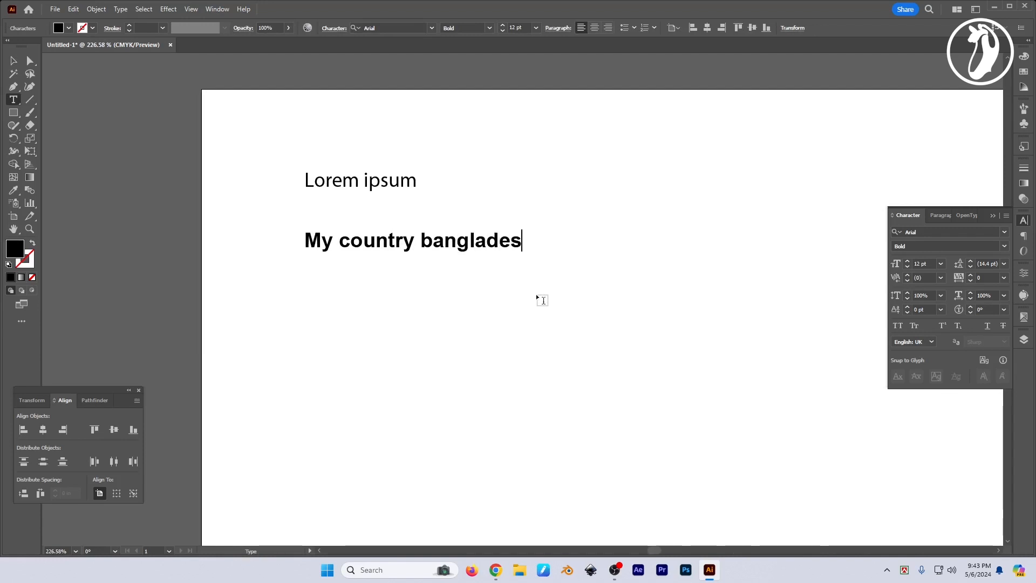
# - Capitalize the second word so the line reads "My Country bangladesh", and finish editing with nothing selected
pyautogui.press('Escape')
pyautogui.doubleClick(353, 244)
pyautogui.press('BackSpace')
pyautogui.write('C')
pyautogui.press('End')
pyautogui.press('Escape')
pyautogui.click(492, 323)
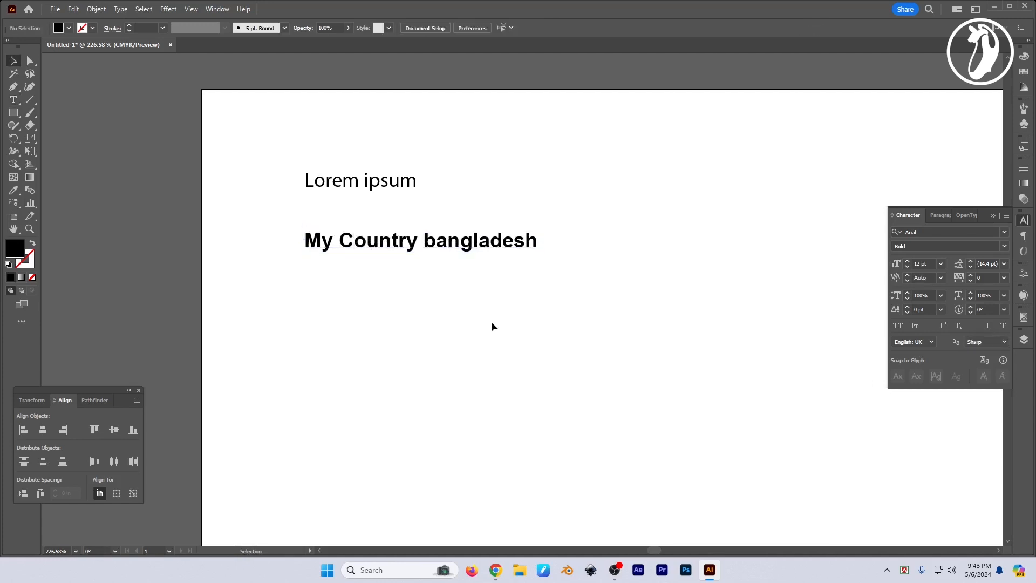
# - Move "My Country bangladesh" a little higher on the artboard and delete the "Lorem ipsum" text
pyautogui.click(457, 245)
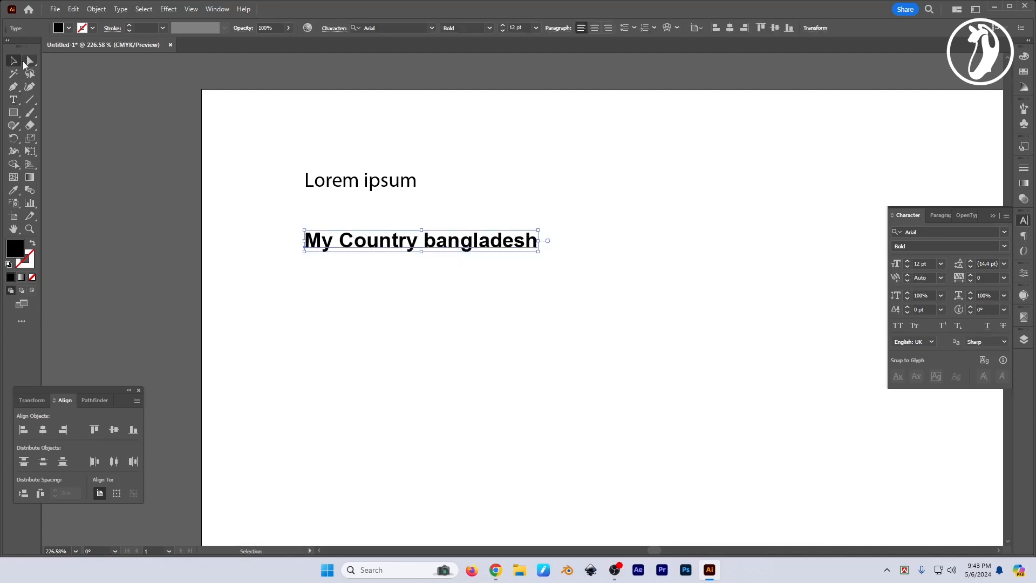
pyautogui.moveTo(456, 244); pyautogui.dragTo(445, 210)
pyautogui.click(406, 190)
pyautogui.press('Delete')
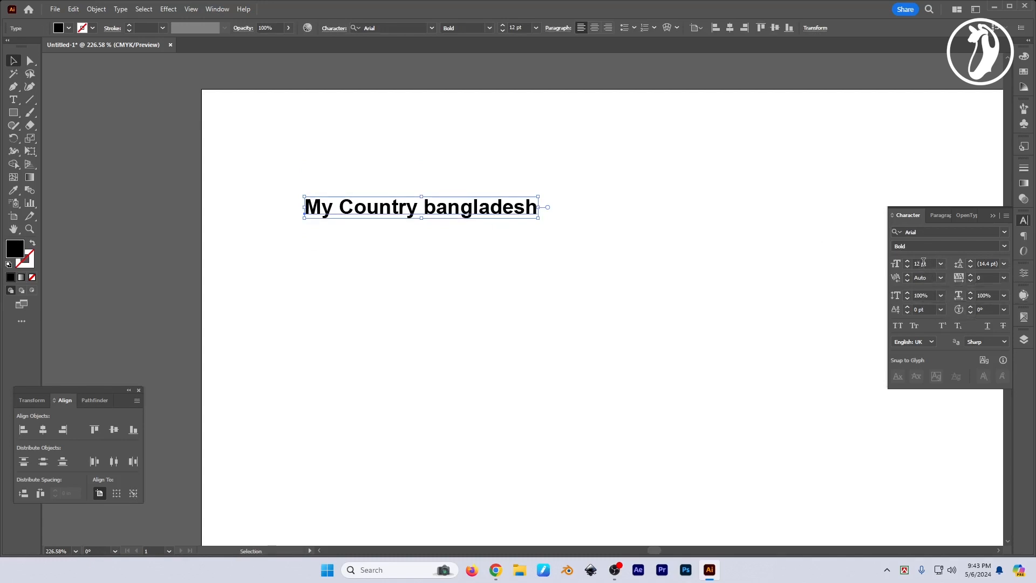
# - Increase the font size of "My Country bangladesh" to 15 pt
pyautogui.click(907, 261)
pyautogui.click(907, 261)
pyautogui.click(907, 261)
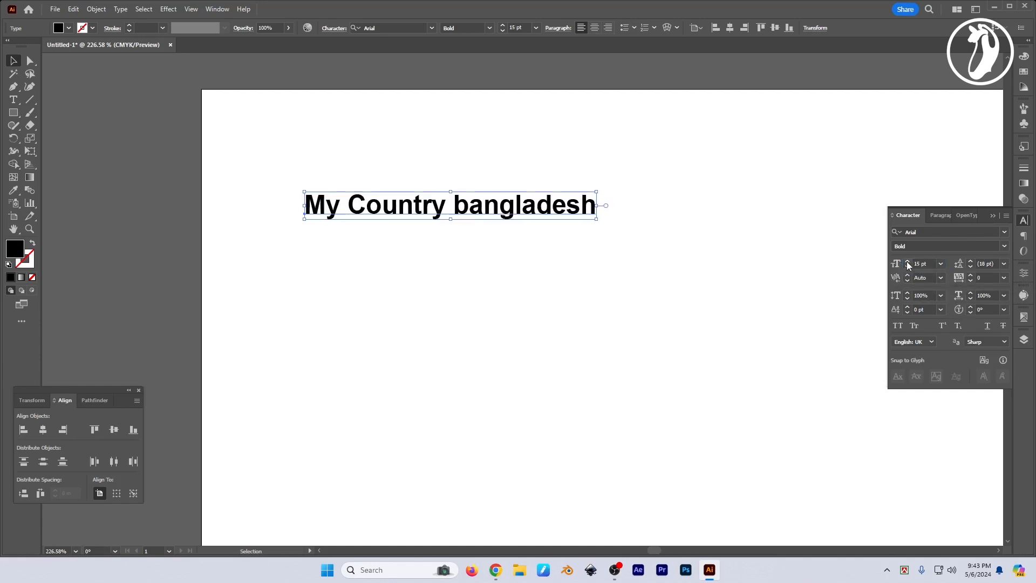
# - Duplicate "My Country bangladesh" as a second line within the same text object and finish editing
pyautogui.doubleClick(534, 216)
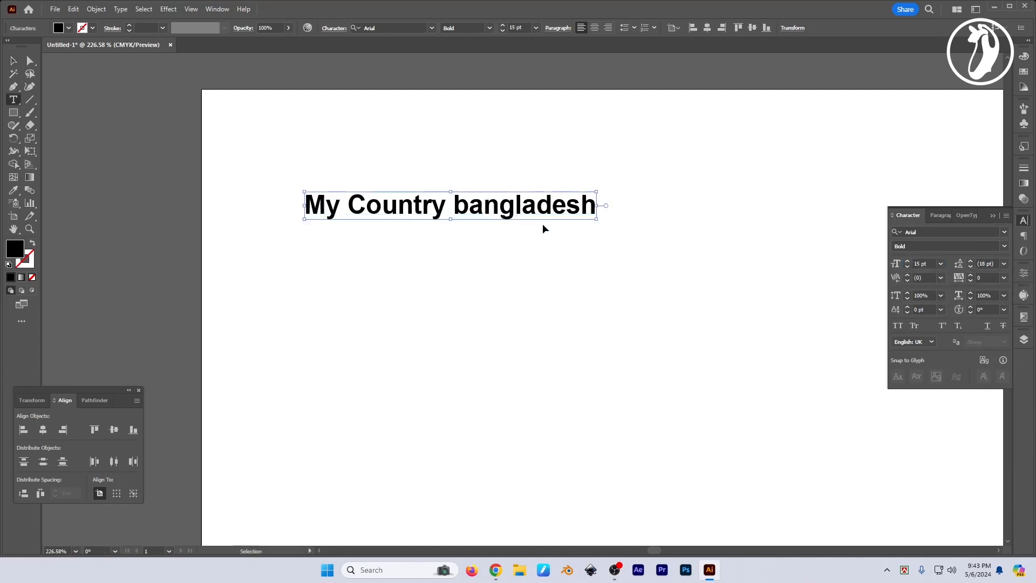
pyautogui.hotkey('ctrl', 'a')
pyautogui.hotkey('ctrl', 'c')
pyautogui.press('Right')
pyautogui.press('Return')
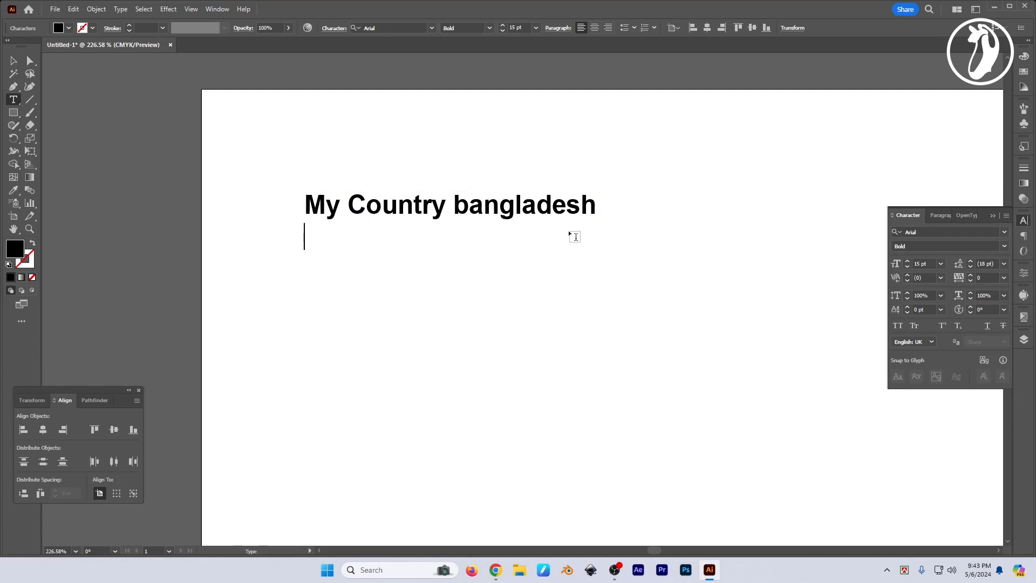
pyautogui.hotkey('ctrl', 'v')
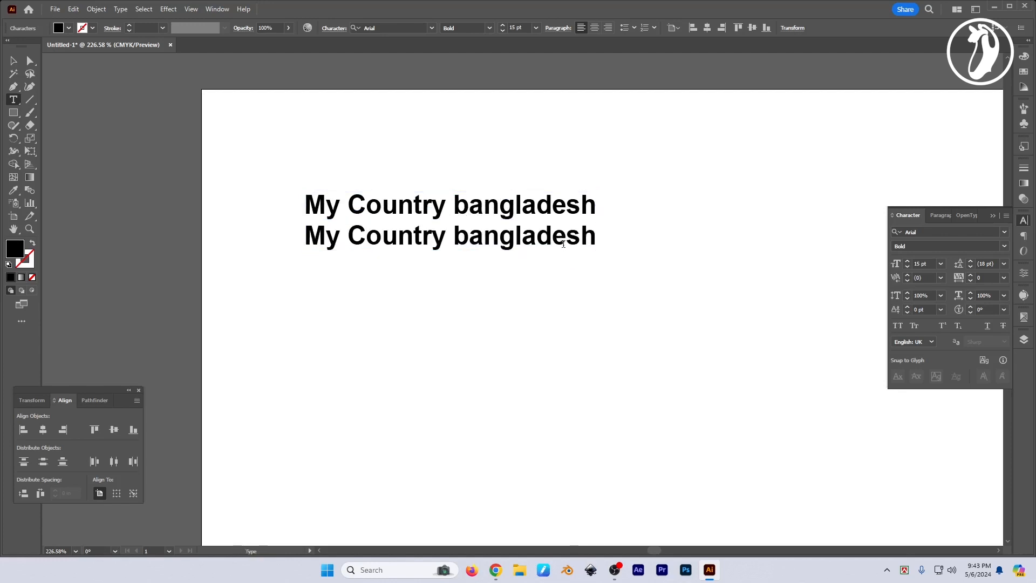
pyautogui.press('Escape')
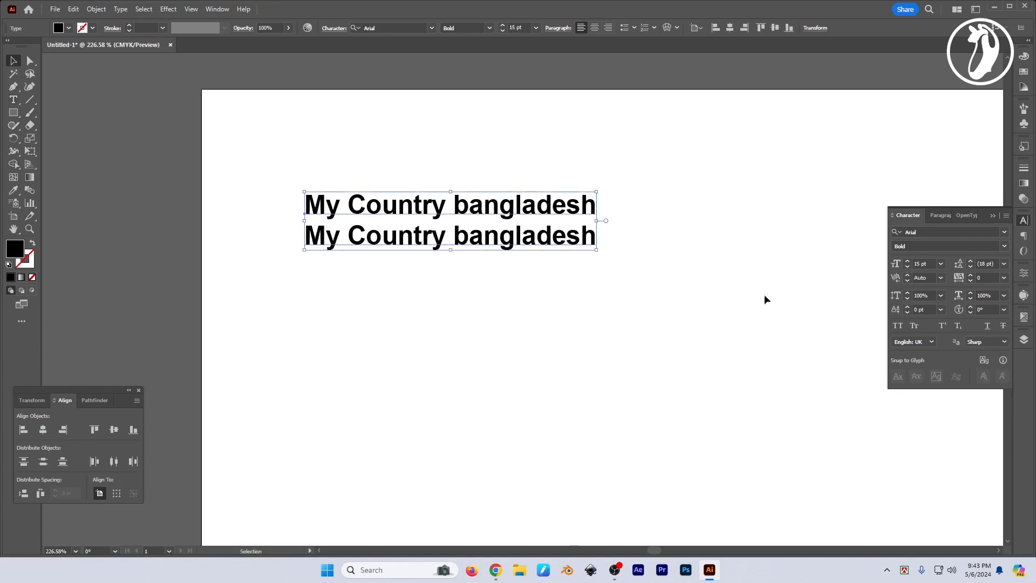
# - Increase the leading of the two-line text in small increments up to 46 pt
pyautogui.click(971, 264)
pyautogui.click(971, 264)
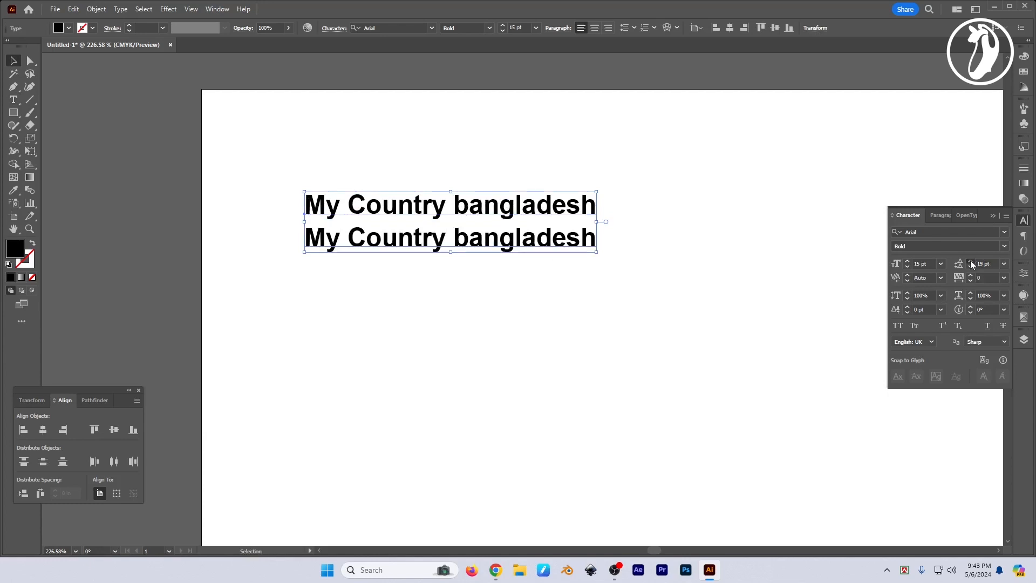
pyautogui.click(971, 263)
pyautogui.click(971, 264)
pyautogui.click(971, 264)
pyautogui.click(971, 263)
pyautogui.click(971, 264)
pyautogui.click(971, 264)
pyautogui.click(971, 264)
pyautogui.click(971, 264)
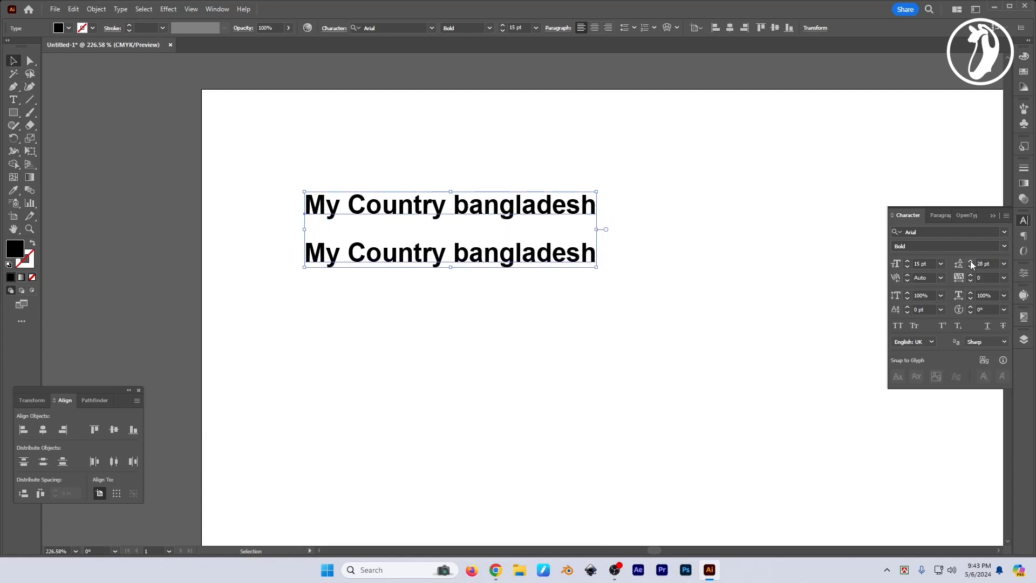
pyautogui.click(971, 263)
pyautogui.click(971, 263)
pyautogui.click(971, 263)
pyautogui.click(971, 264)
pyautogui.click(971, 264)
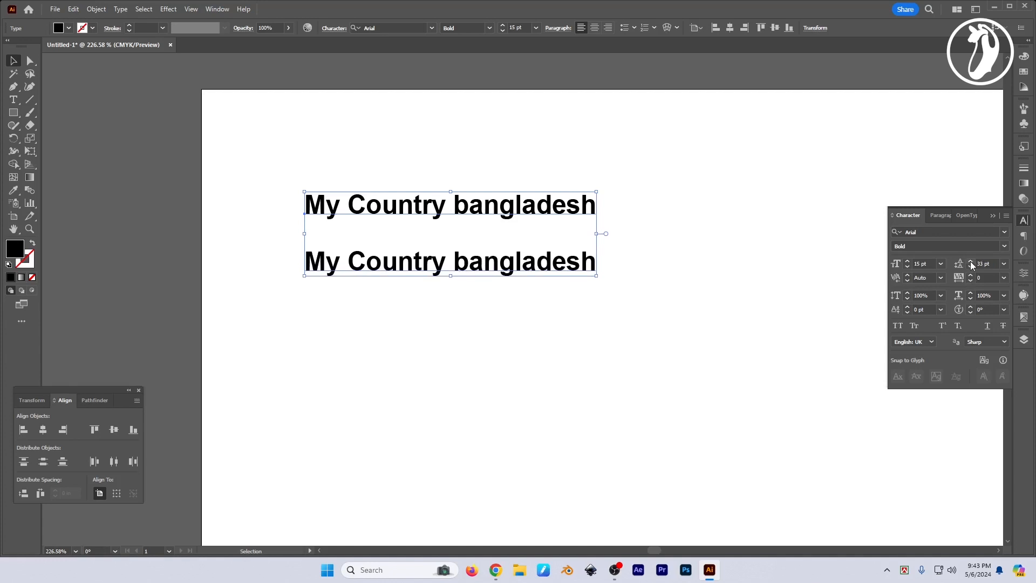
pyautogui.click(971, 264)
pyautogui.click(971, 264)
pyautogui.click(971, 264)
pyautogui.click(971, 264)
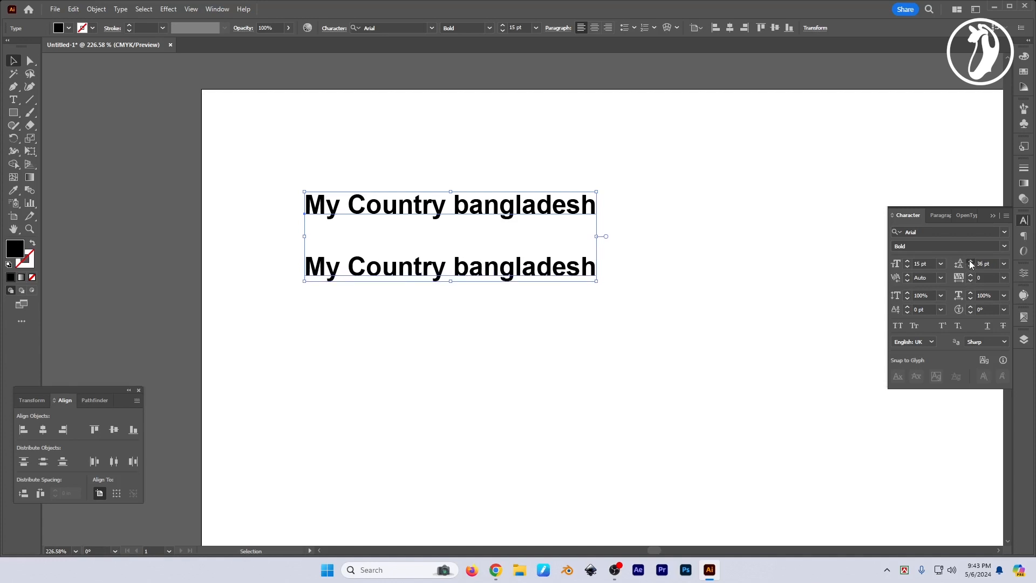
pyautogui.click(971, 264)
pyautogui.click(971, 264)
pyautogui.click(971, 264)
pyautogui.click(971, 264)
pyautogui.click(972, 264)
pyautogui.click(971, 264)
pyautogui.click(972, 263)
pyautogui.click(971, 264)
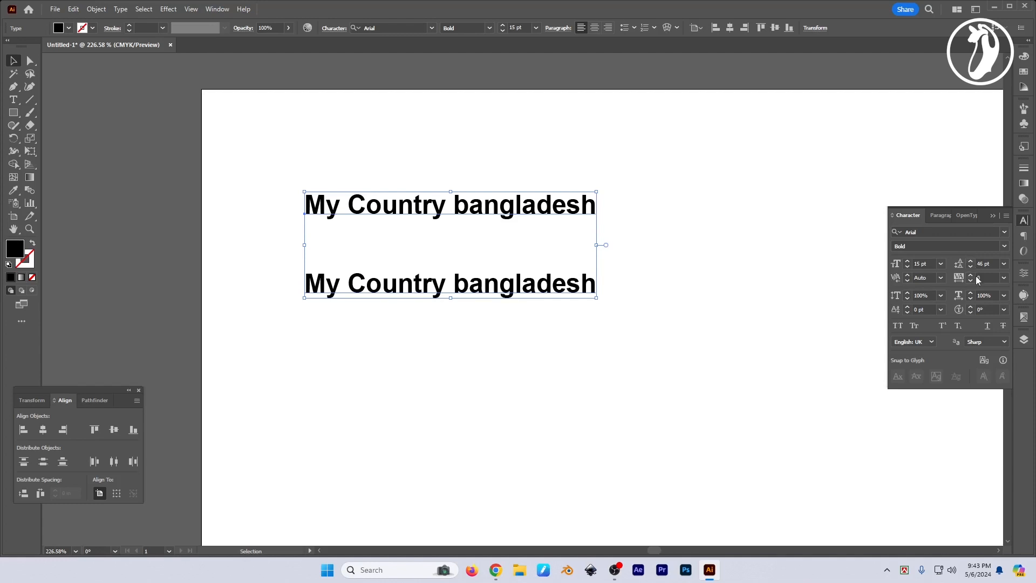
# - Lower the leading of the two-line text to 43 pt and reset it to Auto
pyautogui.click(970, 268)
pyautogui.click(971, 267)
pyautogui.click(970, 267)
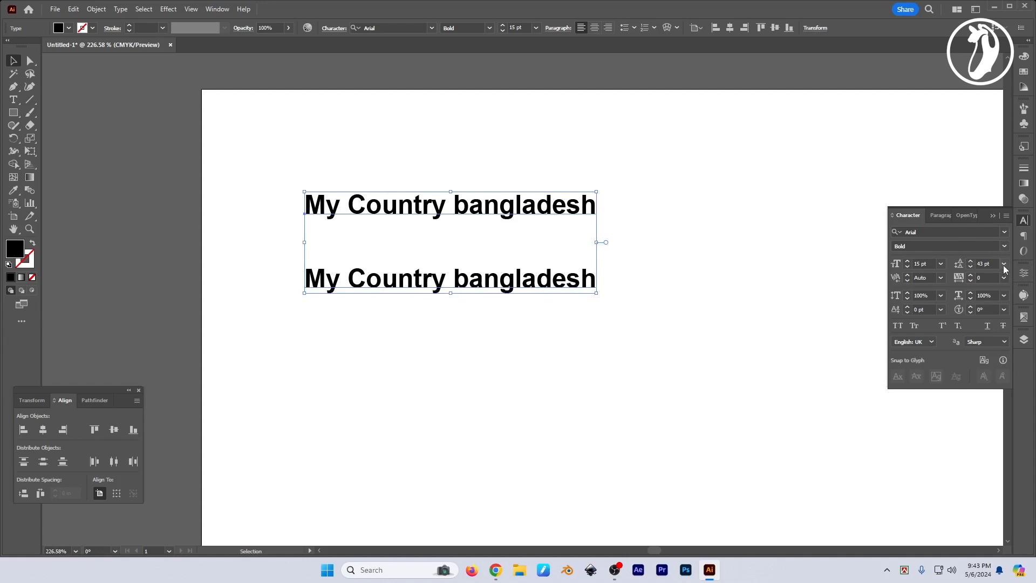
pyautogui.click(1004, 268)
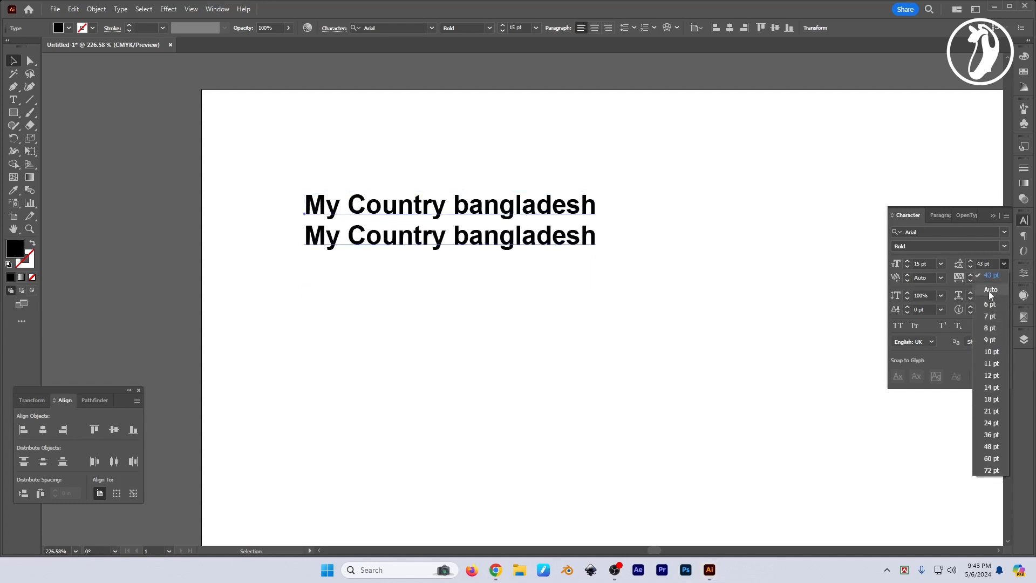
pyautogui.click(989, 291)
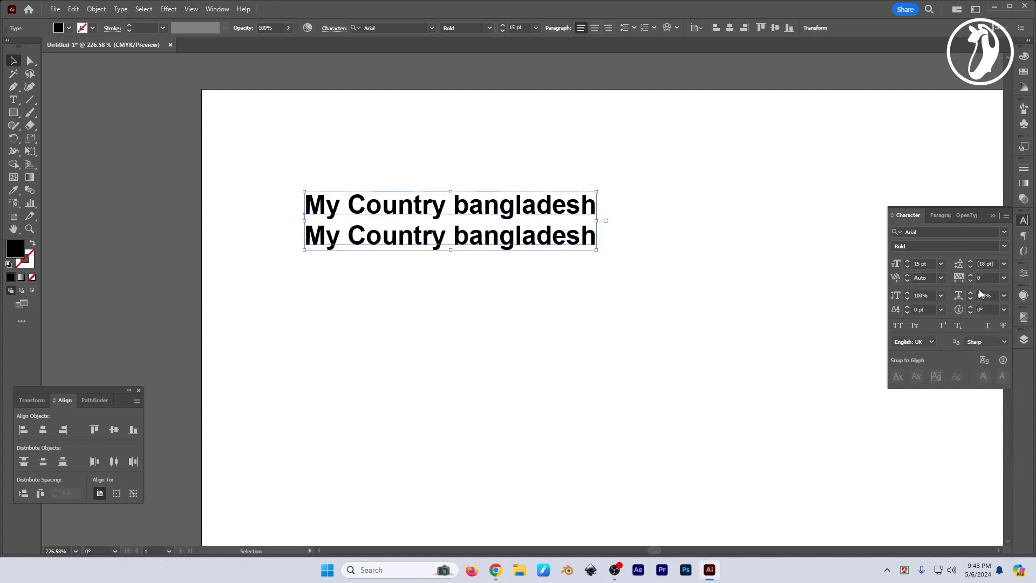
pyautogui.click(1005, 263)
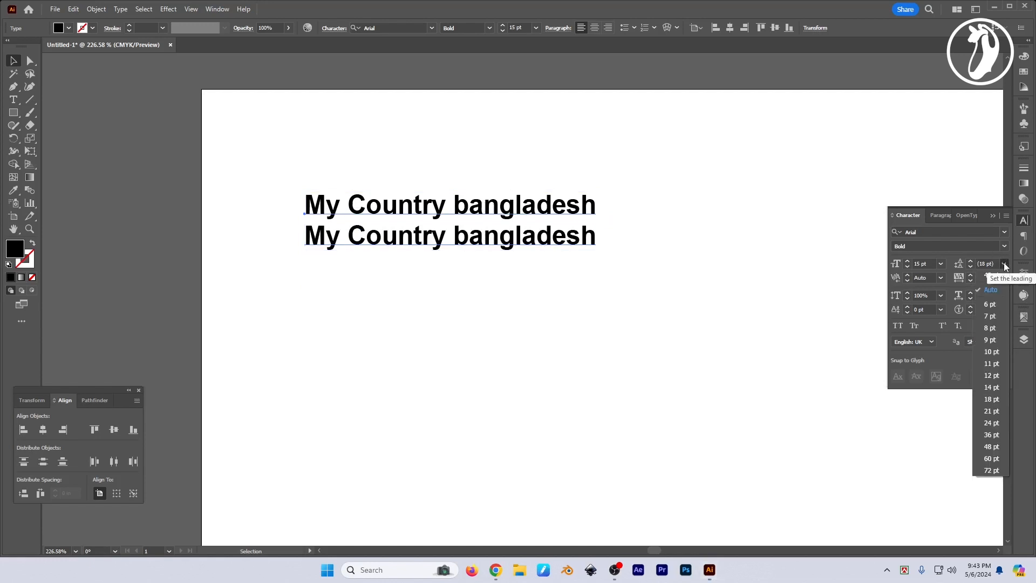
pyautogui.click(991, 293)
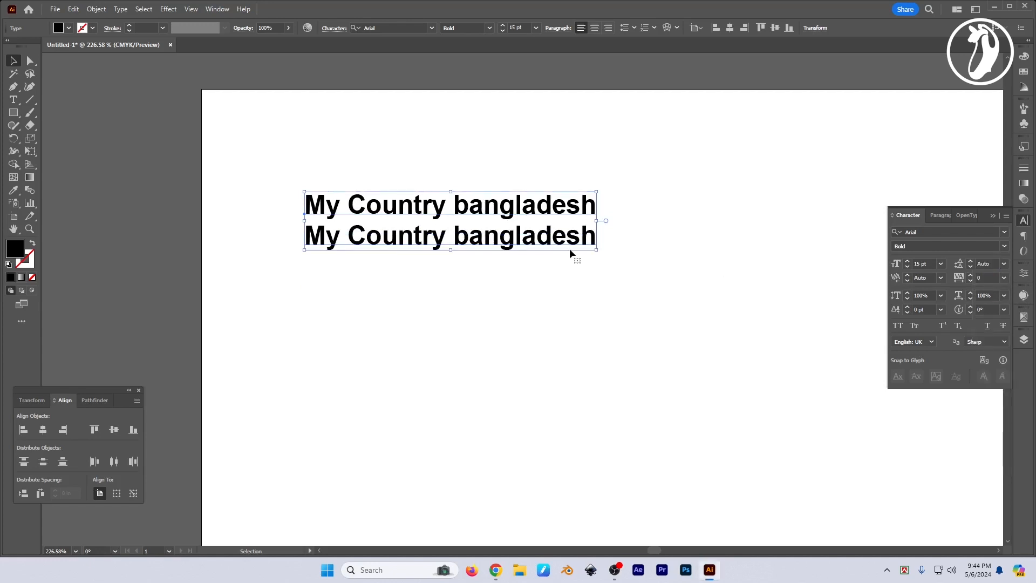
# - Select only the second line, increase its leading beyond 28 pt, and finish editing with nothing selected
pyautogui.doubleClick(540, 236)
pyautogui.hotkey('ctrl', 'a')
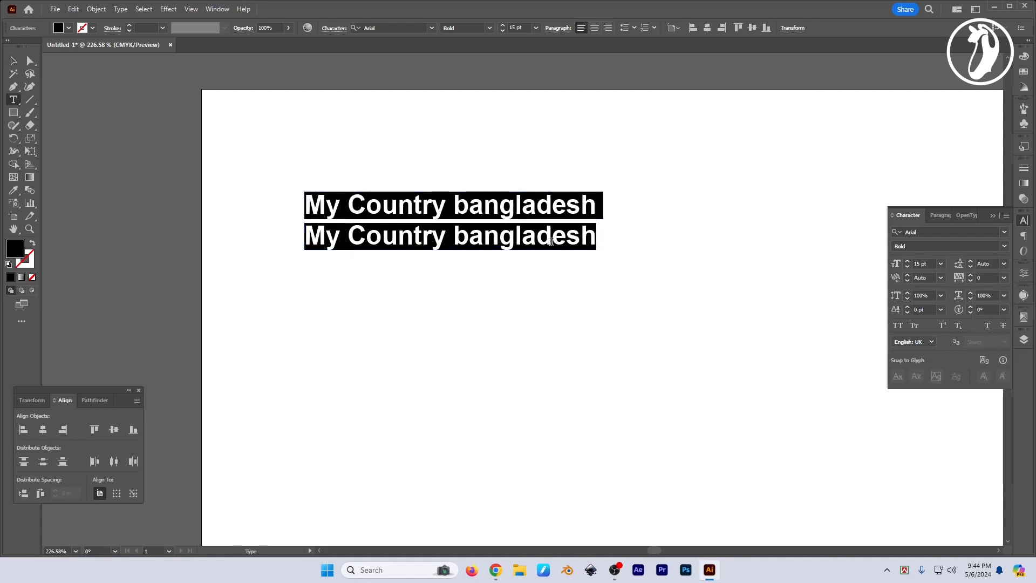
pyautogui.tripleClick(548, 242)
pyautogui.hotkey('alt', 'Down')
pyautogui.hotkey('alt', 'Down')
pyautogui.hotkey('alt', 'Down')
pyautogui.hotkey('alt', 'Down')
pyautogui.hotkey('alt', 'Down')
pyautogui.hotkey('alt', 'Down')
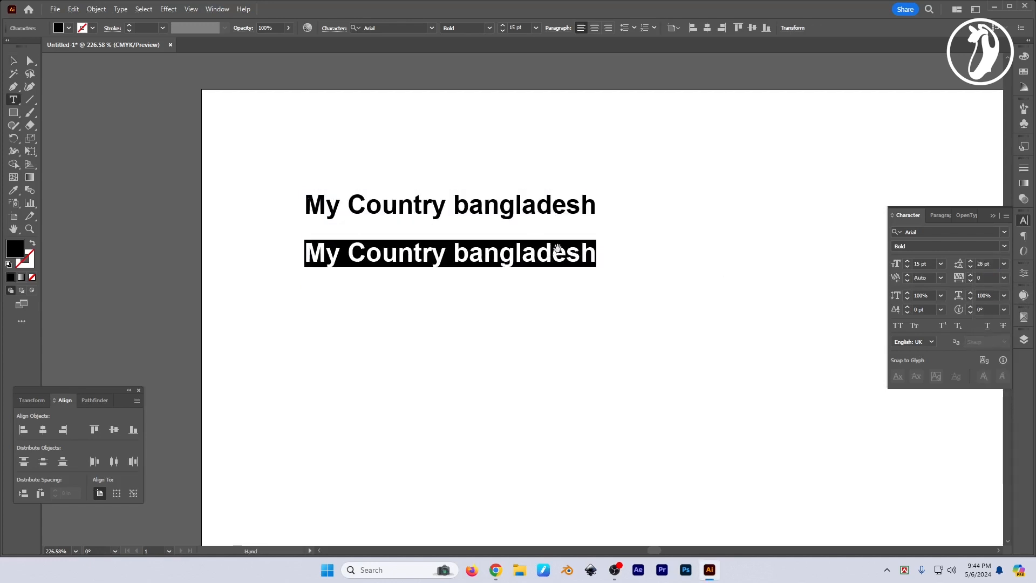
pyautogui.press('Escape')
pyautogui.click(585, 354)
# - Select the whole two-line text, set its leading to 19 pt, and reset the leading to Auto
pyautogui.click(470, 257)
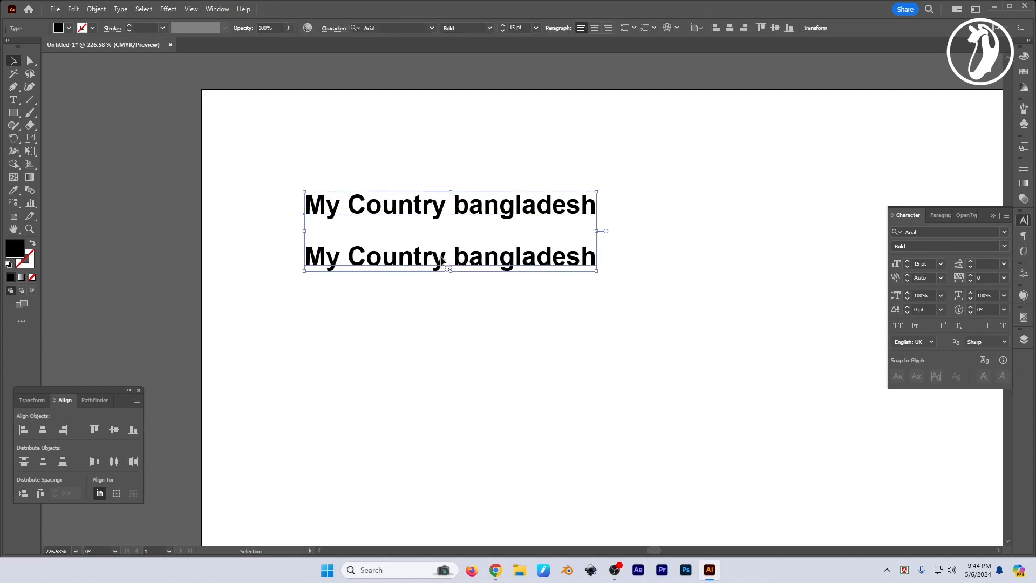
pyautogui.click(970, 261)
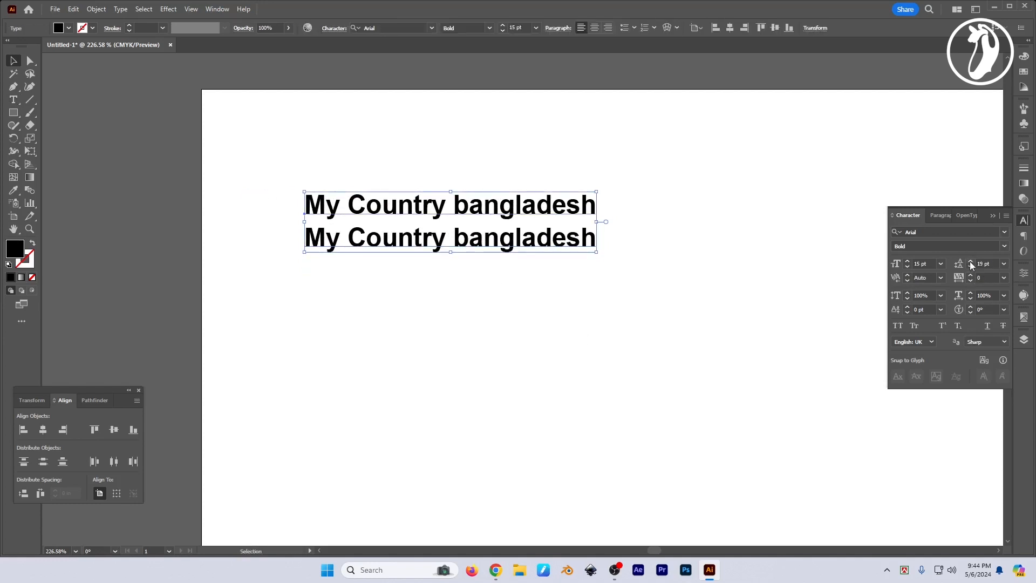
pyautogui.click(969, 261)
pyautogui.click(1003, 263)
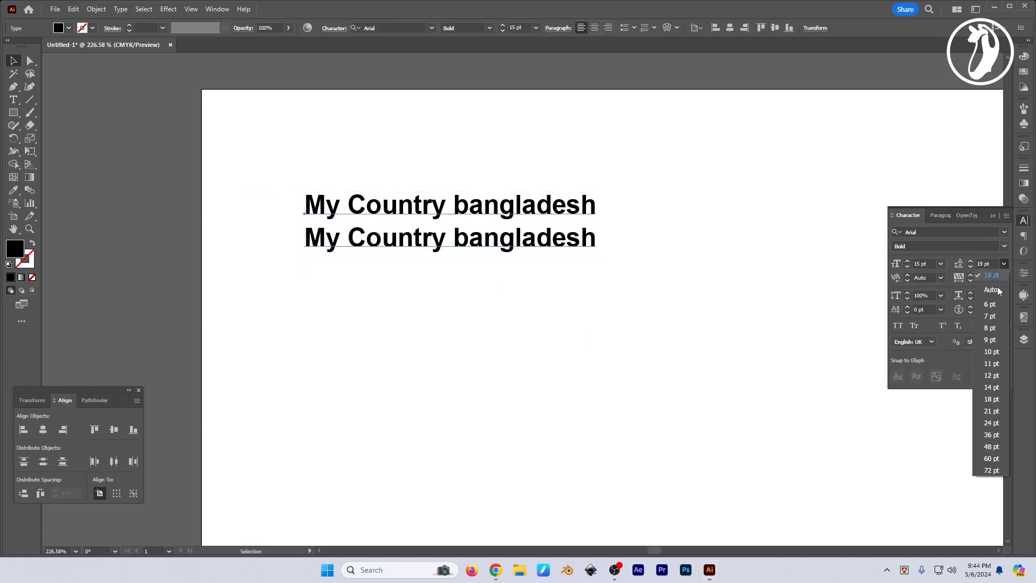
pyautogui.click(986, 293)
# - Try changing the text's leading incrementally from Auto, preview the preset leading values, and reset it to Auto
pyautogui.click(969, 266)
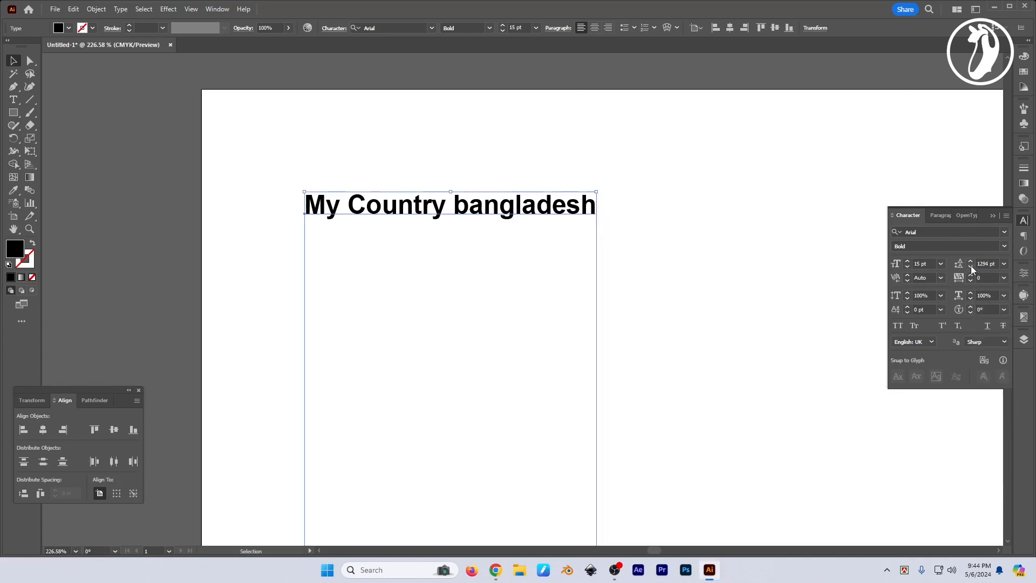
pyautogui.click(1003, 265)
pyautogui.click(991, 287)
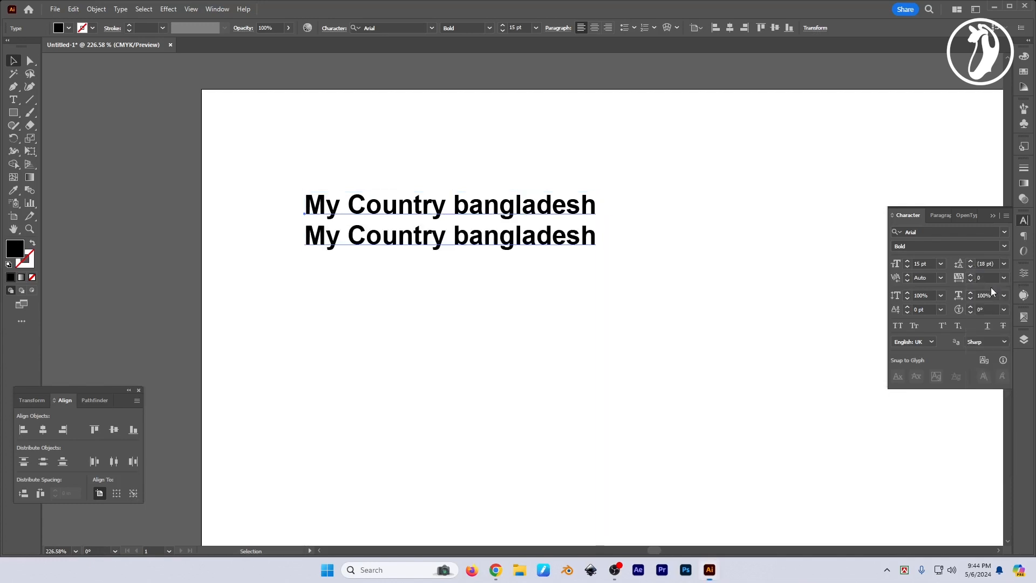
pyautogui.click(971, 265)
pyautogui.click(1004, 263)
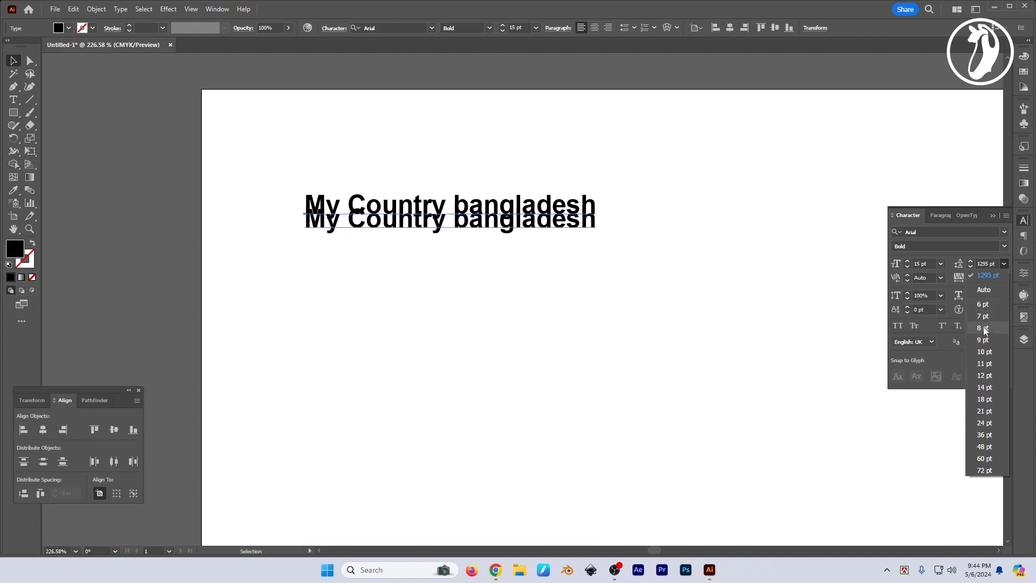
pyautogui.click(987, 274)
pyautogui.moveTo(996, 264); pyautogui.dragTo(976, 264)
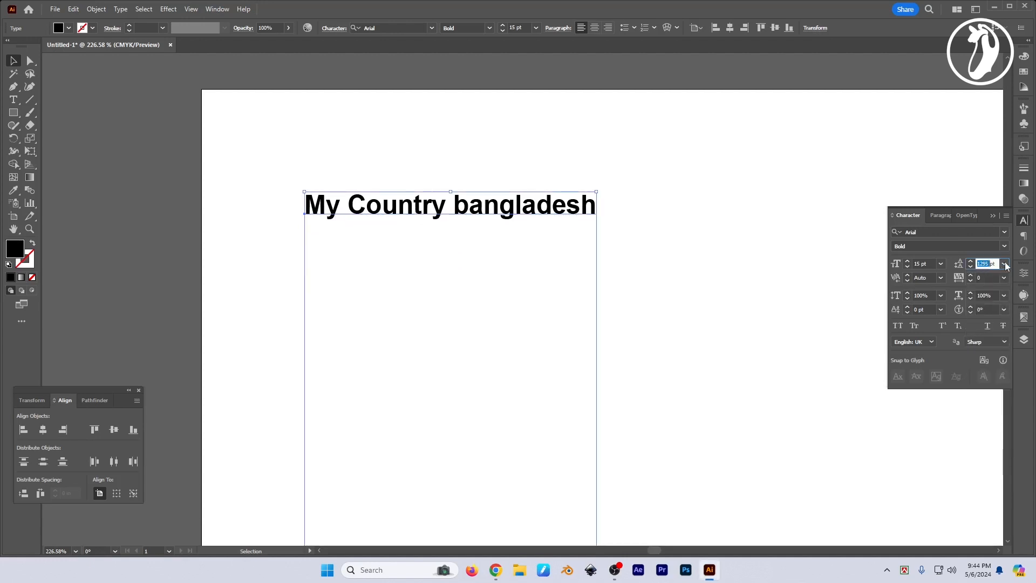
pyautogui.click(1004, 263)
pyautogui.click(986, 289)
# - Set the leading of the two-line text to 10 pt
pyautogui.doubleClick(984, 263)
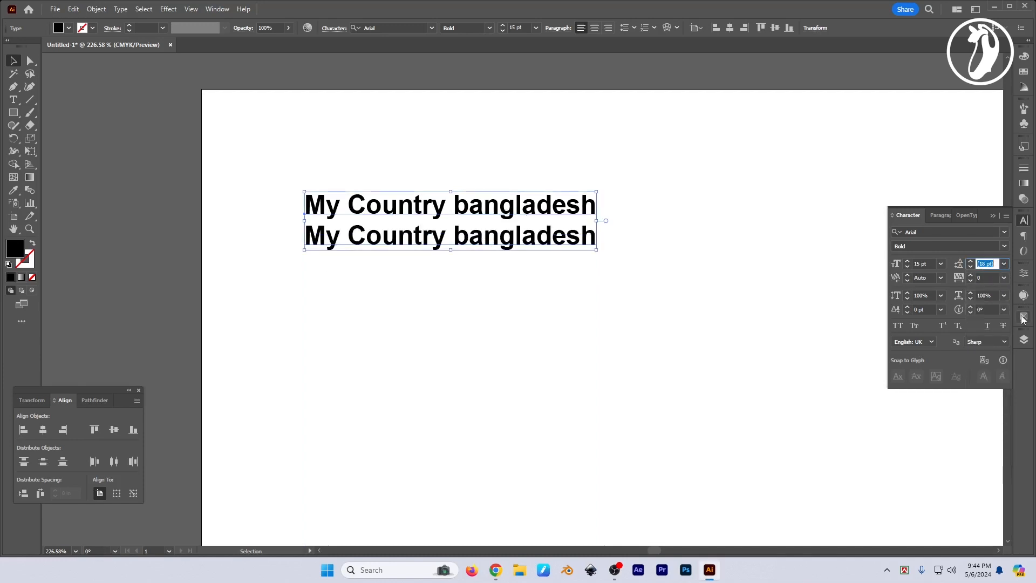
pyautogui.write('10')
pyautogui.press('Return')
# - Tighten the leading of the two-line text to 5 pt so the lines overlap
pyautogui.click(985, 264)
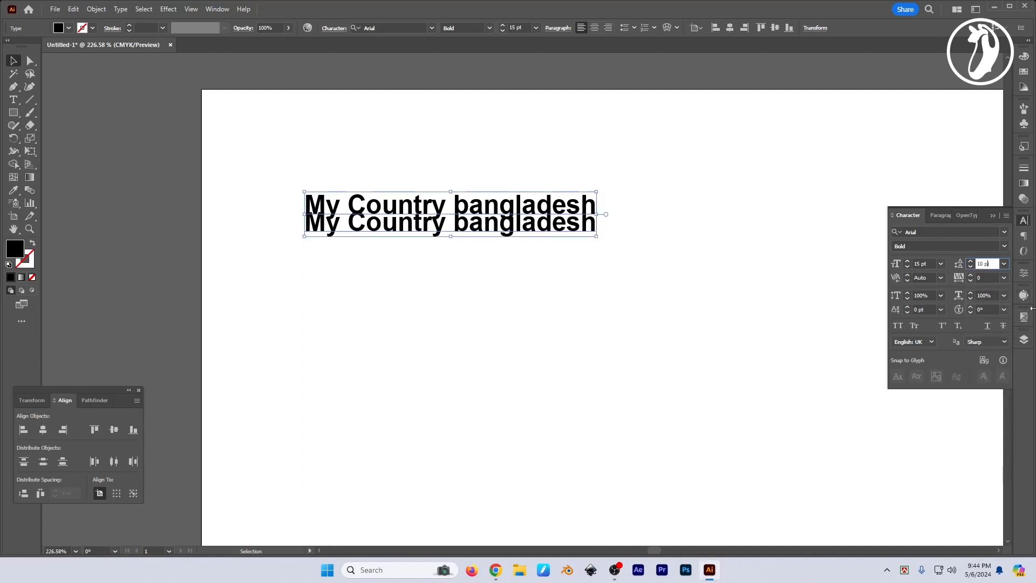
pyautogui.hotkey('ctrl', 'a')
pyautogui.hotkey('ctrl', '1')
pyautogui.write('5')
pyautogui.press('Return')
pyautogui.press('space')
pyautogui.moveTo(494, 260); pyautogui.dragTo(526, 540)
pyautogui.hotkey('ctrl', 'space')
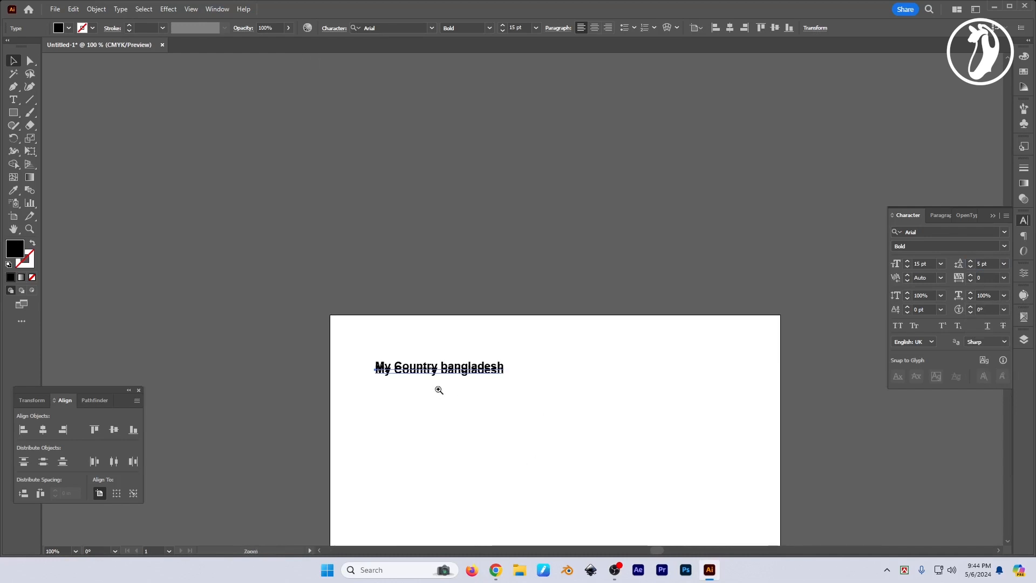
pyautogui.moveTo(441, 385); pyautogui.dragTo(581, 417)
pyautogui.moveTo(581, 417); pyautogui.dragTo(580, 361)
# - Set the leading of the two-line text to 15 pt and reset it to Auto
pyautogui.click(986, 265)
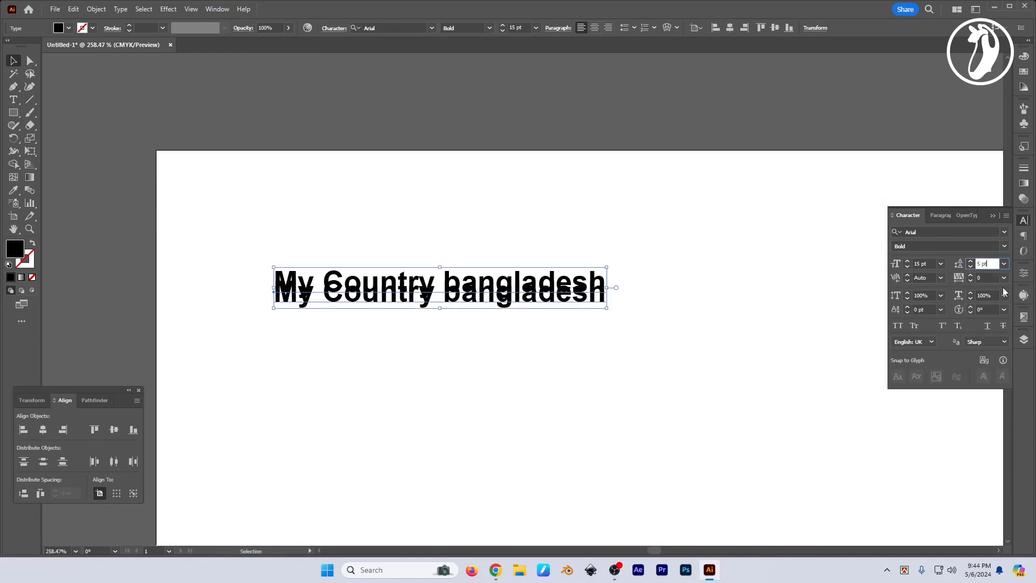
pyautogui.write('15')
pyautogui.press('Return')
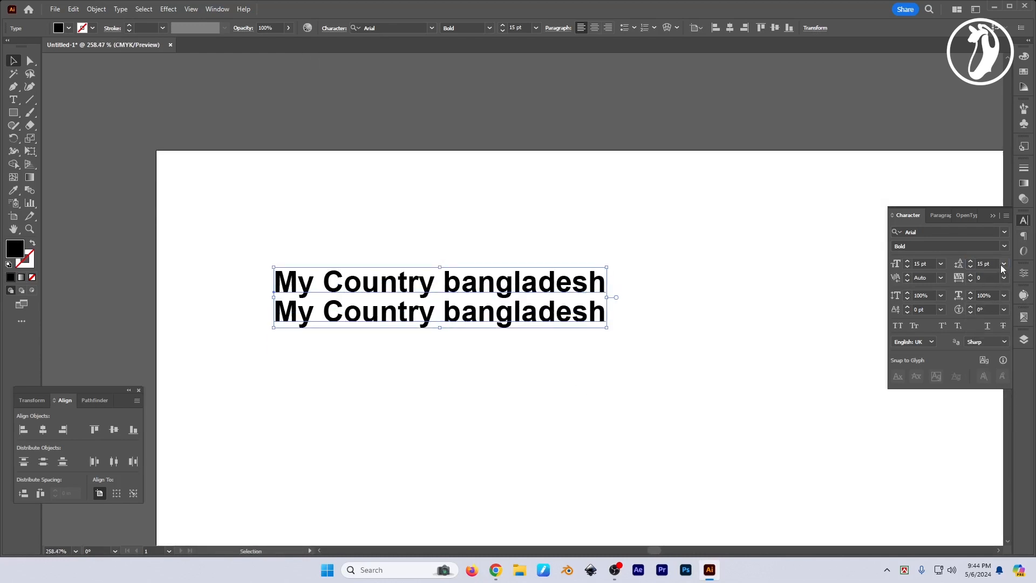
pyautogui.click(1004, 263)
pyautogui.click(996, 290)
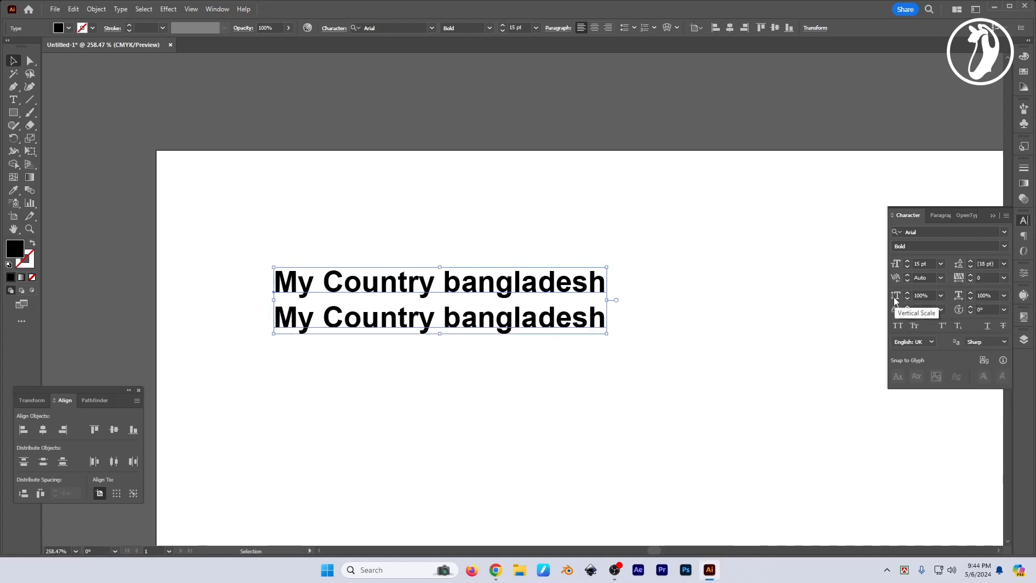
# - Increase the vertical scale of the two-line text to 126%
pyautogui.click(908, 293)
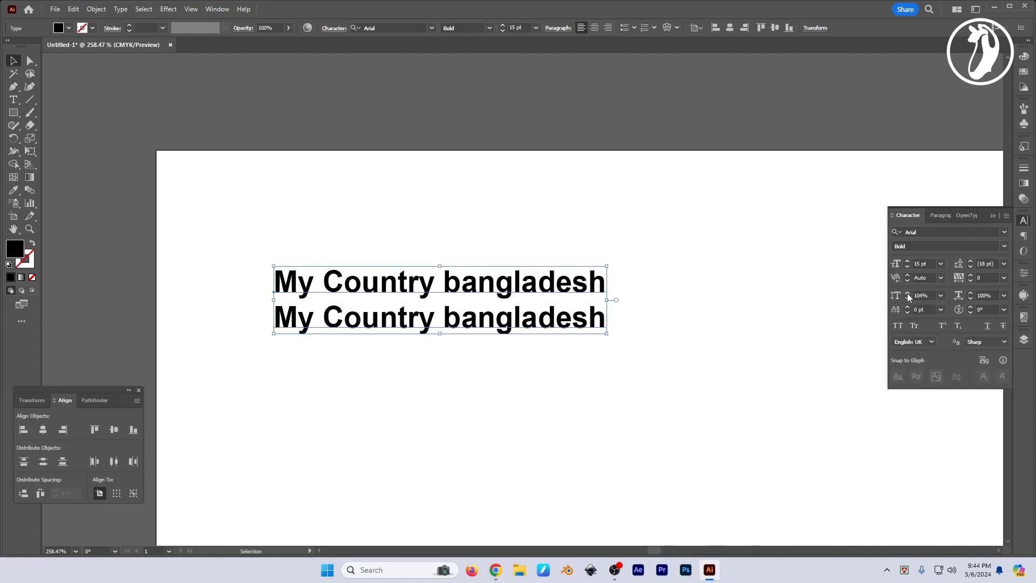
pyautogui.click(908, 294)
pyautogui.click(908, 294)
pyautogui.click(908, 294)
pyautogui.click(908, 294)
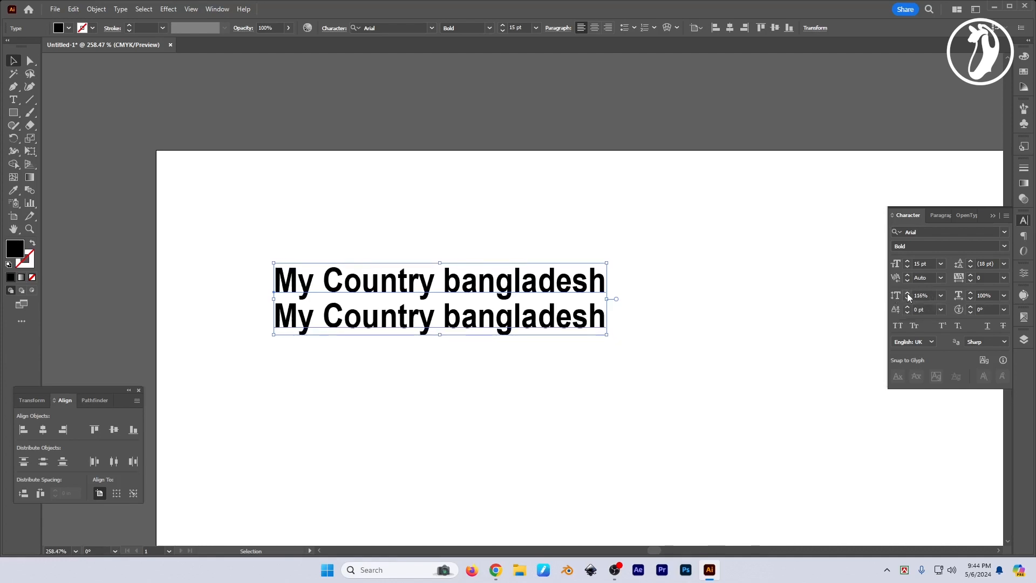
pyautogui.click(907, 294)
pyautogui.click(908, 294)
pyautogui.click(908, 294)
pyautogui.click(907, 294)
pyautogui.click(907, 294)
pyautogui.click(908, 294)
pyautogui.click(907, 294)
pyautogui.click(907, 294)
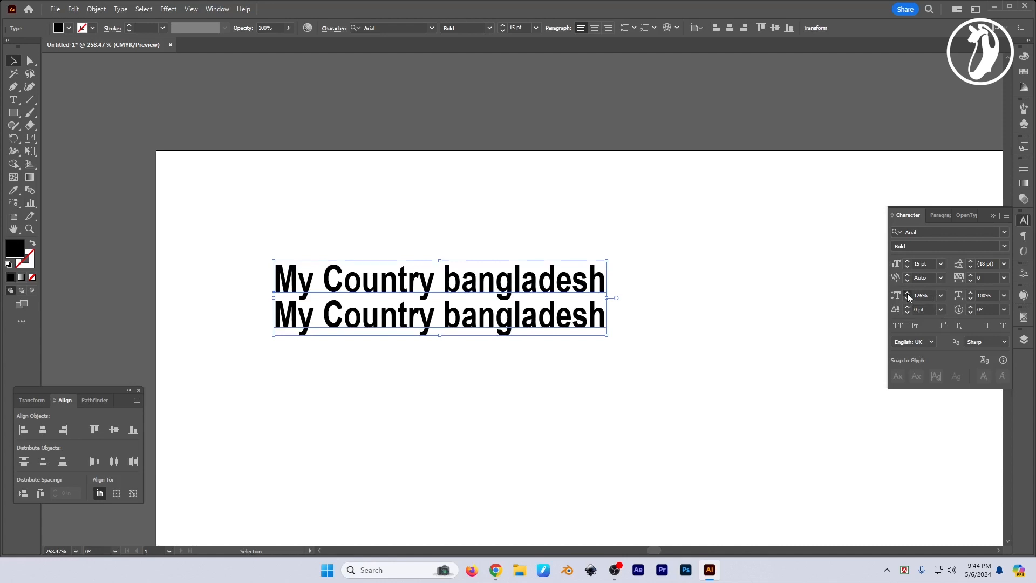
# - Increase the vertical scale of the two-line text to 144%
pyautogui.click(907, 294)
pyautogui.click(907, 294)
pyautogui.click(907, 294)
pyautogui.click(907, 294)
pyautogui.click(907, 294)
pyautogui.click(907, 294)
pyautogui.click(907, 294)
pyautogui.click(907, 294)
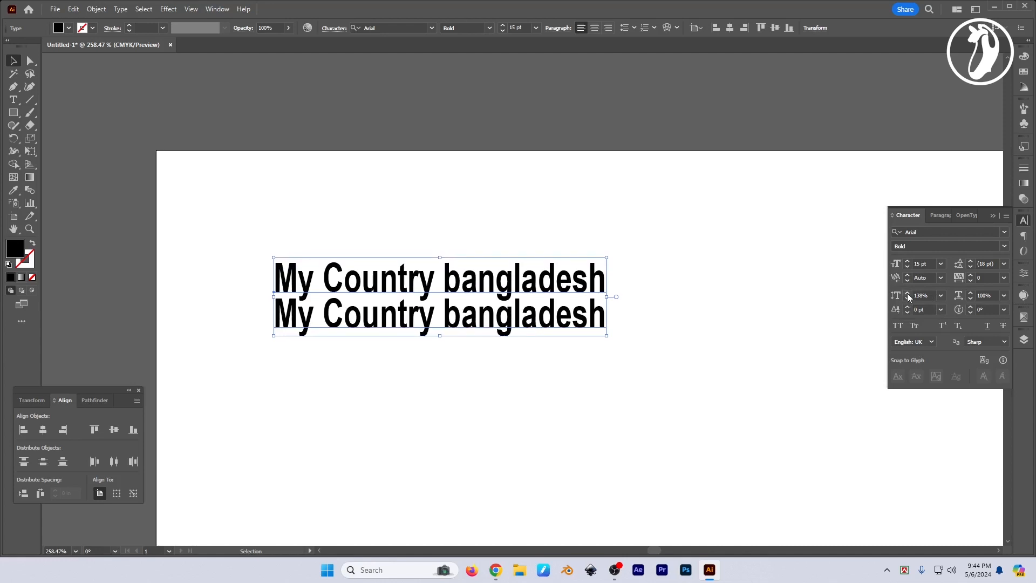
pyautogui.click(907, 294)
pyautogui.click(907, 294)
pyautogui.click(908, 294)
# - Try stretching the two-line text taller, and undo both the stretch and the vertical scale increases back to 100%
pyautogui.tripleClick(488, 331)
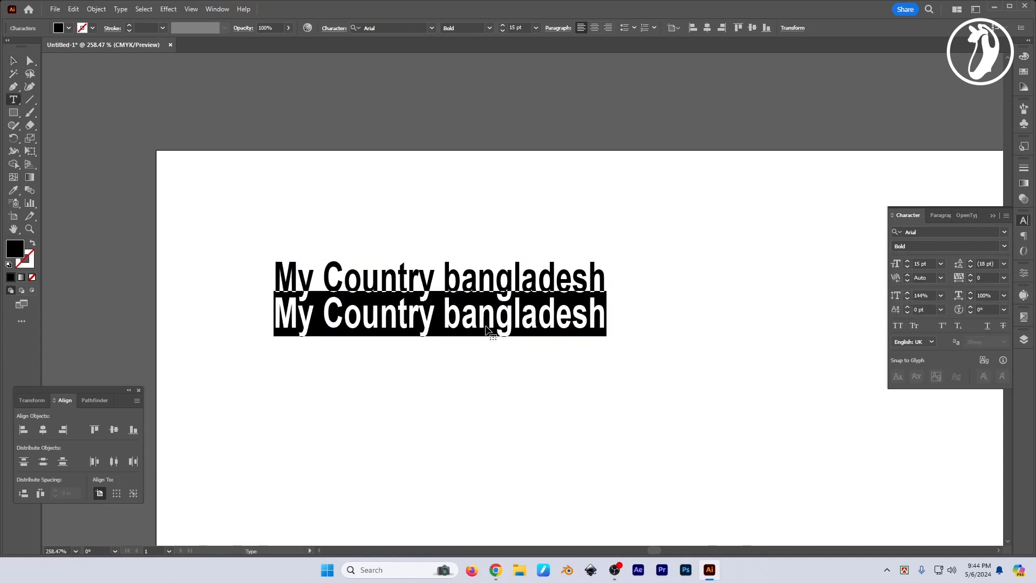
pyautogui.press('Escape')
pyautogui.moveTo(439, 247); pyautogui.dragTo(438, 229)
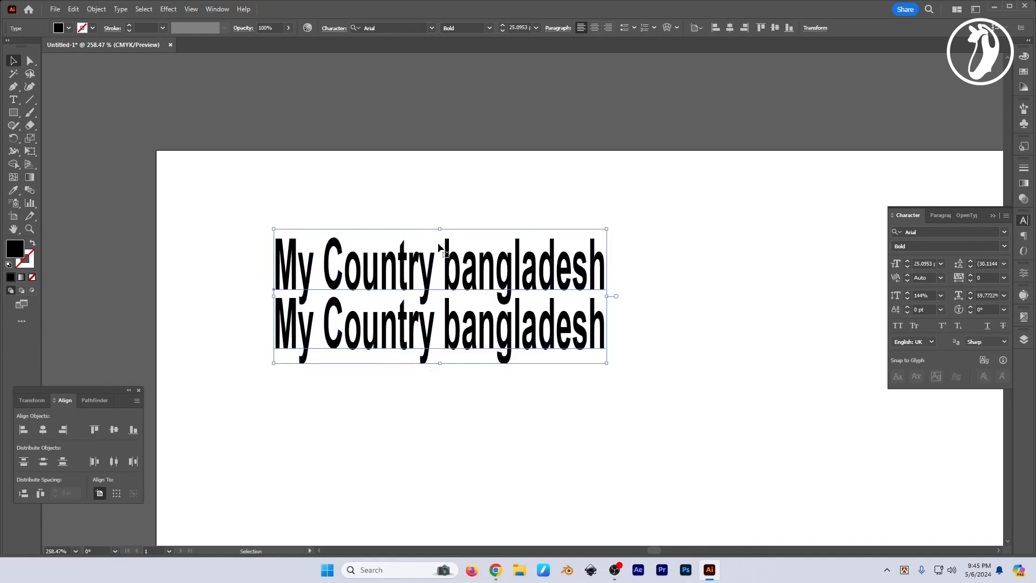
pyautogui.hotkey('ctrl', 'z')
pyautogui.hotkey('ctrl', 'z')
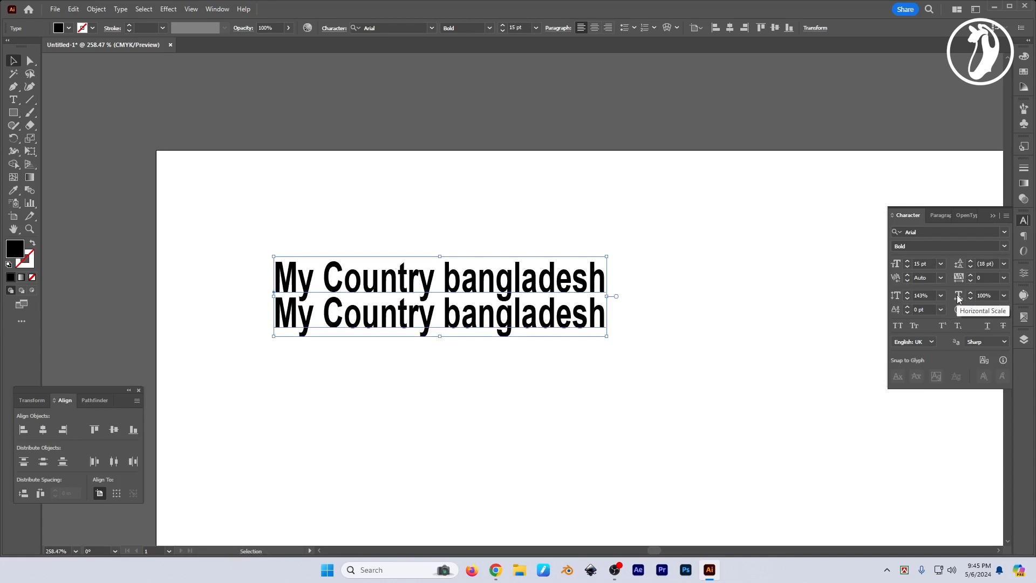
pyautogui.hotkey('ctrl', 'z')
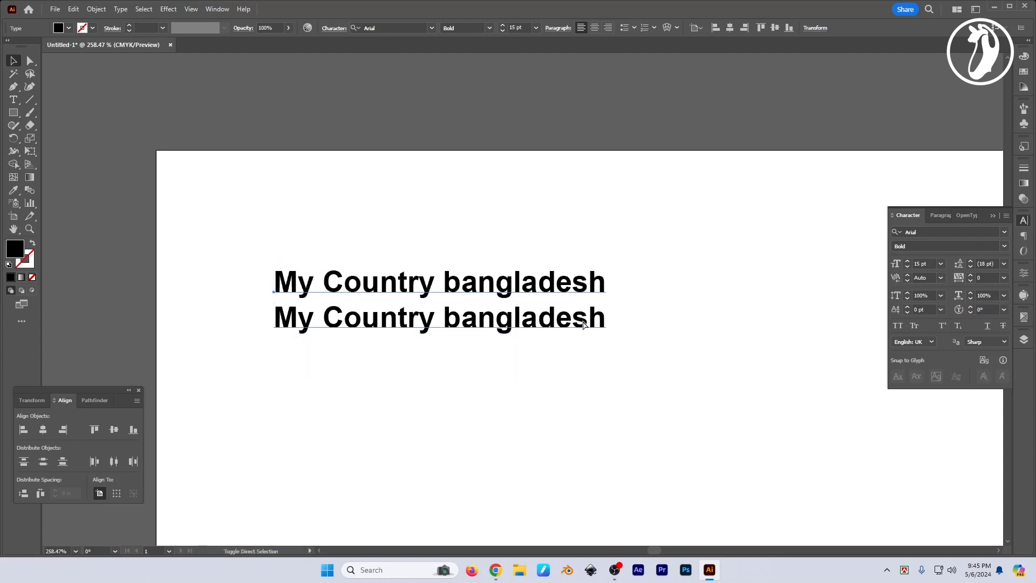
# - Select the two-line text and increase its horizontal scale to 113%
pyautogui.click(569, 336)
pyautogui.click(568, 331)
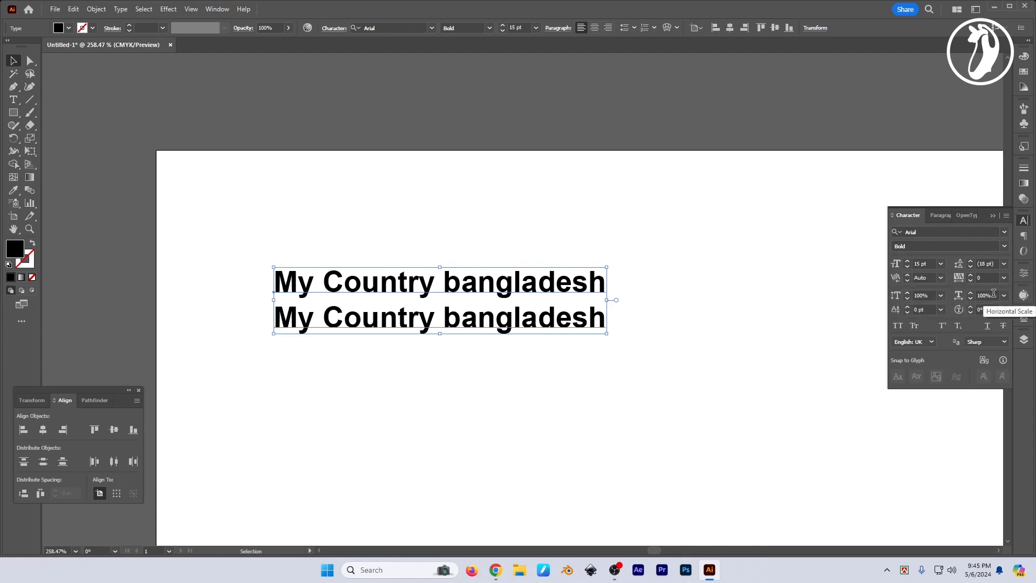
pyautogui.click(972, 293)
pyautogui.click(971, 293)
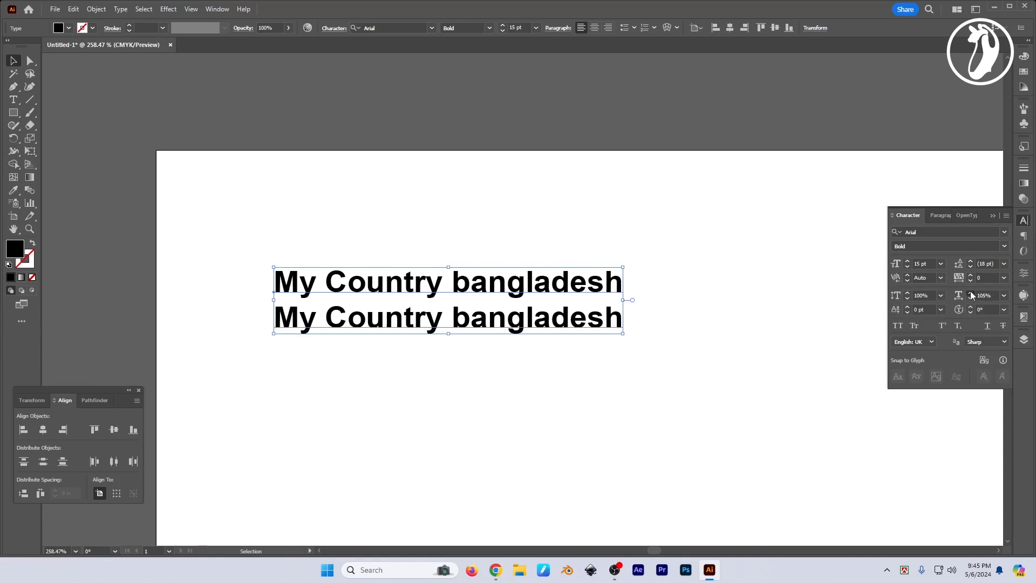
pyautogui.click(971, 293)
pyautogui.click(971, 293)
pyautogui.click(971, 293)
pyautogui.click(971, 293)
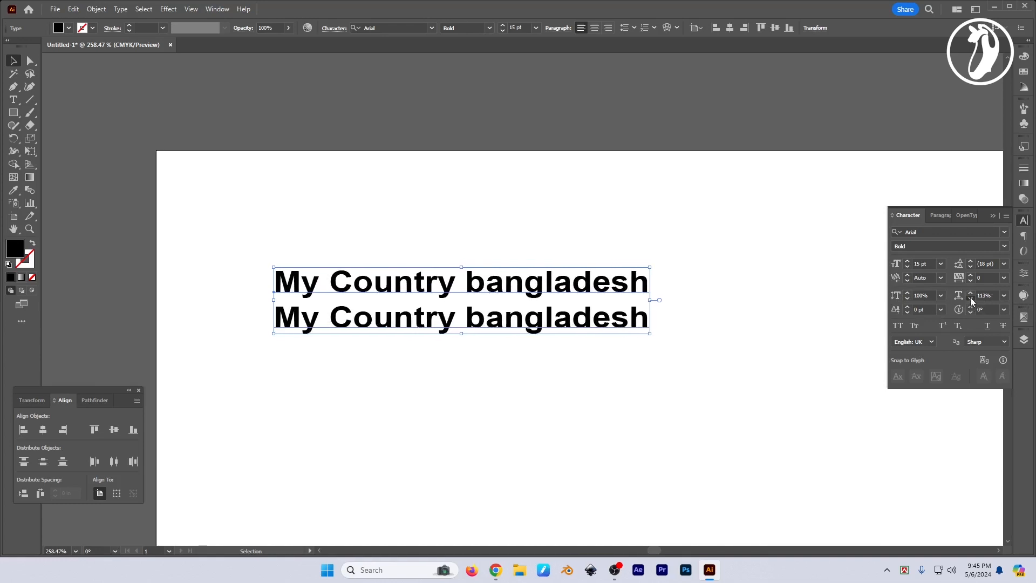
# - Reduce the horizontal scale of the two-line text to 103%
pyautogui.click(971, 299)
pyautogui.click(970, 299)
pyautogui.click(970, 299)
pyautogui.click(971, 299)
pyautogui.click(971, 299)
pyautogui.click(970, 299)
pyautogui.click(970, 298)
pyautogui.click(970, 299)
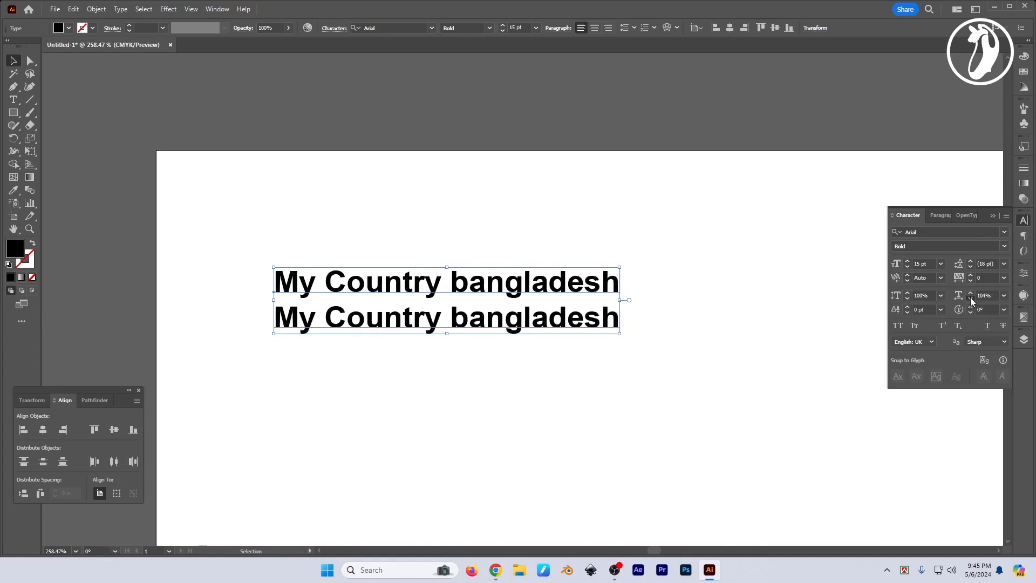
pyautogui.click(971, 299)
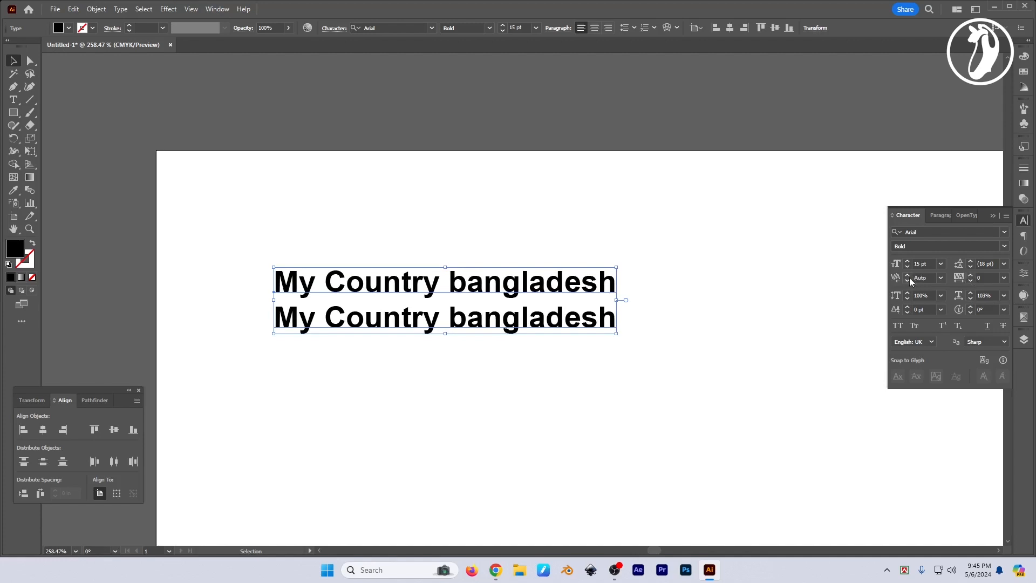
# - Look through the kerning options for the whole text and for its first line, keeping Auto
pyautogui.click(907, 275)
pyautogui.press('Return')
pyautogui.click(941, 277)
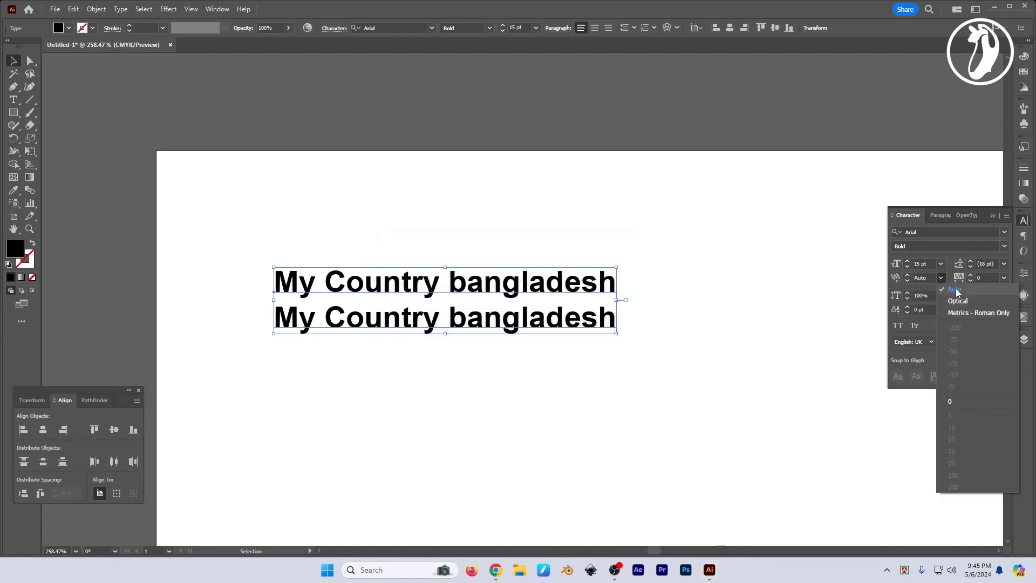
pyautogui.click(956, 293)
pyautogui.tripleClick(545, 285)
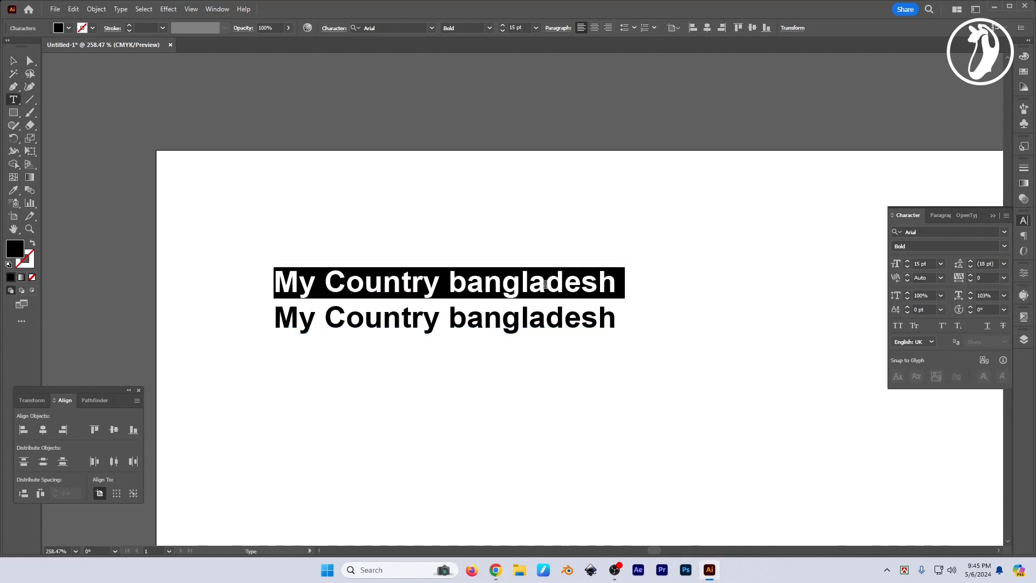
pyautogui.click(941, 278)
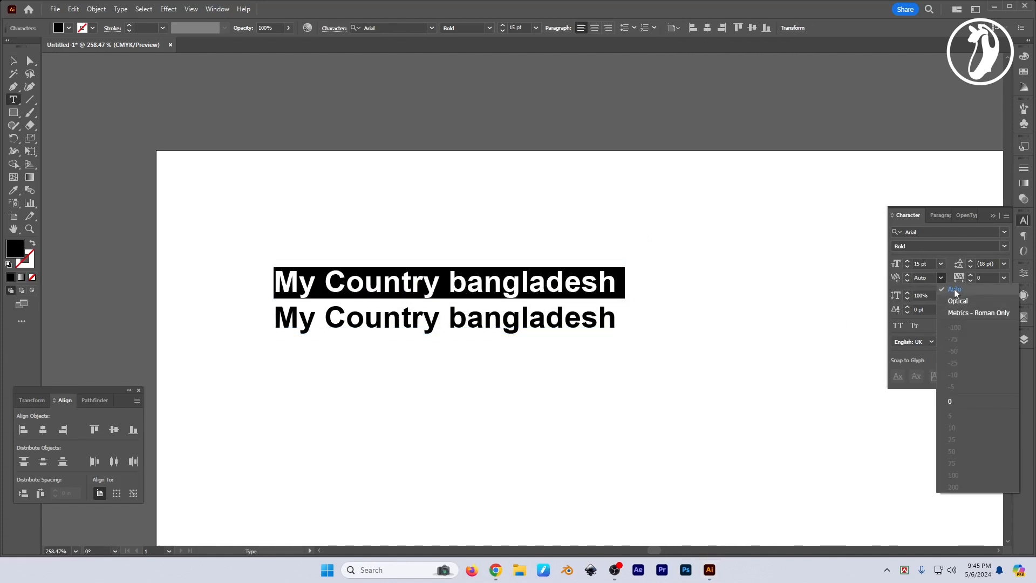
pyautogui.click(955, 290)
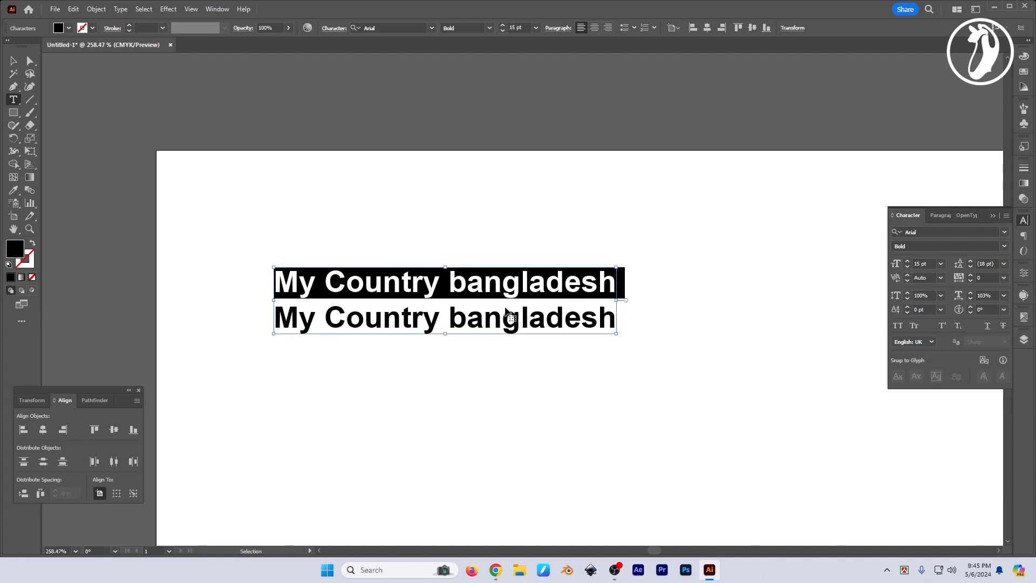
pyautogui.click(533, 290)
pyautogui.press('Escape')
pyautogui.click(597, 372)
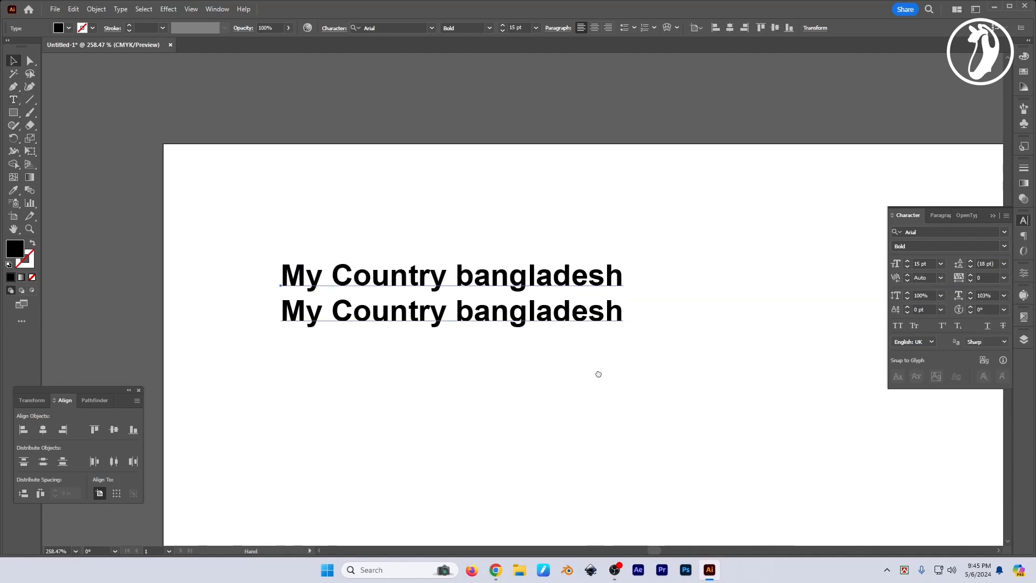
# - Stretch the two-line text taller and wider to about 26.8 pt, and reset its horizontal scale to 100%
pyautogui.click(567, 329)
pyautogui.moveTo(455, 328); pyautogui.dragTo(453, 398)
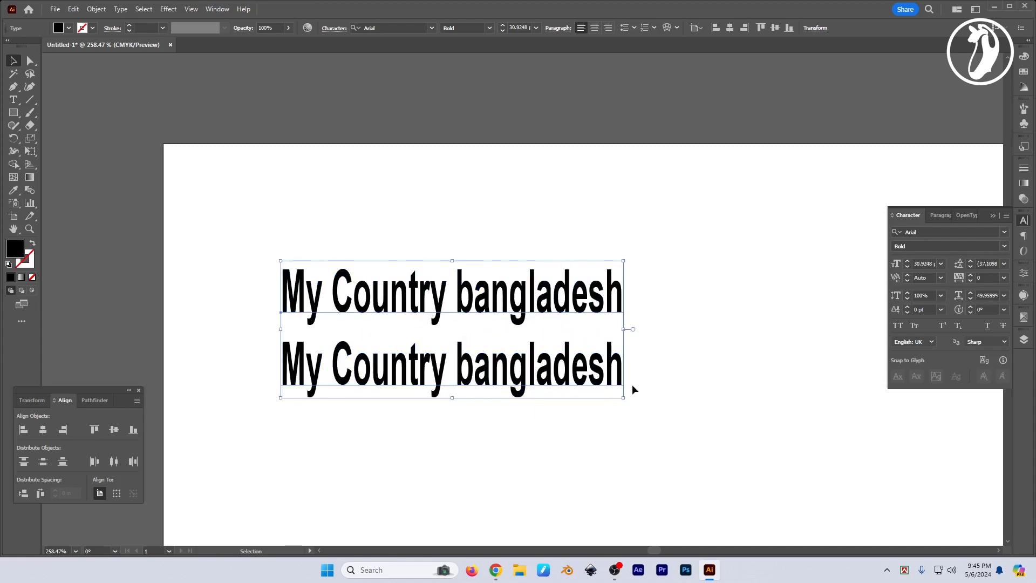
pyautogui.moveTo(625, 398); pyautogui.dragTo(696, 380)
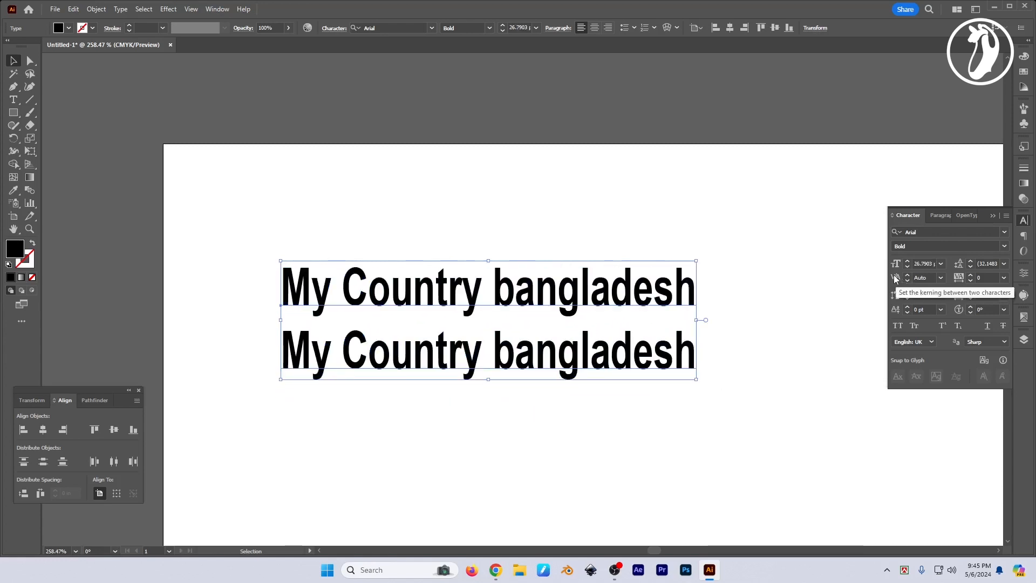
pyautogui.hotkey('ctrl', 'z')
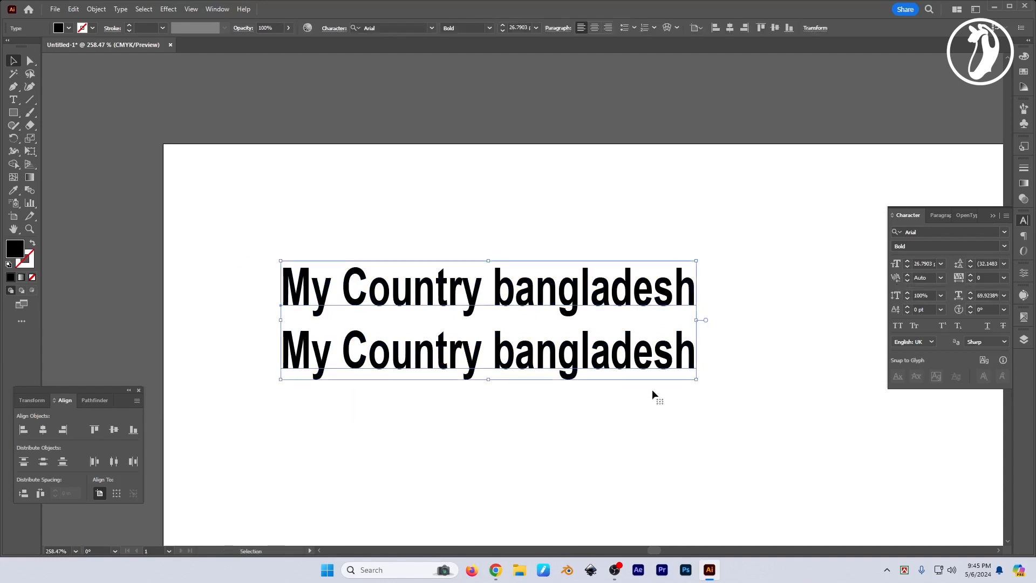
pyautogui.hotkey('ctrl', 'z')
# - Move the two-line text toward the page's upper-left corner and scale it down proportionally to about 25.7 pt
pyautogui.moveTo(712, 359); pyautogui.dragTo(647, 303)
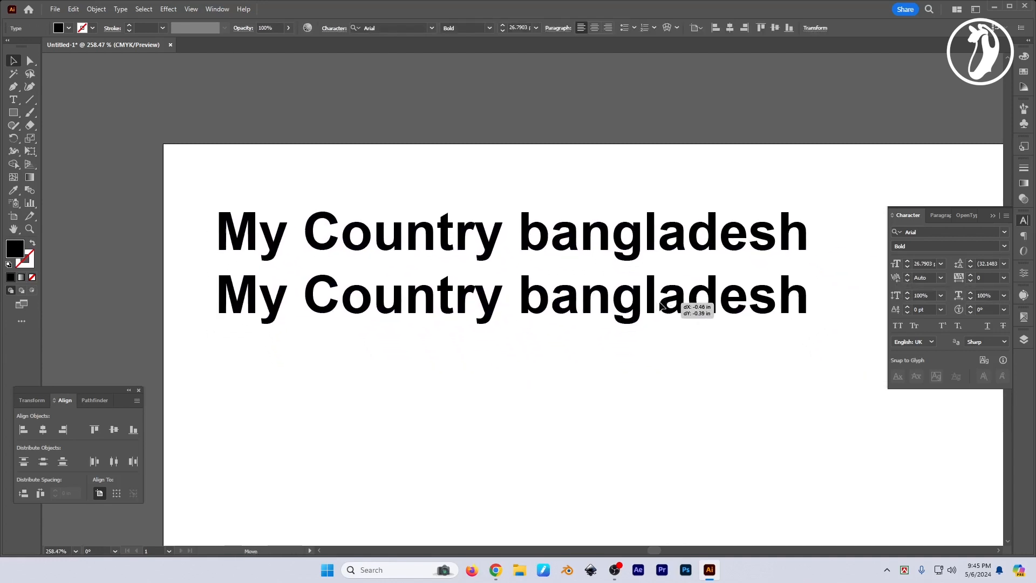
pyautogui.moveTo(769, 381); pyautogui.dragTo(651, 388)
pyautogui.moveTo(734, 305); pyautogui.dragTo(716, 303)
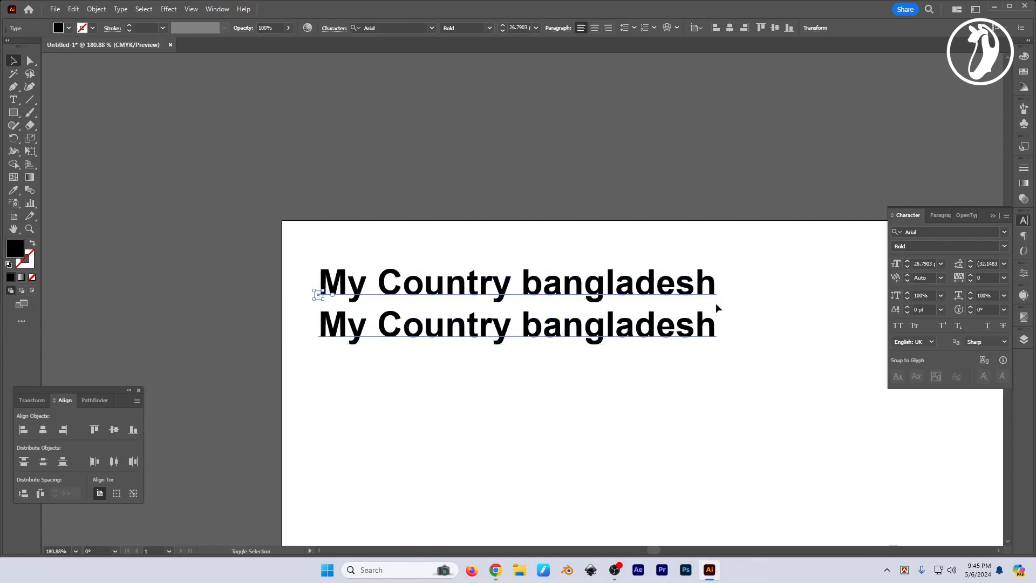
pyautogui.moveTo(663, 323); pyautogui.dragTo(669, 324)
pyautogui.scroll(1, 662, 339)
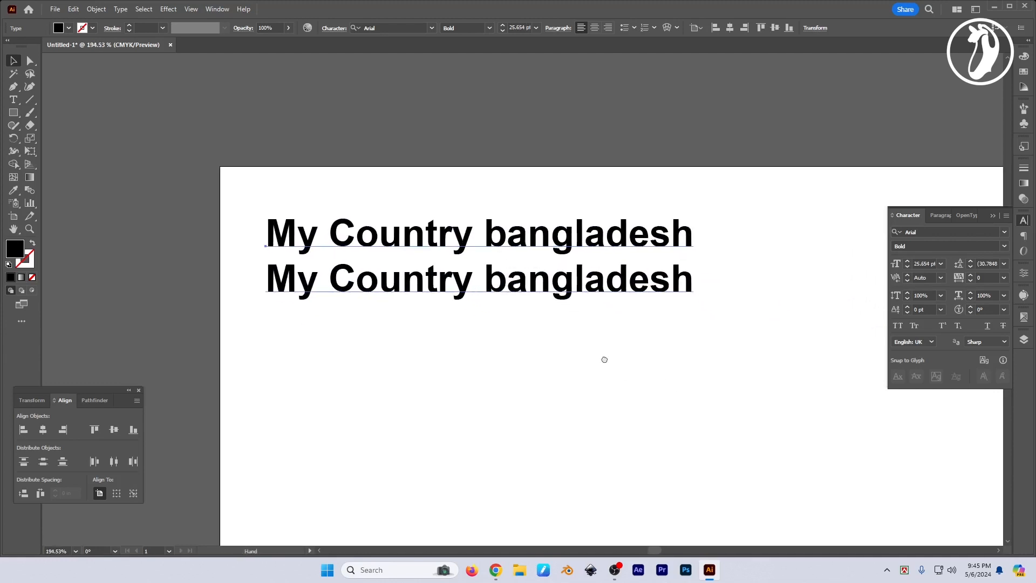
# - Enlarge the two-line text freely to about 31 pt with 107.5% horizontal scale, and shift it closer to the page's upper-left corner
pyautogui.moveTo(692, 301); pyautogui.dragTo(822, 318)
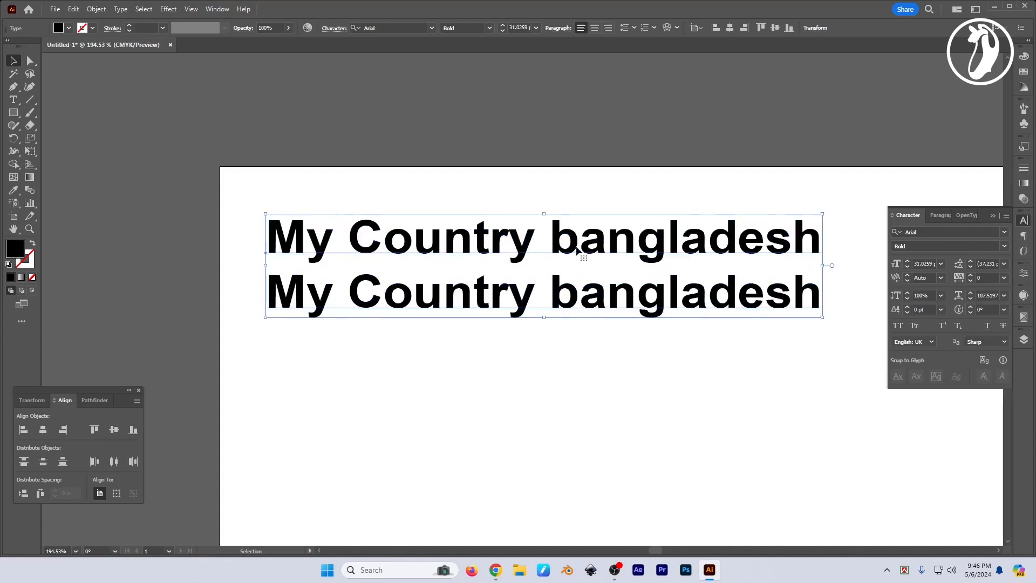
pyautogui.moveTo(581, 246); pyautogui.dragTo(566, 227)
pyautogui.moveTo(664, 347); pyautogui.dragTo(626, 355)
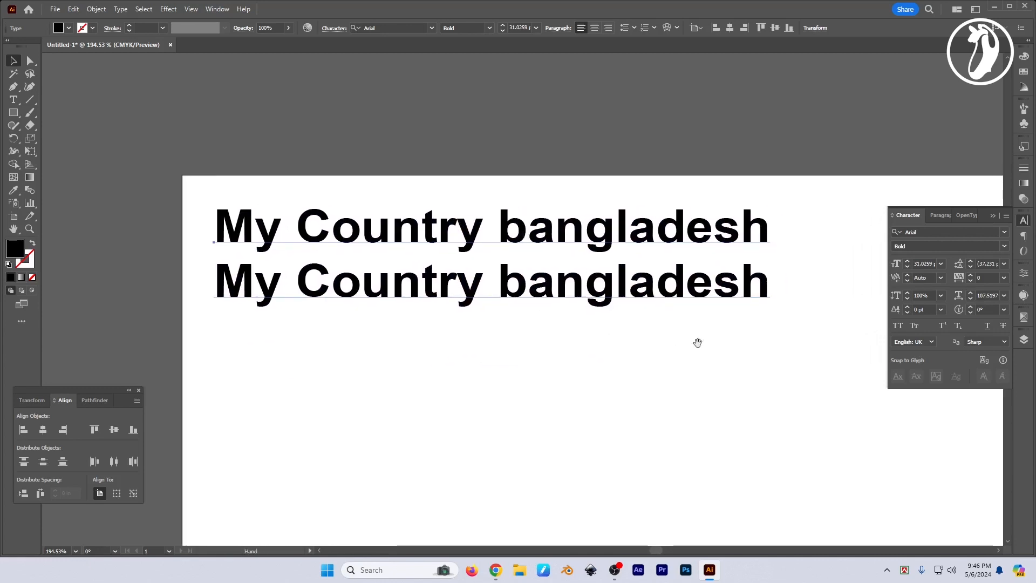
# - Distort the text into a tall, narrow block of about 57.2 pt, and reset its horizontal scale to 100%
pyautogui.moveTo(771, 305); pyautogui.dragTo(477, 394)
pyautogui.click(532, 396)
pyautogui.click(405, 389)
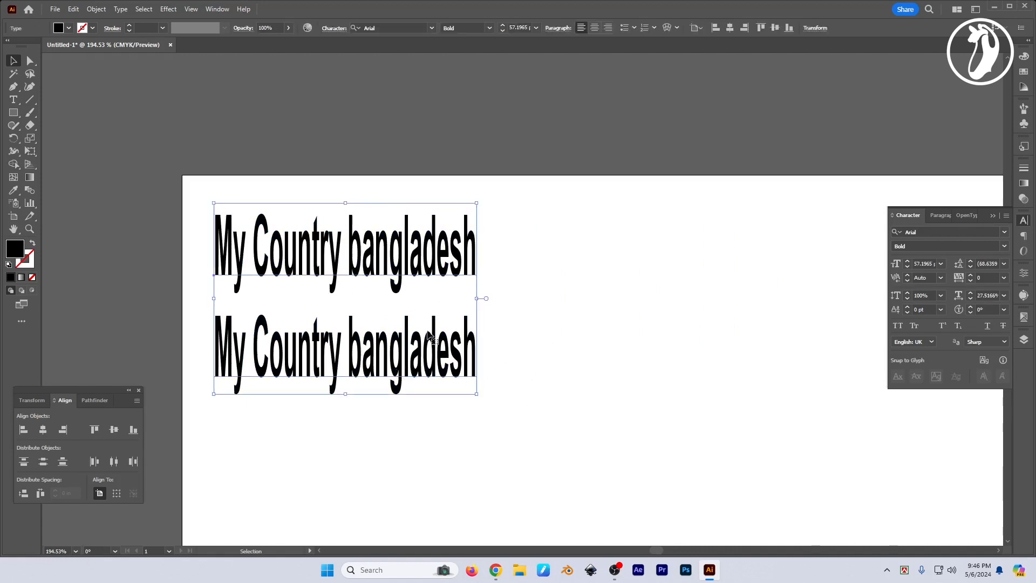
pyautogui.click(520, 346)
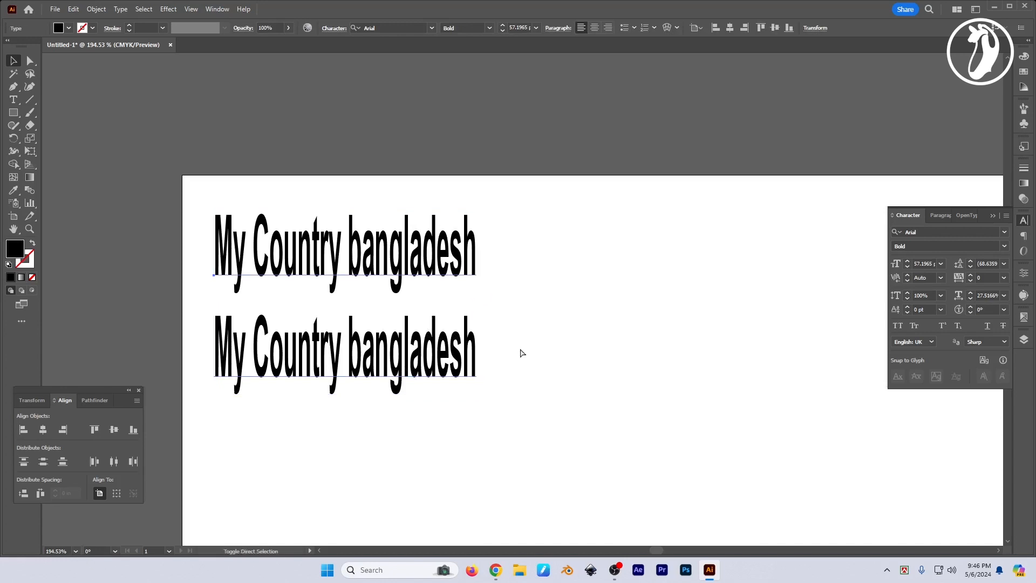
pyautogui.hotkey('ctrl', 'z')
pyautogui.scroll(-3, 778, 309)
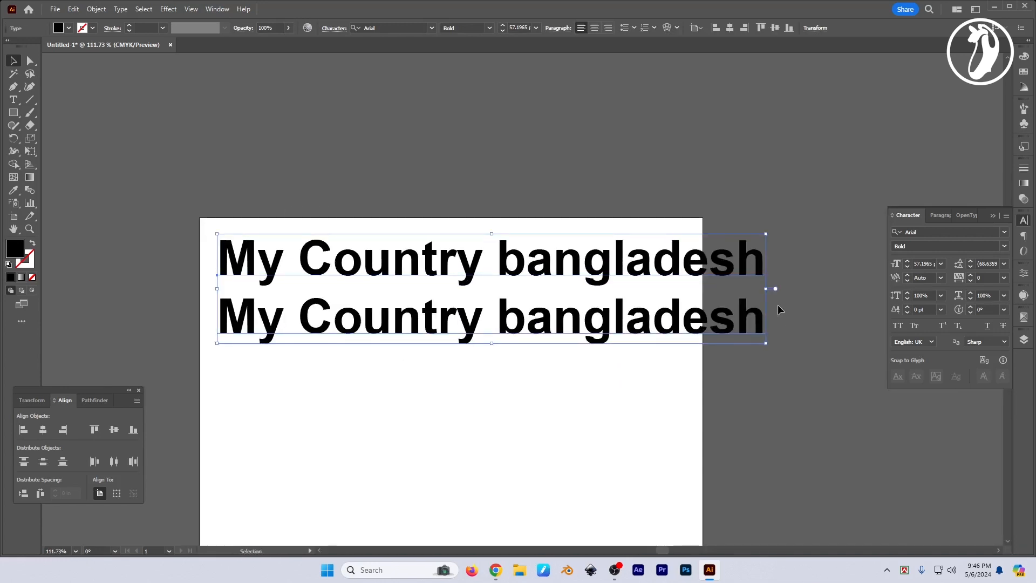
# - Scale the text proportionally to about 37.9 pt and position it near the page's upper-left corner
pyautogui.moveTo(767, 291); pyautogui.dragTo(532, 292)
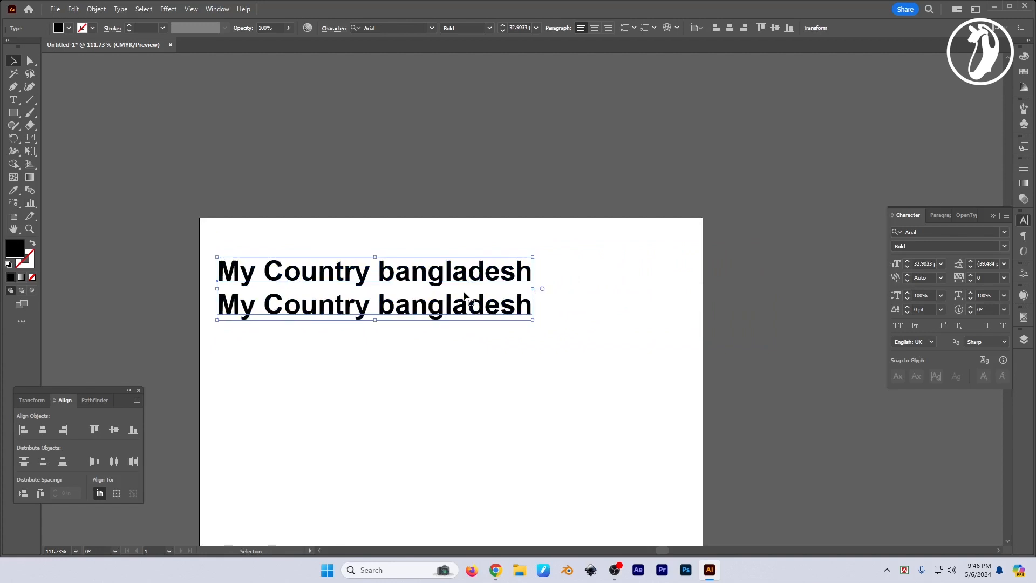
pyautogui.moveTo(462, 300); pyautogui.dragTo(460, 269)
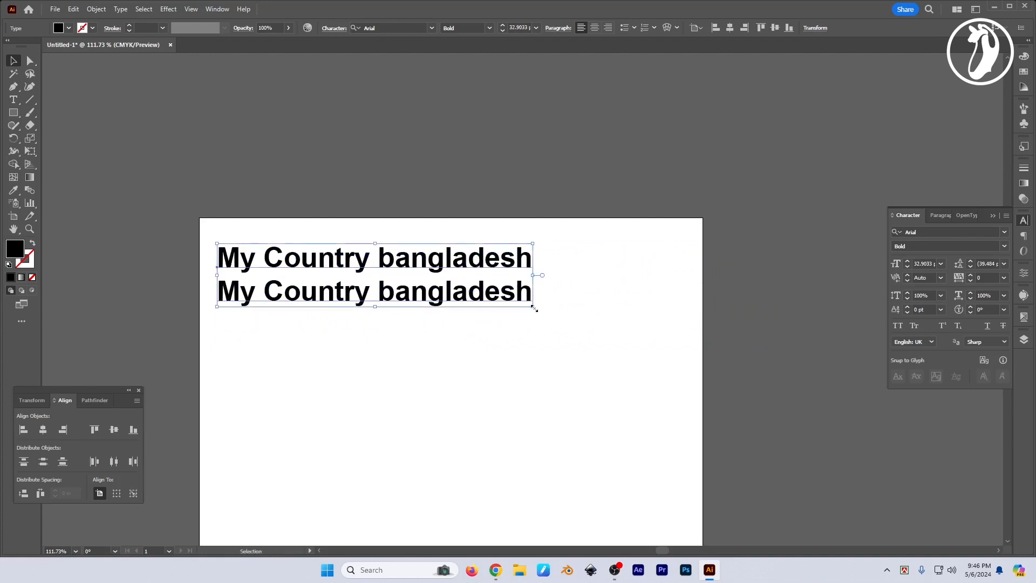
pyautogui.moveTo(533, 308); pyautogui.dragTo(581, 319)
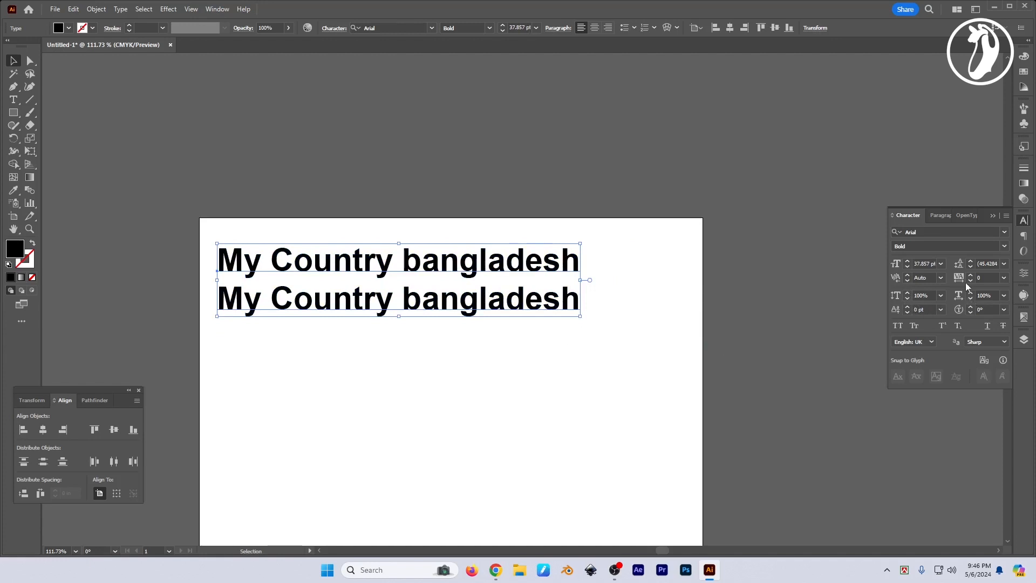
# - Set the tracking of the two-line text to -50 and reset it to 0
pyautogui.click(1004, 278)
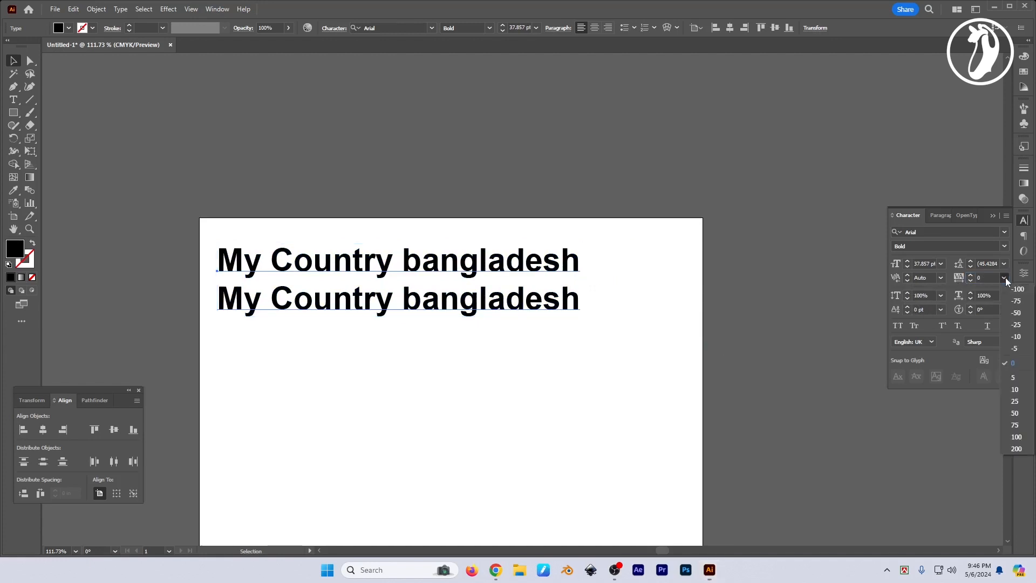
pyautogui.click(1016, 318)
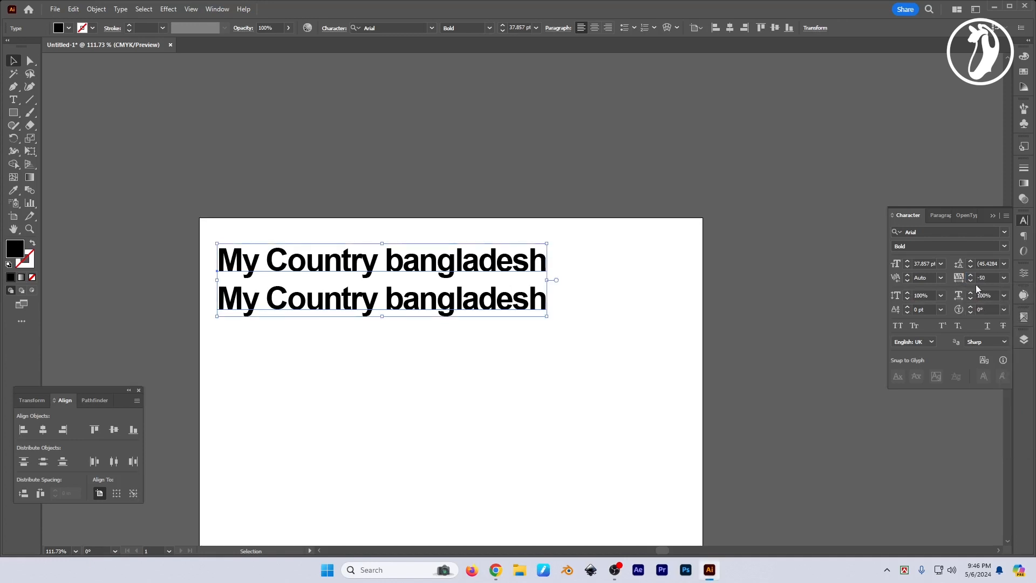
pyautogui.click(1004, 278)
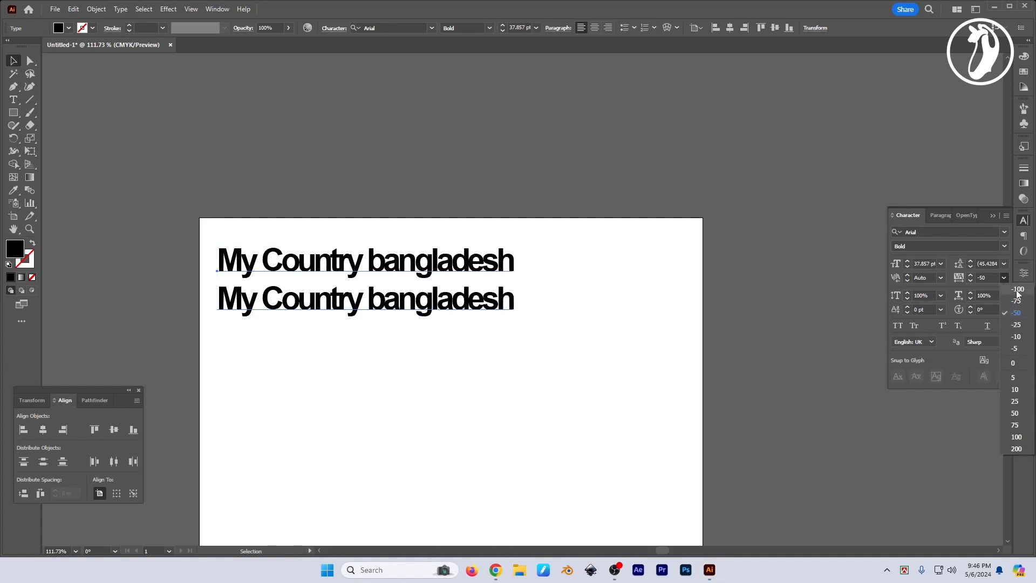
pyautogui.click(1013, 365)
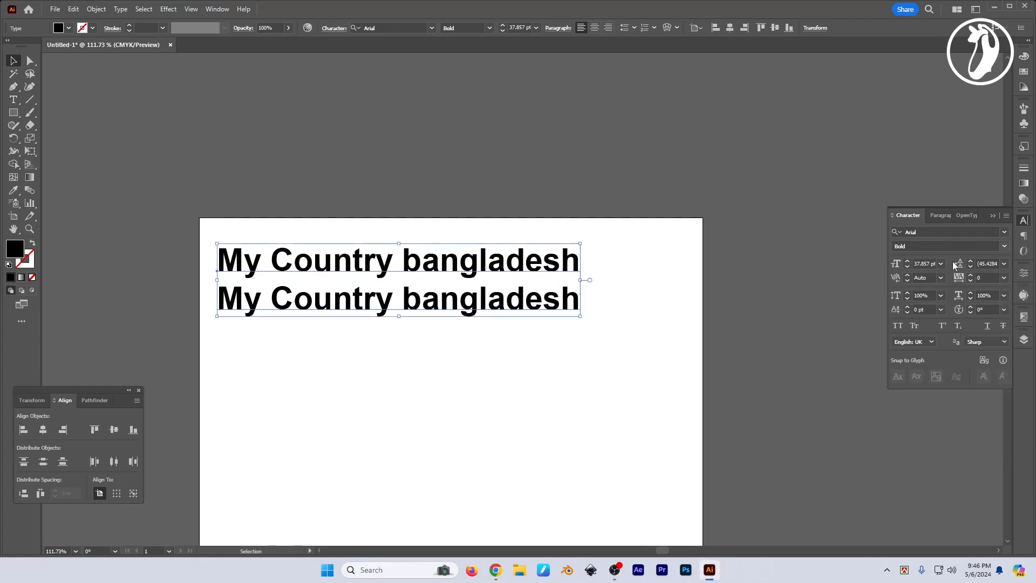
# - Raise the baseline shift of the two-line text to 7 pt
pyautogui.click(897, 311)
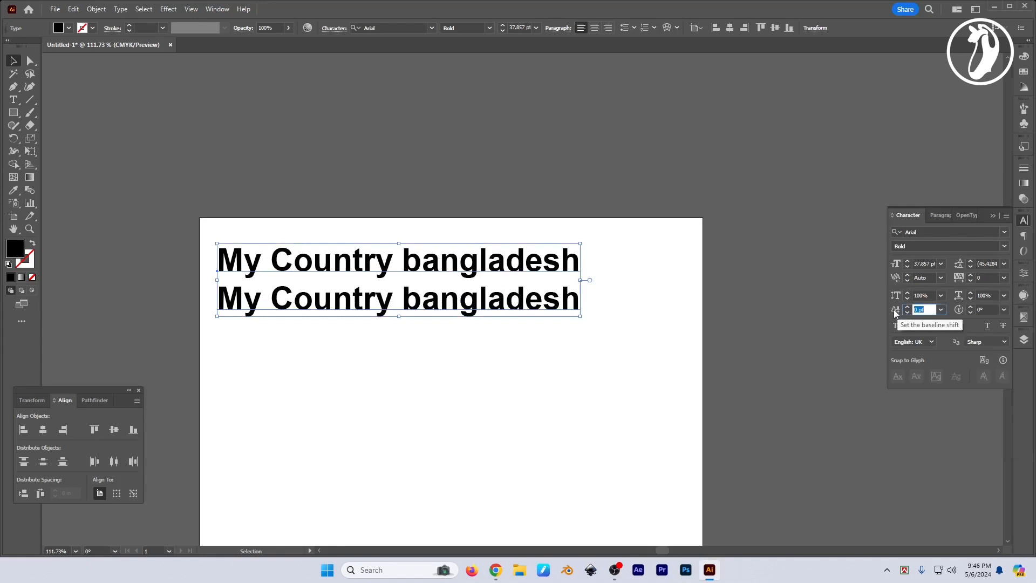
pyautogui.click(907, 307)
pyautogui.click(907, 307)
pyautogui.click(907, 307)
pyautogui.click(907, 307)
pyautogui.click(907, 307)
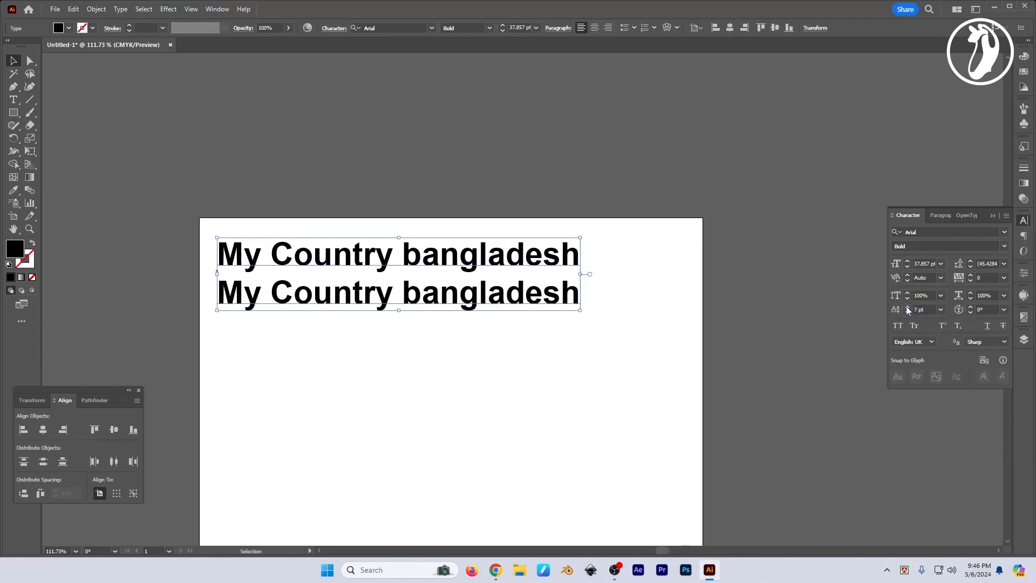
# - Raise the baseline shift of the two-line text to 13 pt
pyautogui.click(907, 307)
pyautogui.click(907, 307)
# - Raise the baseline shift of only the word "bangladesh" in the second line to 25 pt
pyautogui.doubleClick(439, 301)
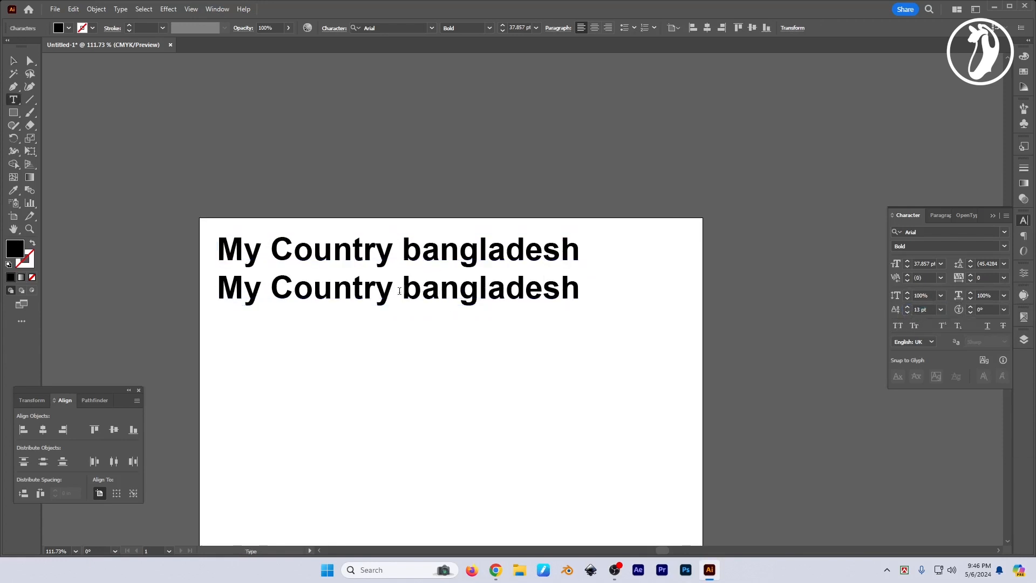
pyautogui.moveTo(405, 285); pyautogui.dragTo(580, 289)
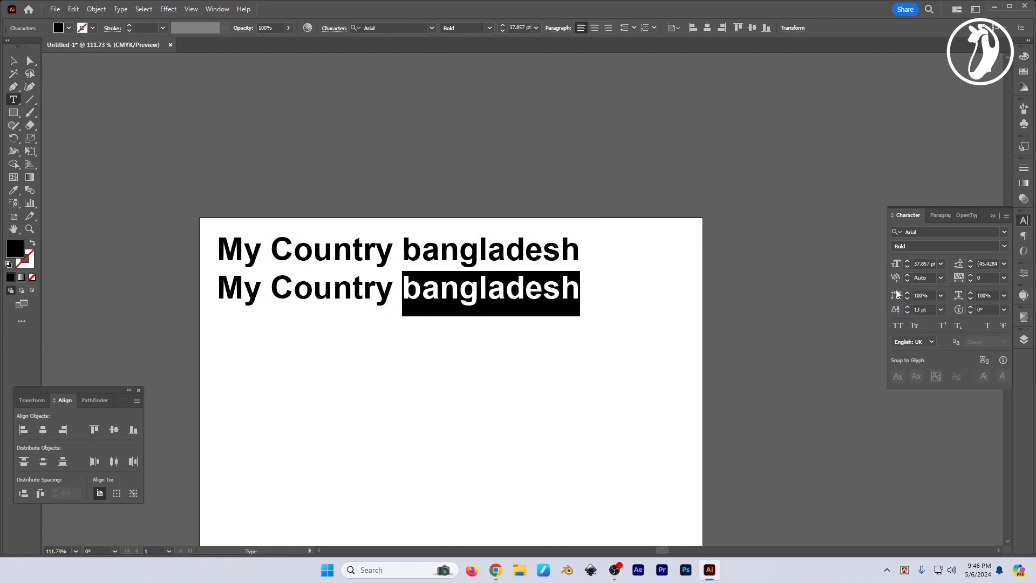
pyautogui.click(908, 306)
pyautogui.click(908, 306)
pyautogui.click(908, 306)
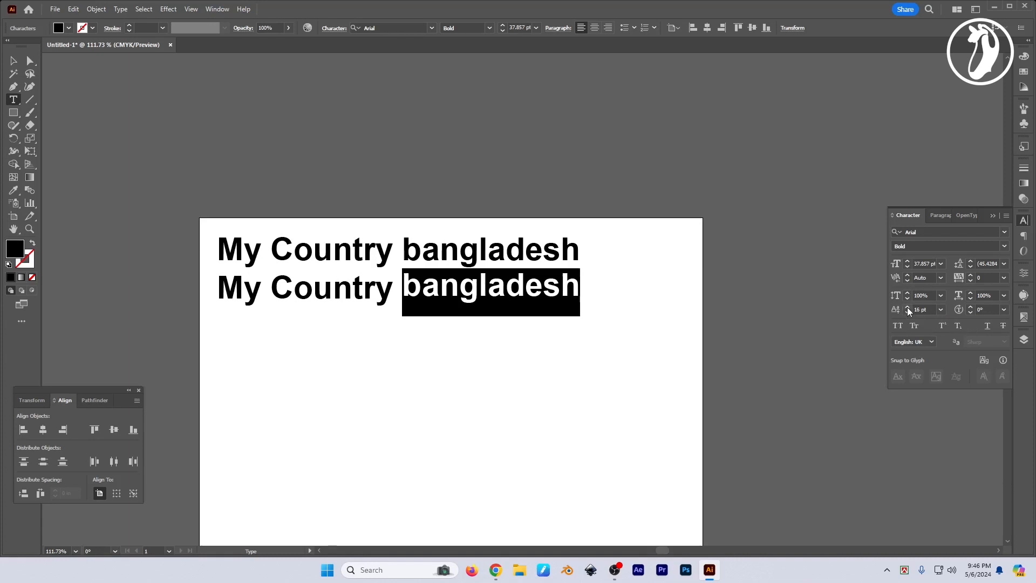
pyautogui.click(908, 306)
pyautogui.click(907, 306)
pyautogui.click(907, 307)
pyautogui.click(908, 306)
pyautogui.click(908, 306)
pyautogui.click(907, 306)
pyautogui.click(907, 306)
pyautogui.click(907, 307)
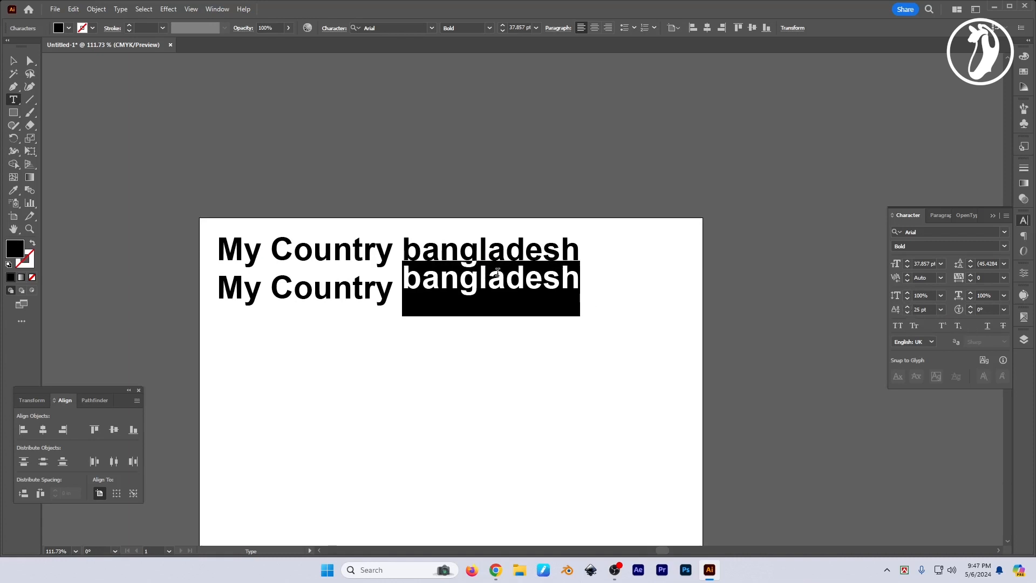
# - Add a third line reading "1st" below the two existing lines
pyautogui.click(505, 279)
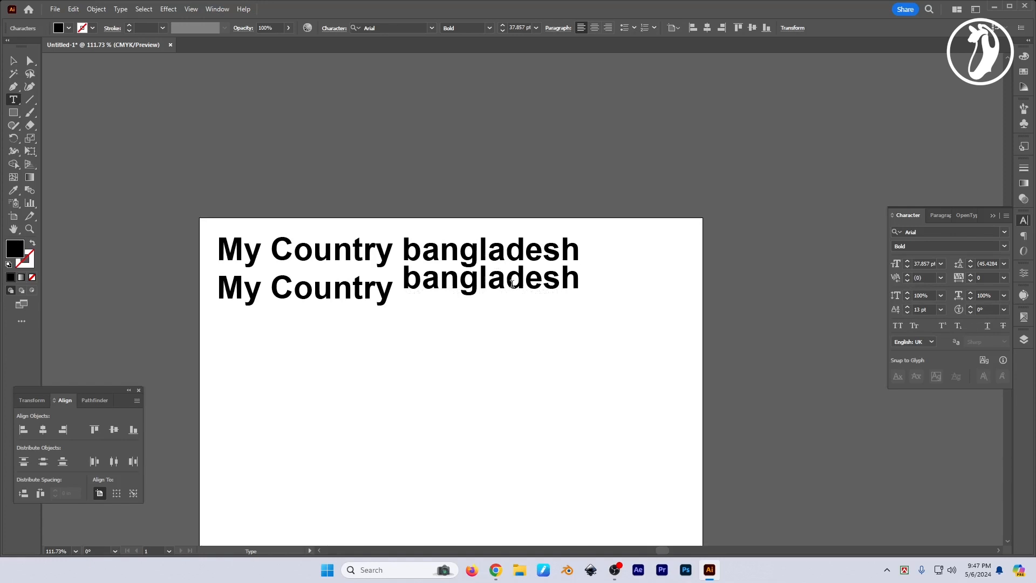
pyautogui.hotkey('ctrl', 'a')
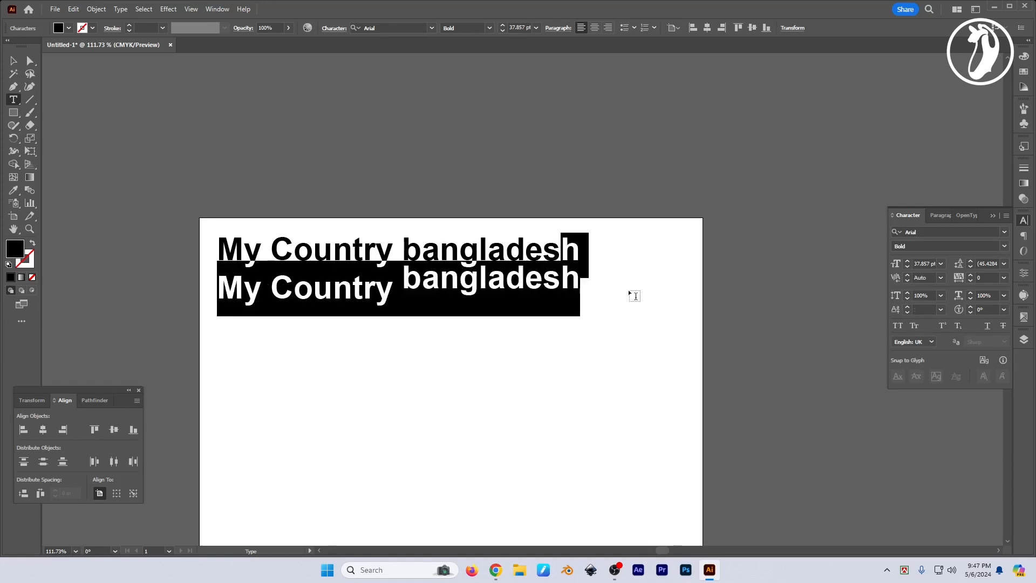
pyautogui.press('Right')
pyautogui.press('Return')
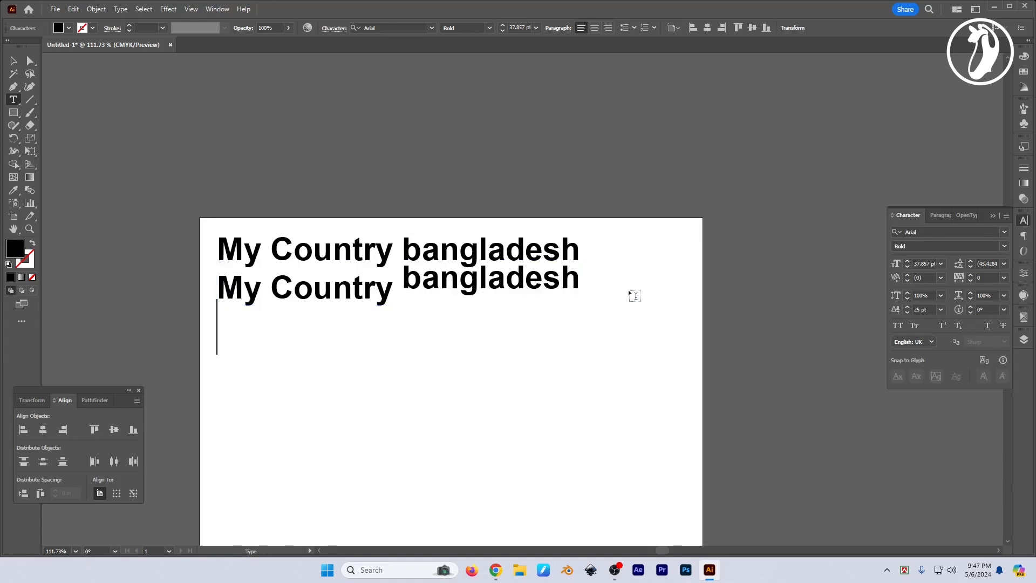
pyautogui.write('1st')
pyautogui.hotkey('shift', 'Home')
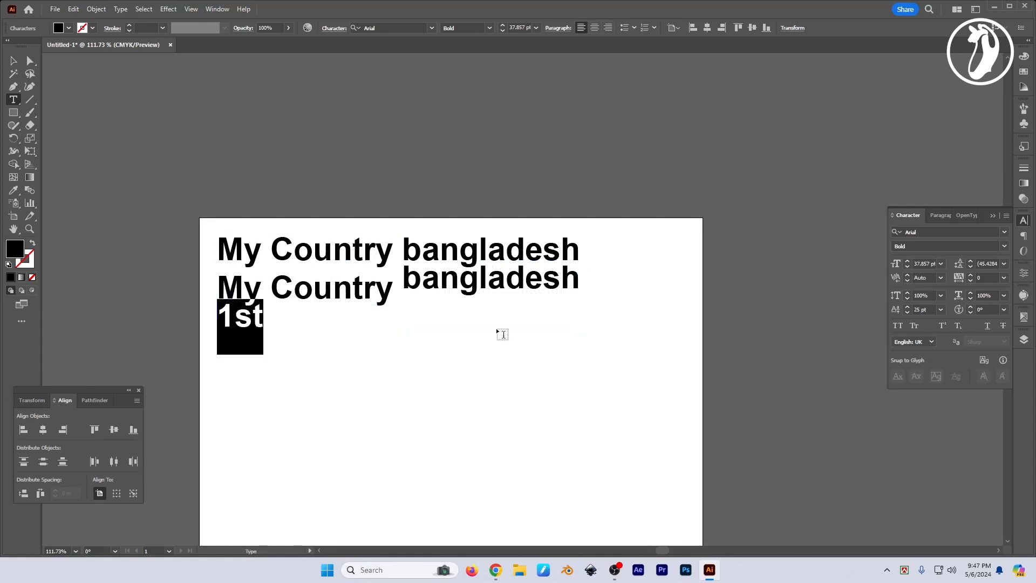
# - Turn the "st" of "1st" into a raised suffix with a 37 pt baseline shift and a 25 pt font size
pyautogui.click(13, 100)
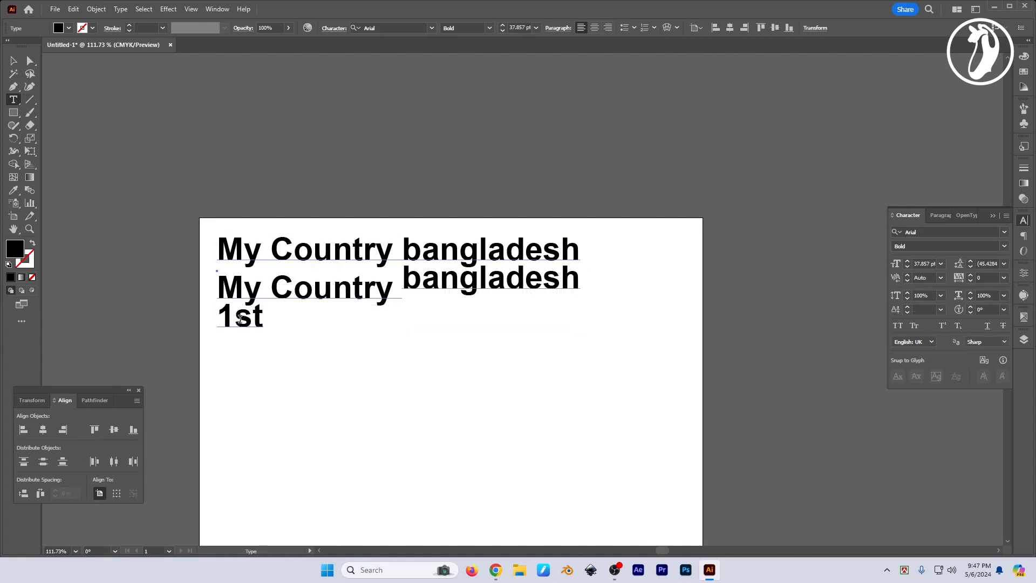
pyautogui.moveTo(246, 318); pyautogui.dragTo(269, 326)
pyautogui.click(247, 326)
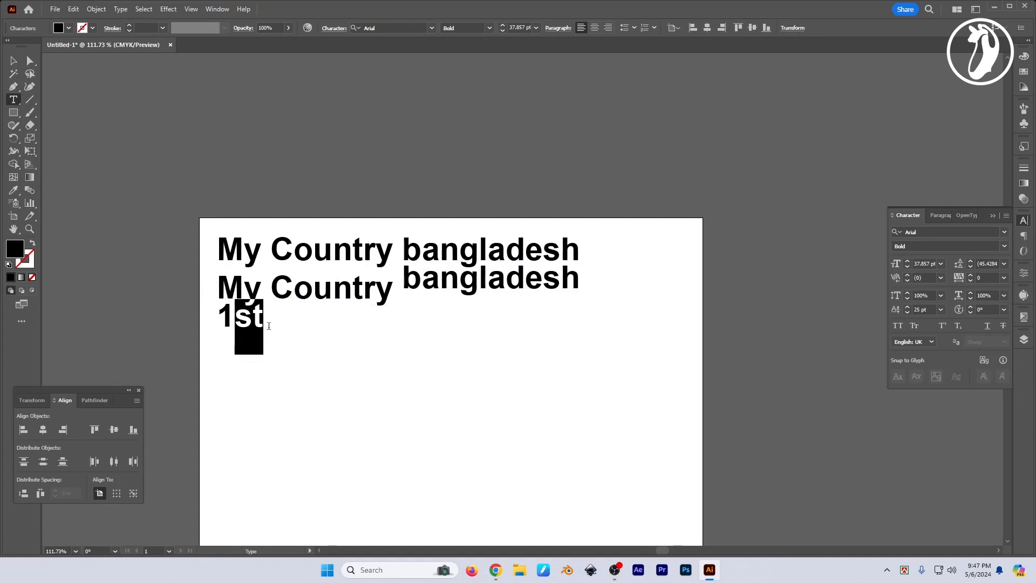
pyautogui.click(908, 307)
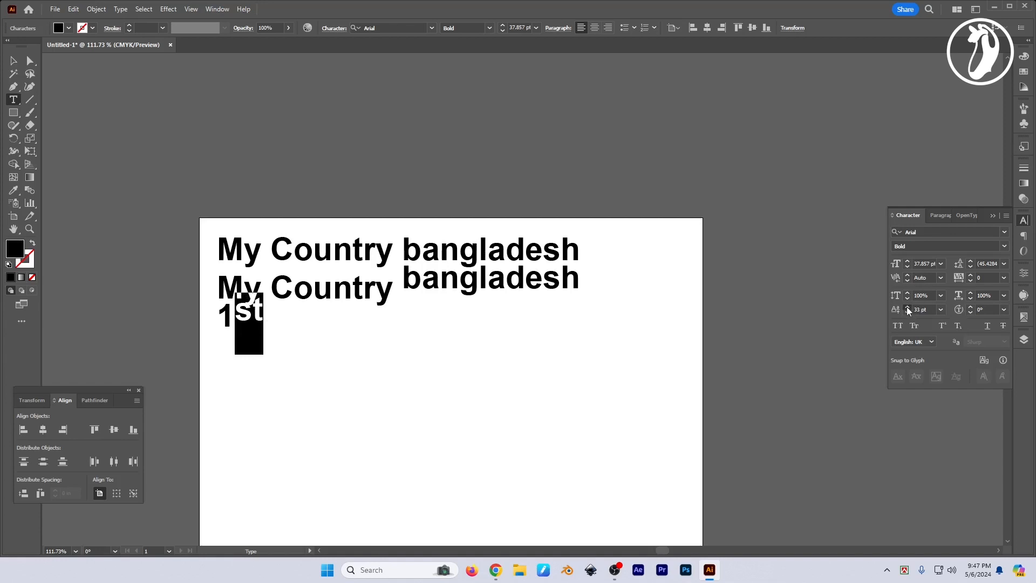
pyautogui.click(907, 308)
pyautogui.click(907, 267)
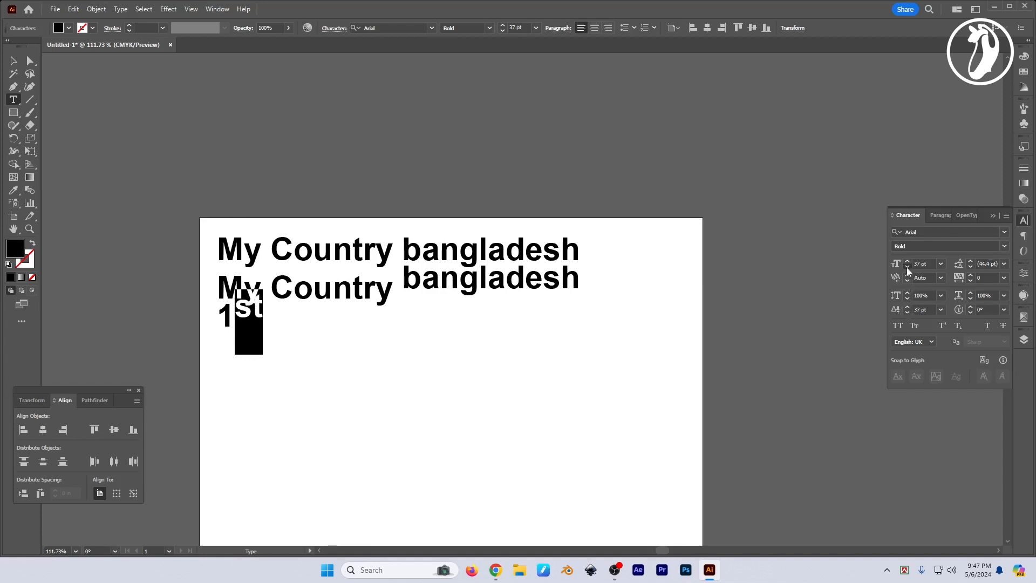
pyautogui.click(907, 267)
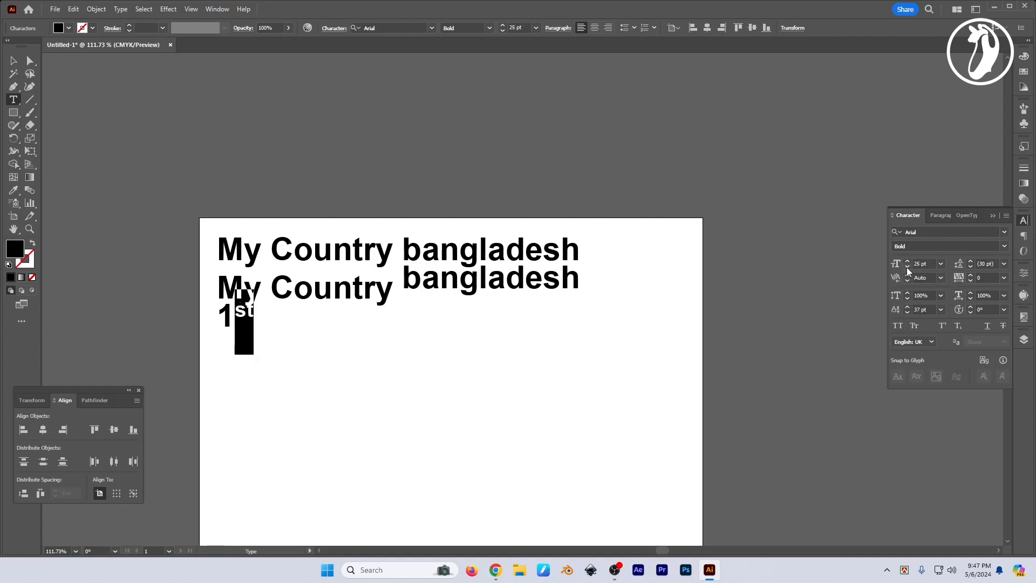
# - Increase the leading of the "1st" line to move it away from the line above, and finish editing the text
pyautogui.tripleClick(236, 315)
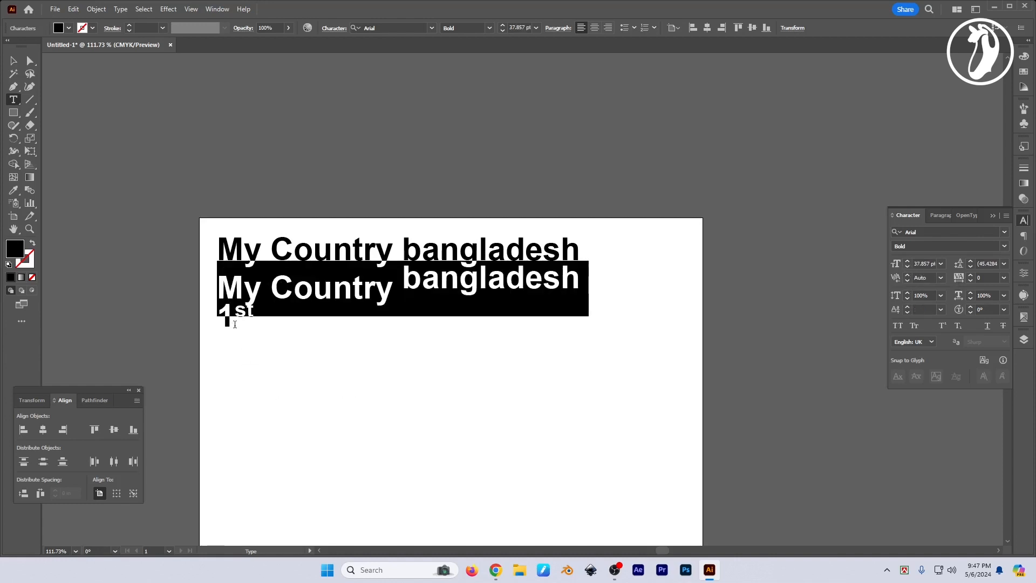
pyautogui.doubleClick(235, 323)
pyautogui.hotkey('alt', 'Down')
pyautogui.hotkey('alt', 'Down')
pyautogui.hotkey('alt', 'Down')
pyautogui.hotkey('alt', 'Down')
pyautogui.hotkey('alt', 'Down')
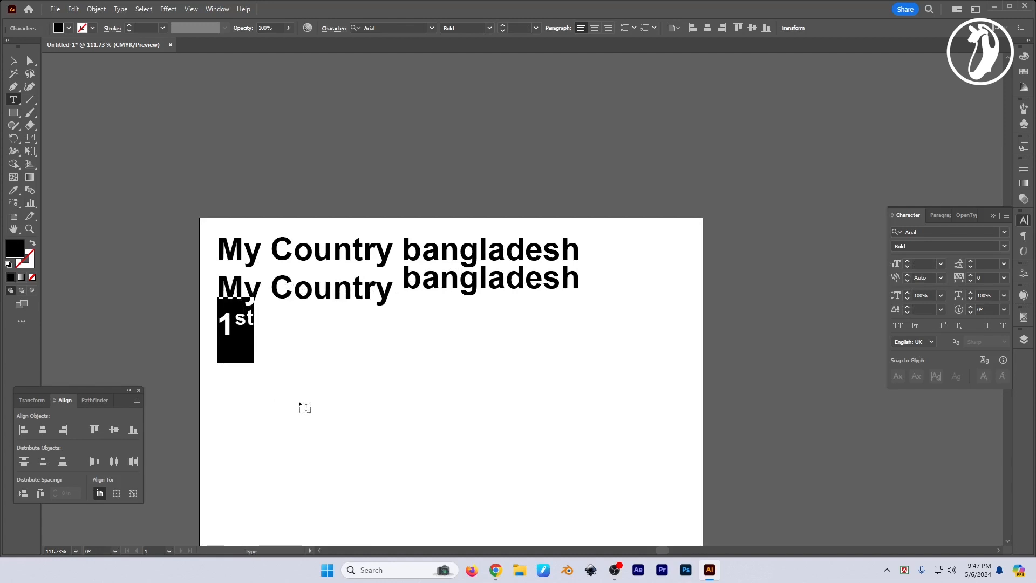
pyautogui.press('Escape')
pyautogui.click(354, 362)
pyautogui.moveTo(343, 385); pyautogui.dragTo(347, 386)
# - Set the character rotation of the whole three-line text to 20°
pyautogui.click(244, 327)
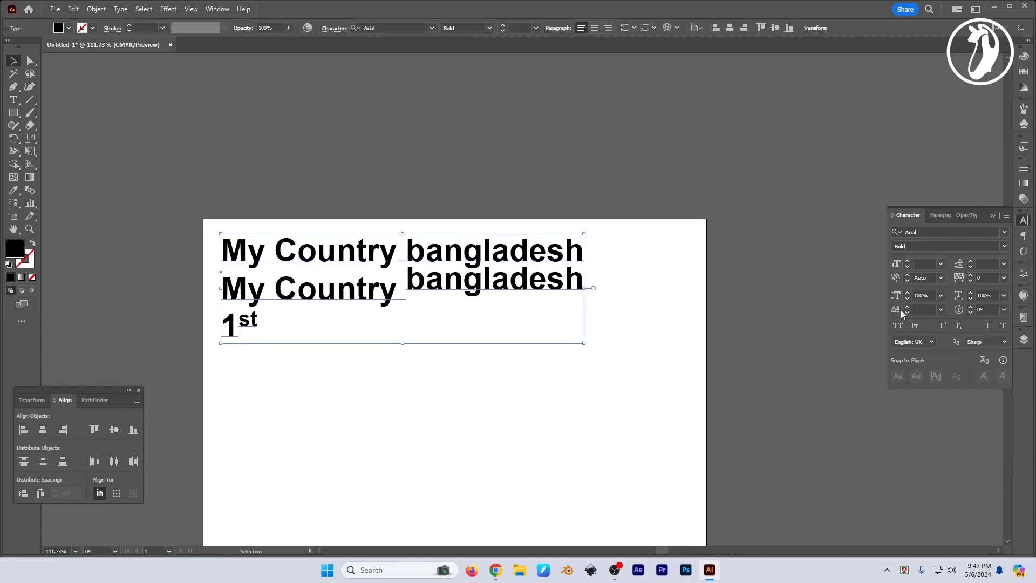
pyautogui.tripleClick(484, 290)
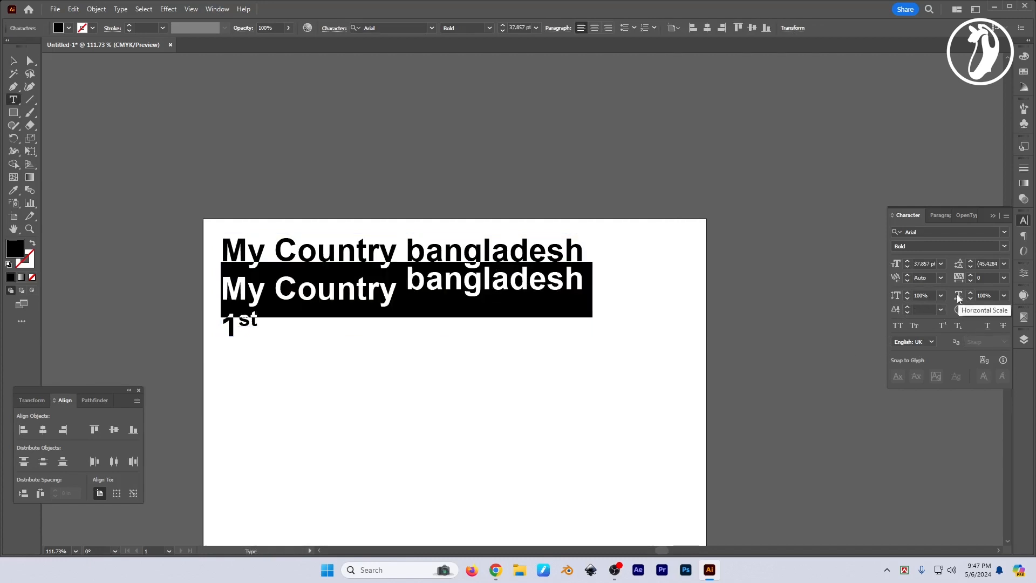
pyautogui.click(523, 268)
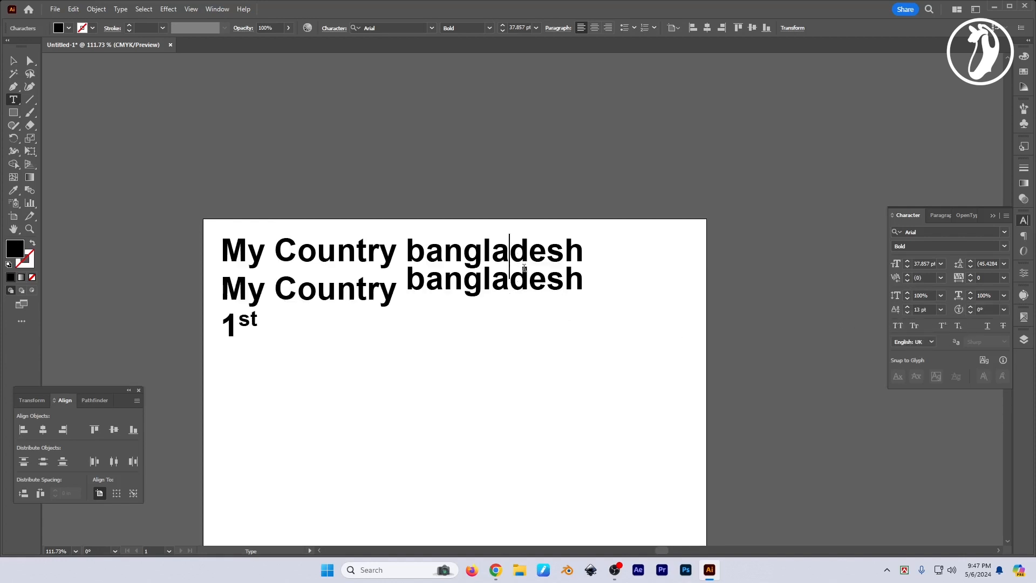
pyautogui.press('Escape')
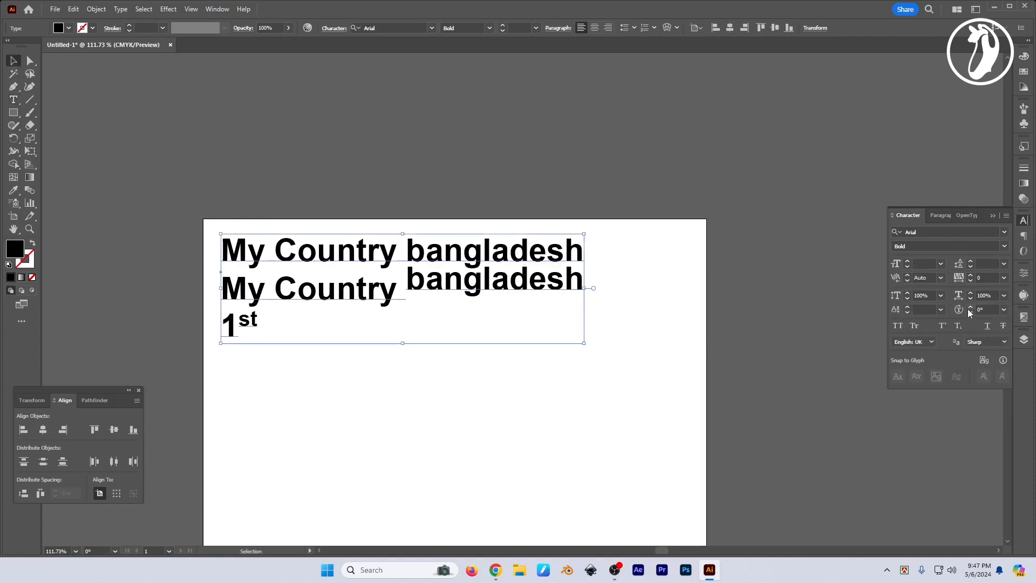
pyautogui.click(970, 307)
pyautogui.click(970, 307)
pyautogui.click(970, 307)
pyautogui.click(971, 307)
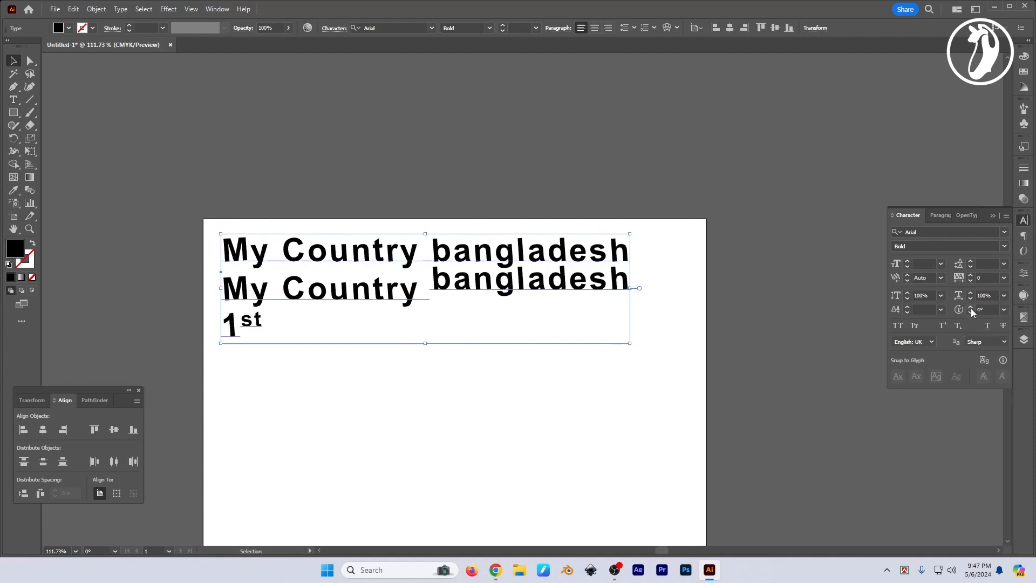
pyautogui.click(970, 307)
pyautogui.click(970, 307)
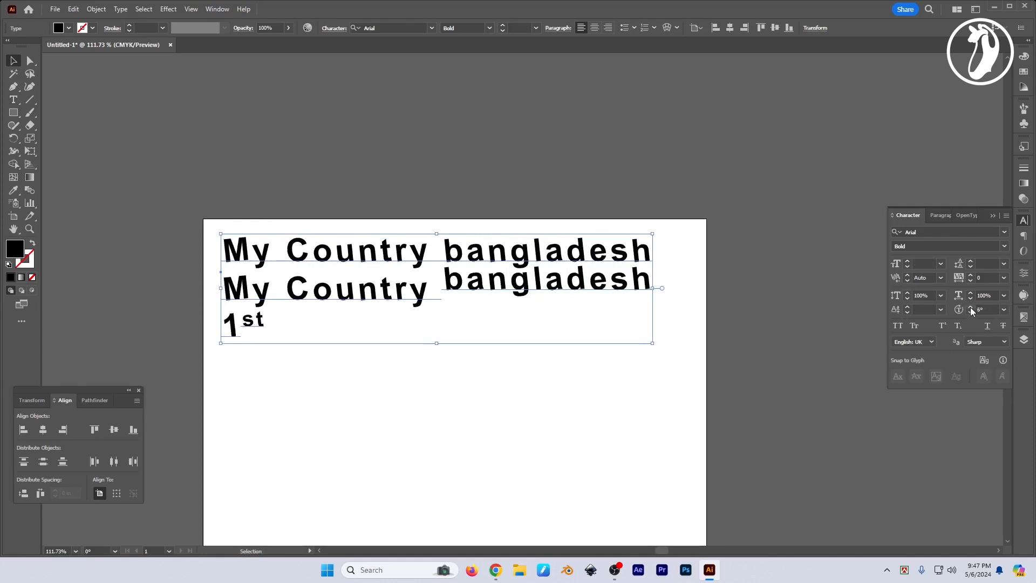
pyautogui.click(971, 307)
pyautogui.click(970, 307)
pyautogui.click(971, 307)
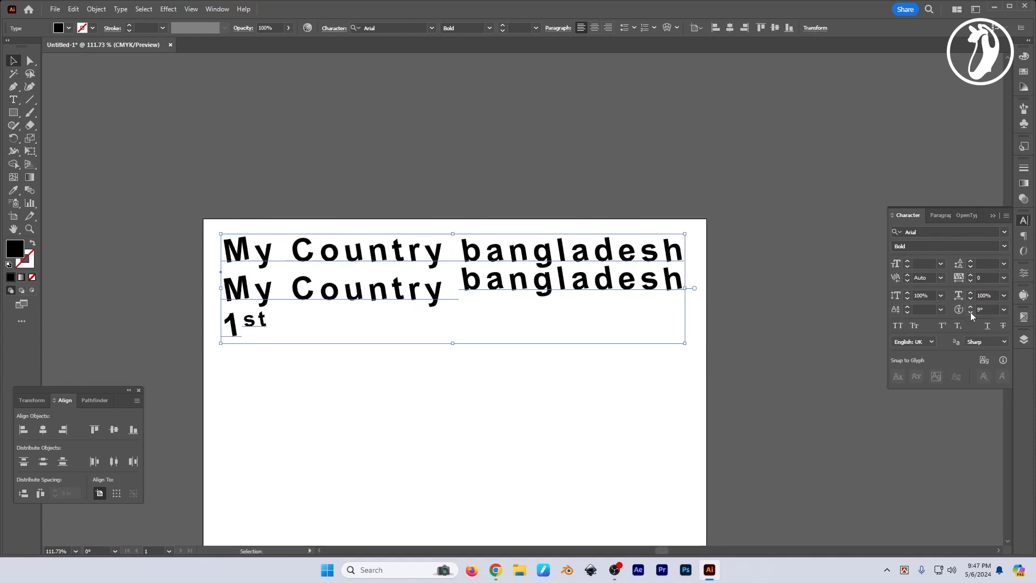
pyautogui.click(970, 308)
pyautogui.click(971, 308)
pyautogui.click(971, 308)
pyautogui.click(971, 307)
pyautogui.click(970, 308)
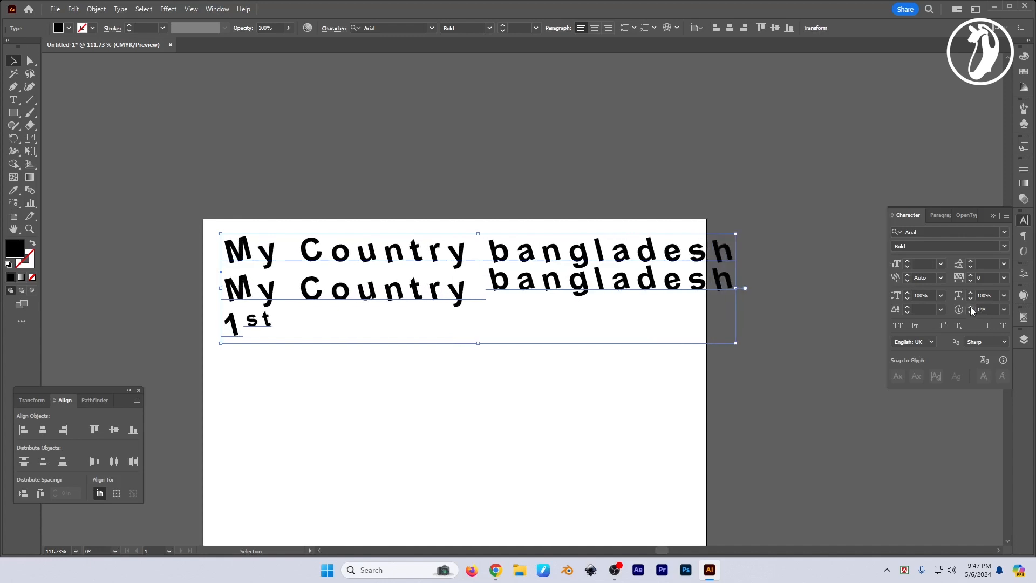
pyautogui.click(970, 308)
pyautogui.click(971, 307)
pyautogui.click(970, 308)
pyautogui.click(971, 308)
pyautogui.click(971, 307)
pyautogui.click(970, 308)
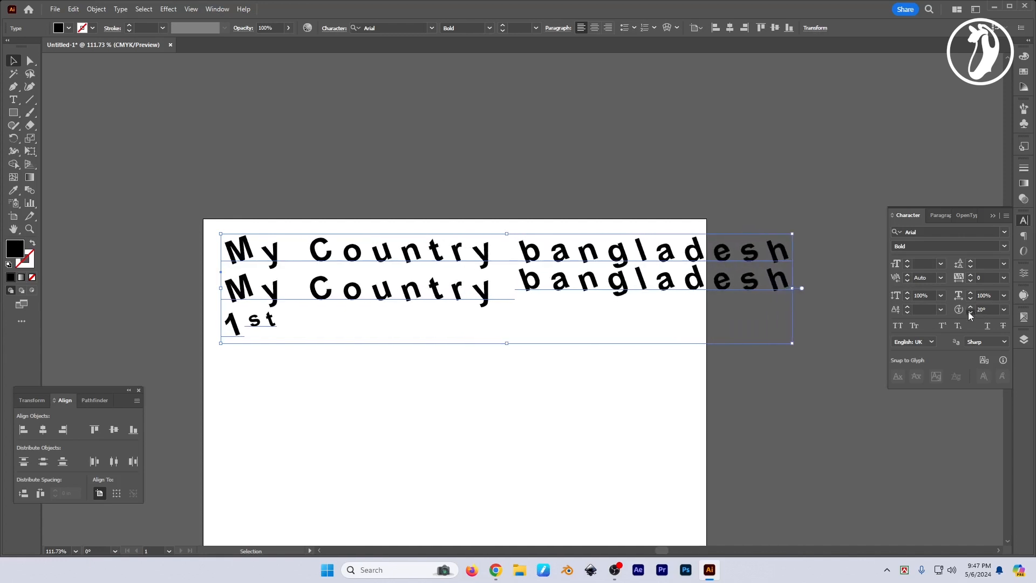
# - Return the character rotation of the three-line text to 0°
pyautogui.click(970, 312)
pyautogui.click(970, 312)
pyautogui.click(971, 312)
pyautogui.click(970, 312)
pyautogui.click(971, 313)
pyautogui.click(970, 312)
pyautogui.click(971, 312)
pyautogui.click(970, 312)
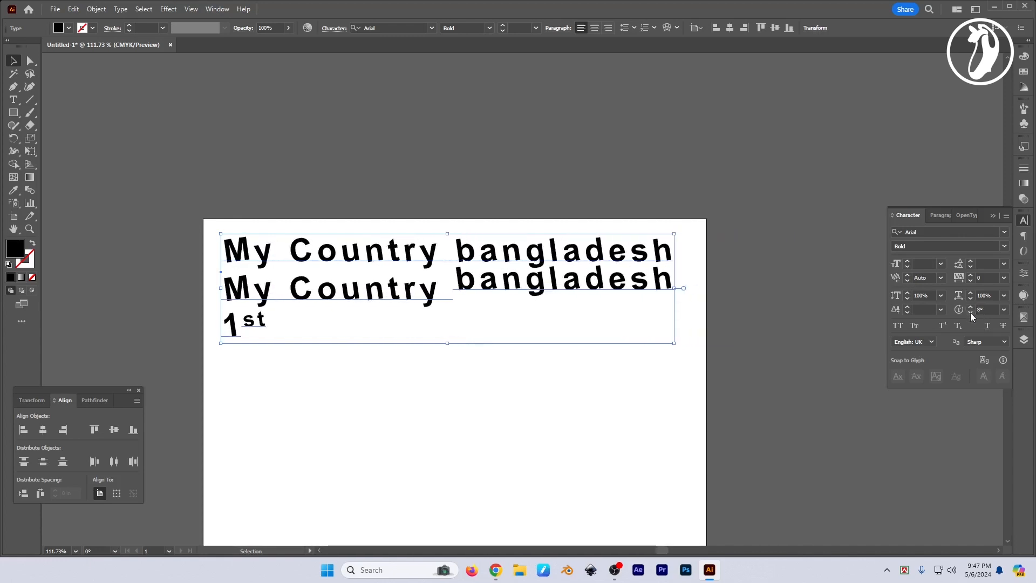
pyautogui.click(970, 313)
pyautogui.click(971, 312)
pyautogui.click(970, 313)
pyautogui.click(971, 312)
pyautogui.click(970, 312)
pyautogui.click(971, 312)
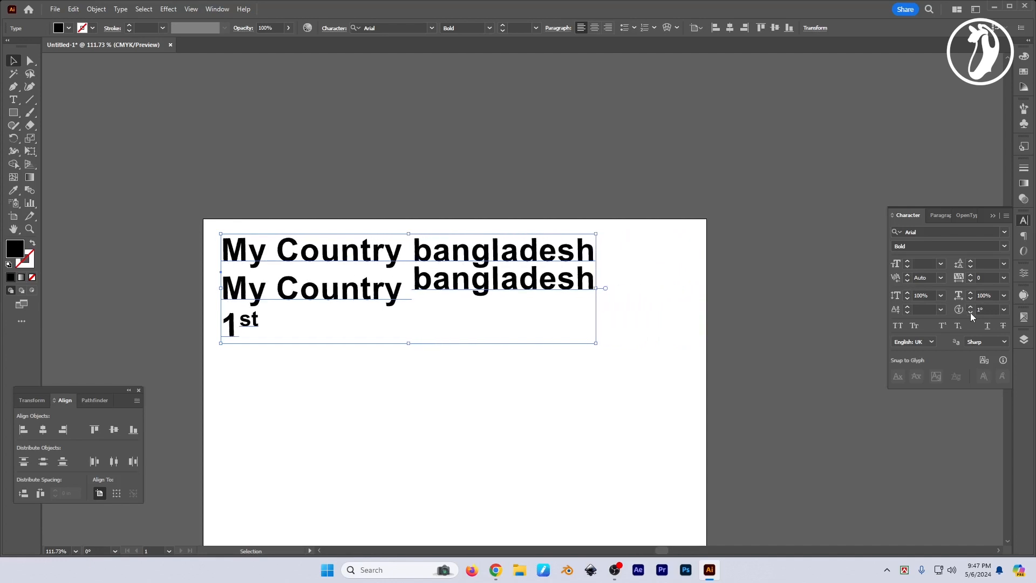
pyautogui.click(970, 312)
pyautogui.click(971, 312)
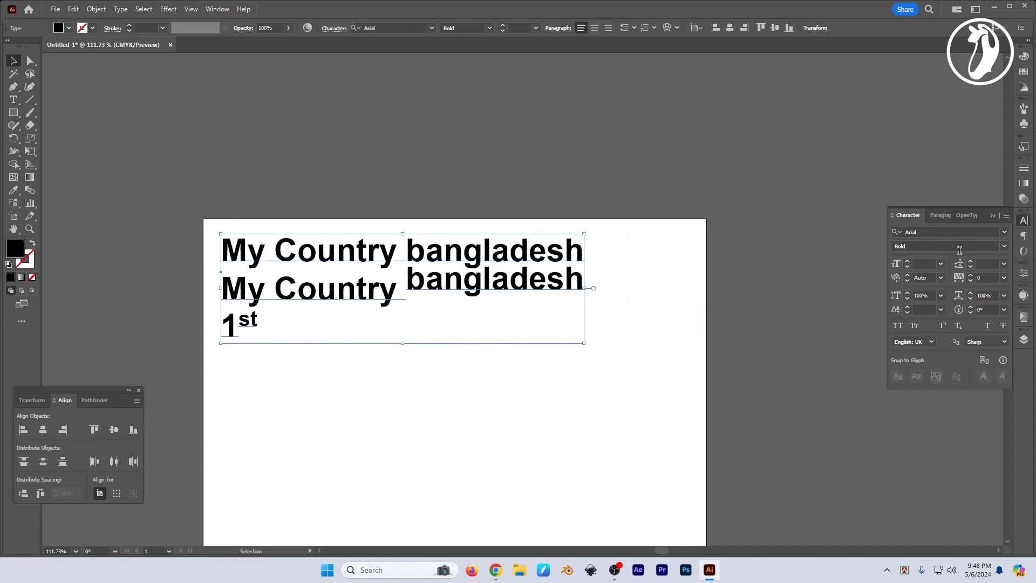
# - Delete the three-line text object from the page
pyautogui.click(993, 216)
pyautogui.click(629, 321)
pyautogui.click(493, 275)
pyautogui.press('Delete')
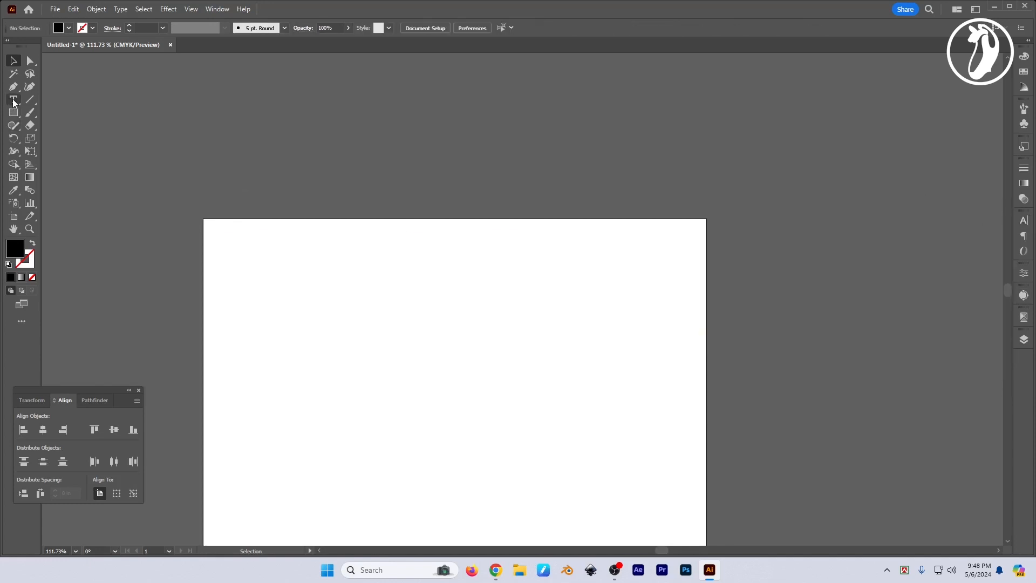
# - Create an area-type frame with Lorem ipsum placeholder text, spanning most of the page's width
pyautogui.click(13, 102)
pyautogui.moveTo(408, 367); pyautogui.dragTo(451, 321)
pyautogui.moveTo(596, 312); pyautogui.dragTo(579, 312)
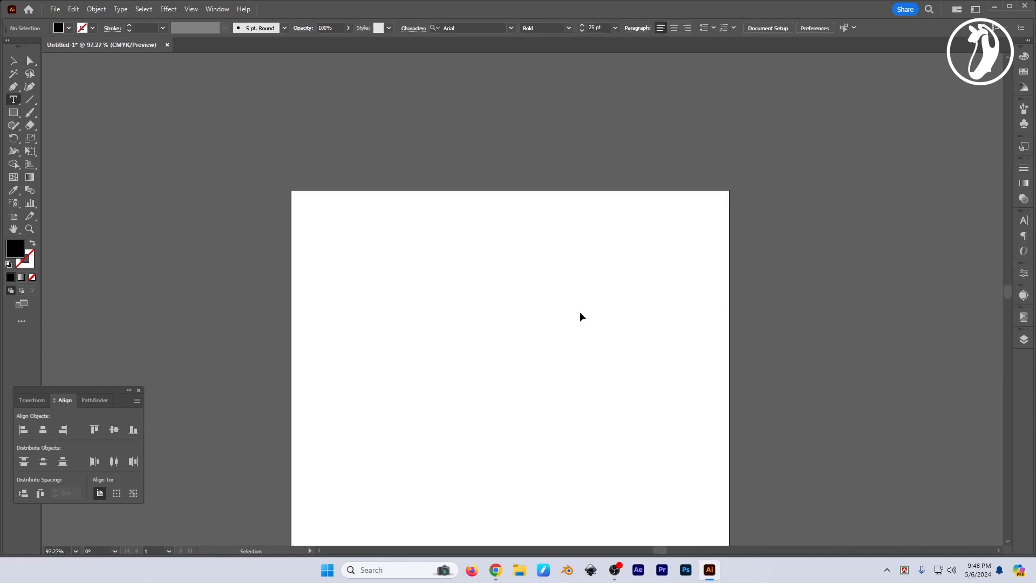
pyautogui.hotkey('ctrl', '0')
pyautogui.moveTo(520, 190); pyautogui.dragTo(500, 326)
pyautogui.moveTo(476, 255); pyautogui.dragTo(504, 260)
pyautogui.moveTo(594, 345); pyautogui.dragTo(550, 330)
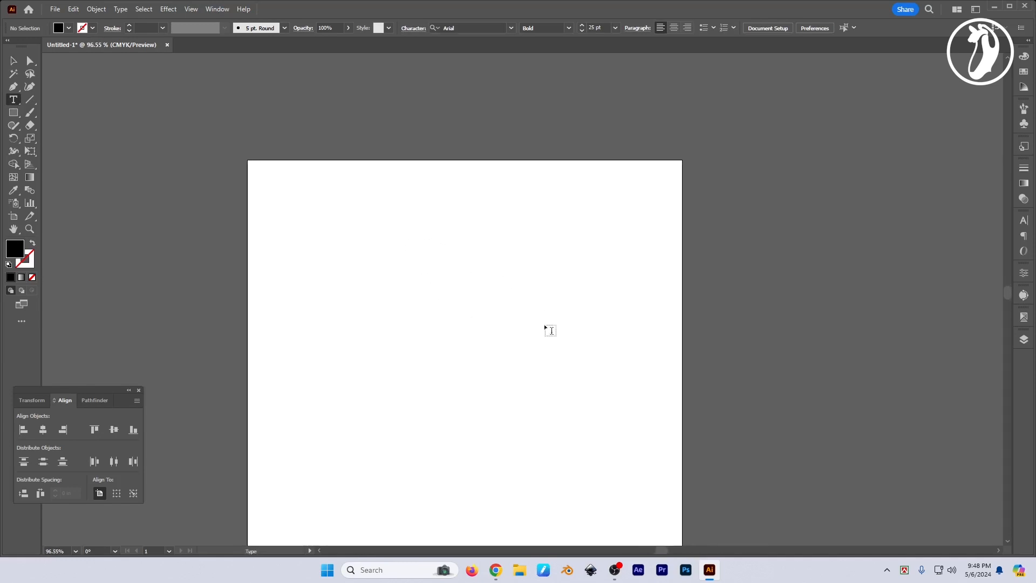
pyautogui.moveTo(274, 189); pyautogui.dragTo(608, 491)
pyautogui.click(472, 284)
pyautogui.hotkey('ctrl', 'a')
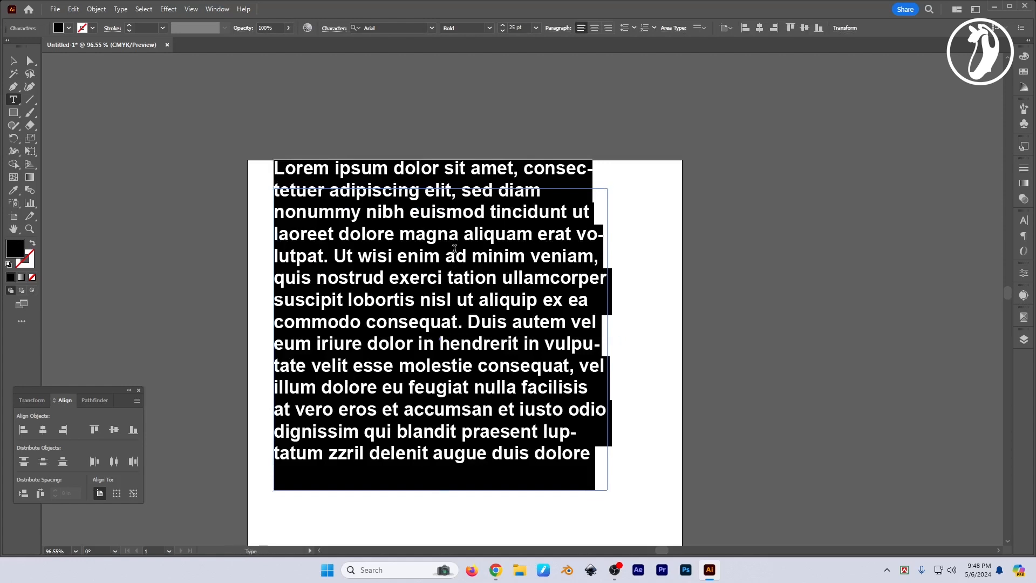
pyautogui.press('Escape')
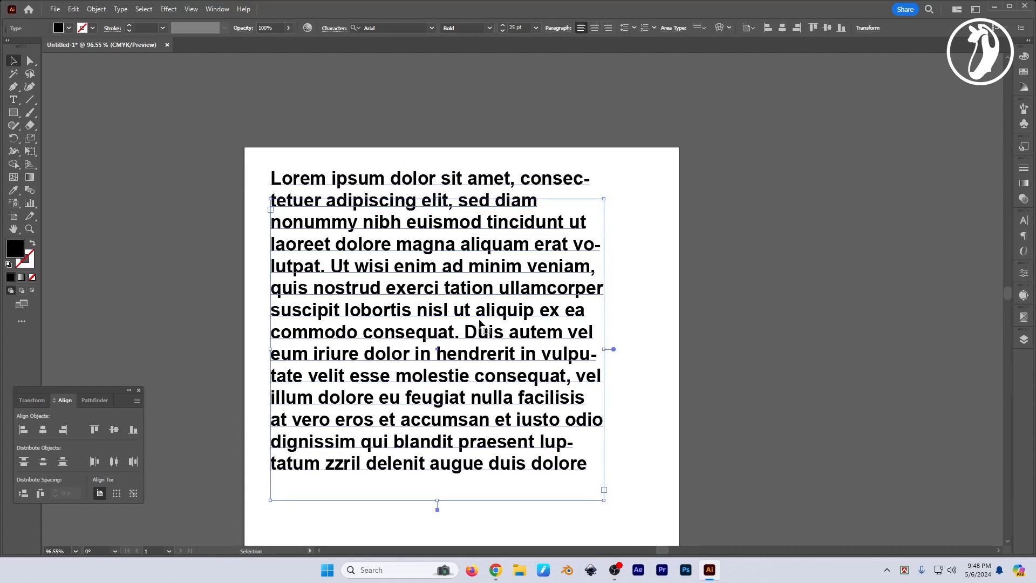
# - Set the leading of the placeholder paragraph to Auto
pyautogui.press('a')
pyautogui.hotkey('ctrl', 't')
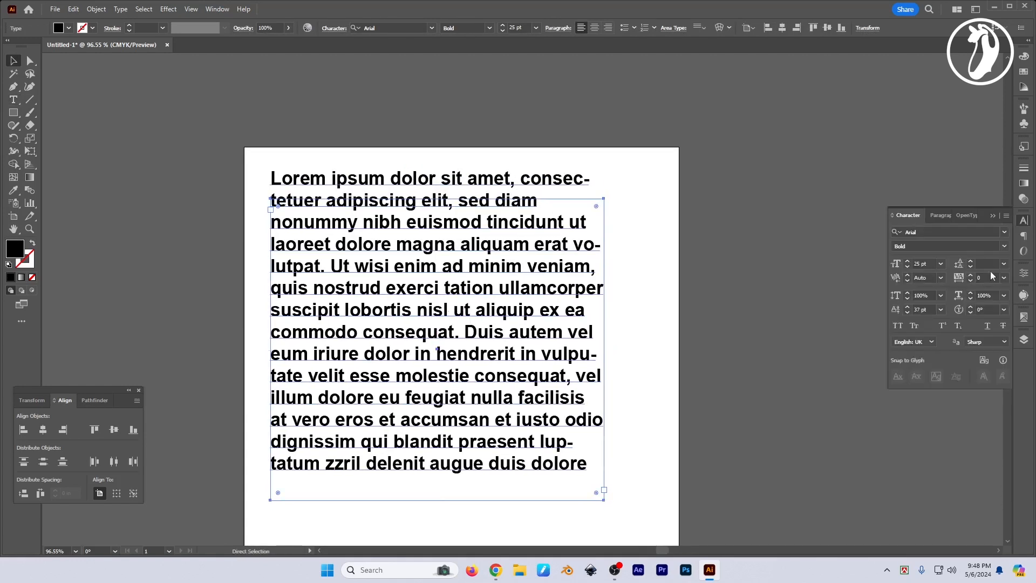
pyautogui.click(940, 309)
pyautogui.press('v')
pyautogui.click(695, 190)
pyautogui.press('ctrl')
pyautogui.click(1005, 264)
pyautogui.click(987, 292)
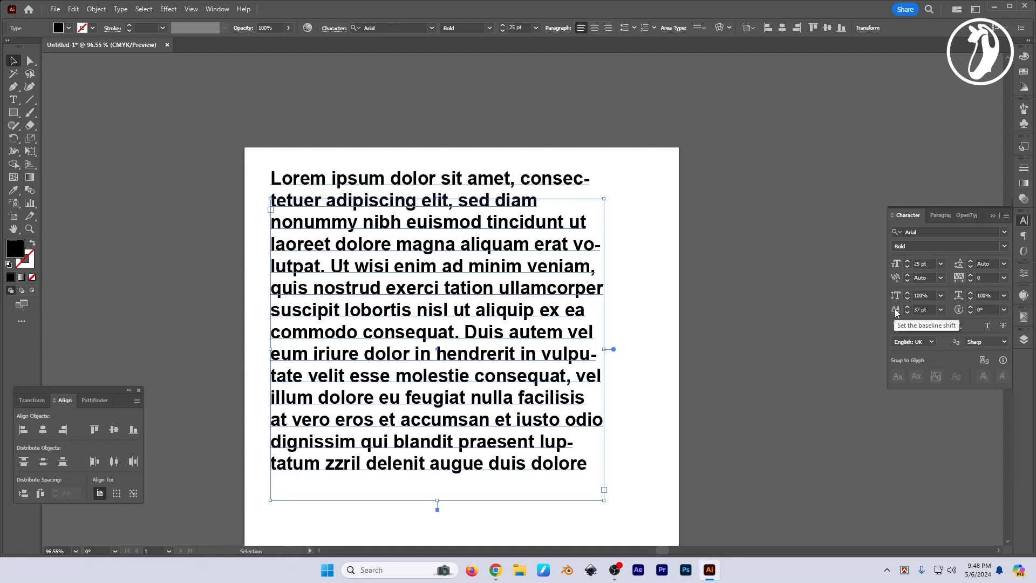
# - Set the baseline shift of the Lorem ipsum paragraph to 0 pt
pyautogui.click(940, 310)
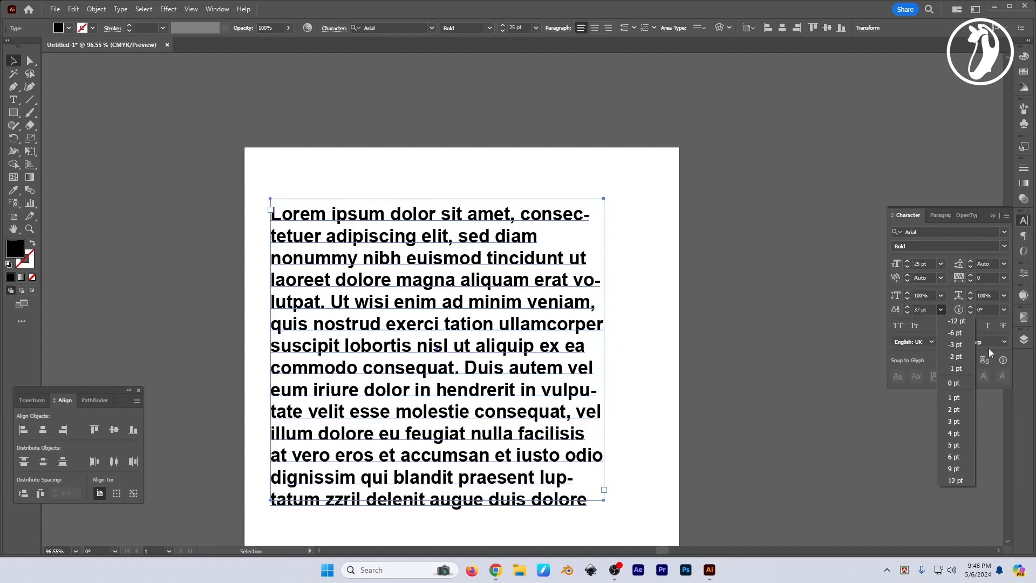
pyautogui.click(955, 383)
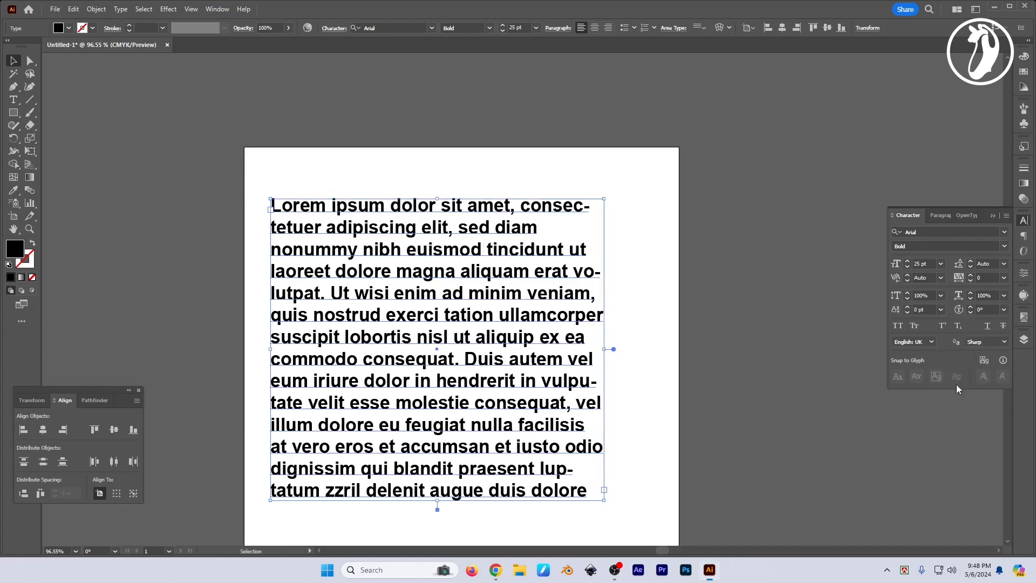
pyautogui.click(616, 306)
pyautogui.click(545, 318)
pyautogui.press('space')
pyautogui.moveTo(629, 444); pyautogui.dragTo(616, 343)
pyautogui.scroll(-2, 615, 363)
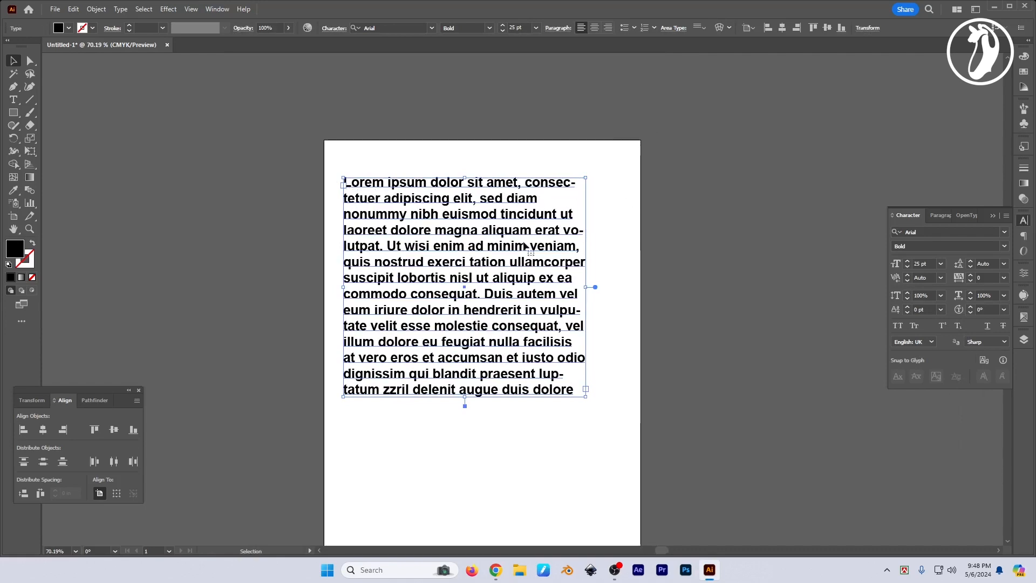
pyautogui.scroll(1, 534, 199)
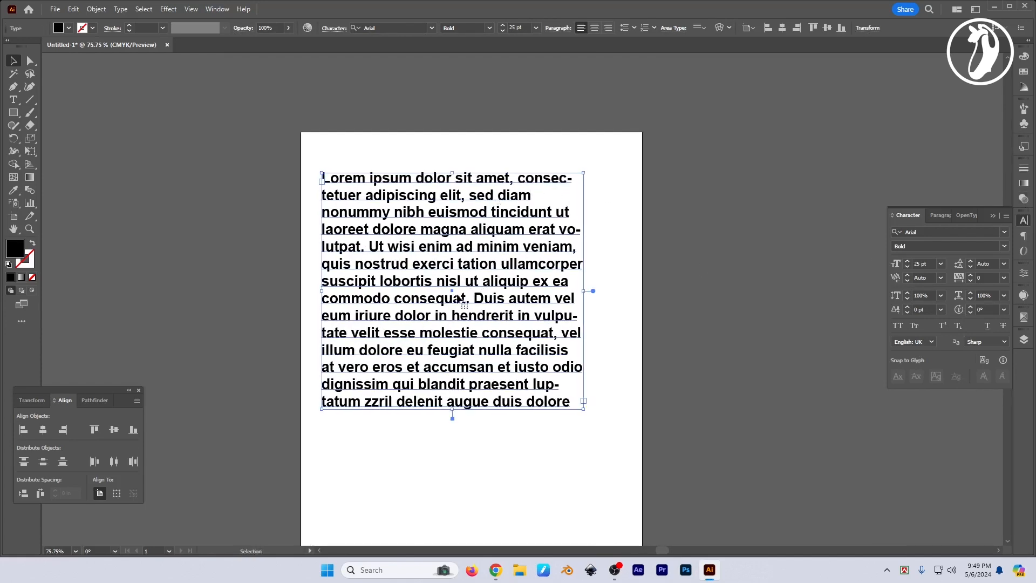
# - Compare left alignment with justification on the paragraph, leaving it justified with the last line aligned left
pyautogui.click(942, 218)
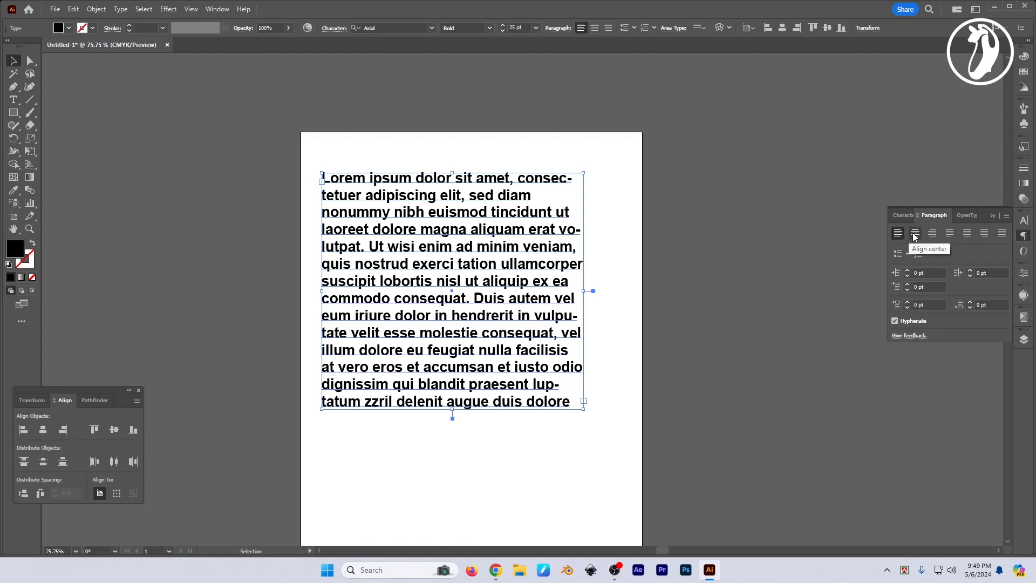
pyautogui.click(949, 234)
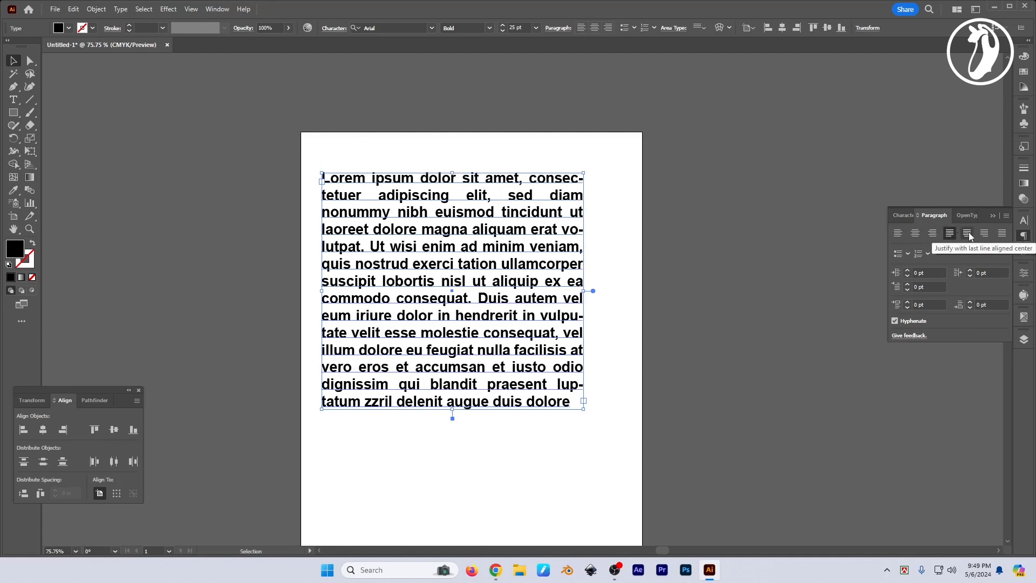
pyautogui.click(899, 235)
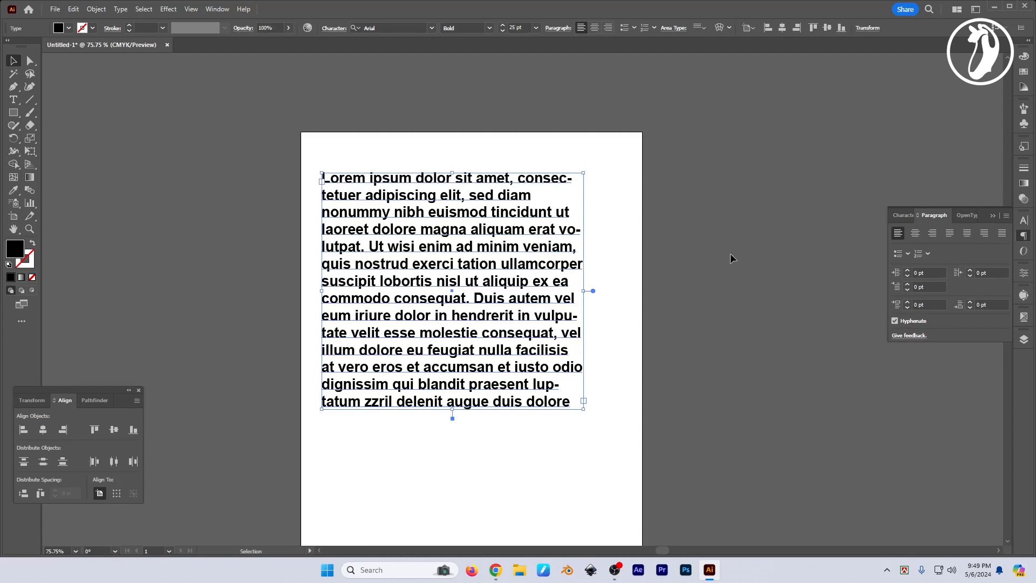
pyautogui.click(949, 234)
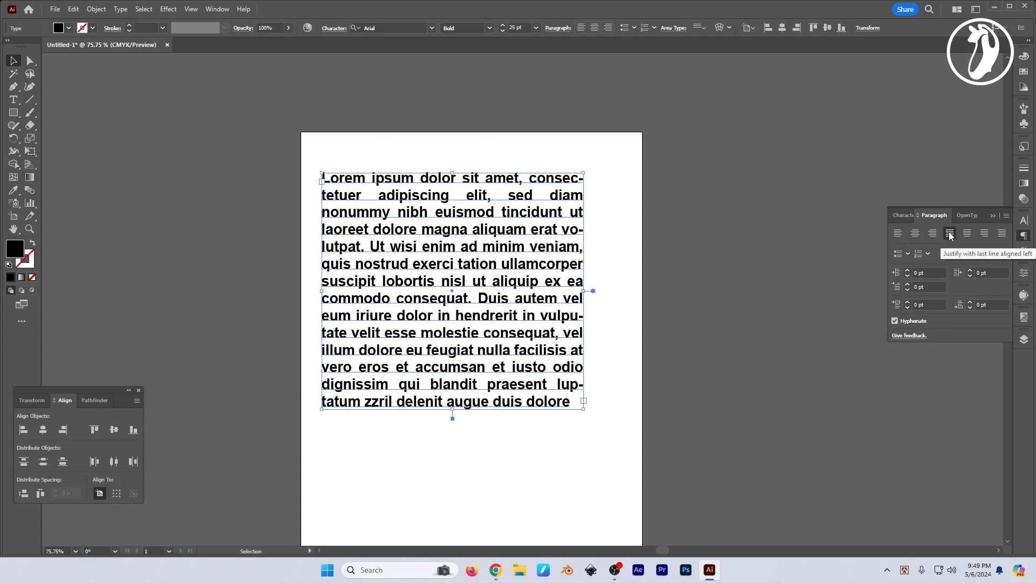
pyautogui.click(750, 257)
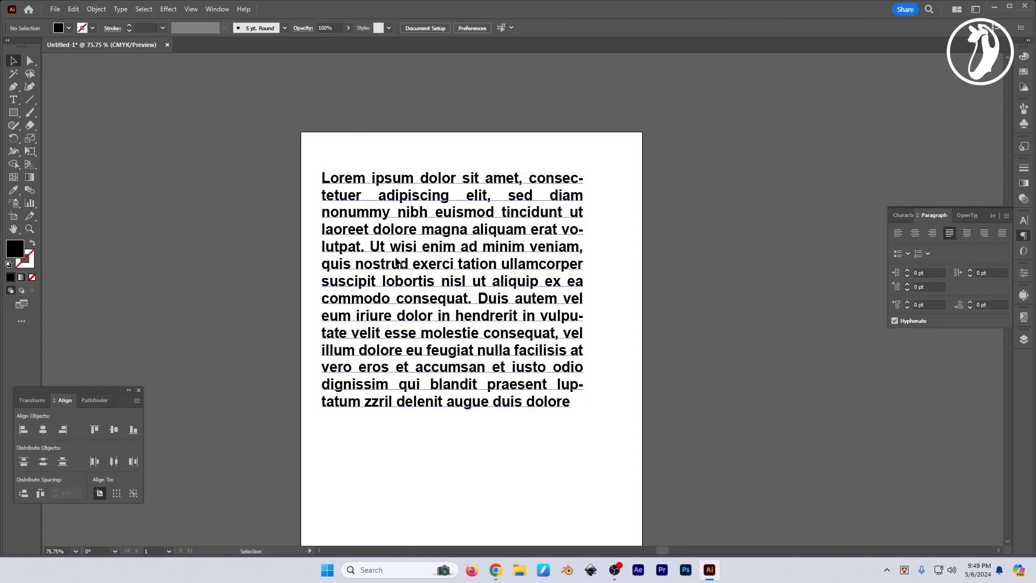
# - Shorten the text frame slightly and narrow it to about 60% of the page's width, leaving space on its right side
pyautogui.click(463, 283)
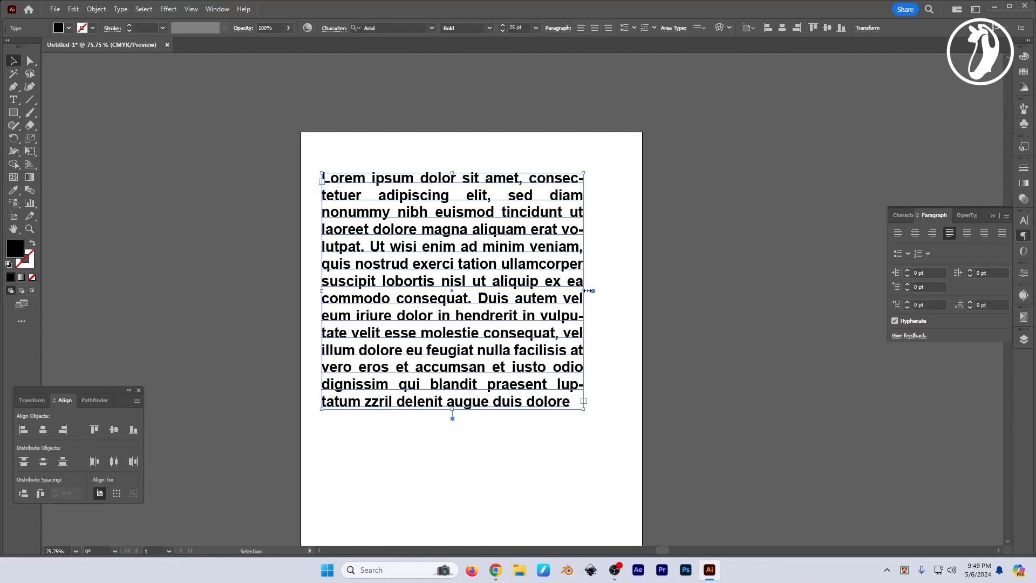
pyautogui.moveTo(587, 290); pyautogui.dragTo(613, 289)
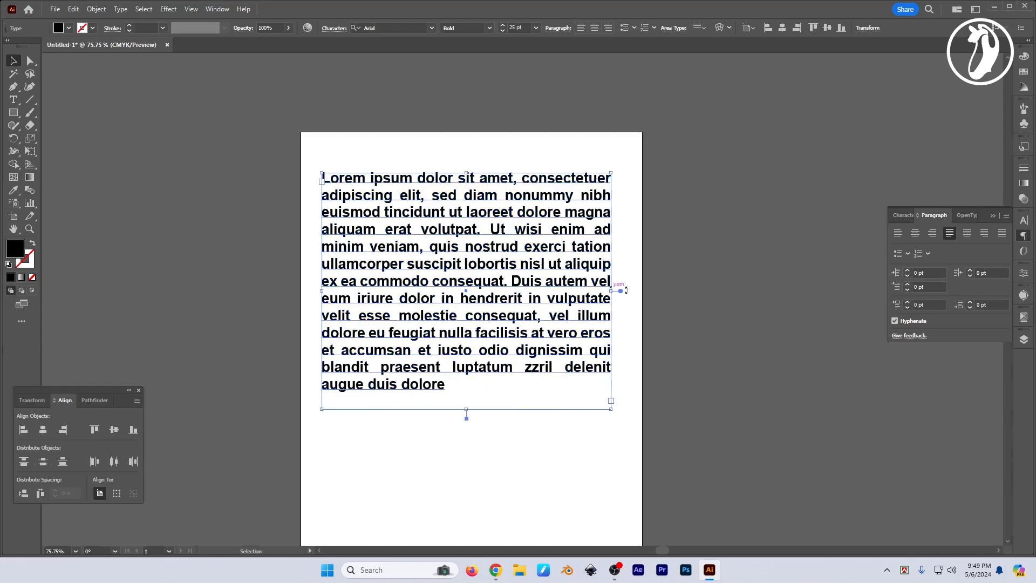
pyautogui.click(716, 314)
pyautogui.click(476, 312)
pyautogui.moveTo(466, 413); pyautogui.dragTo(466, 398)
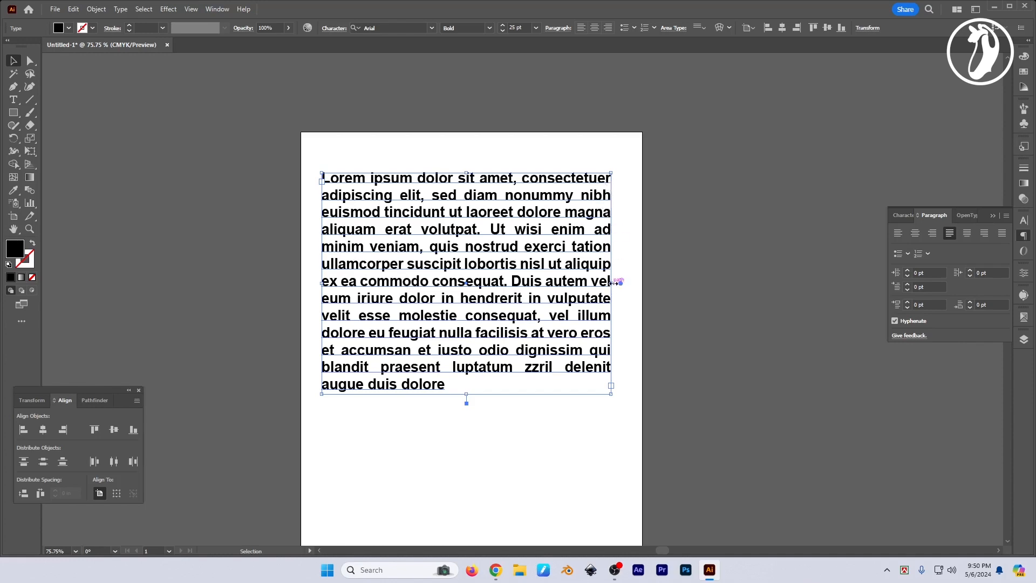
pyautogui.moveTo(618, 283); pyautogui.dragTo(525, 283)
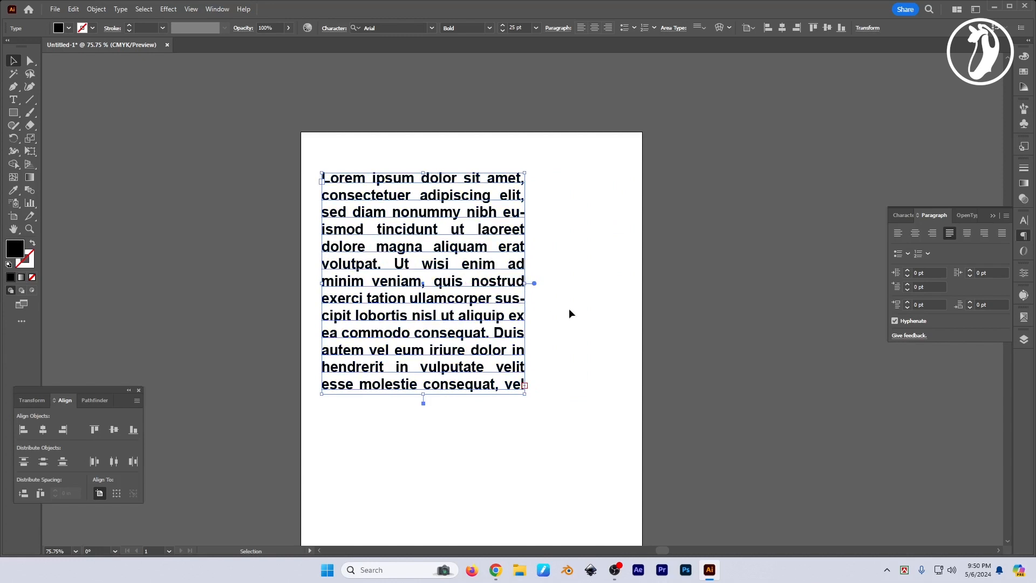
# - Draw a black rectangle about 2.17 by 5.36 in beside the text frame, aligning its top edge with the frame's top
pyautogui.click(588, 315)
pyautogui.press('m')
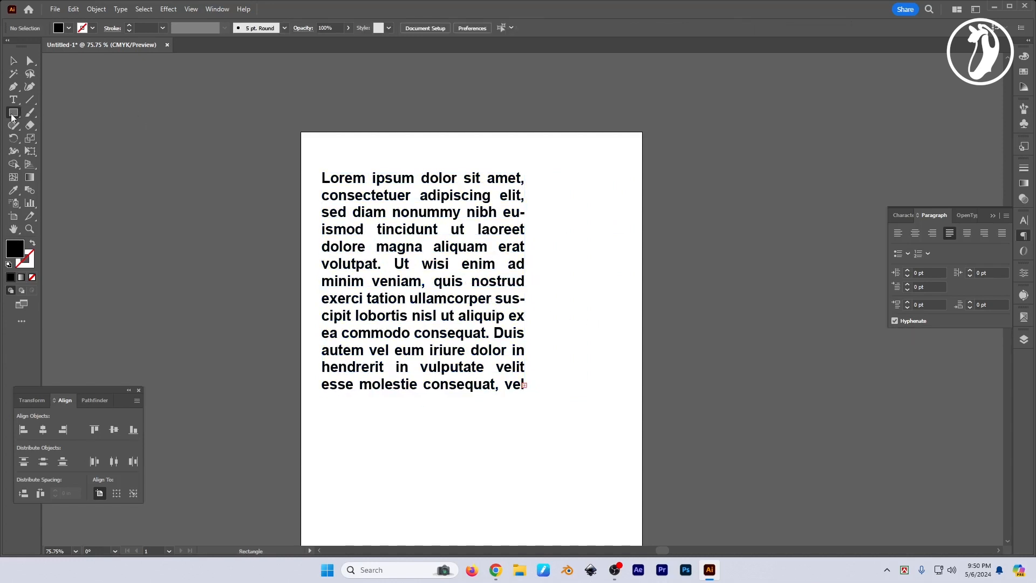
pyautogui.moveTo(537, 169); pyautogui.dragTo(626, 393)
pyautogui.press('v')
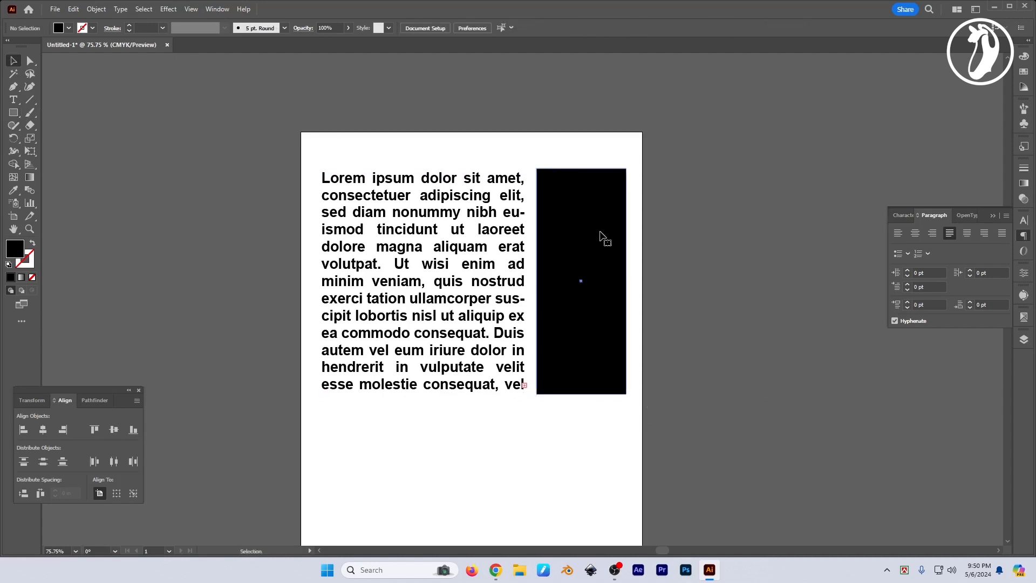
pyautogui.moveTo(581, 168); pyautogui.dragTo(581, 172)
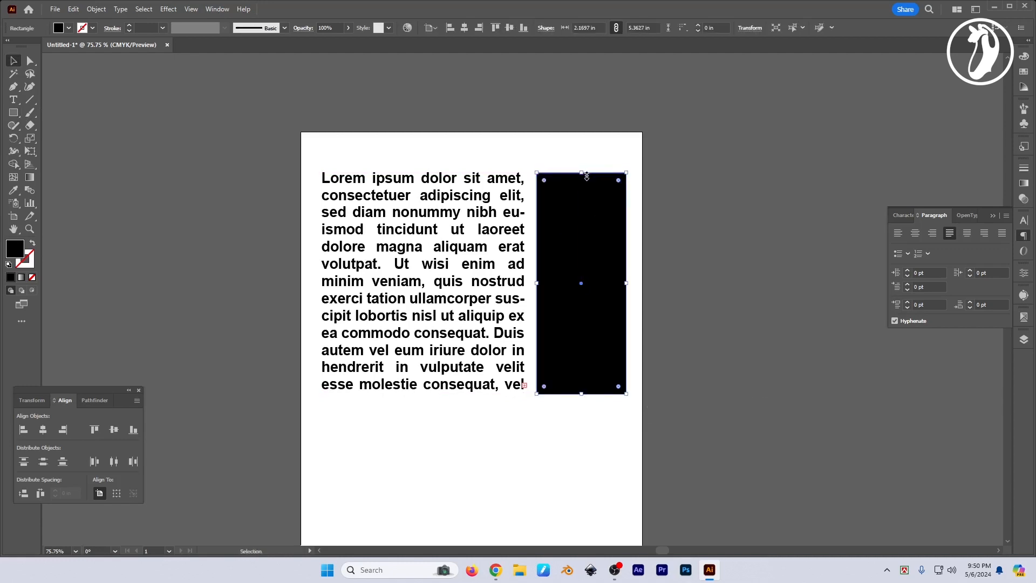
pyautogui.click(689, 317)
# - Re-enter the paragraph's font size as 25 pt
pyautogui.click(474, 297)
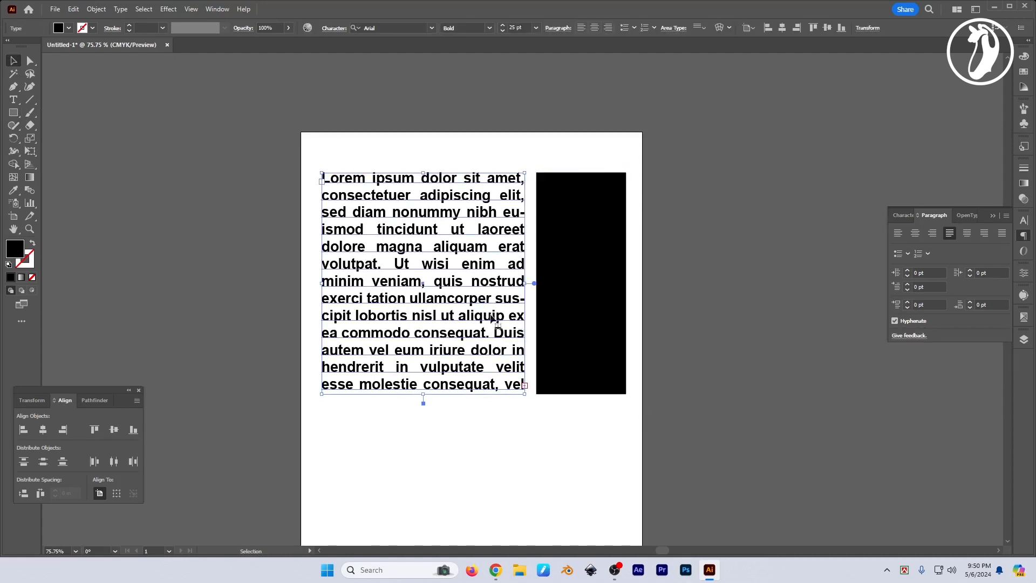
pyautogui.click(723, 314)
pyautogui.click(501, 306)
pyautogui.click(906, 217)
pyautogui.click(924, 264)
pyautogui.write('25')
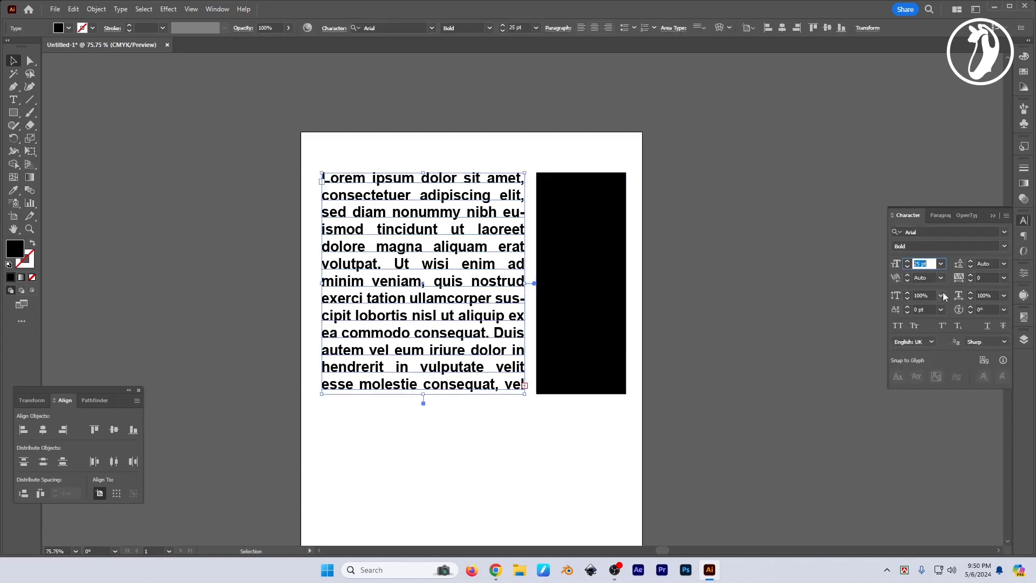
pyautogui.write('5')
pyautogui.press('Return')
# - Turn off hyphenation for the paragraph and keep it justified with the last line aligned left
pyautogui.click(941, 217)
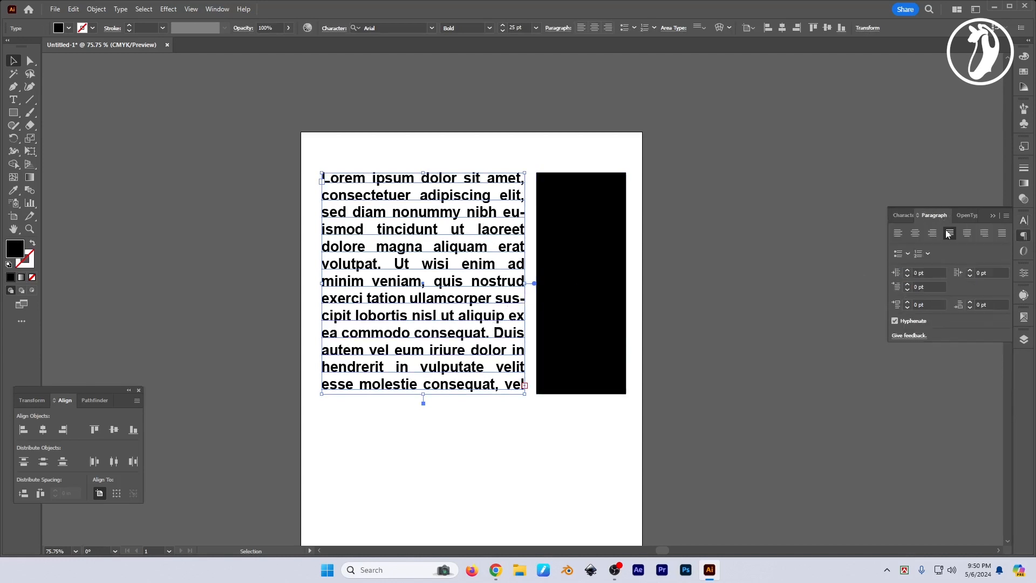
pyautogui.click(905, 323)
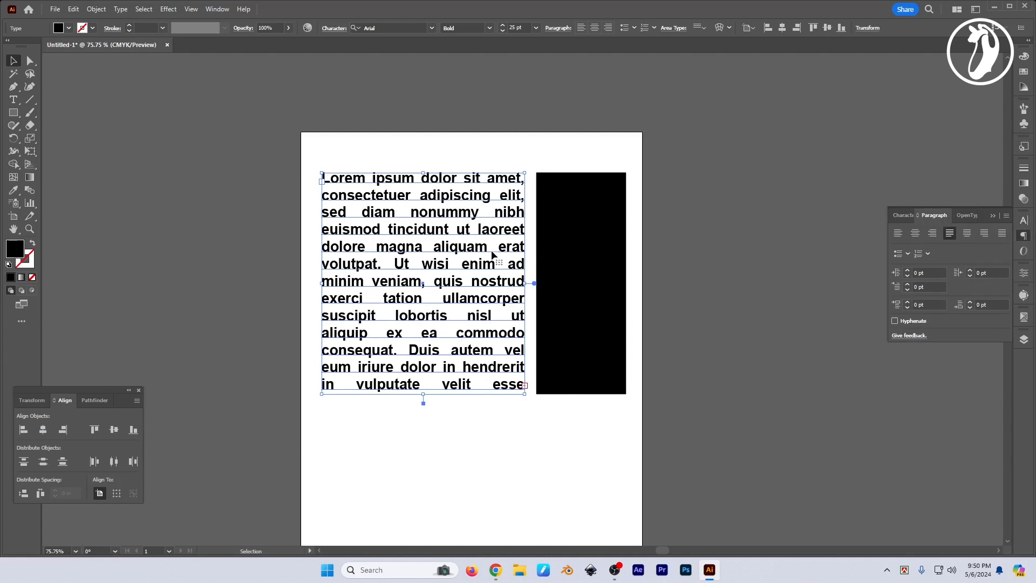
pyautogui.click(966, 238)
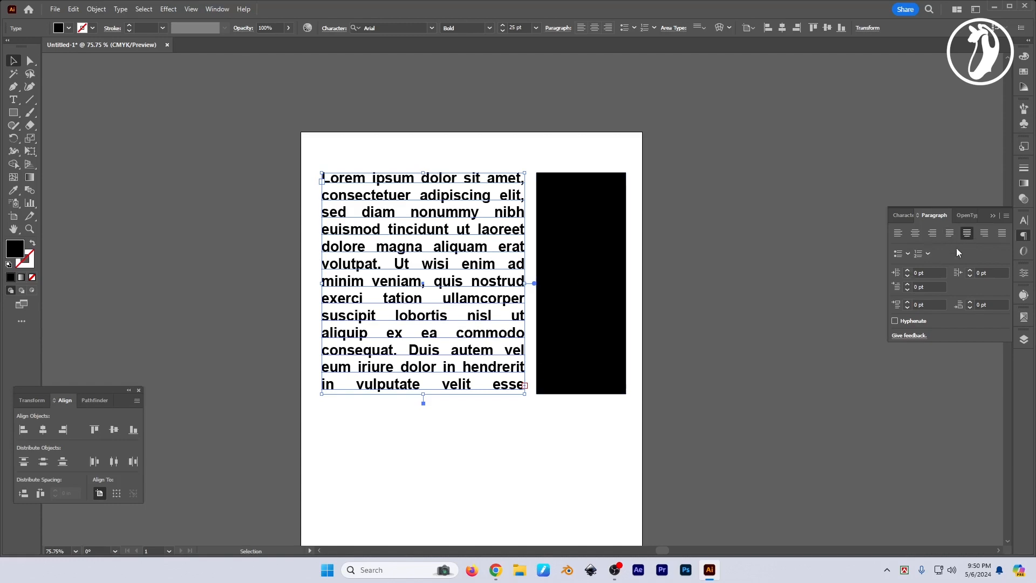
pyautogui.click(950, 237)
# - Enlarge the text frame to about 85% of the page's width and justify the paragraph with the last line centred
pyautogui.moveTo(524, 395); pyautogui.dragTo(611, 429)
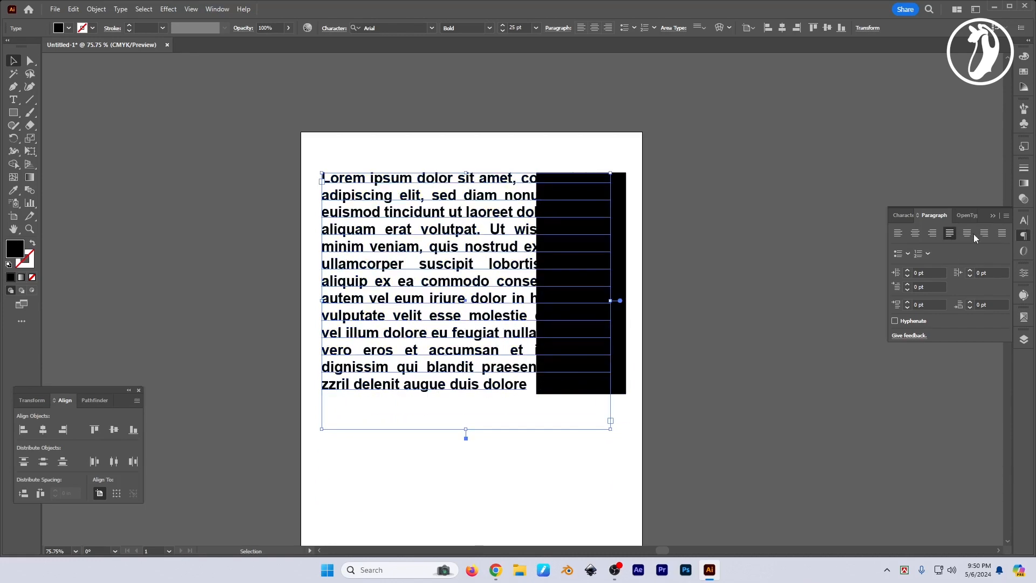
pyautogui.click(968, 234)
# - Move the black rectangle horizontally off the page to the empty area beside its right edge
pyautogui.moveTo(620, 286); pyautogui.dragTo(757, 286)
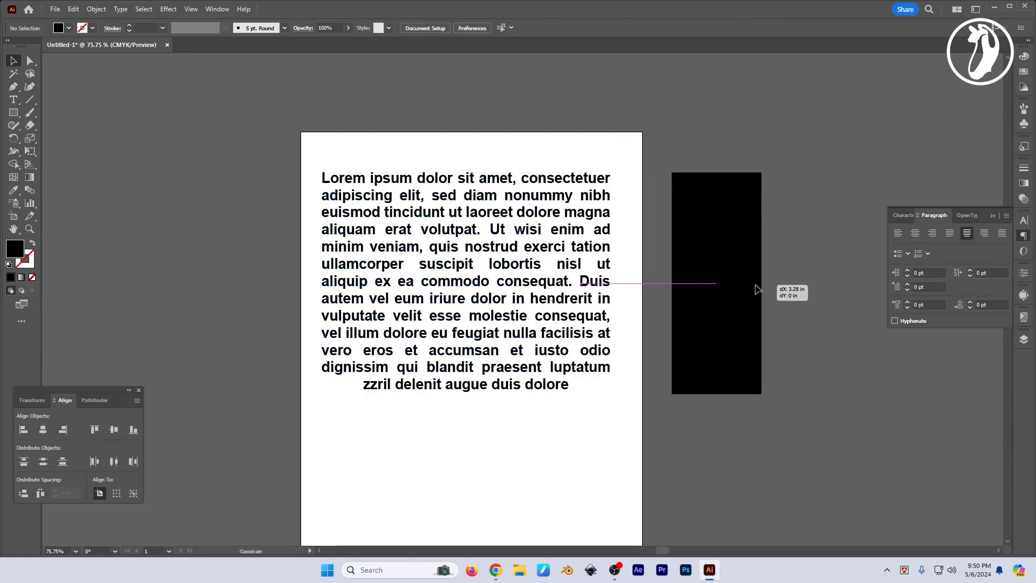
pyautogui.click(484, 420)
# - Justify all lines of the paragraph and shorten the text frame to end just below the last line
pyautogui.click(484, 416)
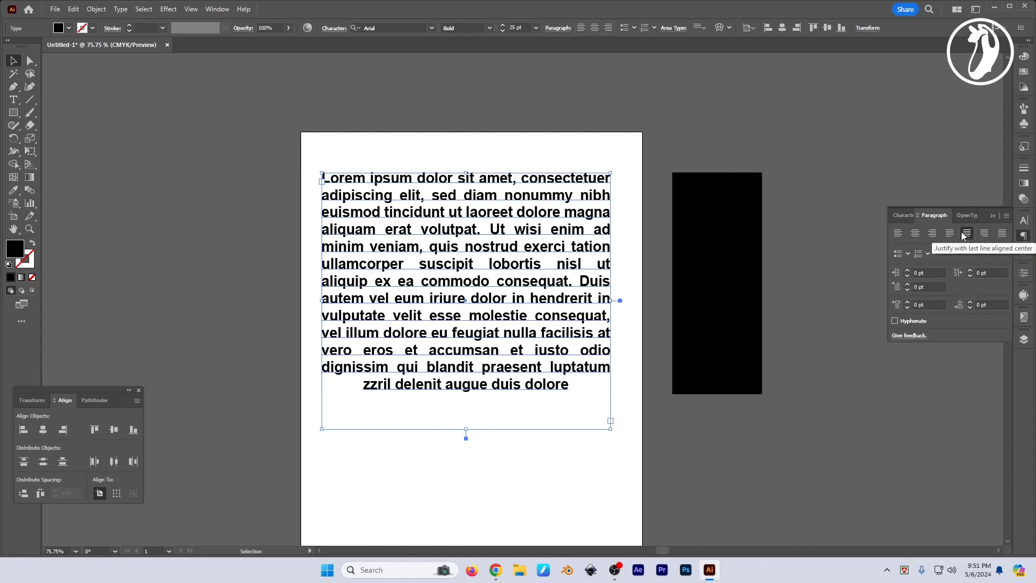
pyautogui.click(1002, 235)
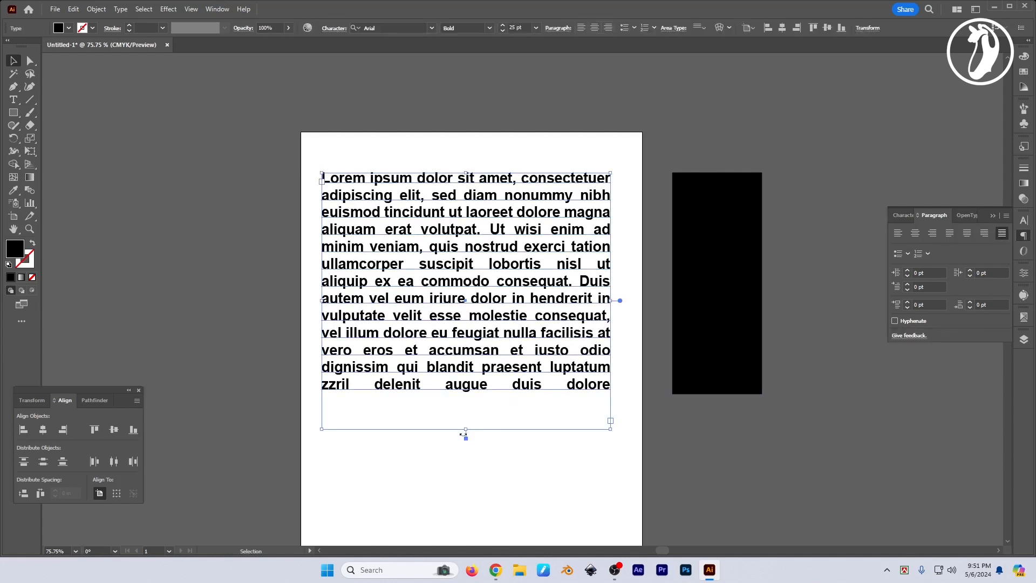
pyautogui.moveTo(465, 430); pyautogui.dragTo(464, 394)
pyautogui.click(512, 424)
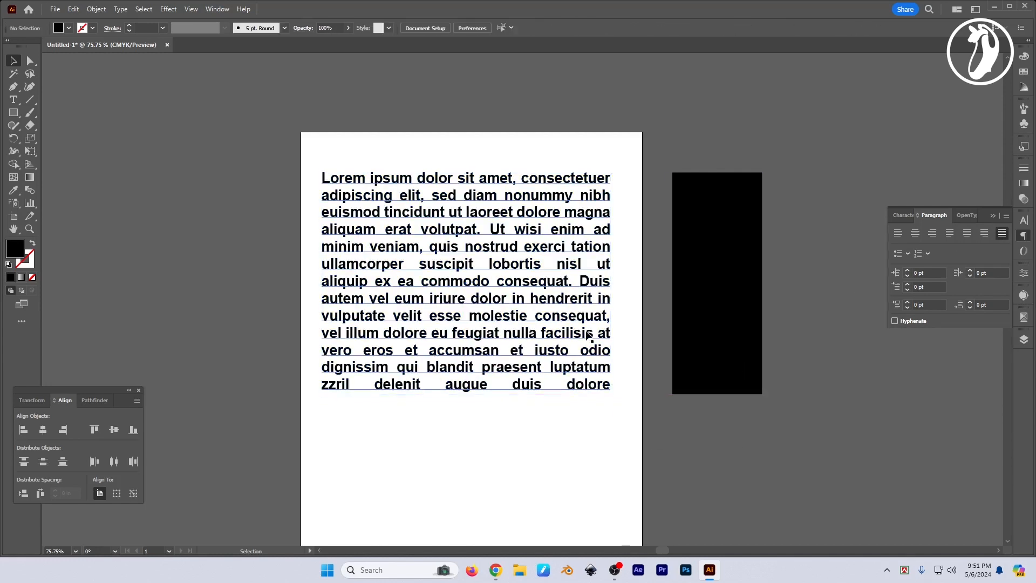
# - Delete the justified Lorem ipsum paragraph from the page
pyautogui.click(589, 335)
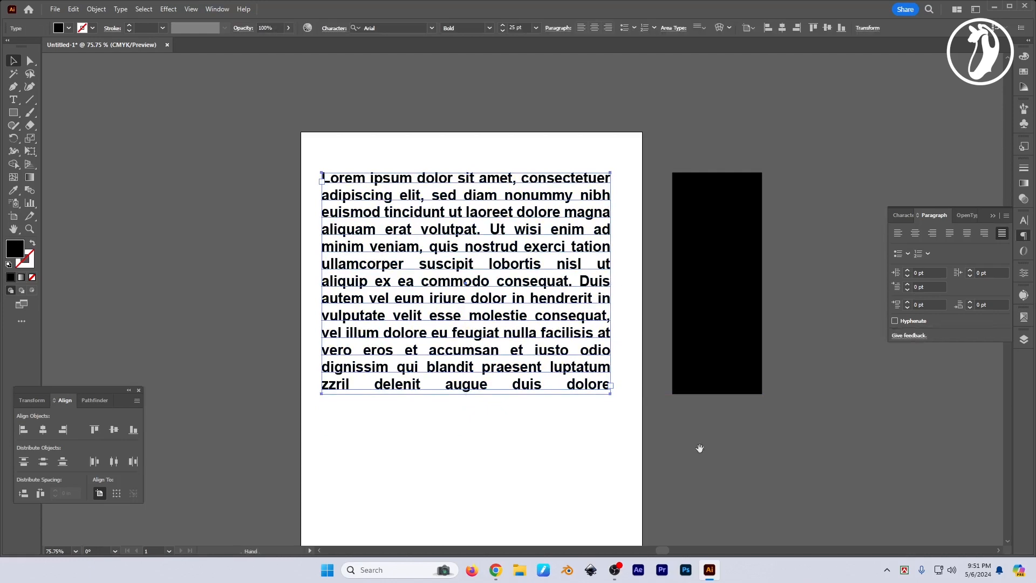
pyautogui.click(688, 433)
pyautogui.moveTo(700, 449); pyautogui.dragTo(671, 387)
pyautogui.click(682, 304)
pyautogui.click(713, 426)
pyautogui.scroll(-3, 726, 383)
pyautogui.click(551, 320)
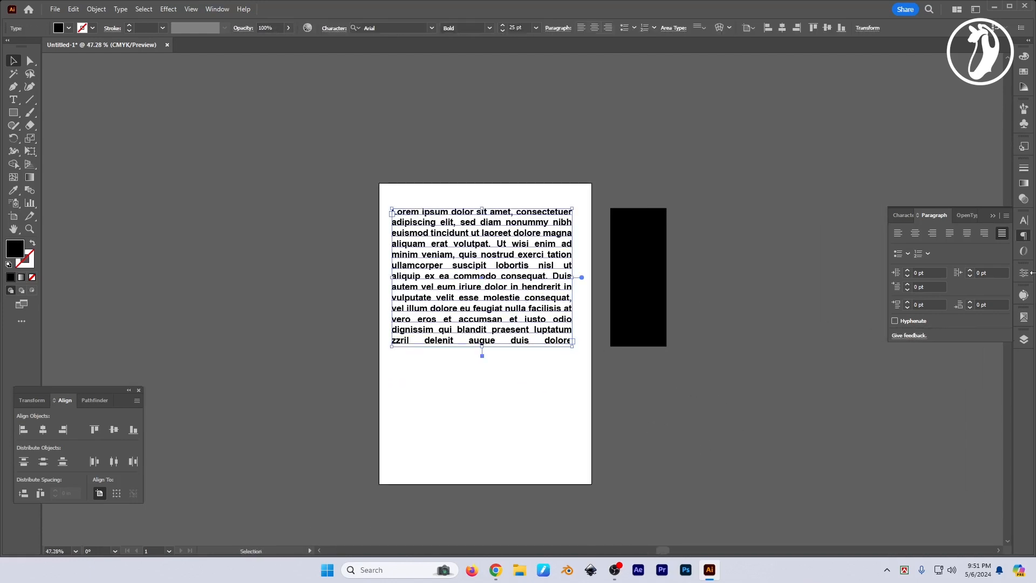
pyautogui.click(903, 215)
pyautogui.scroll(1, 522, 340)
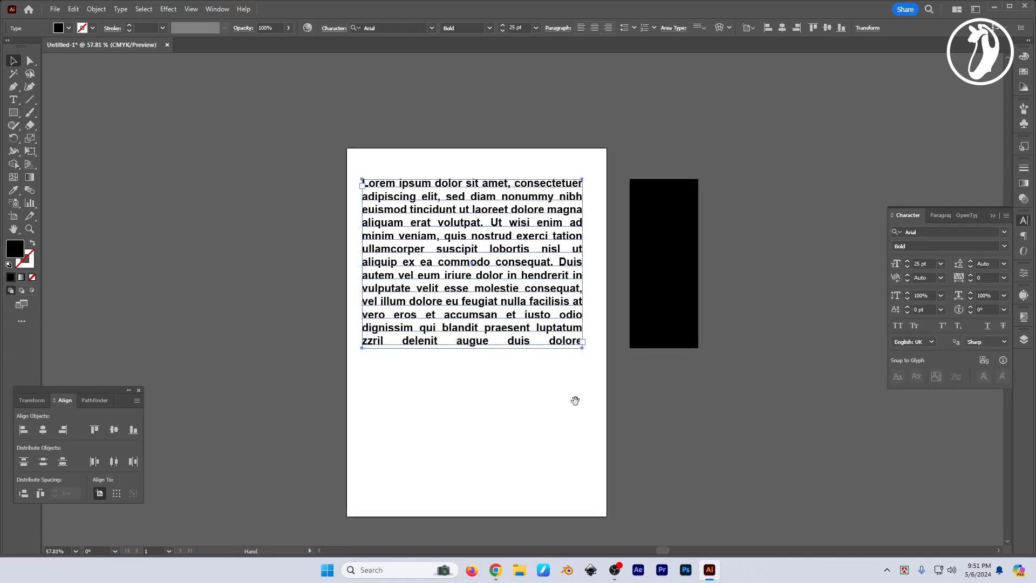
pyautogui.moveTo(575, 400); pyautogui.dragTo(581, 412)
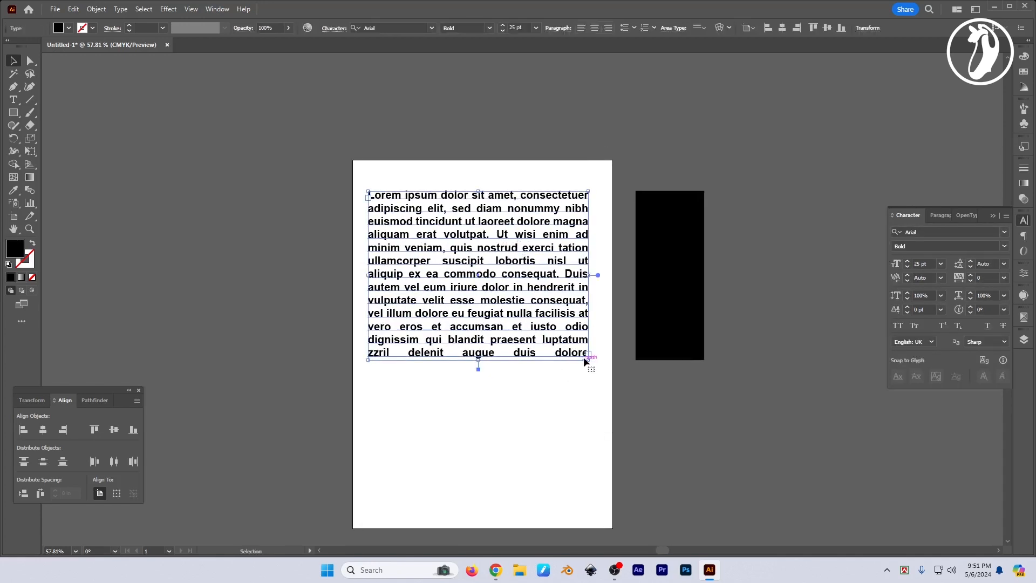
pyautogui.moveTo(586, 360); pyautogui.dragTo(545, 404)
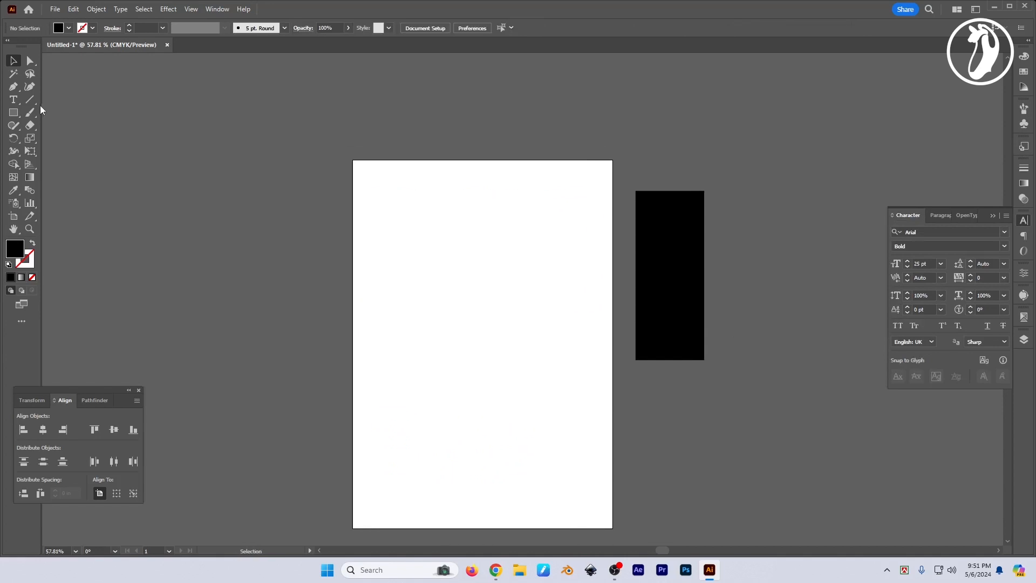
# - Create an area-type frame of Lorem ipsum text covering most of the page, and remove it again
pyautogui.click(13, 99)
pyautogui.moveTo(365, 184); pyautogui.dragTo(599, 491)
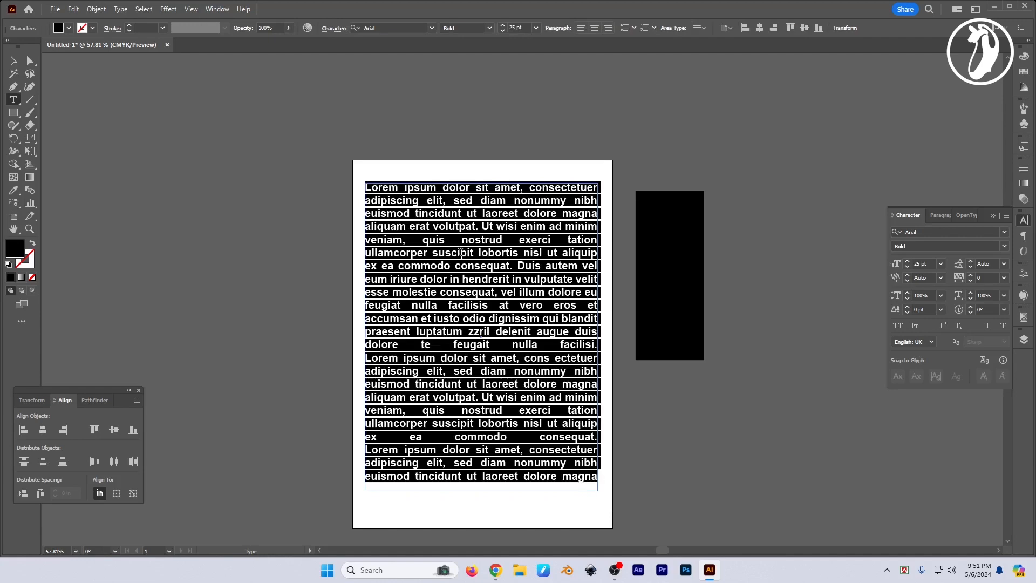
pyautogui.click(460, 252)
pyautogui.press('Escape')
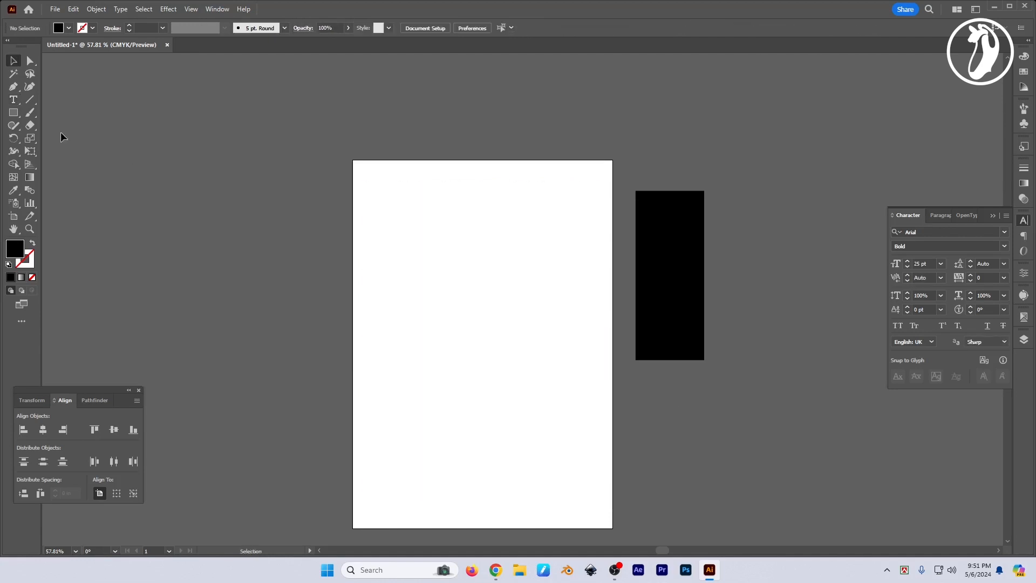
# - Start a point-type object near the page's upper-left corner, trying the word "bang" and clearing it again
pyautogui.press('t')
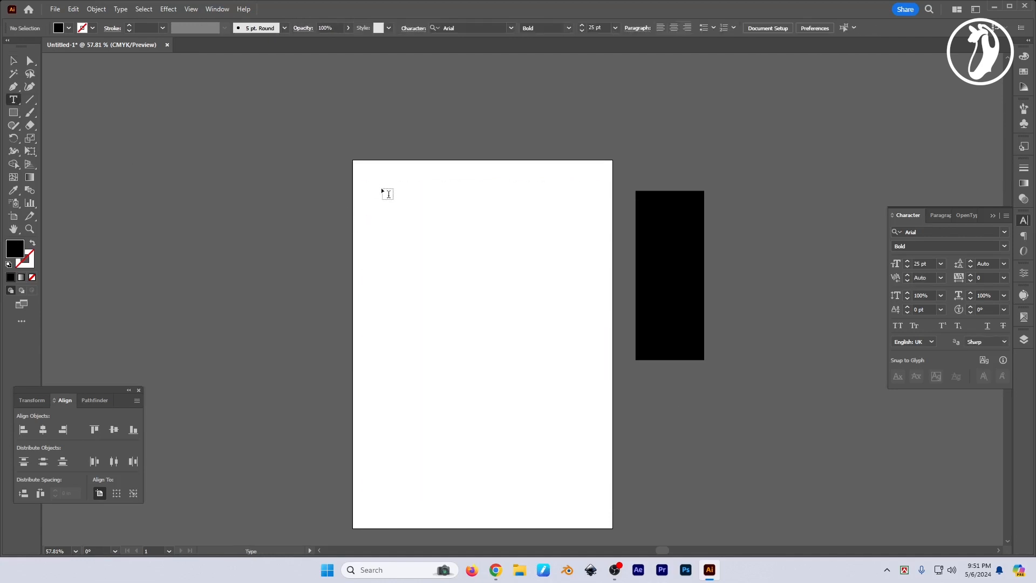
pyautogui.click(381, 187)
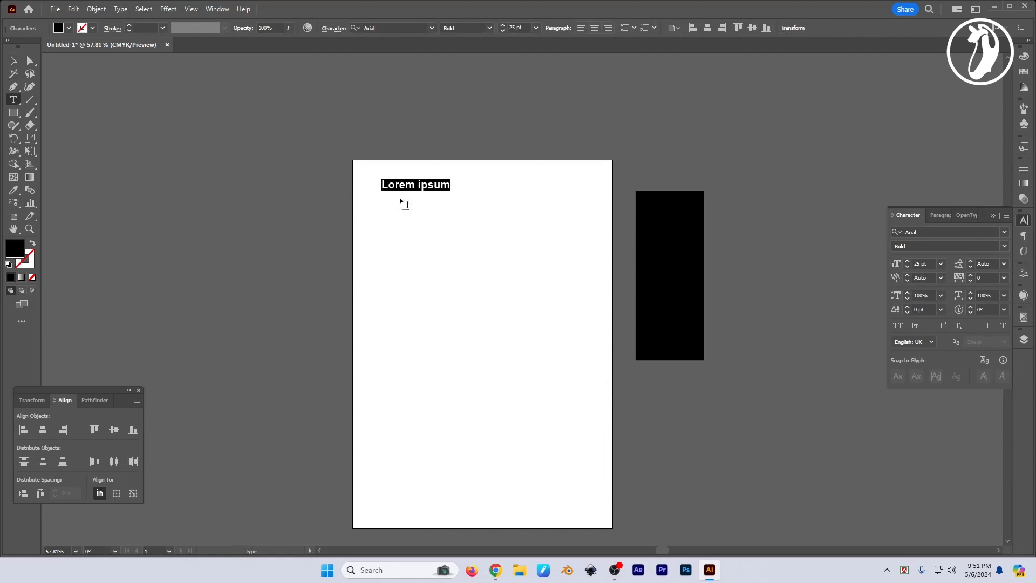
pyautogui.write('bang')
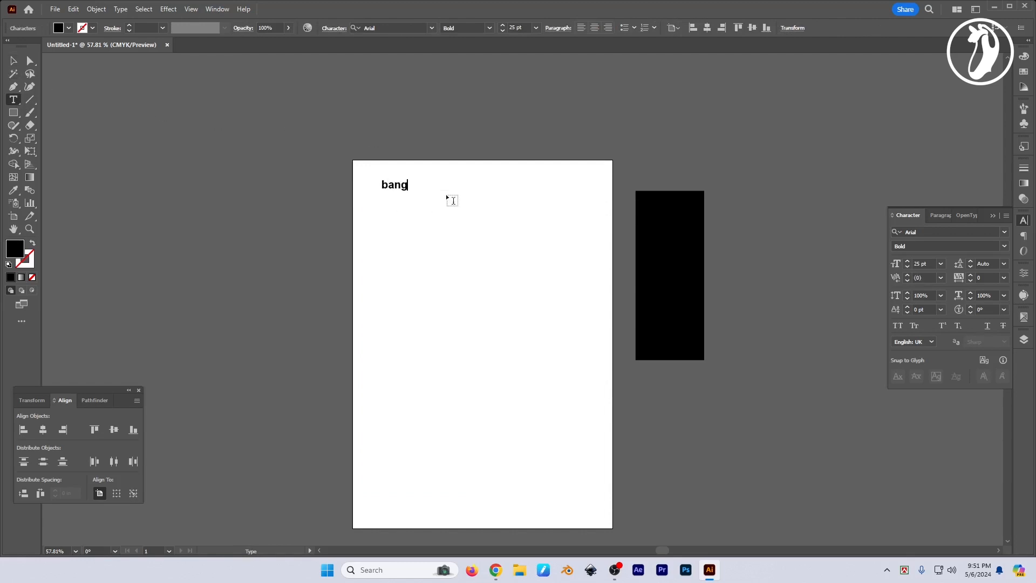
pyautogui.hotkey('ctrl', 'z')
pyautogui.hotkey('ctrl', 'z')
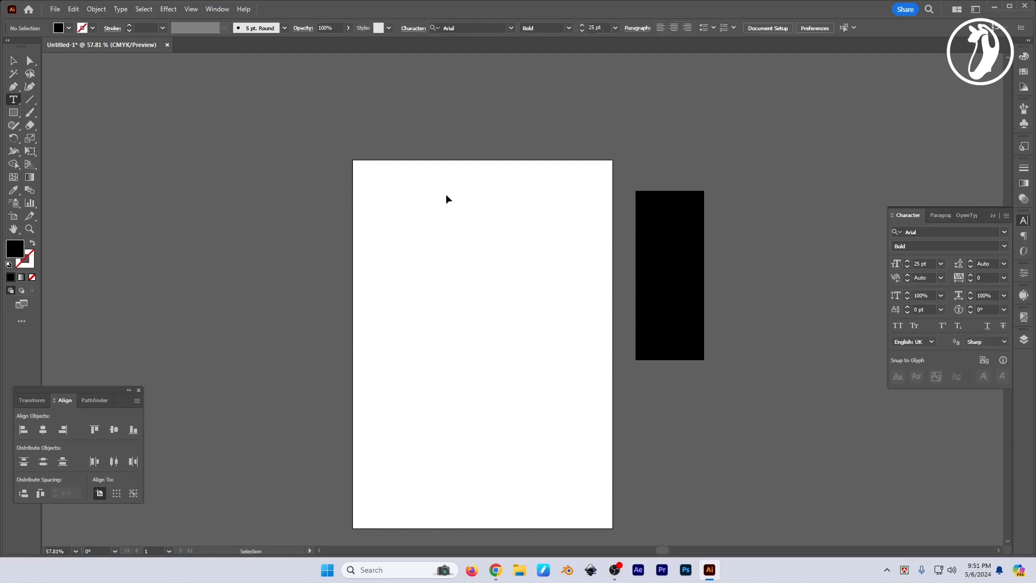
pyautogui.hotkey('ctrl', 'shift', 'z')
pyautogui.hotkey('ctrl', 'z')
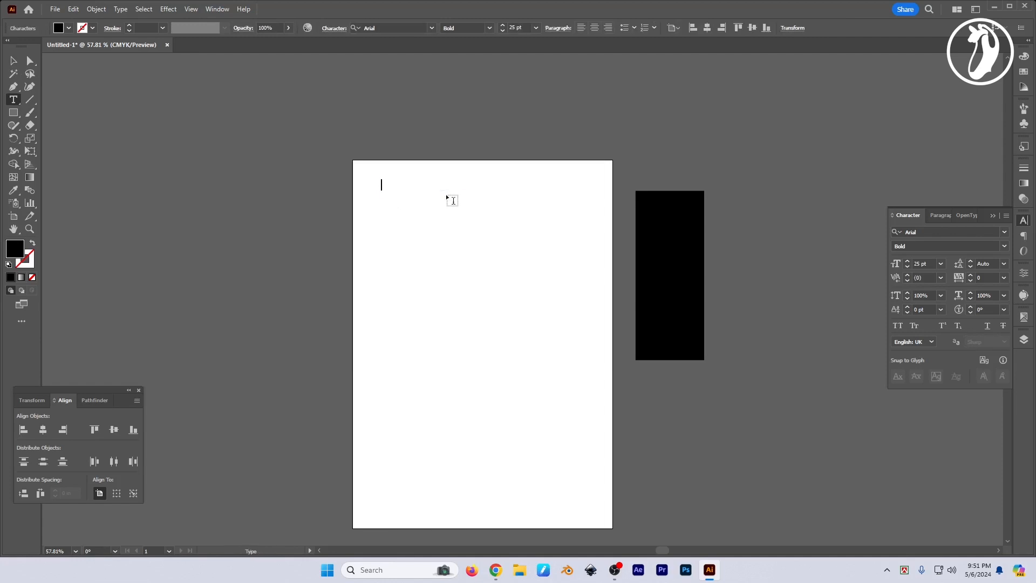
# - Enter "My Channel Name Golokapati" as the point-type text and finish editing
pyautogui.write('My Channel Name')
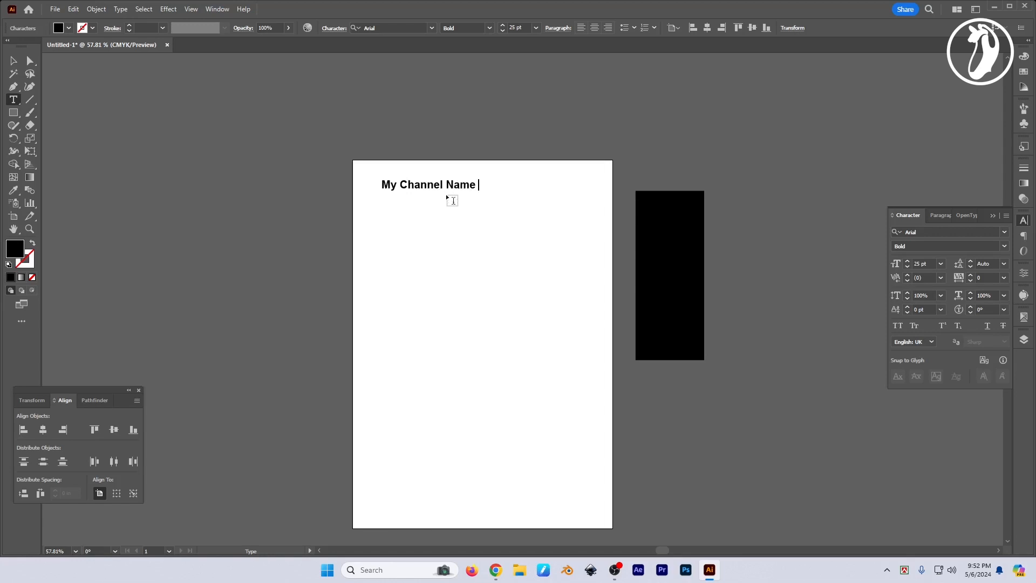
pyautogui.write(' go')
pyautogui.press('BackSpace')
pyautogui.press('BackSpace')
pyautogui.write('Goloaka')
pyautogui.press('BackSpace')
pyautogui.press('BackSpace')
pyautogui.press('BackSpace')
pyautogui.write('kapati')
pyautogui.press('Escape')
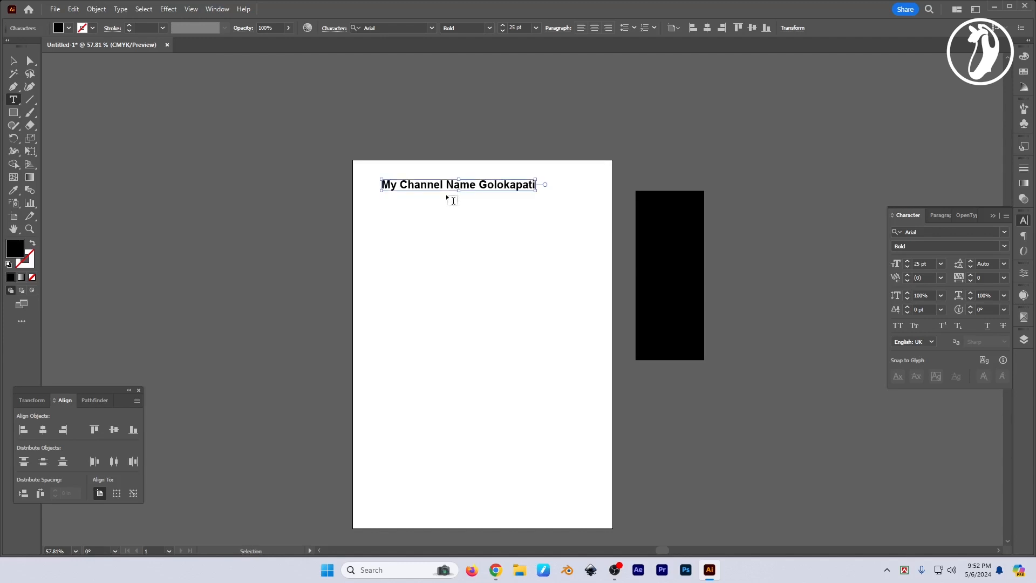
# - Scale the heading up proportionally to about 35 pt and centre it horizontally on the page
pyautogui.scroll(1, 448, 197)
pyautogui.click(472, 215)
pyautogui.click(509, 187)
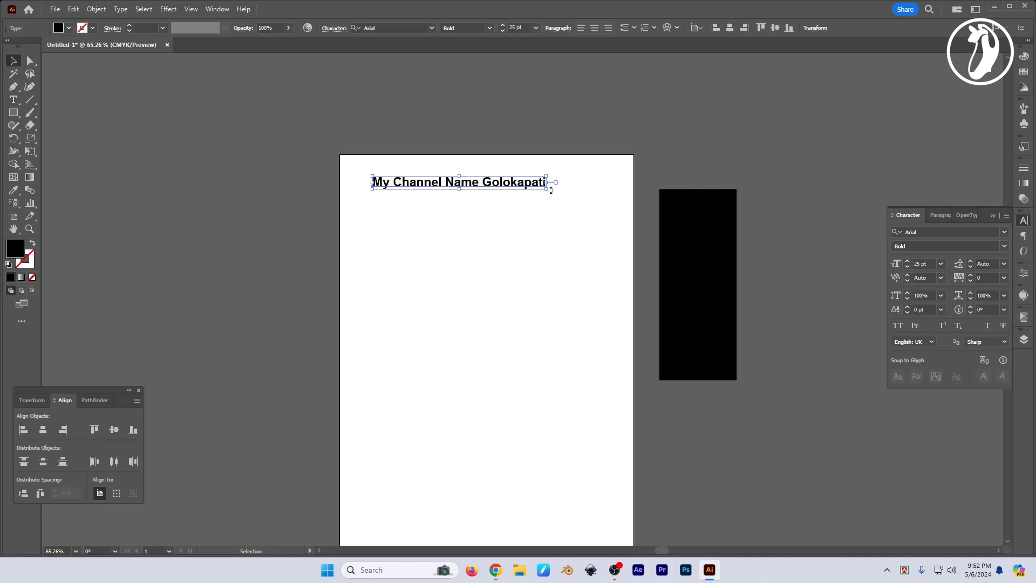
pyautogui.moveTo(547, 189); pyautogui.dragTo(528, 235)
pyautogui.click(730, 32)
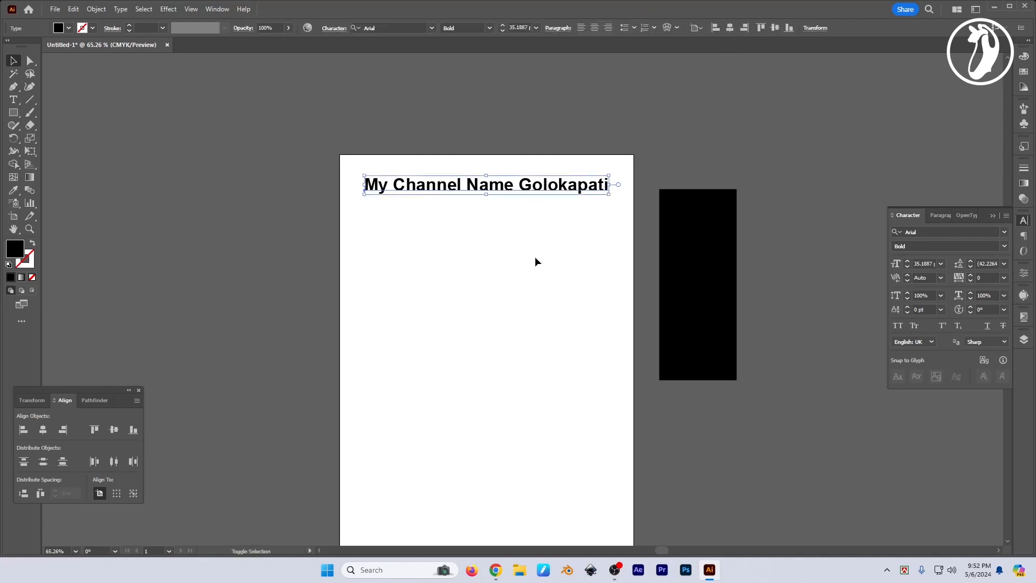
pyautogui.click(534, 259)
# - Duplicate the heading directly below itself and scale the copy down about its centre to about 22 pt
pyautogui.click(532, 189)
pyautogui.moveTo(533, 190); pyautogui.dragTo(533, 207)
pyautogui.moveTo(609, 201); pyautogui.dragTo(564, 202)
pyautogui.moveTo(527, 203); pyautogui.dragTo(527, 204)
# - Enlarge the second heading line about its centre to about 24 pt and nudge it slightly upward
pyautogui.moveTo(514, 203); pyautogui.dragTo(554, 238)
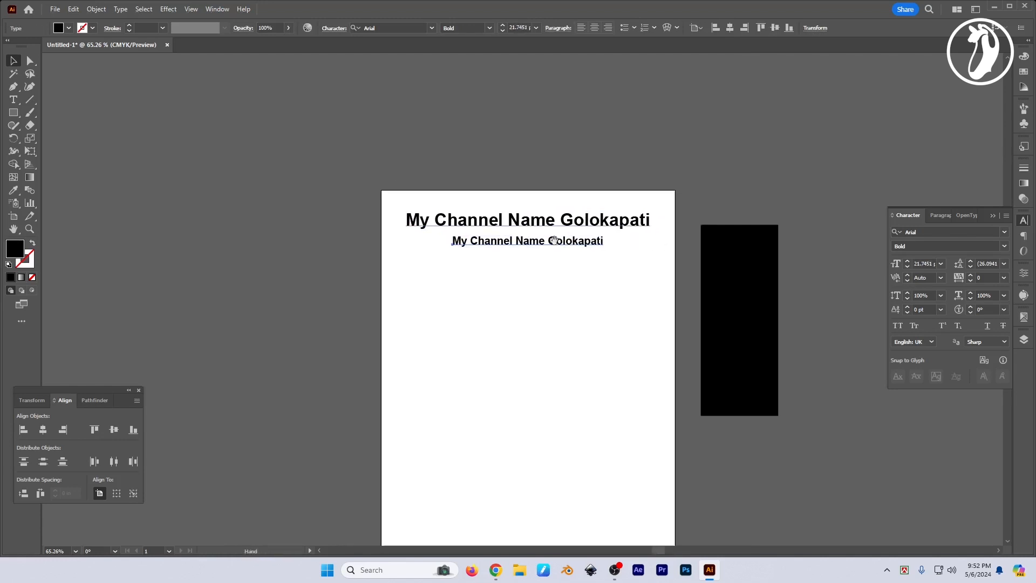
pyautogui.scroll(2, 566, 239)
pyautogui.moveTo(622, 313); pyautogui.dragTo(606, 305)
pyautogui.scroll(1, 583, 270)
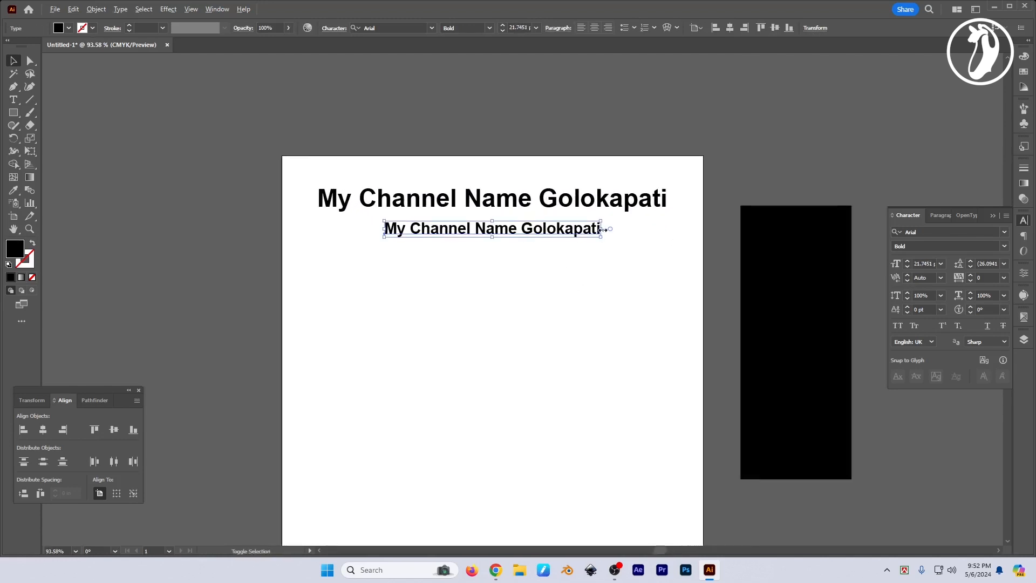
pyautogui.moveTo(601, 238); pyautogui.dragTo(611, 239)
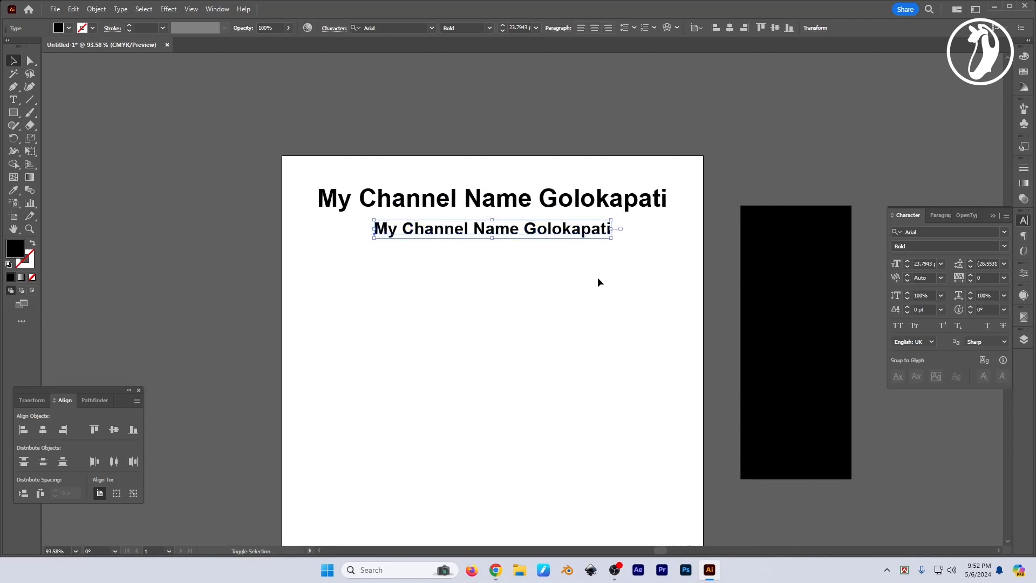
pyautogui.press('Up')
pyautogui.press('Up')
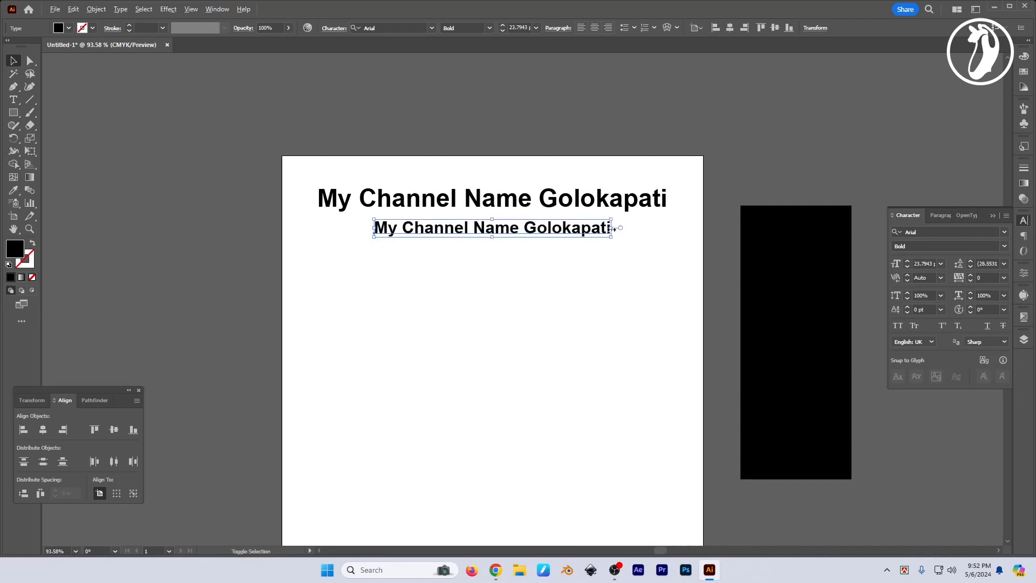
pyautogui.moveTo(600, 236)
pyautogui.mouseDown()
pyautogui.moveTo(626, 233)
pyautogui.moveTo(618, 238)
pyautogui.mouseUp()
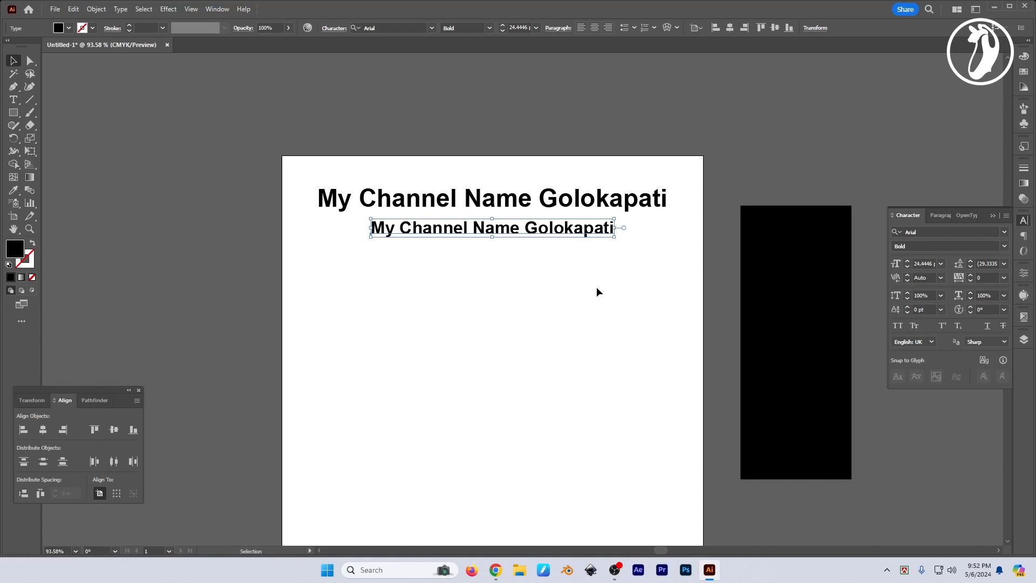
pyautogui.press('Up')
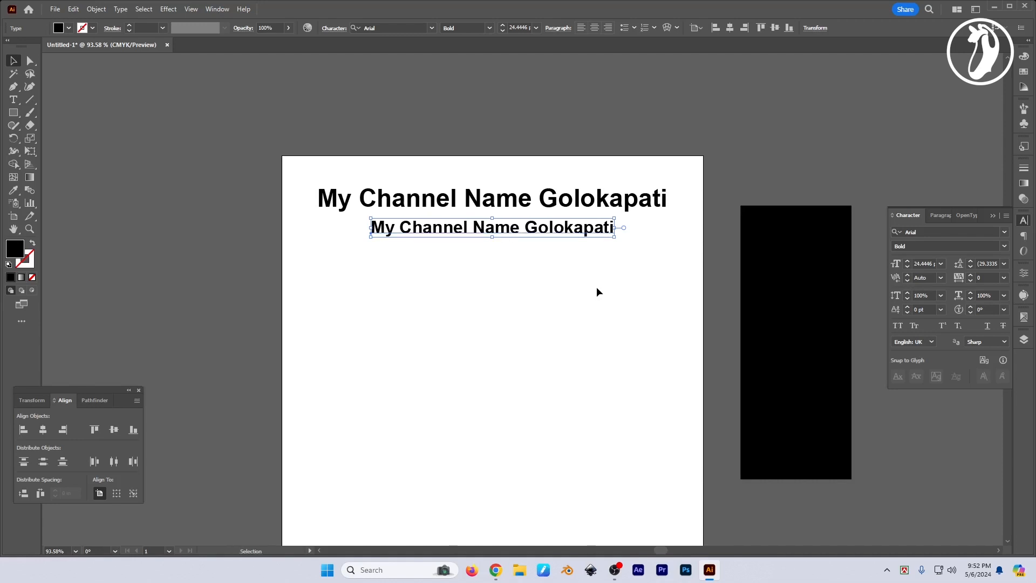
# - Nudge the smaller heading line further up so it sits closer beneath the large heading, then deselect everything
pyautogui.click(497, 204)
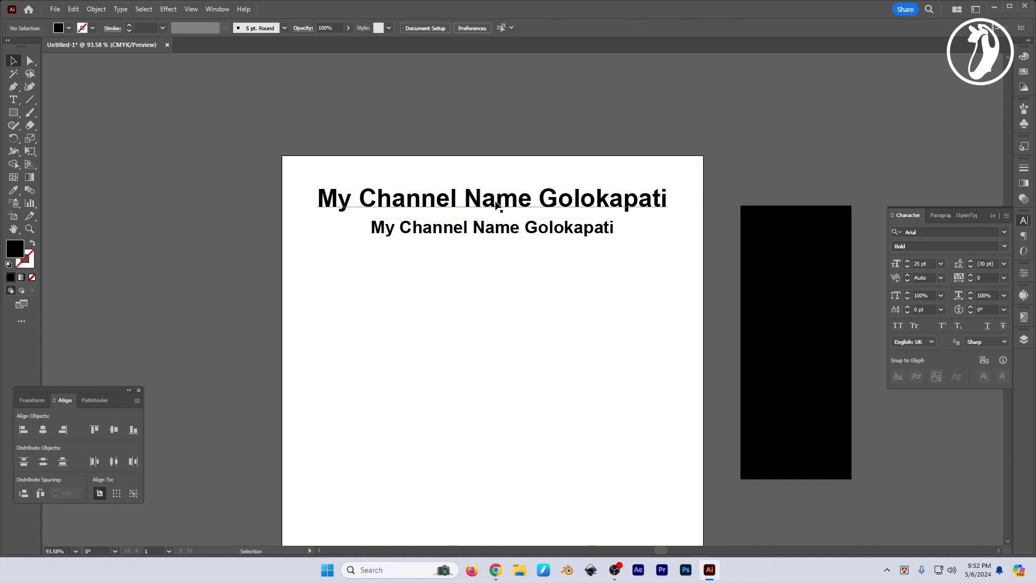
pyautogui.click(592, 231)
pyautogui.click(753, 130)
pyautogui.click(595, 236)
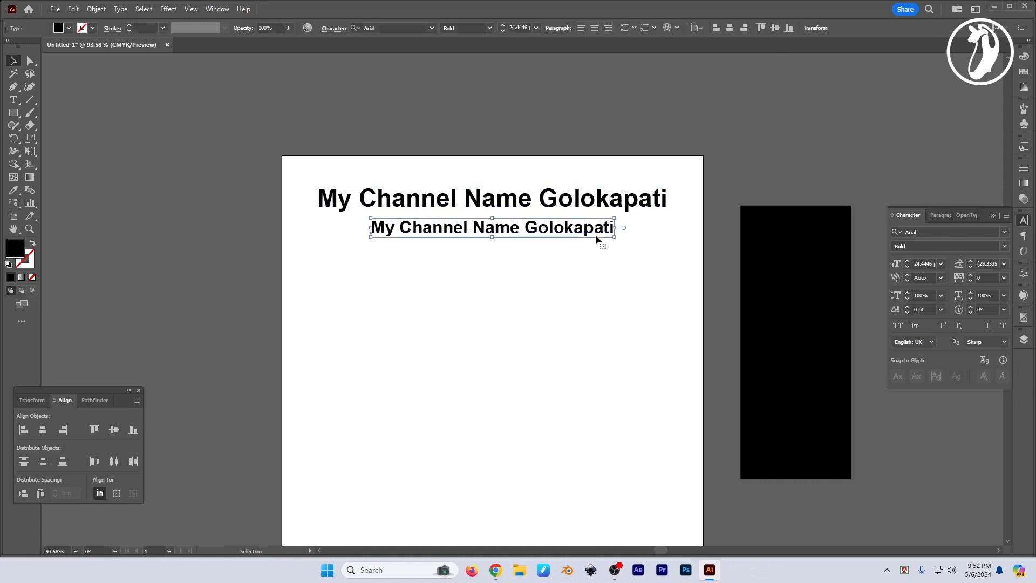
pyautogui.press('Up')
pyautogui.press('Up')
pyautogui.press('Up')
pyautogui.press('Up')
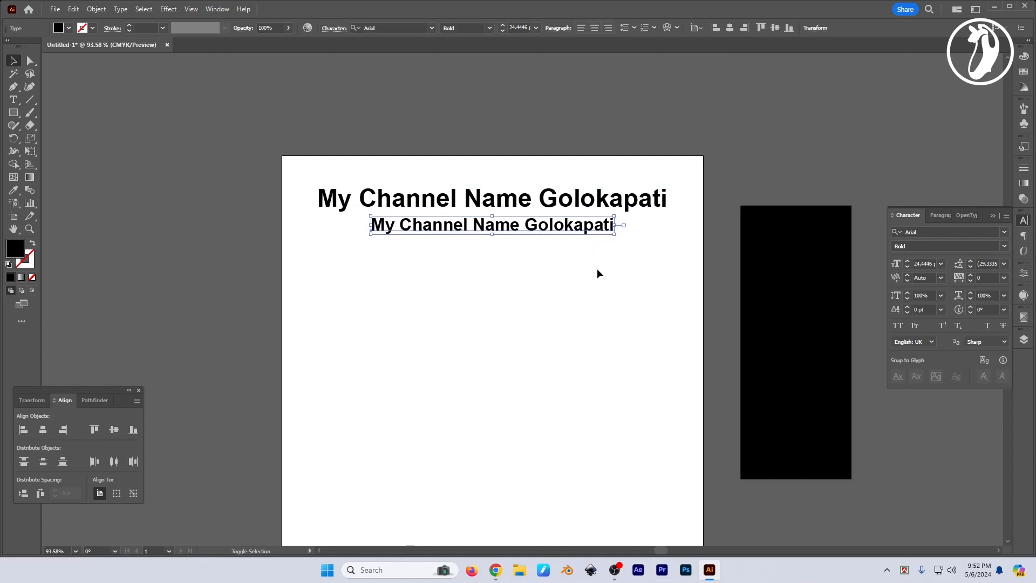
pyautogui.keyDown('shift'); pyautogui.click(568, 197); pyautogui.keyUp('shift')
pyautogui.click(604, 307)
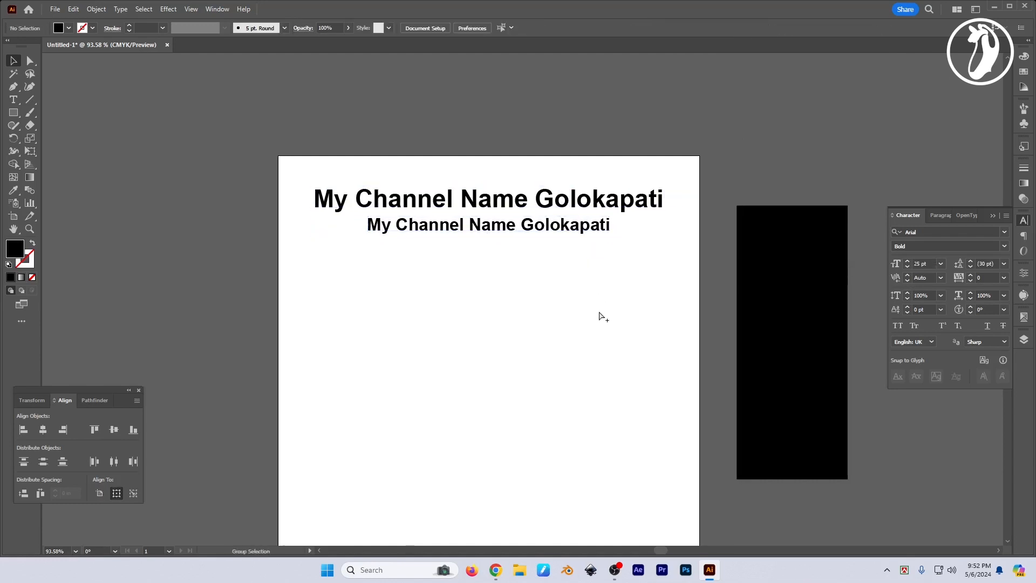
pyautogui.moveTo(599, 313); pyautogui.dragTo(589, 311)
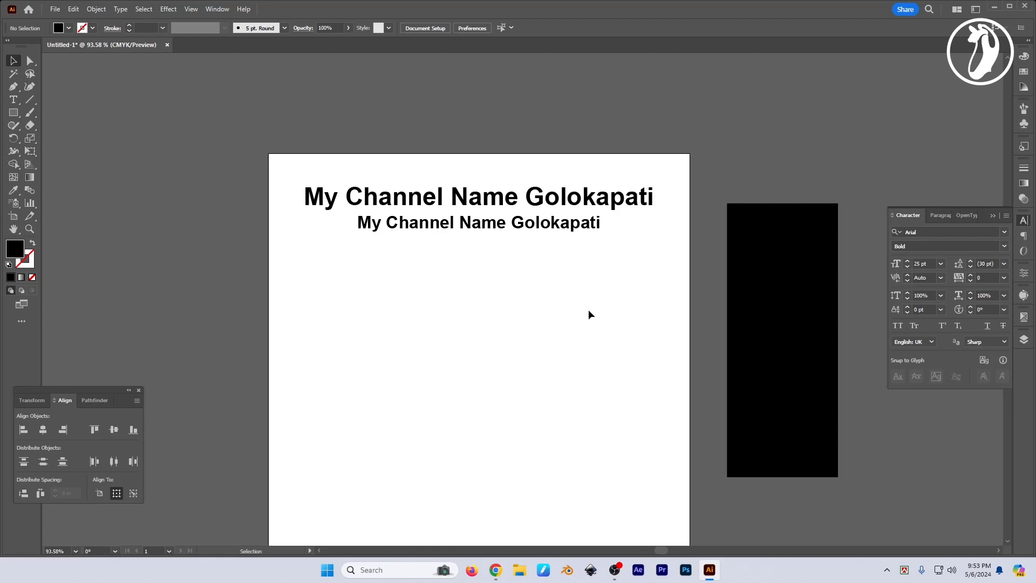
pyautogui.scroll(-3, 588, 314)
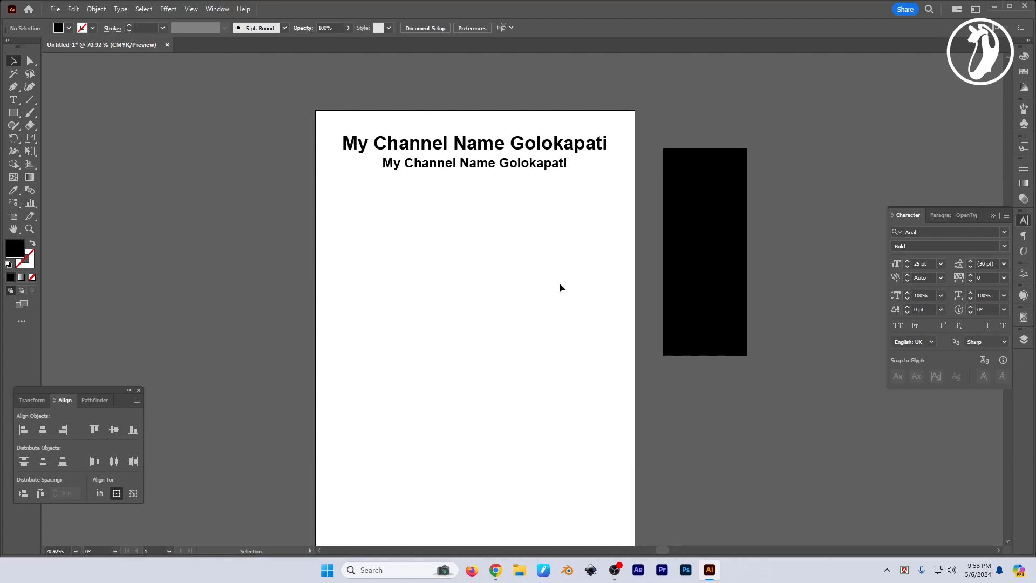
pyautogui.scroll(1, 556, 270)
pyautogui.click(492, 166)
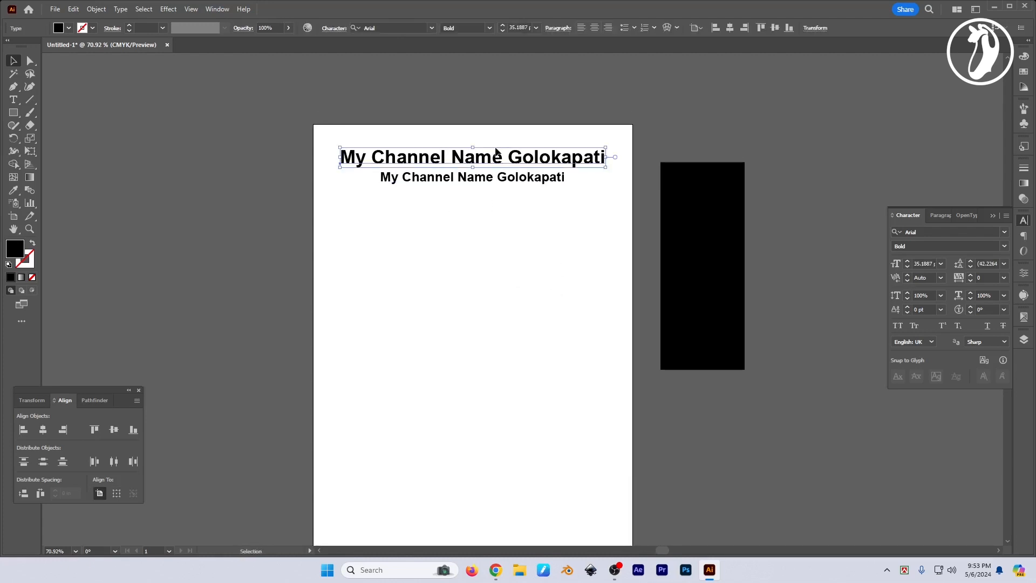
pyautogui.click(515, 252)
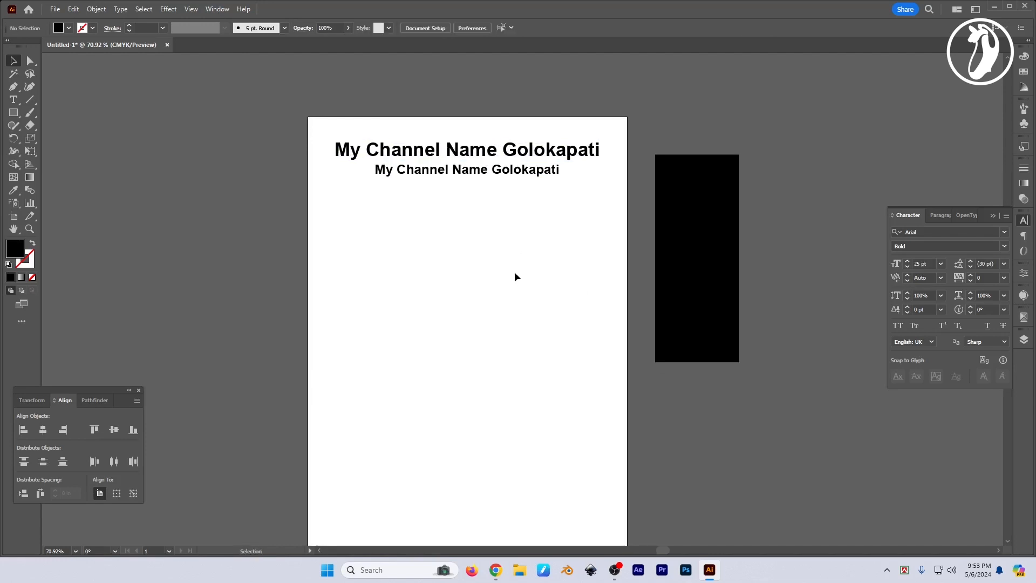
pyautogui.moveTo(476, 227); pyautogui.dragTo(508, 145)
pyautogui.click(525, 217)
# - Draw a tall black rectangle about 3.46 by 8.31 in on the left half of the page below the headings
pyautogui.moveTo(15, 105); pyautogui.dragTo(60, 115)
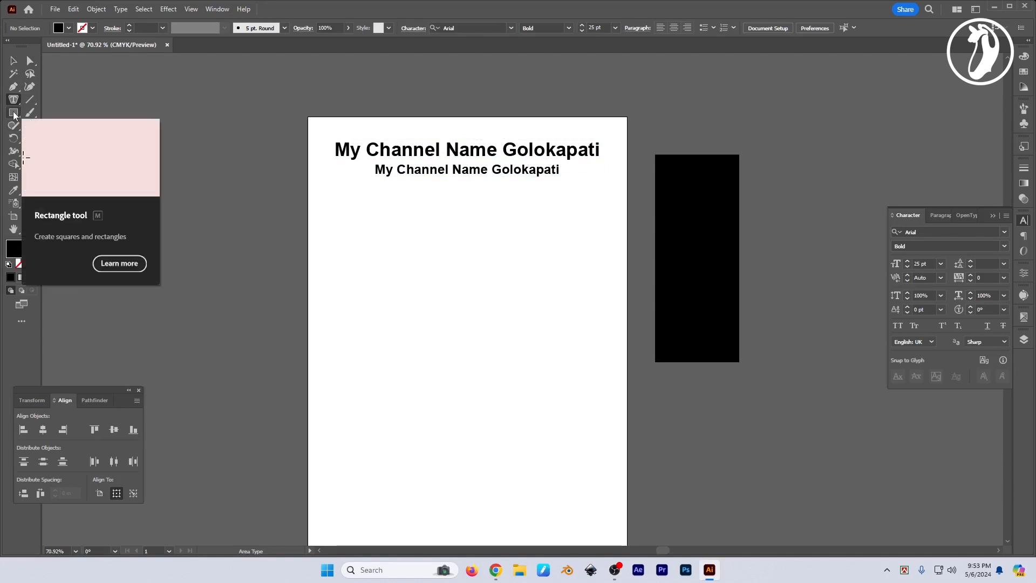
pyautogui.moveTo(15, 115); pyautogui.dragTo(63, 142)
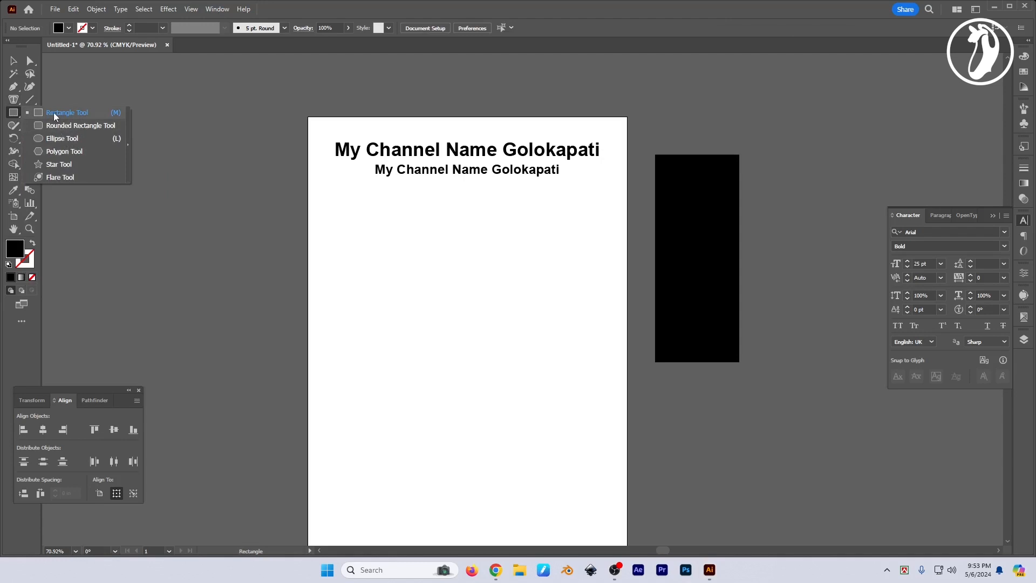
pyautogui.click(56, 117)
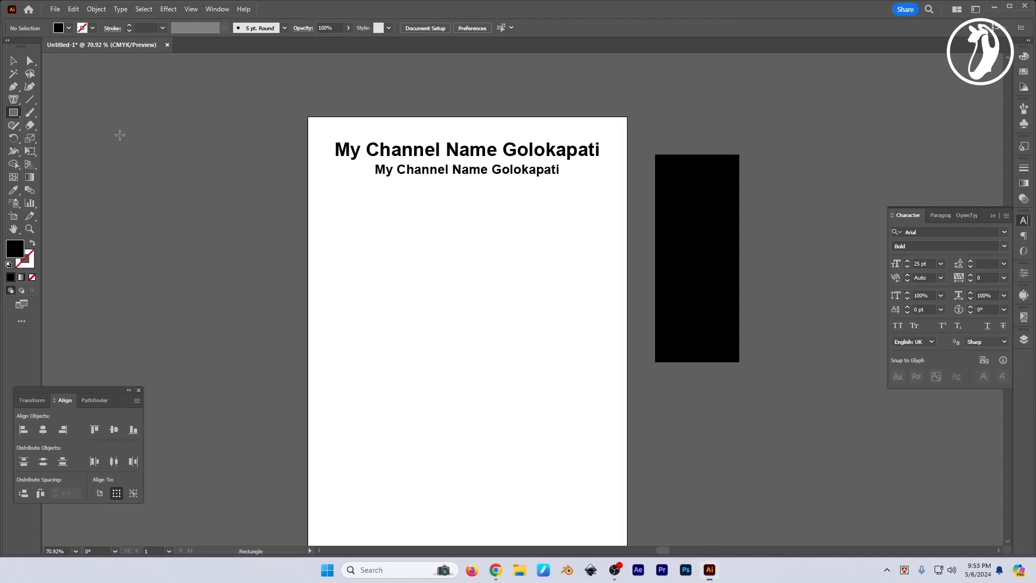
pyautogui.press('space')
pyautogui.moveTo(468, 303); pyautogui.dragTo(446, 230)
pyautogui.moveTo(325, 137); pyautogui.dragTo(459, 458)
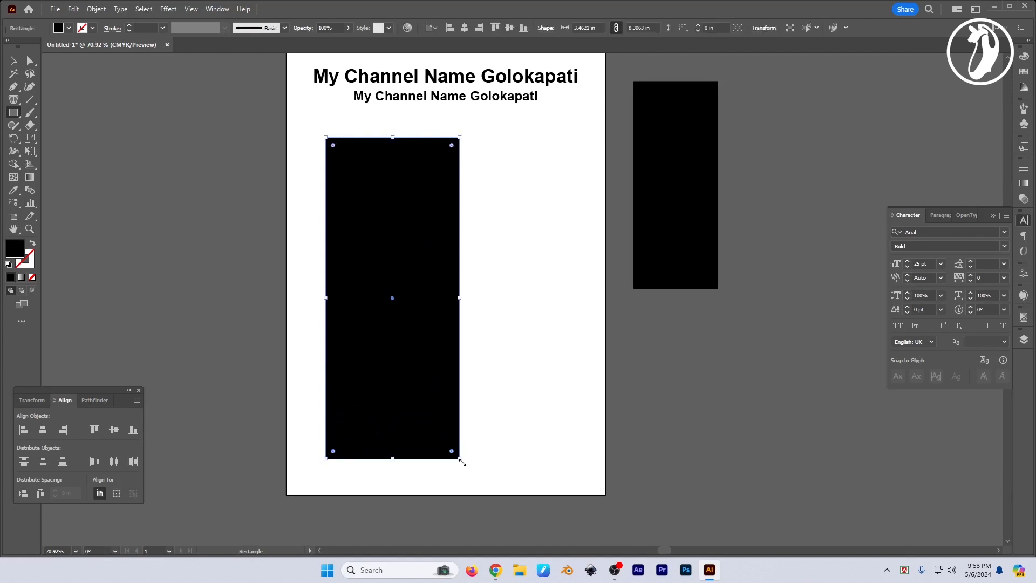
# - Turn the tall rectangle on the page into an area-type column of Lorem ipsum with the Area Type tool
pyautogui.click(14, 99)
pyautogui.click(57, 114)
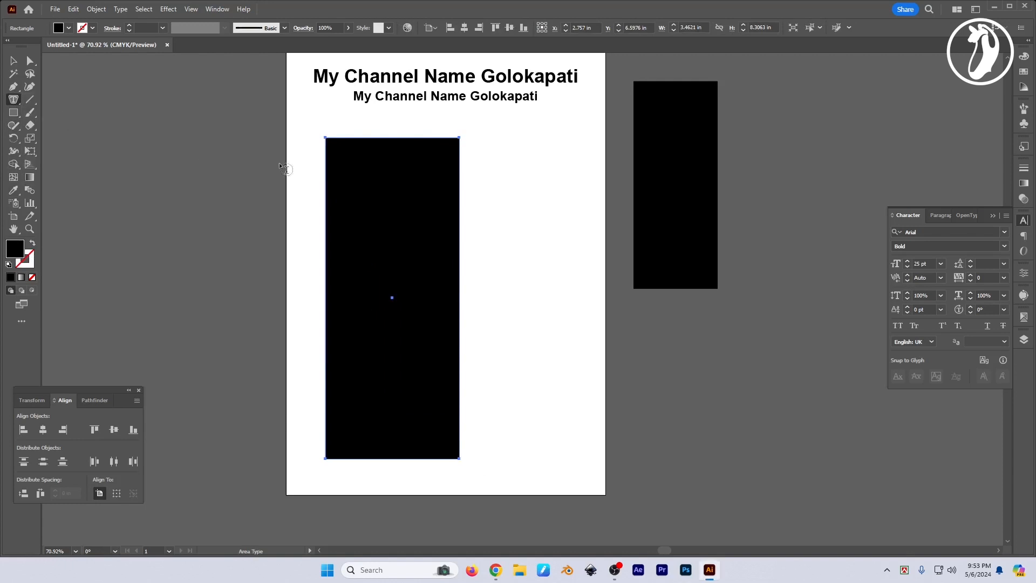
pyautogui.click(334, 146)
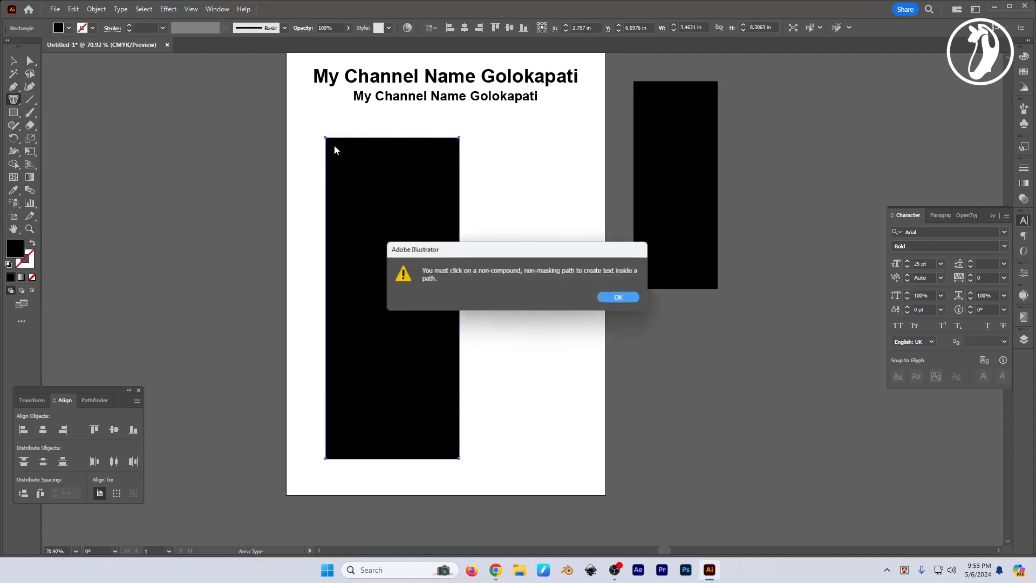
pyautogui.click(620, 298)
pyautogui.click(368, 138)
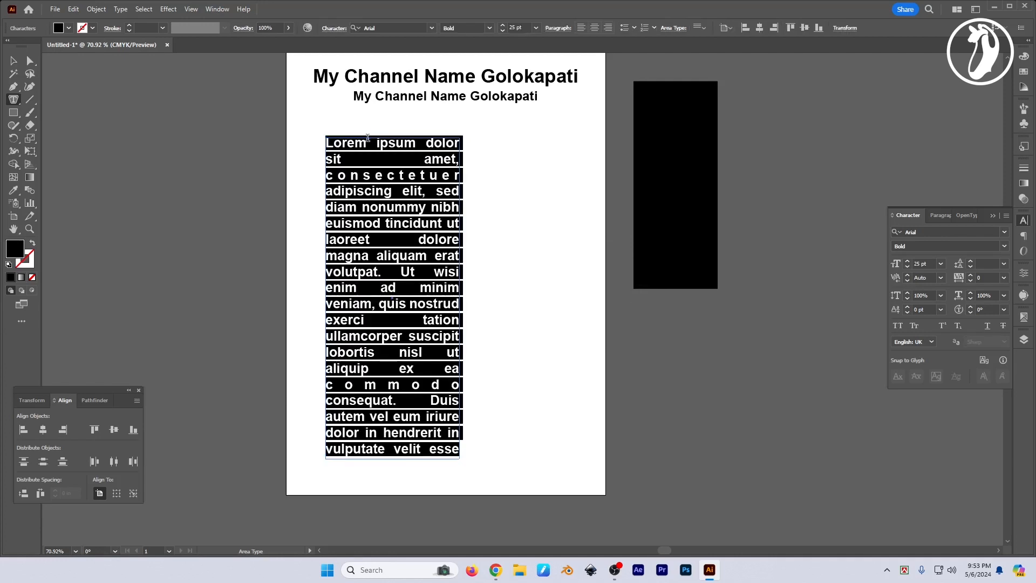
pyautogui.click(415, 208)
pyautogui.press('Escape')
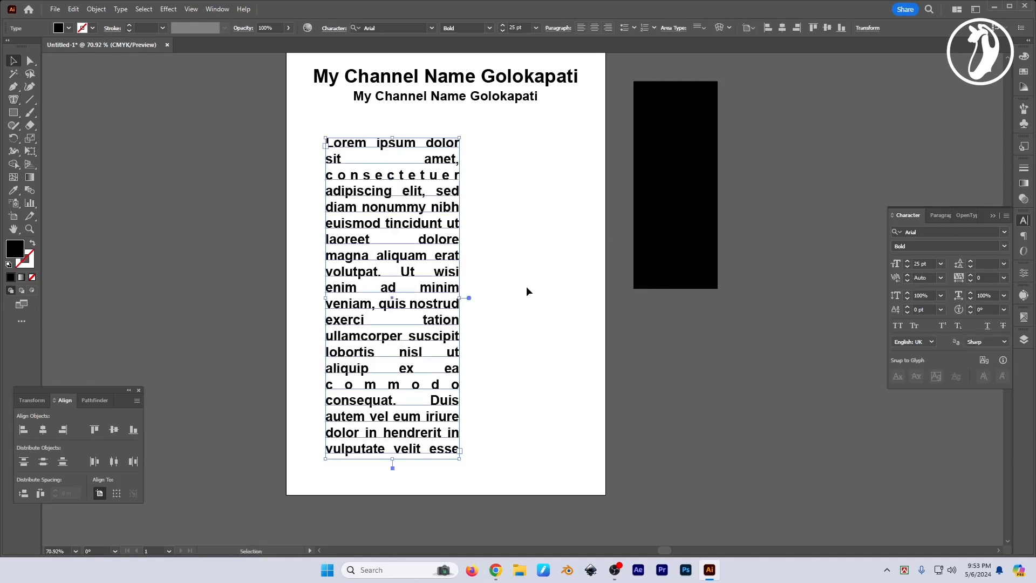
# - Try copying all the column's text and pasting it beside the page, and delete the pasted copy
pyautogui.click(526, 287)
pyautogui.moveTo(522, 308); pyautogui.dragTo(630, 303)
pyautogui.doubleClick(399, 292)
pyautogui.hotkey('ctrl', 'a')
pyautogui.hotkey('ctrl', 'c')
pyautogui.press('Escape')
pyautogui.click(518, 346)
pyautogui.hotkey('ctrl', 'v')
pyautogui.press('Delete')
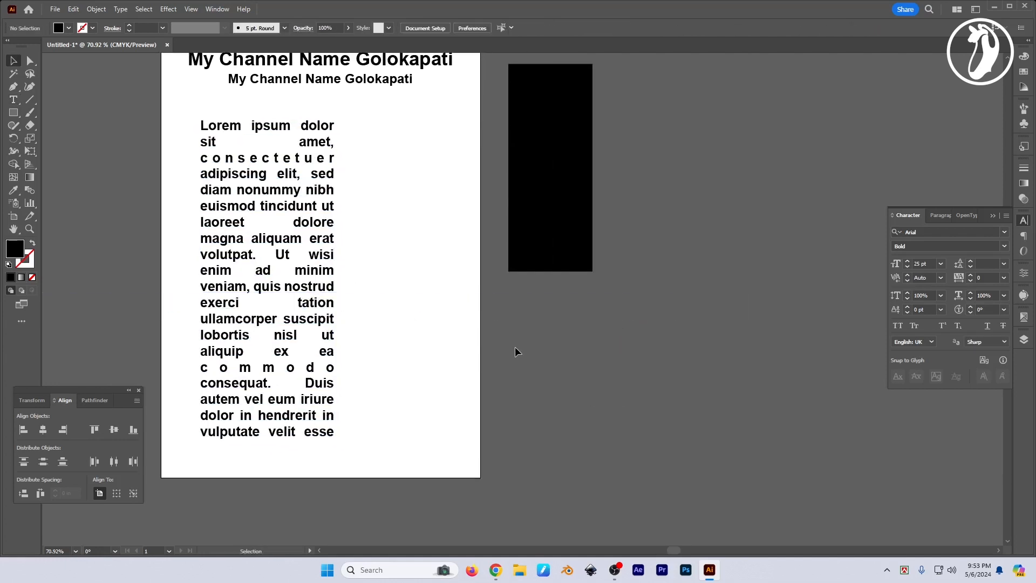
# - Create a wide area-type frame of Lorem ipsum and move it off the page beyond the black rectangle
pyautogui.press('t')
pyautogui.moveTo(380, 247); pyautogui.dragTo(923, 539)
pyautogui.press('Escape')
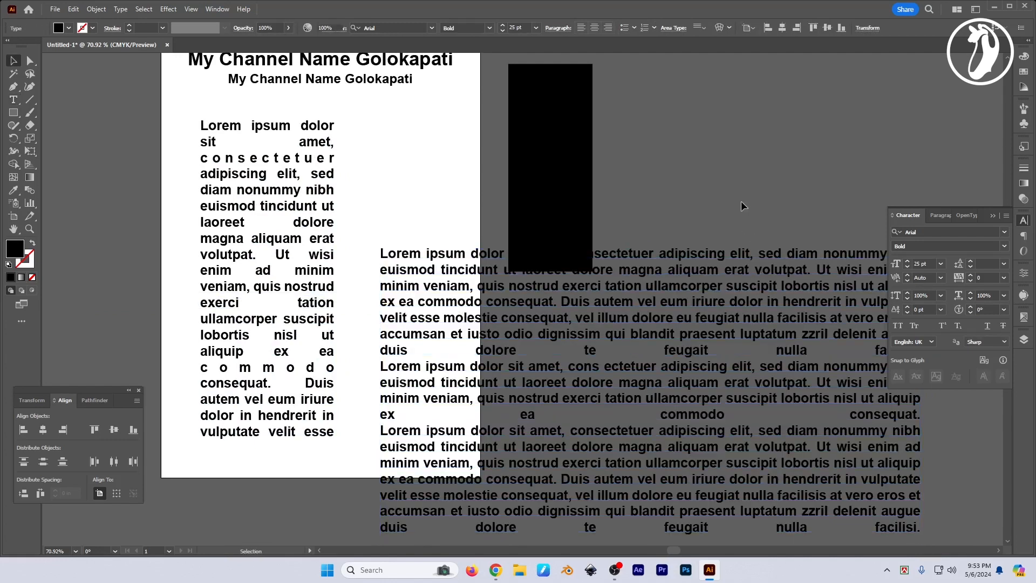
pyautogui.scroll(-2, 645, 372)
pyautogui.moveTo(645, 373); pyautogui.dragTo(531, 319)
pyautogui.moveTo(542, 291); pyautogui.dragTo(749, 187)
pyautogui.moveTo(456, 344); pyautogui.dragTo(544, 384)
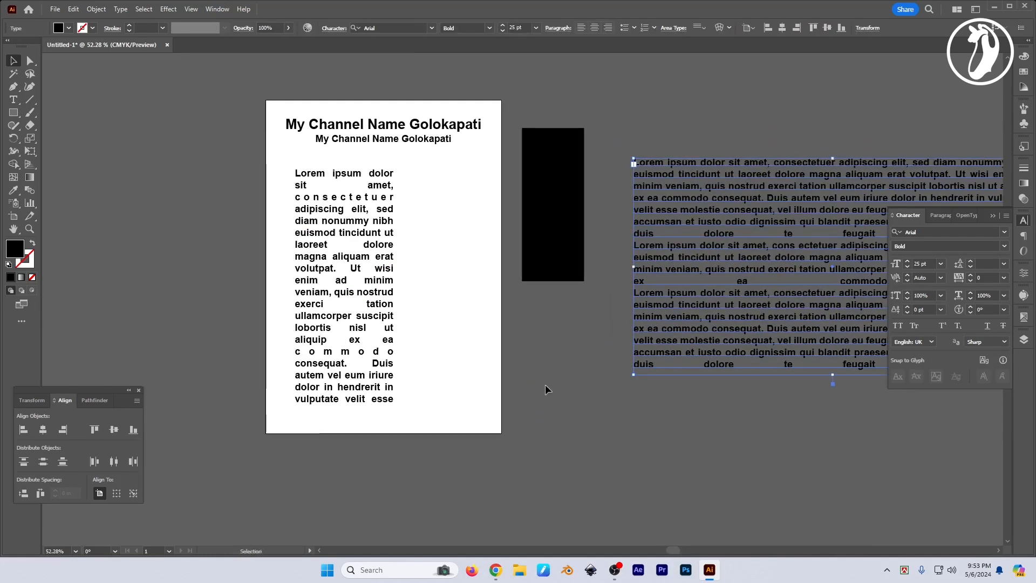
pyautogui.click(545, 386)
# - Hide the panels and draw a black circle on the page overlapping the lower right part of the text column
pyautogui.press('Tab')
pyautogui.scroll(2, 351, 299)
pyautogui.moveTo(322, 285); pyautogui.dragTo(465, 421)
pyautogui.press('l')
pyautogui.press('v')
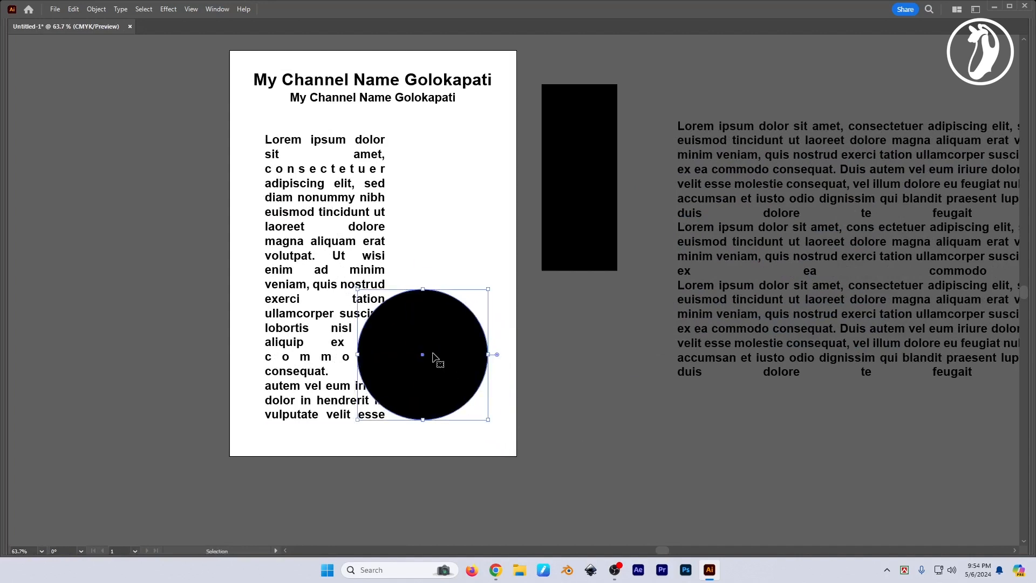
# - Delete the text column, and move the black circle toward the page's lower right corner, enlarging it to about 4.1 in across
pyautogui.click(359, 225)
pyautogui.press('Delete')
pyautogui.moveTo(438, 345); pyautogui.dragTo(450, 363)
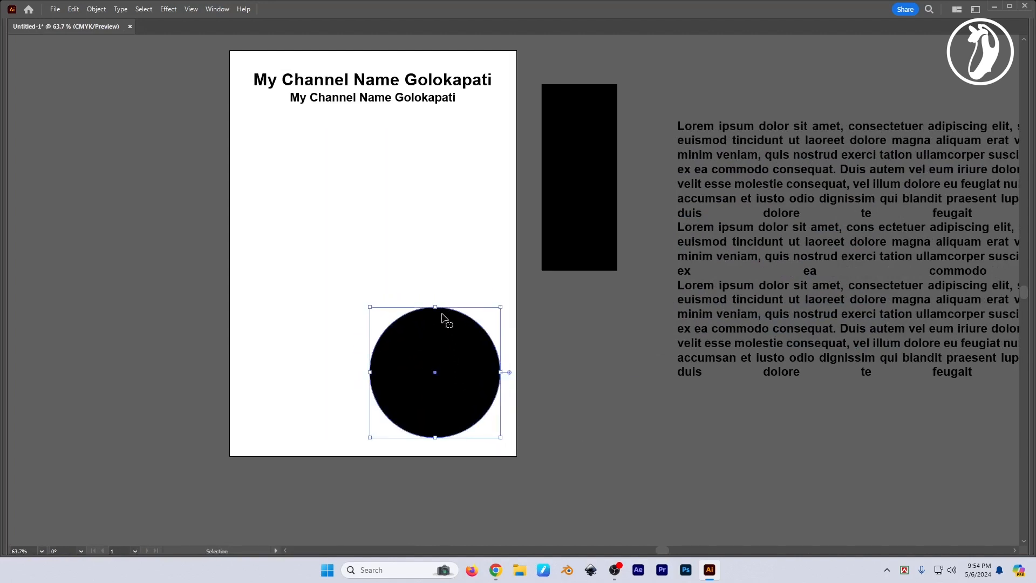
pyautogui.keyDown('shift'); pyautogui.moveTo(435, 307); pyautogui.dragTo(435, 295); pyautogui.keyUp('shift')
pyautogui.moveTo(452, 338); pyautogui.dragTo(451, 332)
pyautogui.press('space')
pyautogui.moveTo(443, 264); pyautogui.dragTo(459, 263)
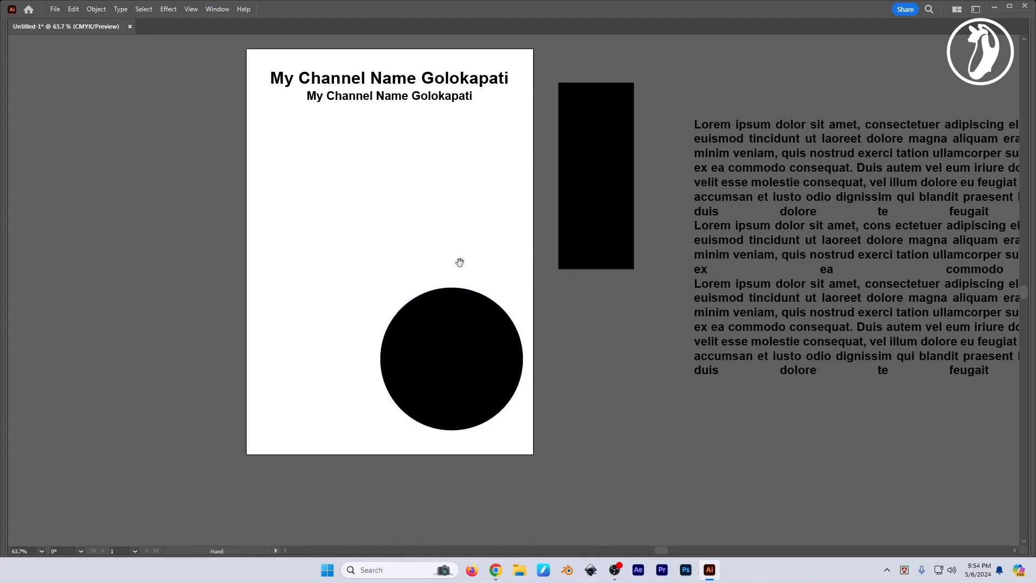
pyautogui.click(447, 254)
pyautogui.press('Tab')
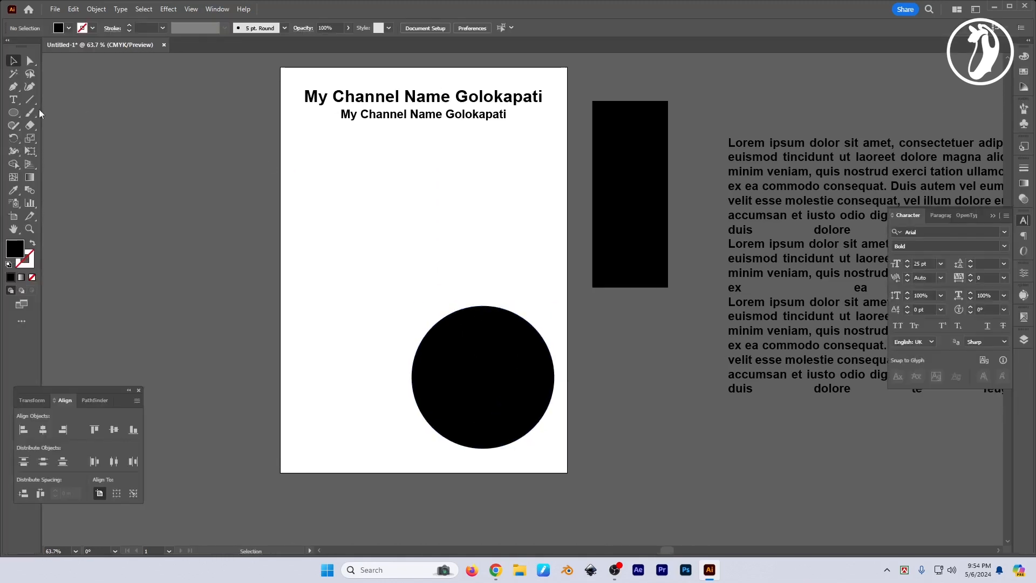
# - Draw a closed L-shaped path about 7 × 8.4 in below the headings with the Pen tool, leaving the lower right area for the circle
pyautogui.press('p')
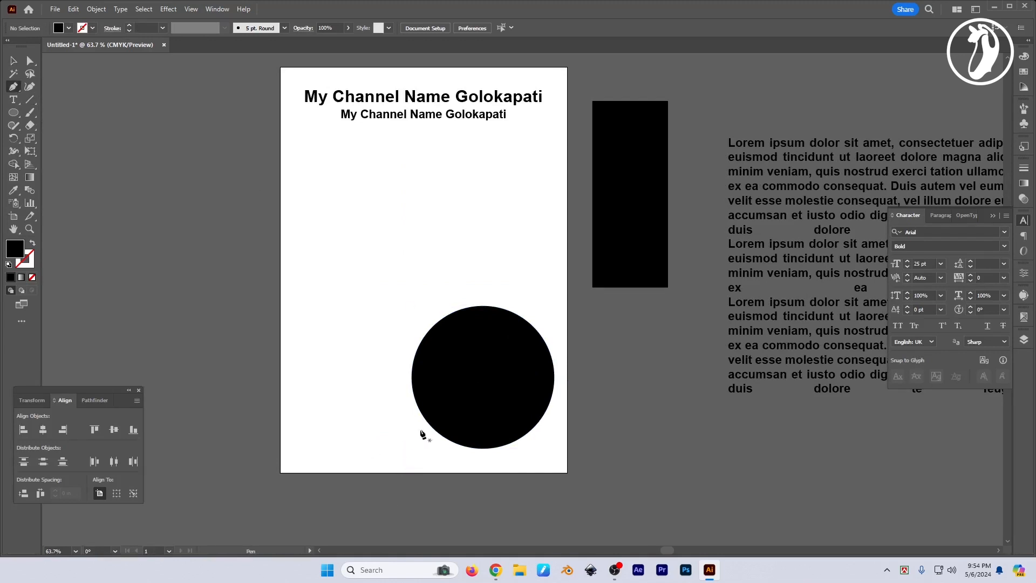
pyautogui.click(459, 430)
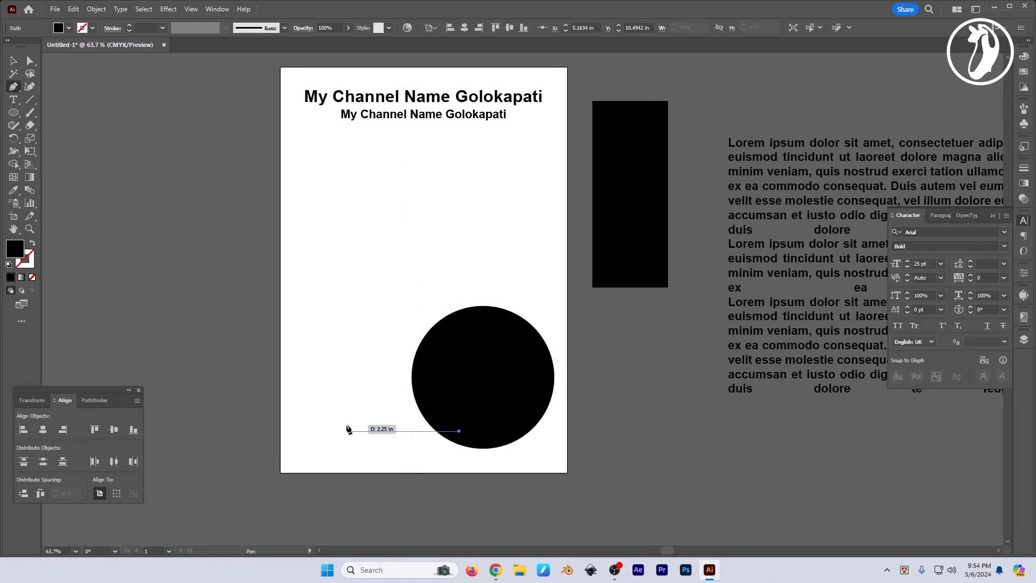
pyautogui.click(304, 430)
pyautogui.click(304, 138)
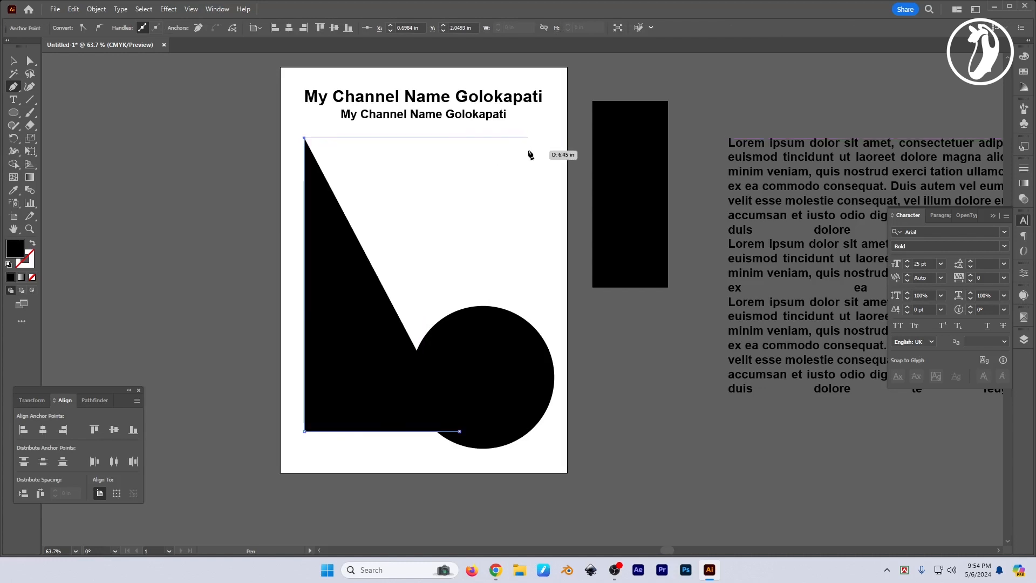
pyautogui.click(546, 139)
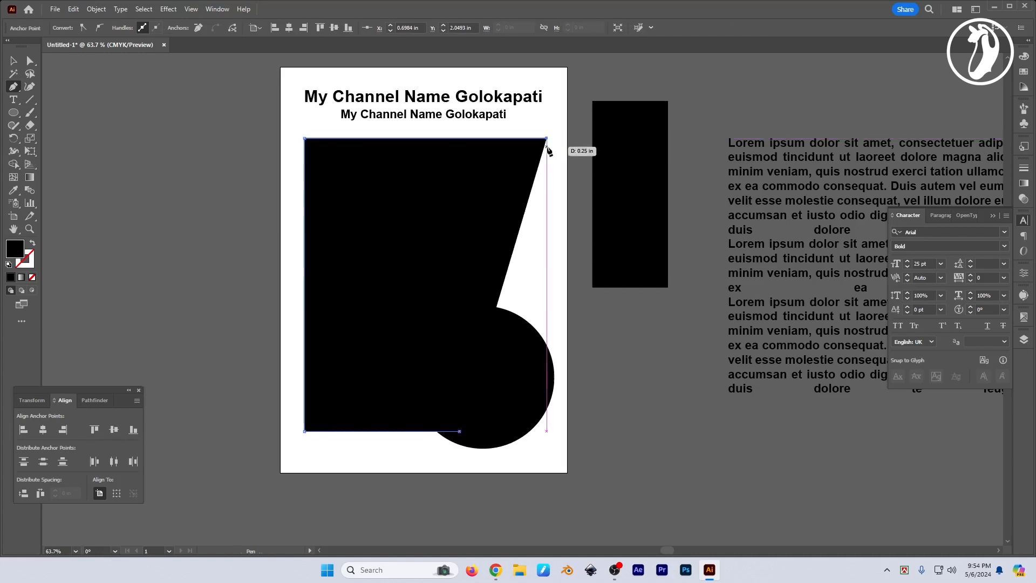
pyautogui.click(546, 269)
pyautogui.click(421, 270)
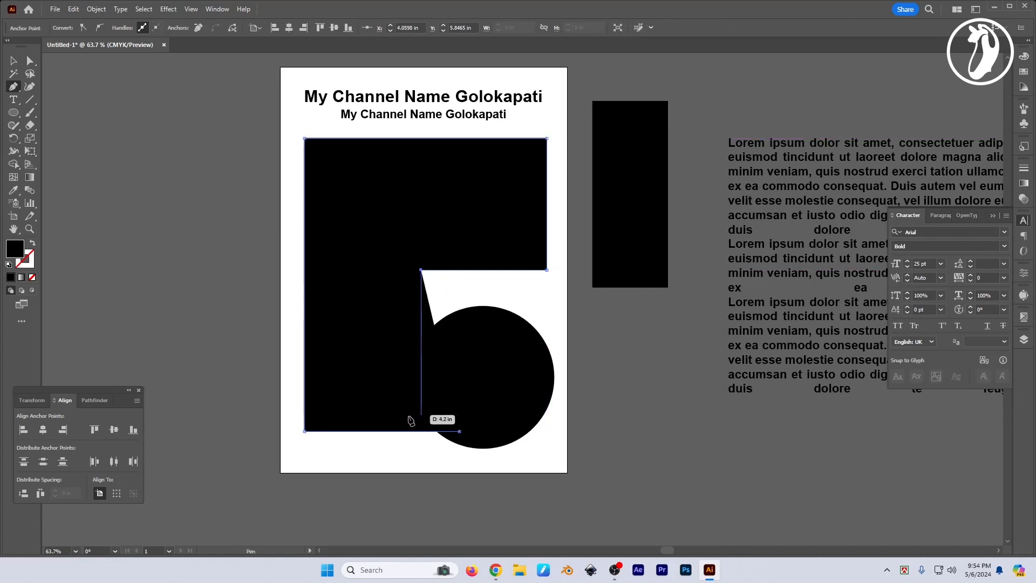
pyautogui.click(420, 420)
pyautogui.click(460, 431)
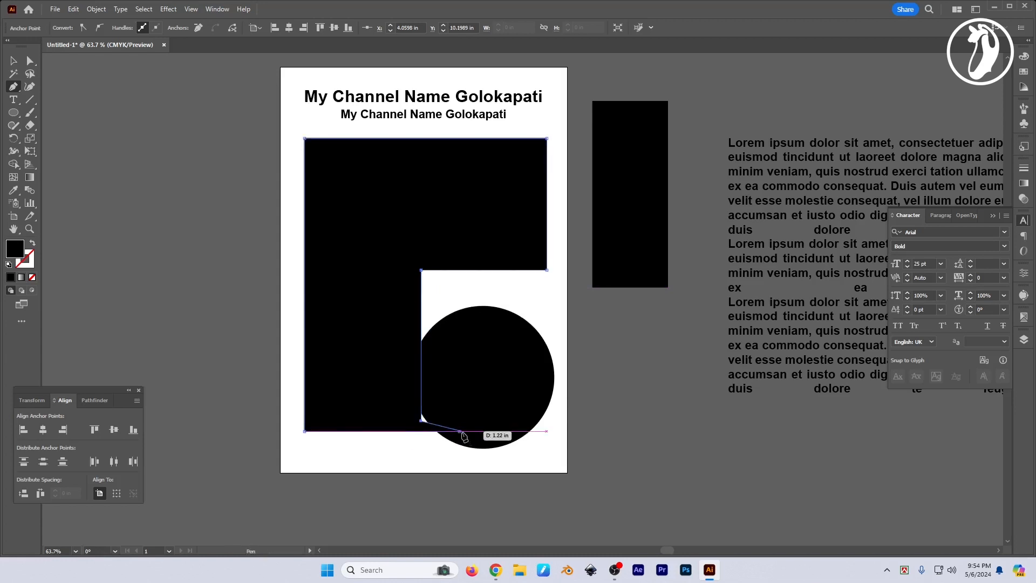
pyautogui.press('v')
pyautogui.scroll(1, 632, 447)
pyautogui.click(620, 442)
# - Round the inner corner of the L-shaped path as far as it goes so it curves around the circle
pyautogui.press('a')
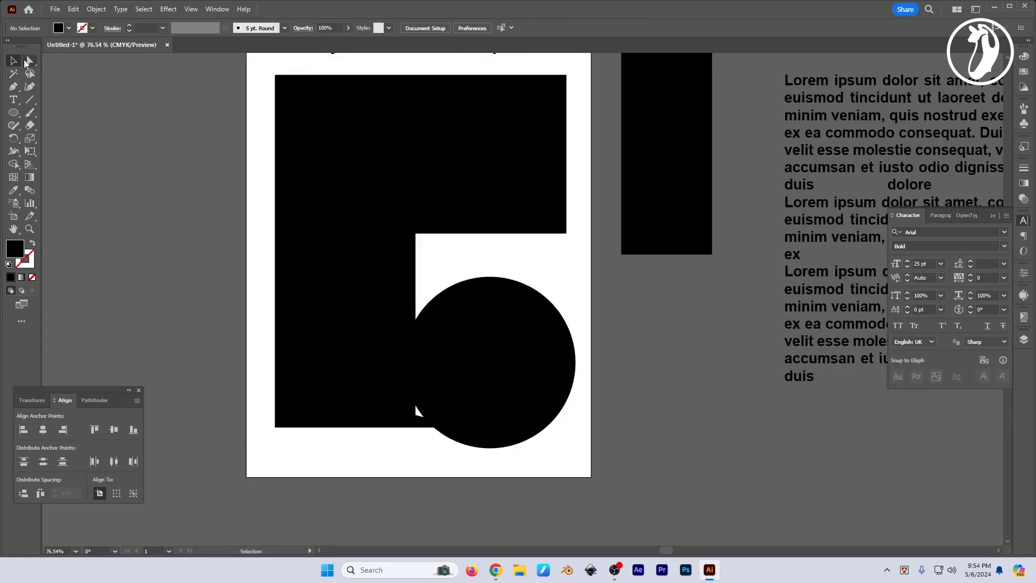
pyautogui.click(416, 233)
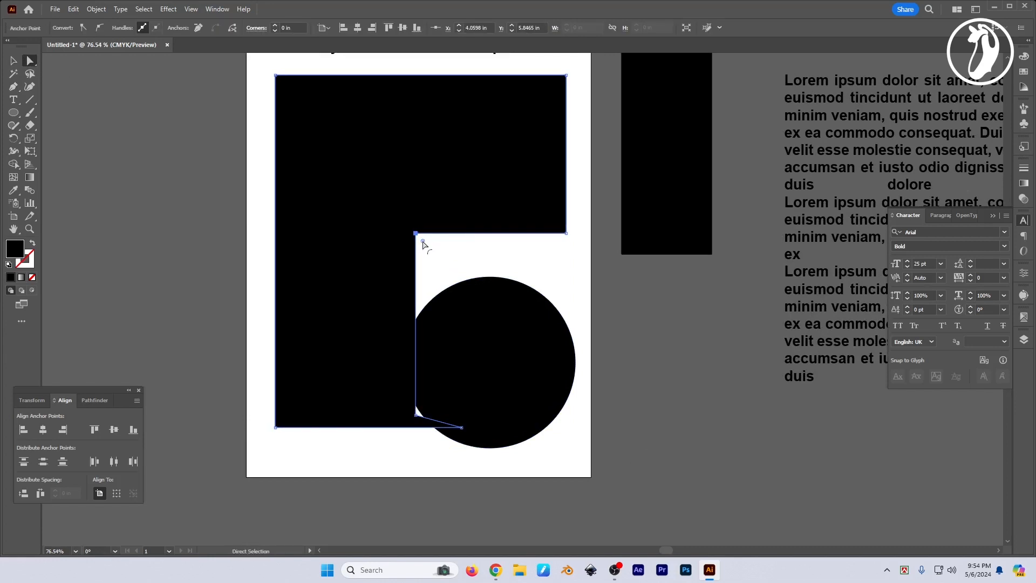
pyautogui.moveTo(423, 242); pyautogui.dragTo(660, 403)
pyautogui.click(659, 404)
# - Swap the fill and stroke of the L-shaped path so it has a black outline and no fill
pyautogui.press('v')
pyautogui.click(493, 347)
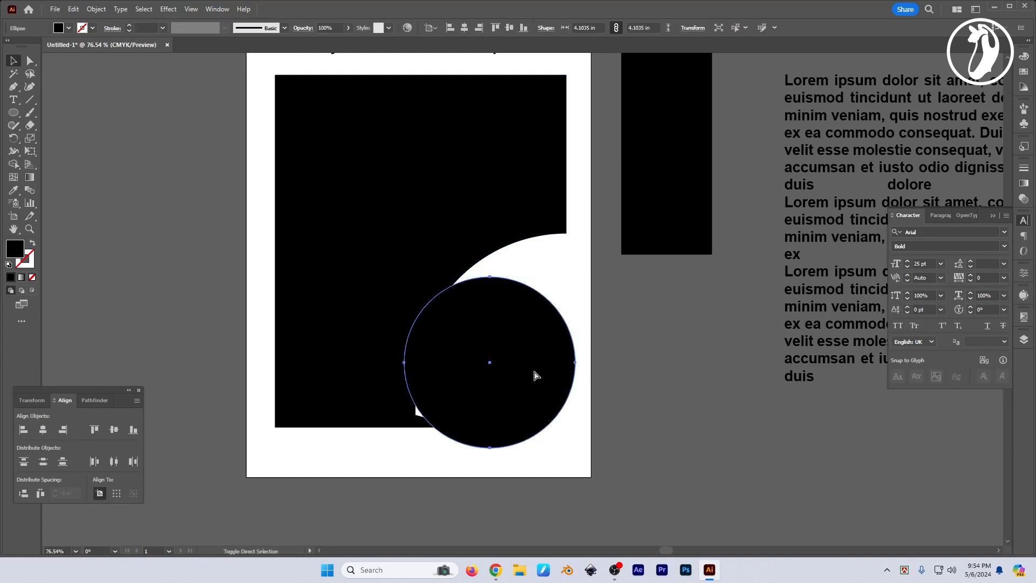
pyautogui.click(493, 224)
pyautogui.hotkey('shift', 'x')
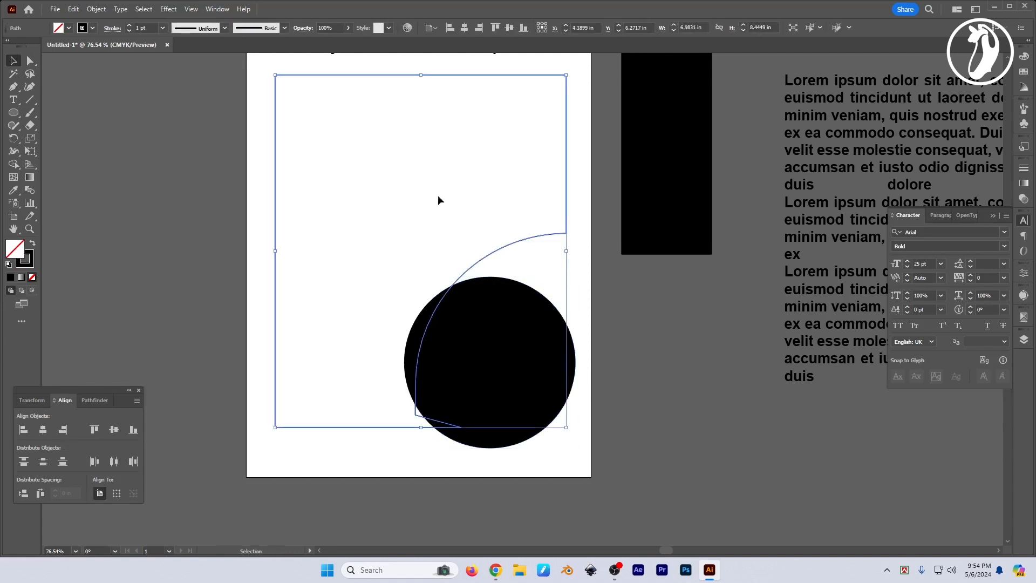
pyautogui.click(505, 275)
# - Remove the stray anchor point at the end of the outline's bottom edge with the Delete Anchor Point tool
pyautogui.hscroll(-1, 524, 269)
pyautogui.press('a')
pyautogui.click(427, 414)
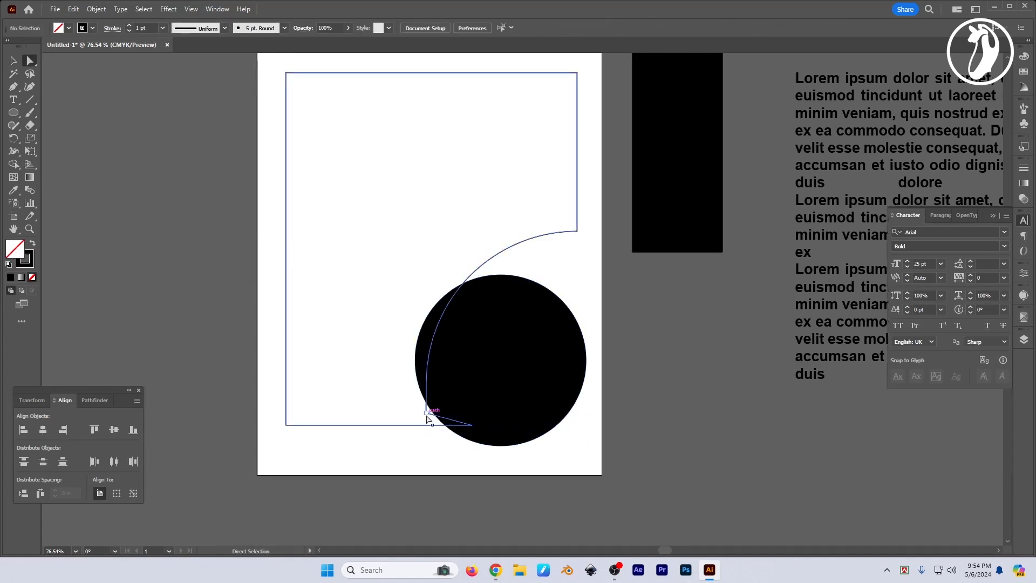
pyautogui.click(427, 414)
pyautogui.moveTo(471, 425); pyautogui.dragTo(432, 423)
pyautogui.scroll(2, 432, 422)
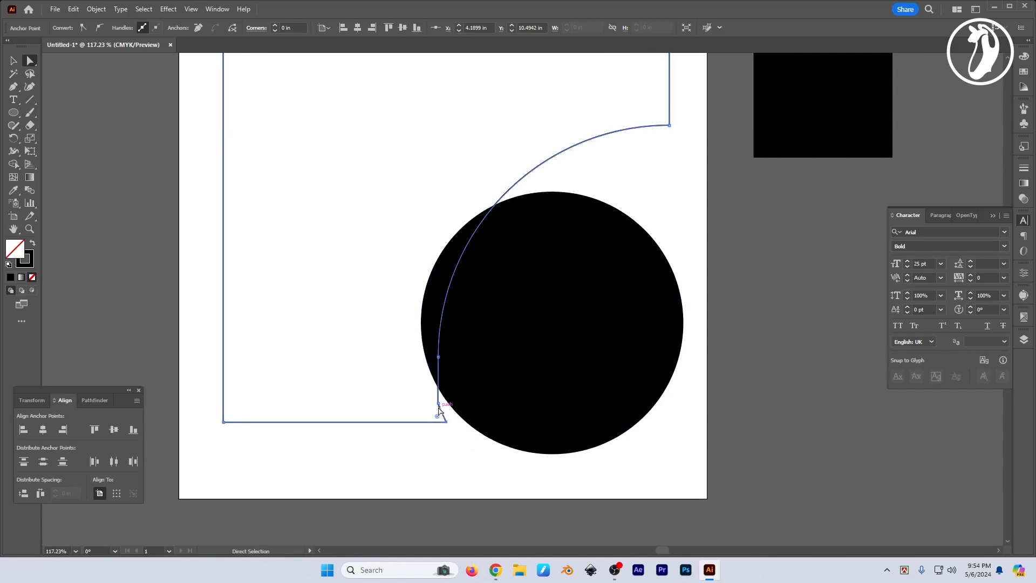
pyautogui.click(14, 87)
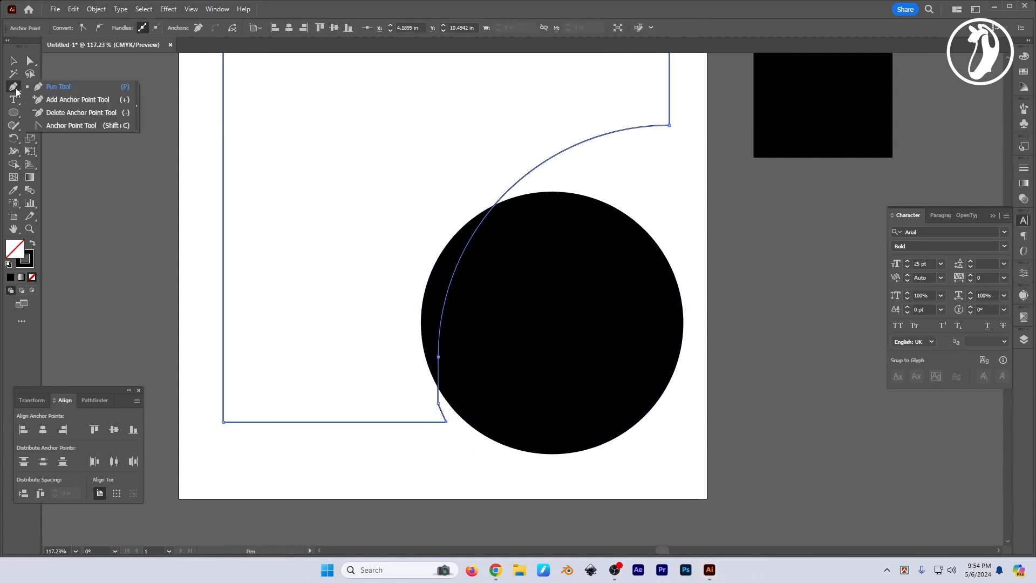
pyautogui.click(62, 114)
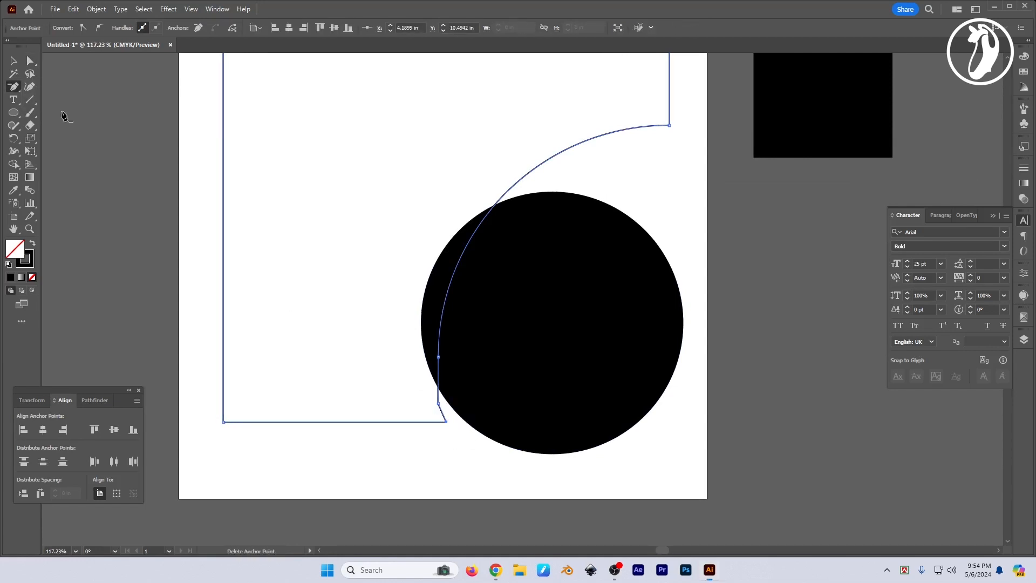
pyautogui.click(447, 423)
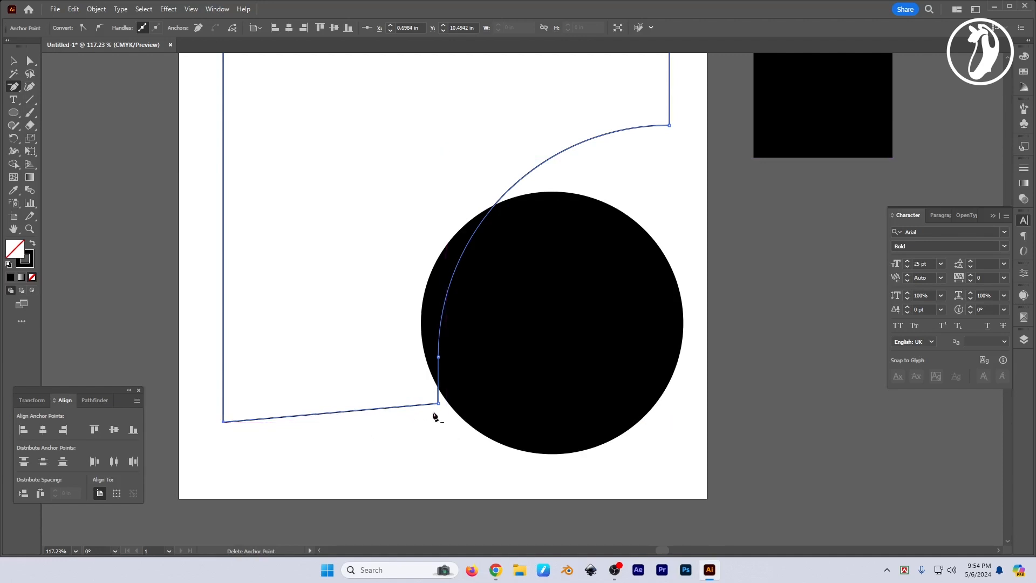
# - Move the remaining lower anchor beside the circle down until the outline's bottom edge is straight and horizontal
pyautogui.hscroll(-2, 384, 430)
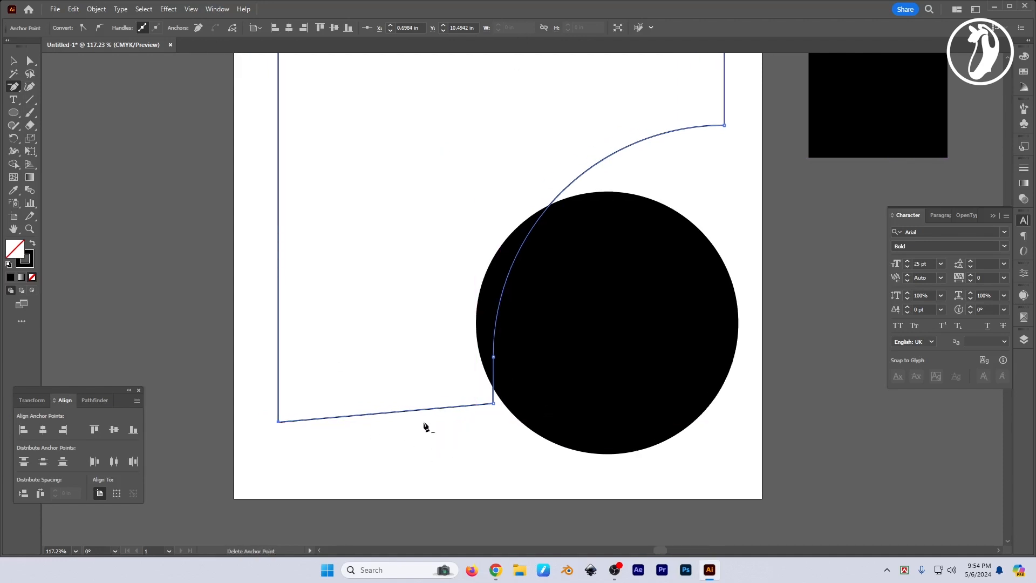
pyautogui.press('a')
pyautogui.moveTo(493, 403); pyautogui.dragTo(415, 465)
pyautogui.click(497, 439)
pyautogui.scroll(-3, 496, 440)
pyautogui.press('v')
pyautogui.moveTo(516, 252); pyautogui.dragTo(512, 249)
pyautogui.moveTo(531, 235); pyautogui.dragTo(443, 229)
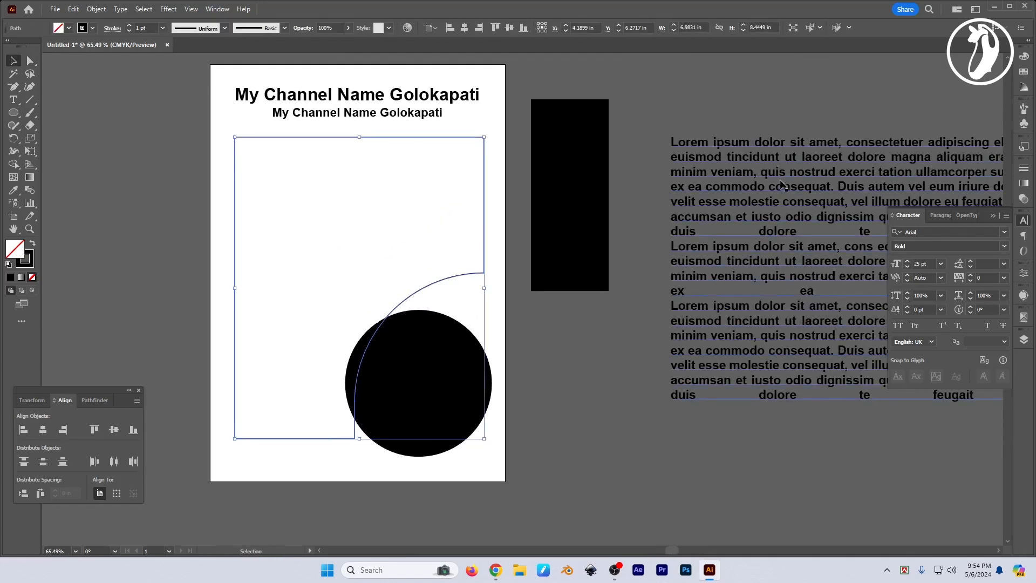
# - Start editing the wide Lorem ipsum frame beside the page and select text in its first paragraph
pyautogui.click(784, 175)
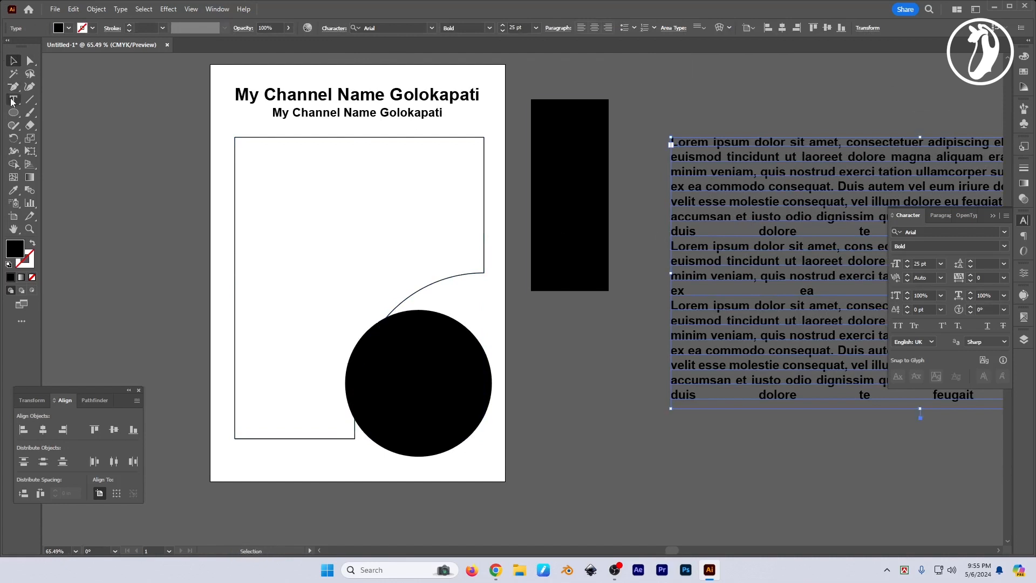
pyautogui.press('t')
pyautogui.click(688, 144)
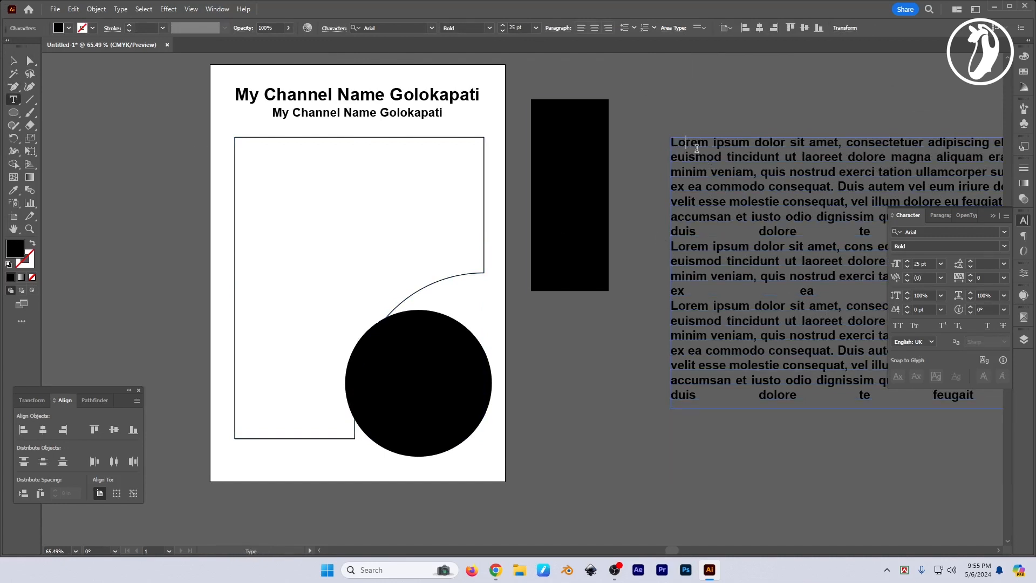
pyautogui.tripleClick(702, 157)
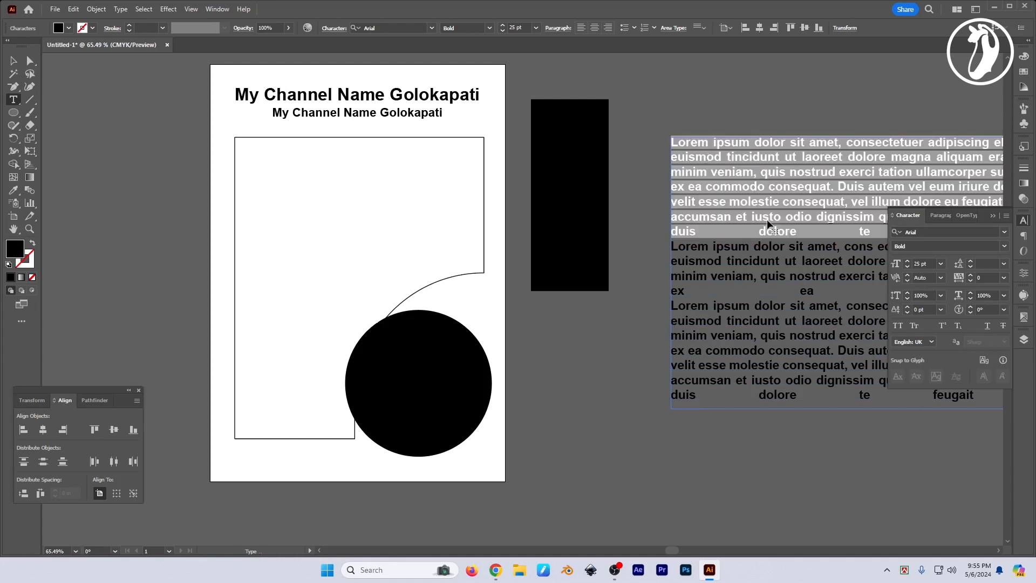
pyautogui.click(758, 186)
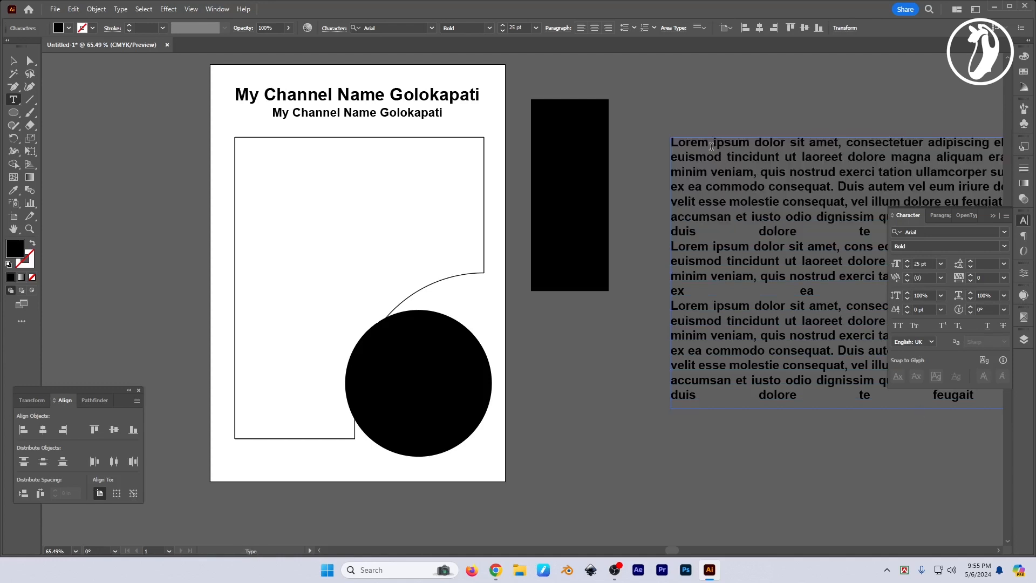
# - Copy all the text from the Lorem ipsum text box beside the artboard
pyautogui.moveTo(711, 146); pyautogui.dragTo(797, 209)
pyautogui.hotkey('ctrl', 'a')
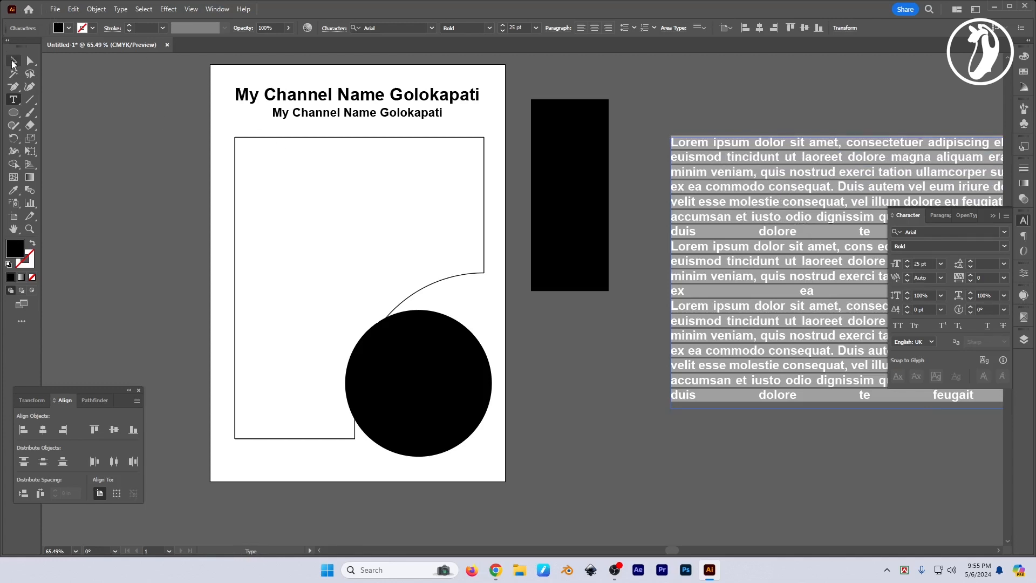
pyautogui.click(73, 9)
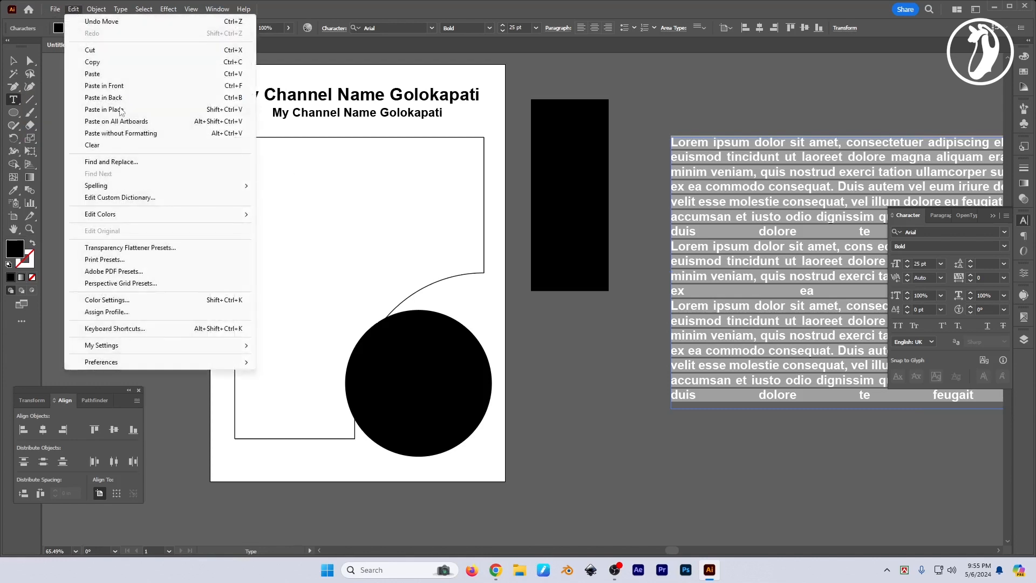
pyautogui.click(94, 63)
pyautogui.click(14, 60)
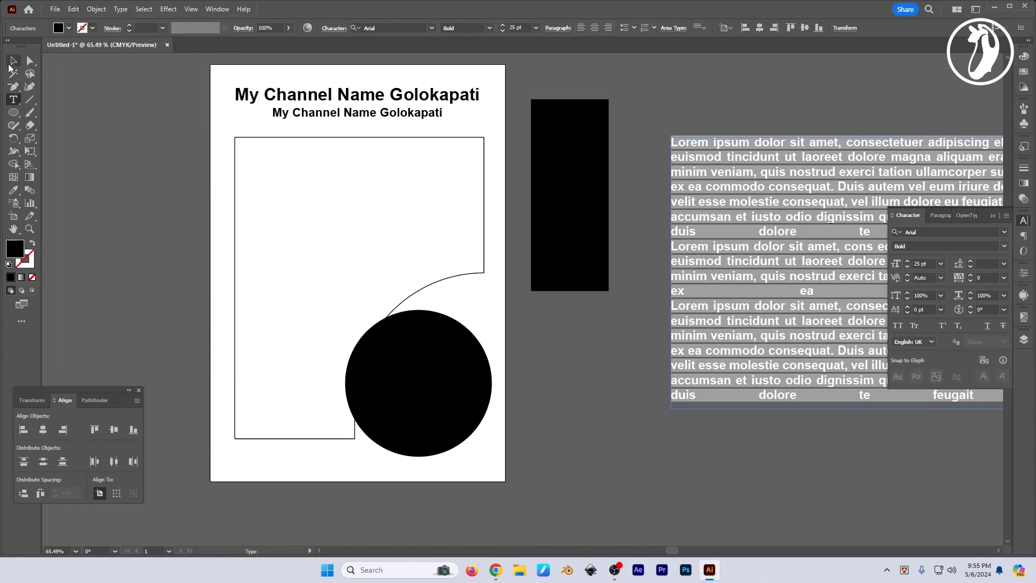
# - Convert the outlined cut-out shape on the artboard into a text frame with the Area Type tool
pyautogui.click(14, 100)
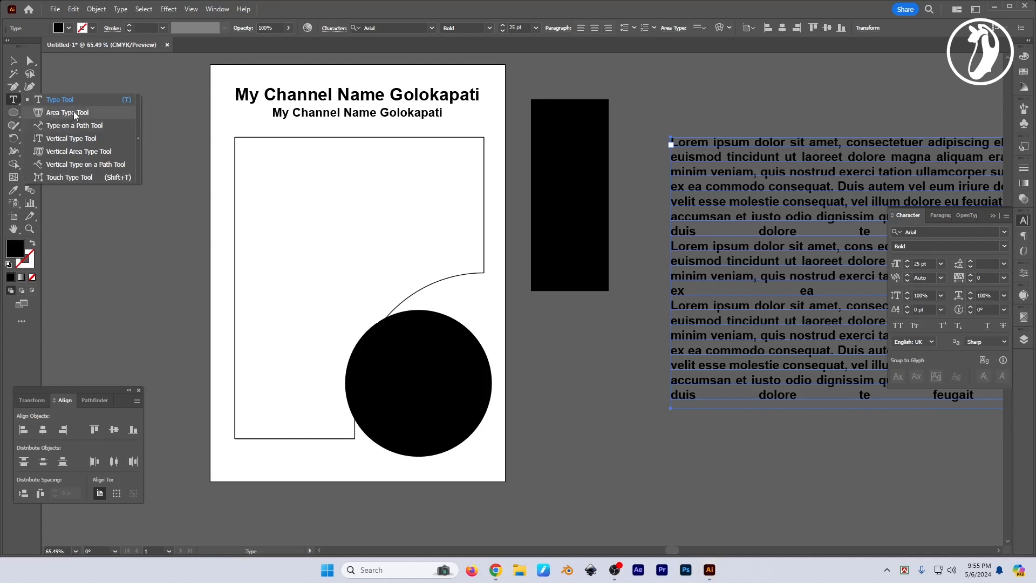
pyautogui.click(73, 113)
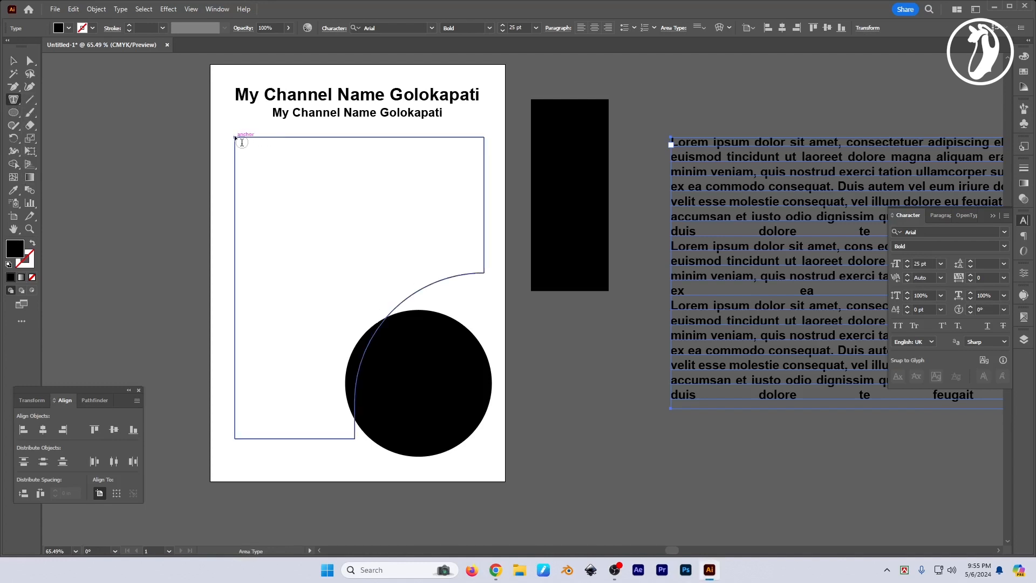
pyautogui.click(252, 157)
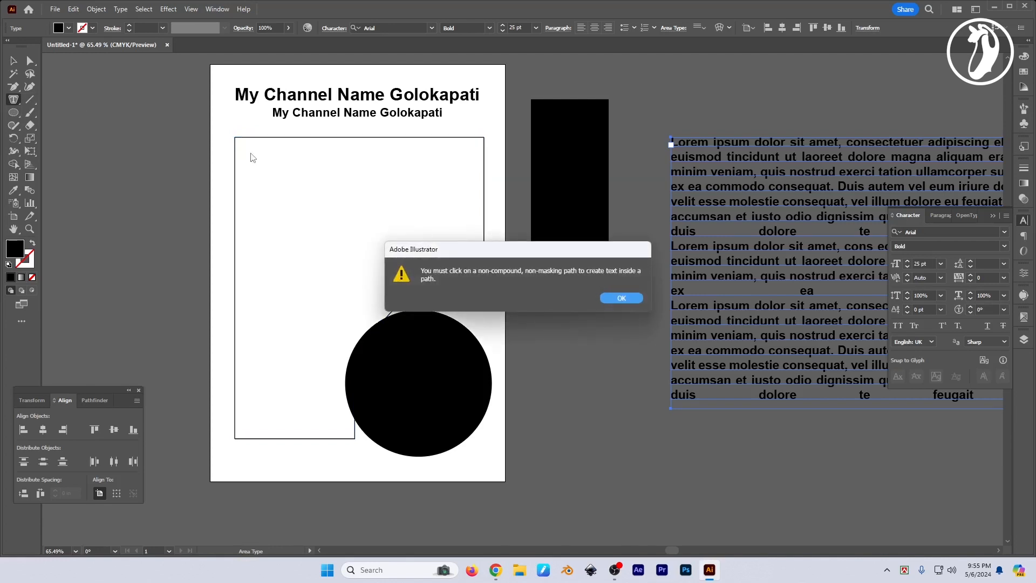
pyautogui.press('Return')
pyautogui.click(241, 139)
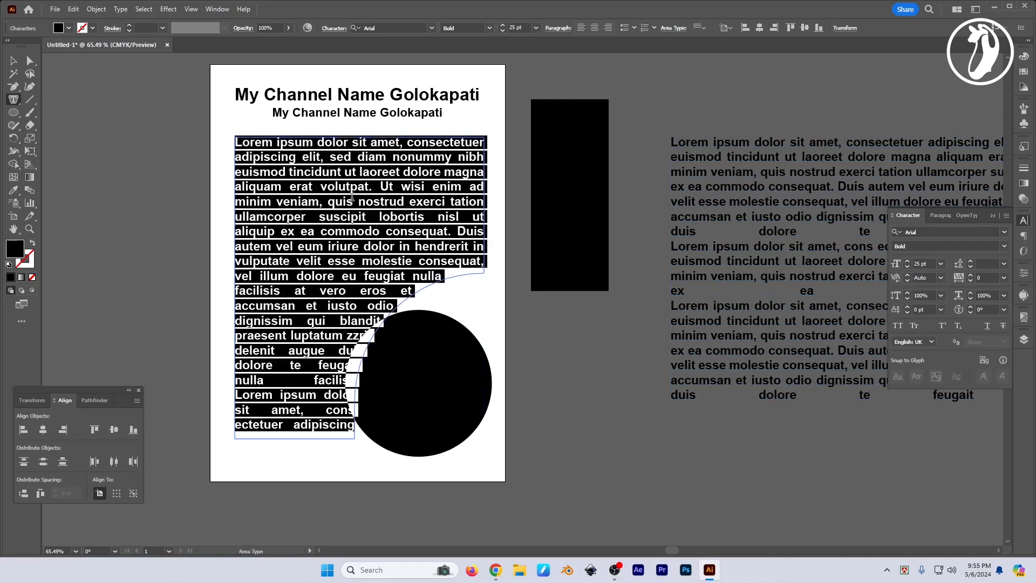
# - Replace the placeholder text inside the cut-out frame with the copied Lorem ipsum text
pyautogui.press('ctrl')
pyautogui.press('BackSpace')
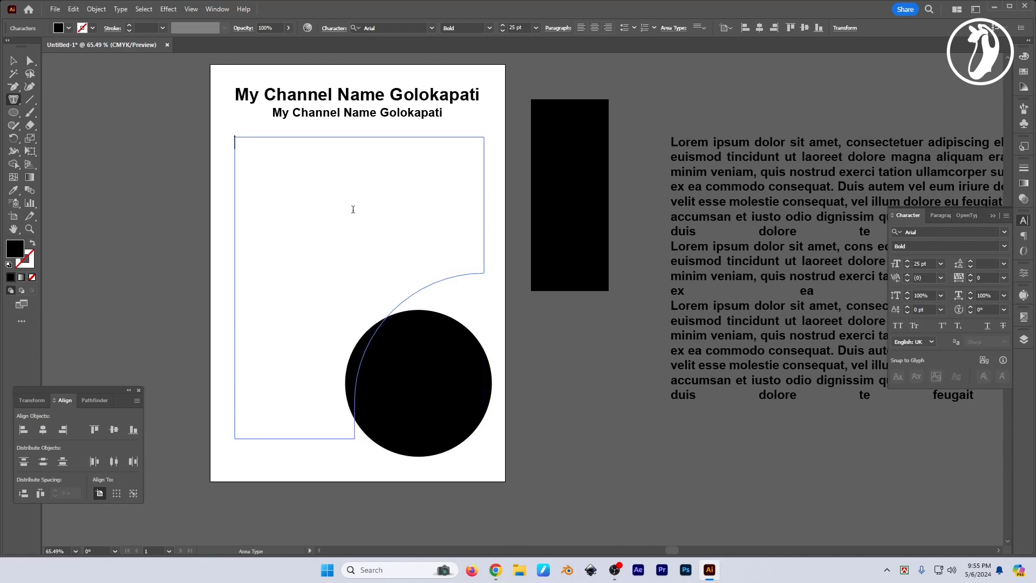
pyautogui.click(352, 211)
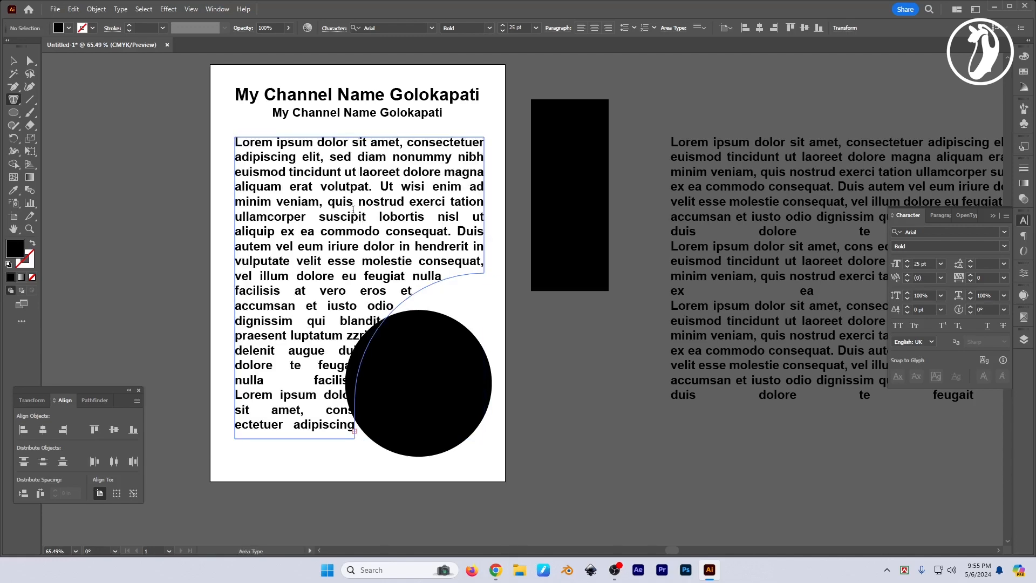
pyautogui.press('Escape')
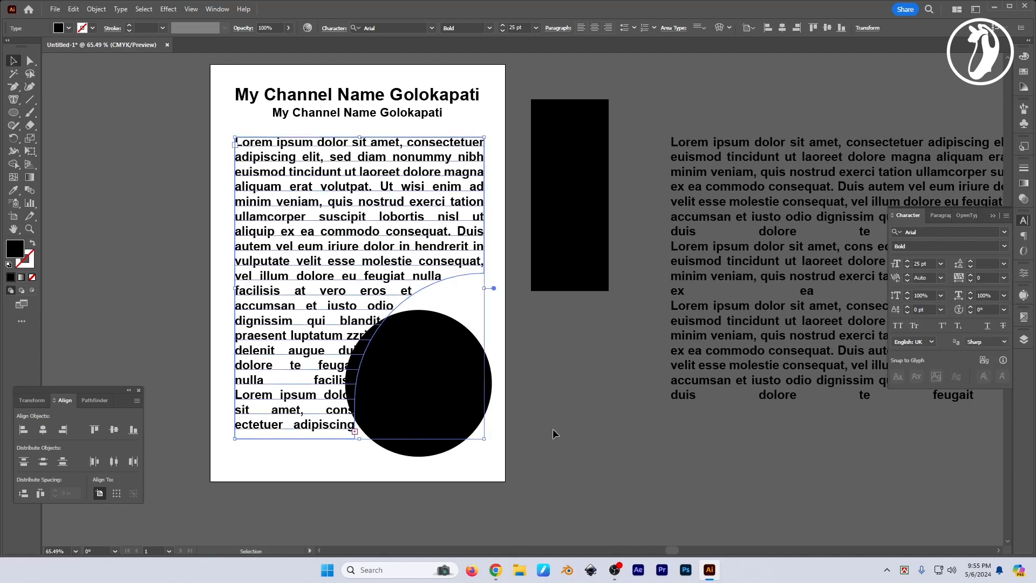
# - Reshape the text frame's curved edge around the black circle, moving its lower curve anchor to about X 3.59 in, Y 9.29 in
pyautogui.click(552, 429)
pyautogui.click(418, 377)
pyautogui.click(318, 358)
pyautogui.press('a')
pyautogui.click(363, 464)
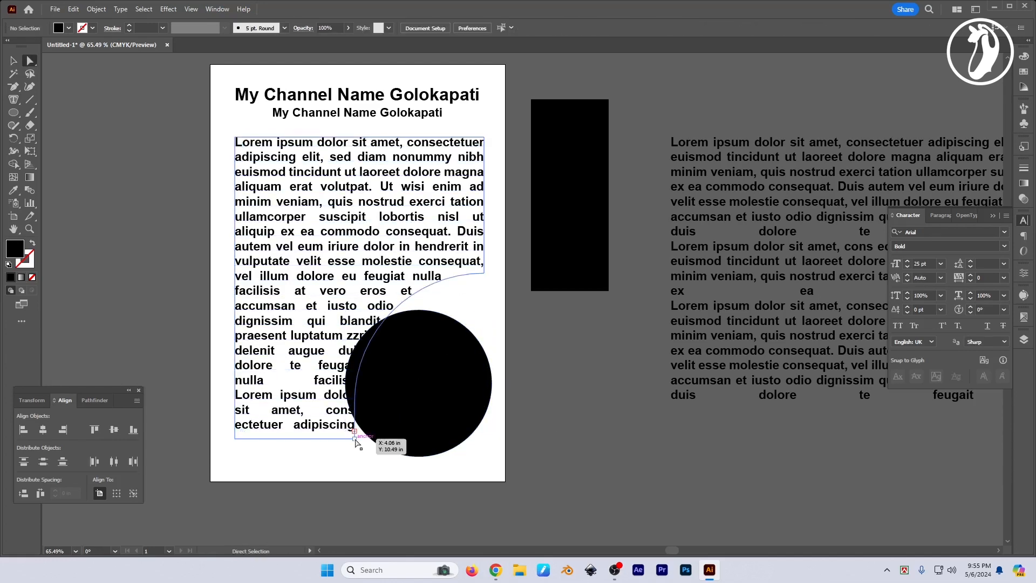
pyautogui.click(355, 439)
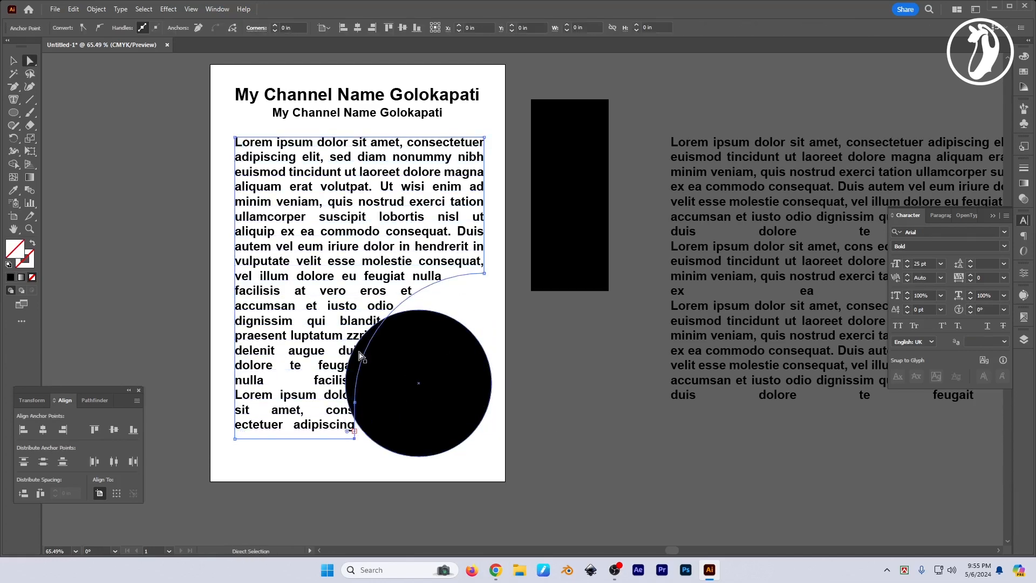
pyautogui.click(484, 273)
pyautogui.moveTo(361, 406); pyautogui.dragTo(354, 398)
pyautogui.moveTo(338, 325); pyautogui.dragTo(335, 298)
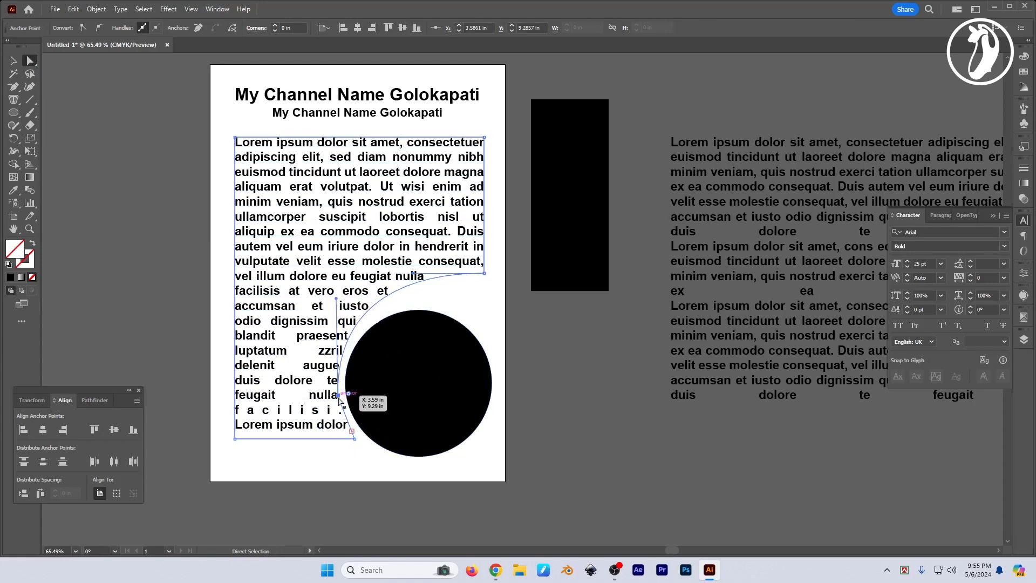
pyautogui.moveTo(372, 395); pyautogui.dragTo(471, 406)
pyautogui.press('v')
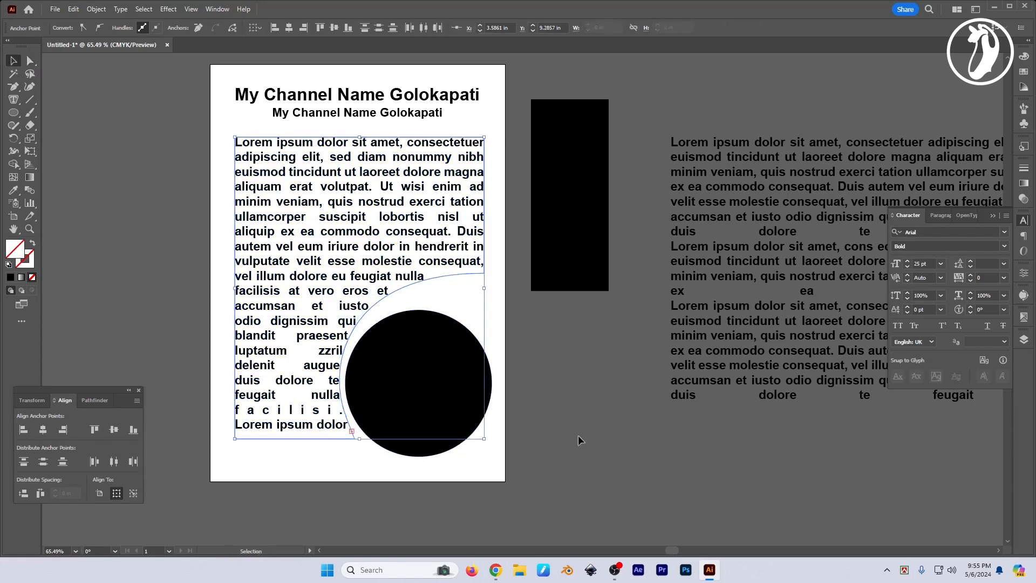
# - Move the black circle slightly up and to the right within the curve of the text
pyautogui.click(583, 436)
pyautogui.moveTo(609, 436); pyautogui.dragTo(627, 433)
pyautogui.moveTo(435, 362); pyautogui.dragTo(441, 350)
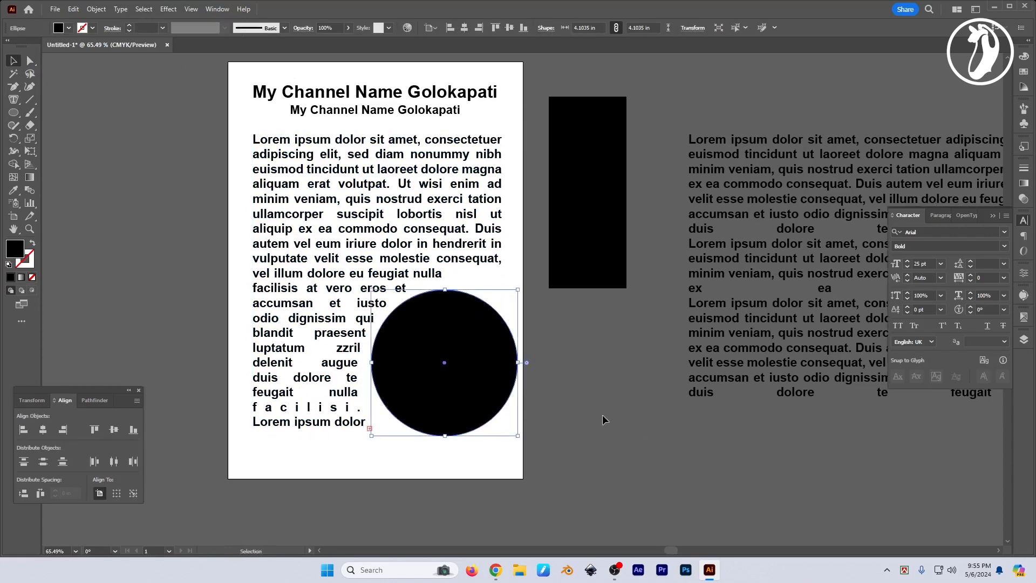
pyautogui.click(603, 414)
pyautogui.scroll(1, 607, 409)
# - Open the "png" logo image from the "my branding logo" folder on drive D
pyautogui.hotkey('ctrl', 'o')
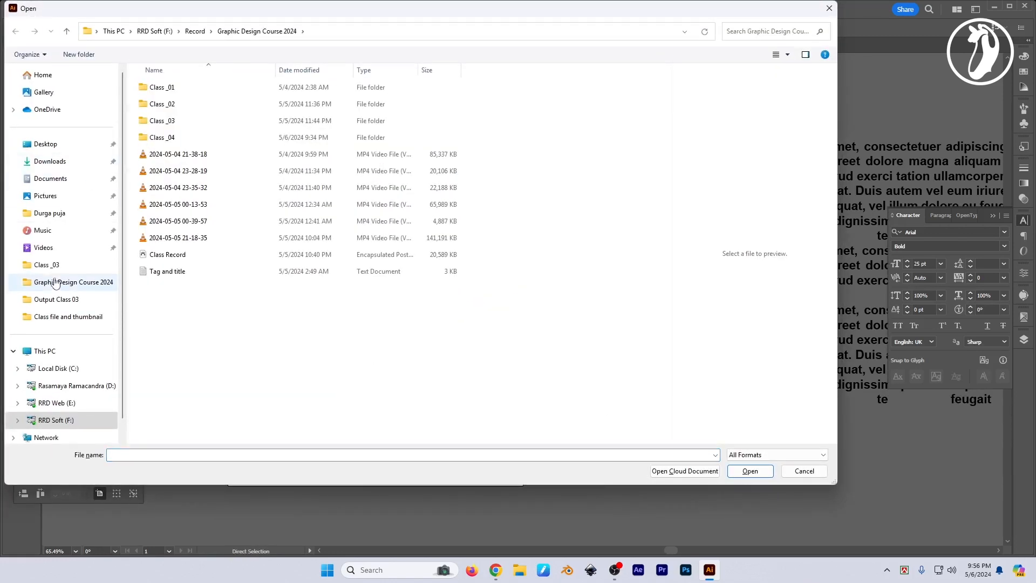
pyautogui.click(56, 318)
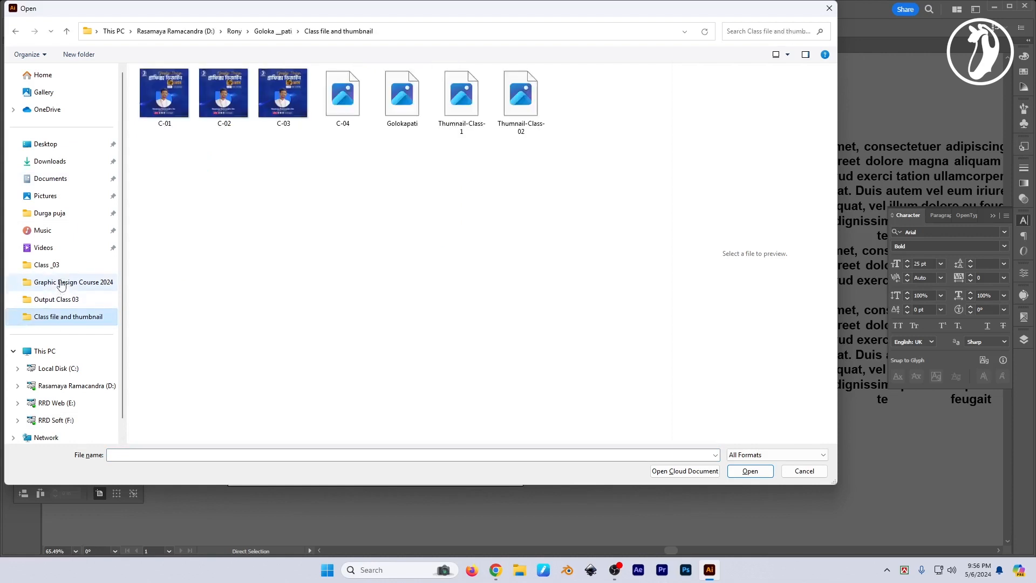
pyautogui.click(62, 285)
pyautogui.click(48, 352)
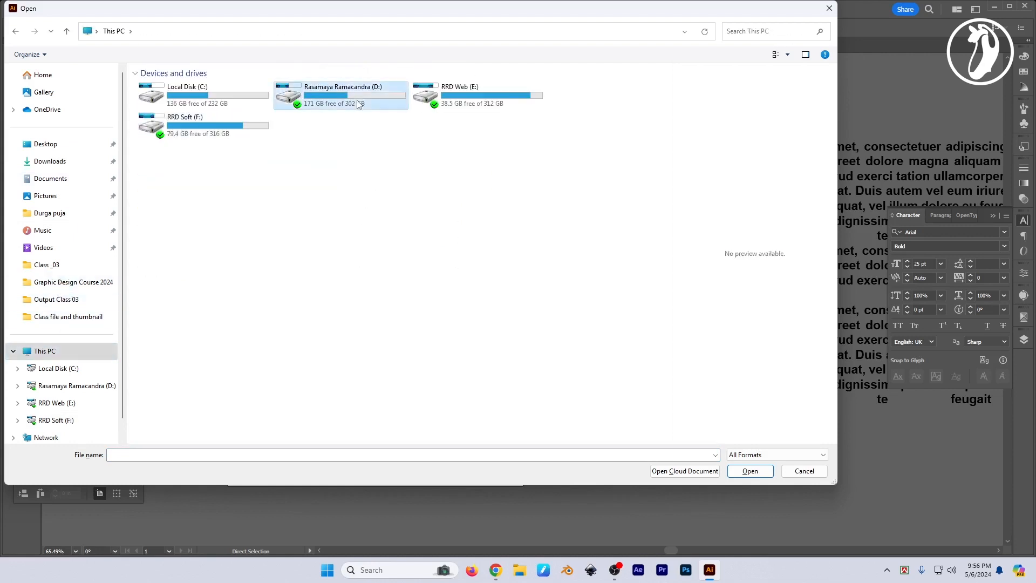
pyautogui.doubleClick(359, 102)
pyautogui.doubleClick(168, 190)
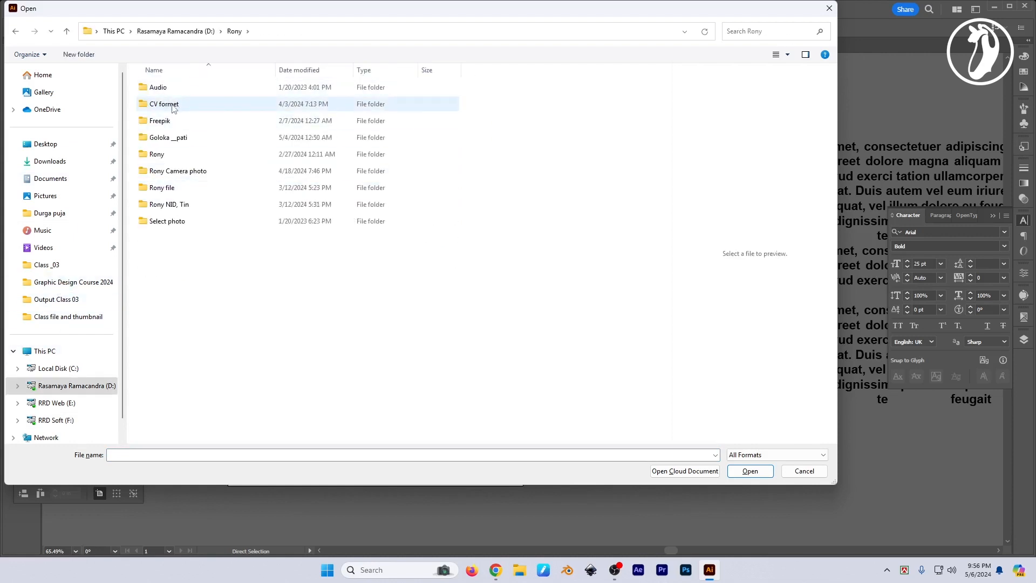
pyautogui.click(174, 105)
pyautogui.doubleClick(170, 138)
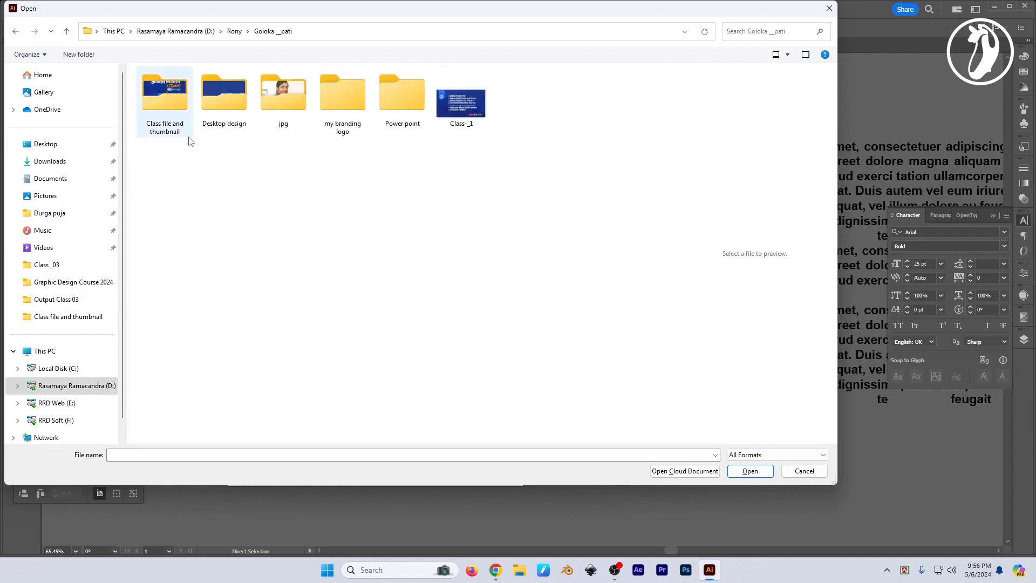
pyautogui.click(342, 118)
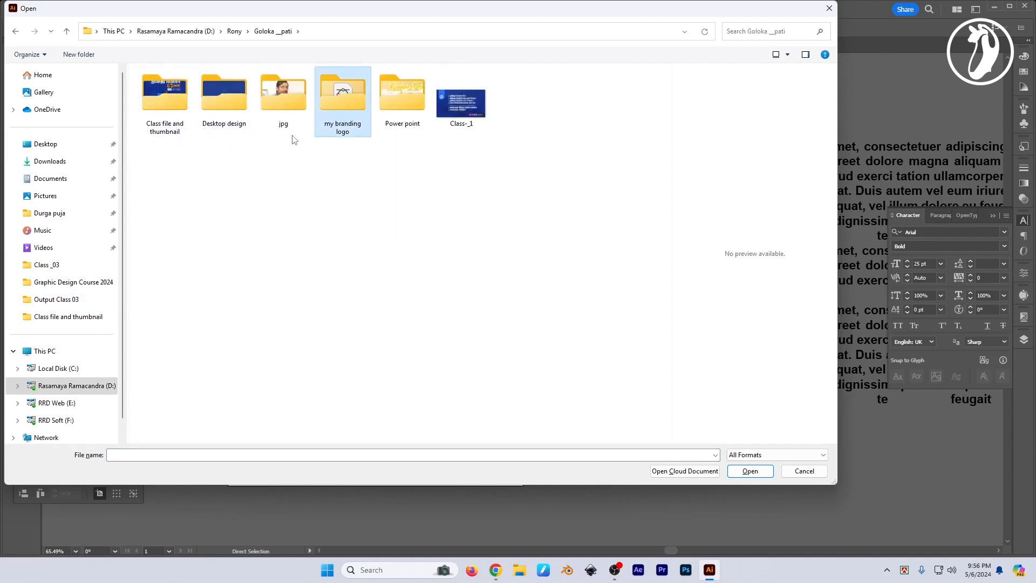
pyautogui.doubleClick(338, 98)
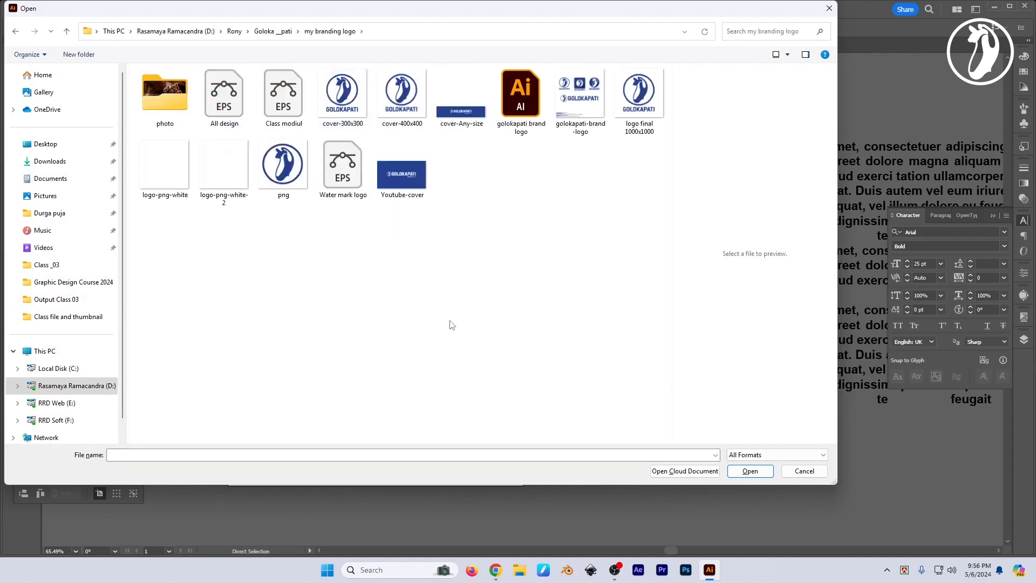
pyautogui.doubleClick(283, 164)
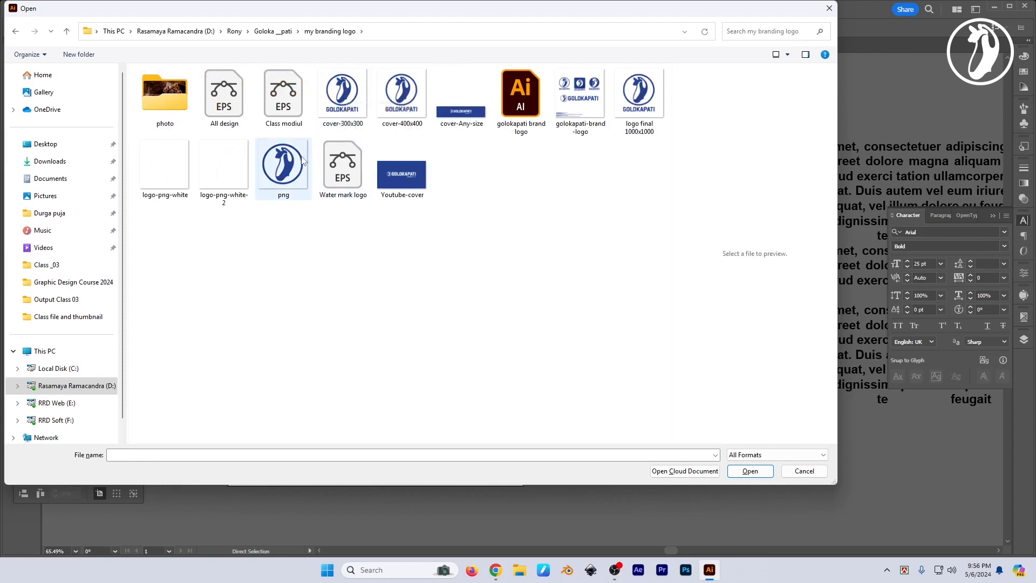
# - Cut the logo out of the opened image file and close that file without saving
pyautogui.hotkey('ctrl', 'a')
pyautogui.hotkey('ctrl', 'x')
pyautogui.hotkey('ctrl', 'w')
pyautogui.press('n')
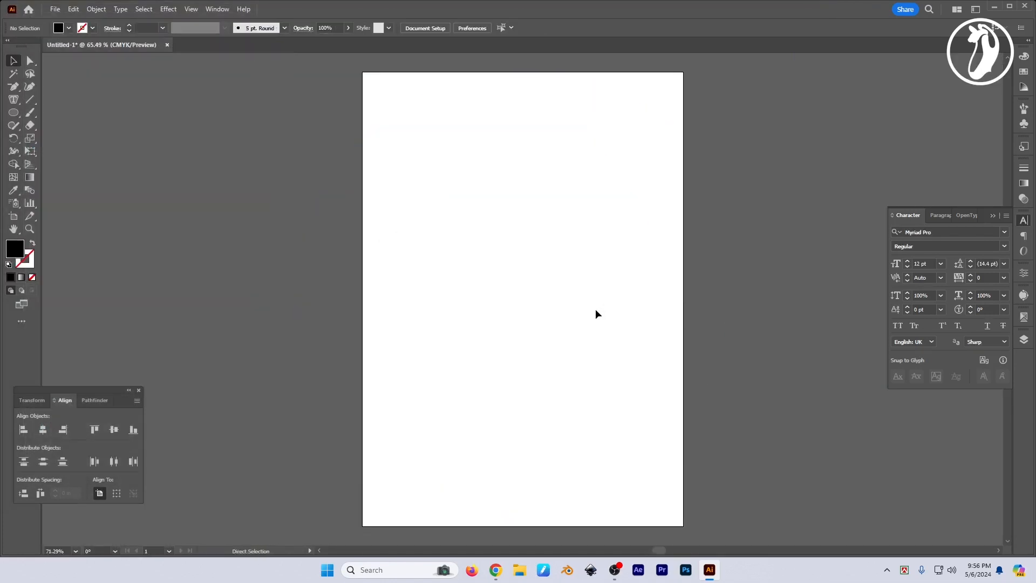
# - Paste the logo into the Untitled-1 document and scale it down to fit centred over the black circle
pyautogui.press('Tab')
pyautogui.moveTo(616, 396); pyautogui.dragTo(633, 382)
pyautogui.moveTo(436, 341); pyautogui.dragTo(633, 387)
pyautogui.hotkey('ctrl', 'v')
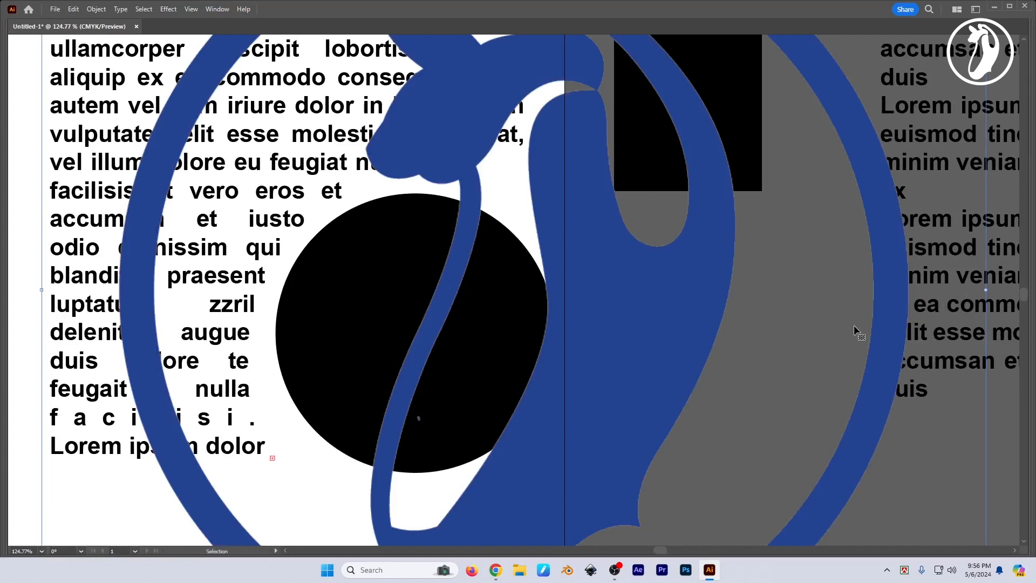
pyautogui.moveTo(985, 290); pyautogui.dragTo(629, 319)
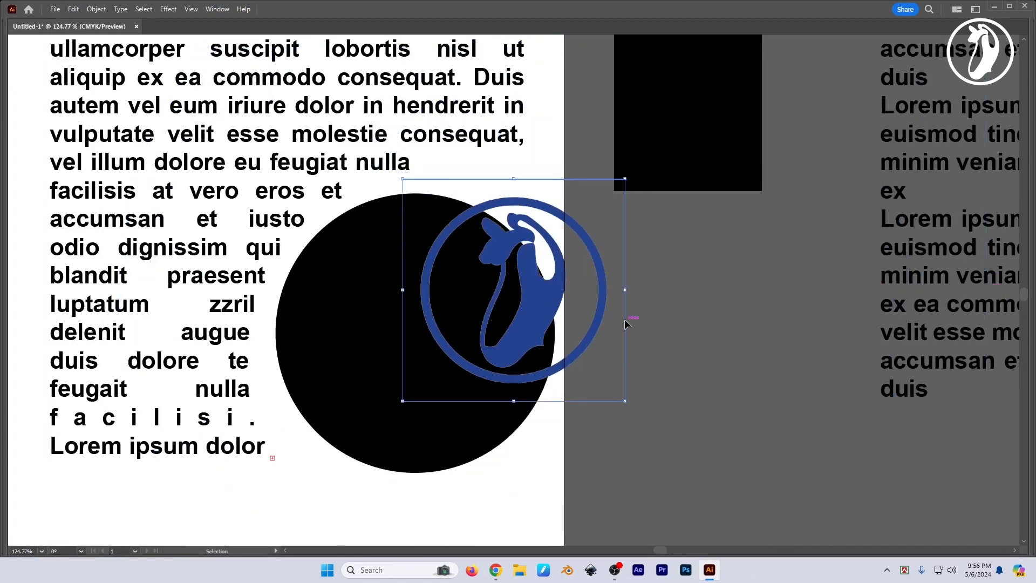
pyautogui.moveTo(544, 315); pyautogui.dragTo(448, 351)
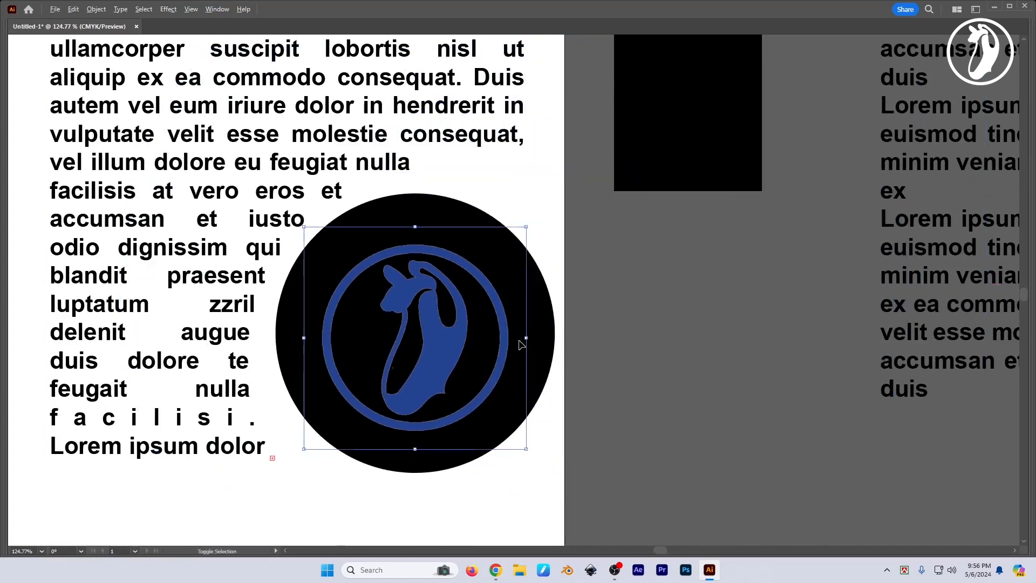
pyautogui.moveTo(524, 341); pyautogui.dragTo(561, 342)
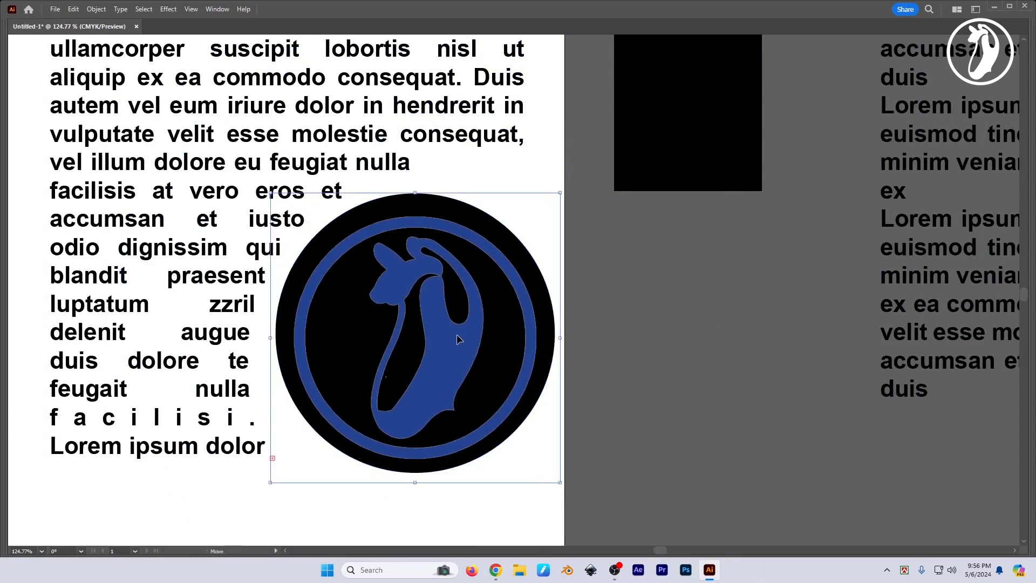
pyautogui.click(681, 372)
# - Open the "All design" EPS file from the "my branding logo" folder
pyautogui.hotkey('ctrl', 'o')
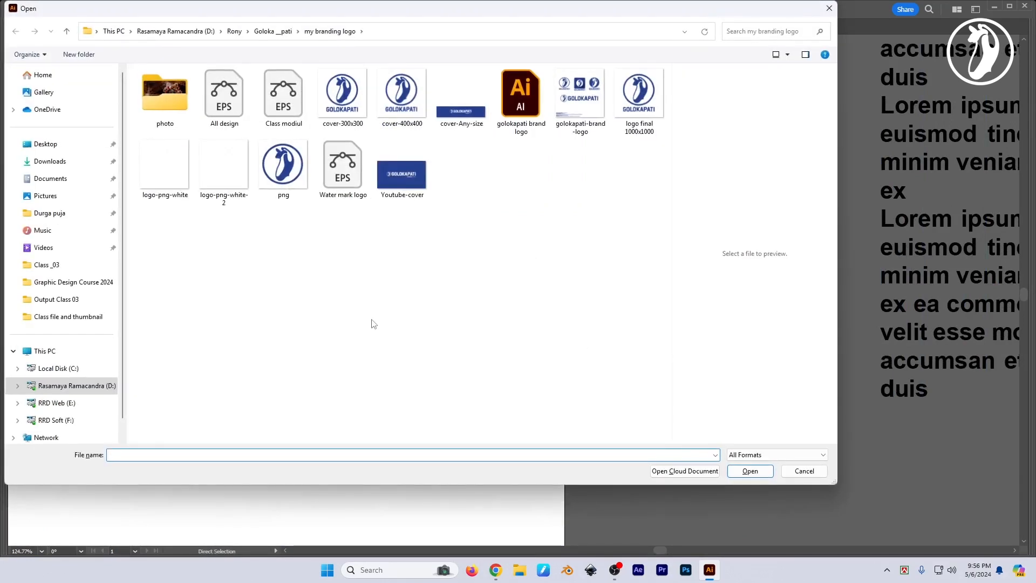
pyautogui.click(223, 94)
pyautogui.press('Return')
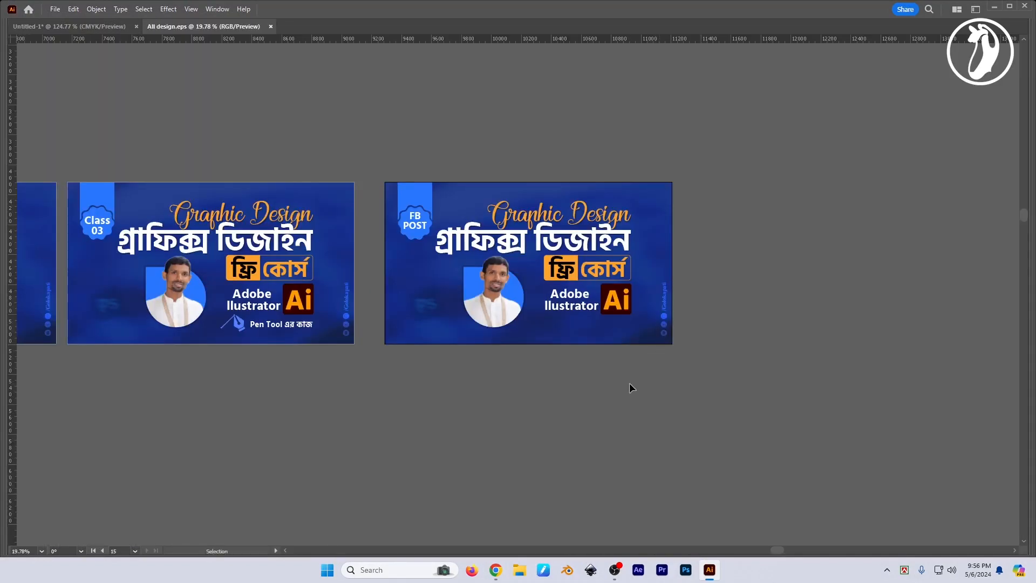
# - Move the circular blue logo without lettering off its white artboard onto the empty canvas beside it
pyautogui.moveTo(448, 352); pyautogui.dragTo(742, 288)
pyautogui.scroll(-5, 563, 353)
pyautogui.moveTo(558, 430); pyautogui.dragTo(522, 271)
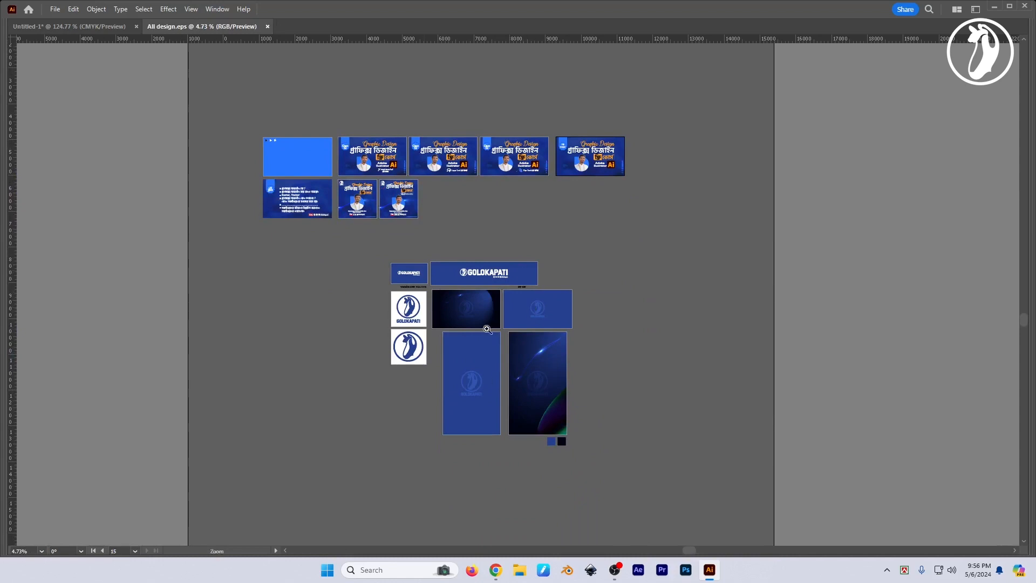
pyautogui.moveTo(487, 329); pyautogui.dragTo(608, 381)
pyautogui.moveTo(609, 380); pyautogui.dragTo(614, 342)
pyautogui.click(459, 292)
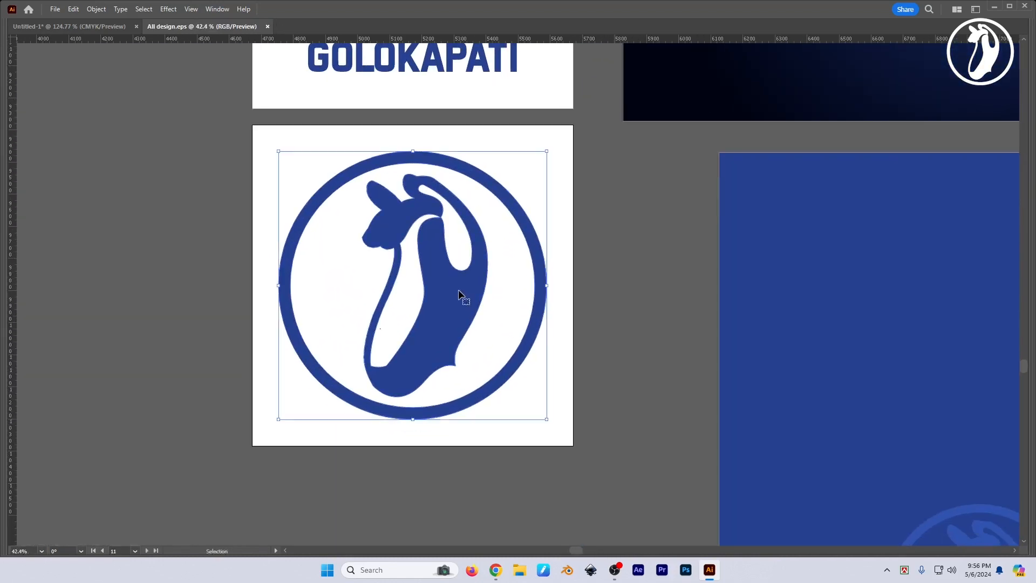
pyautogui.moveTo(458, 289); pyautogui.dragTo(248, 275)
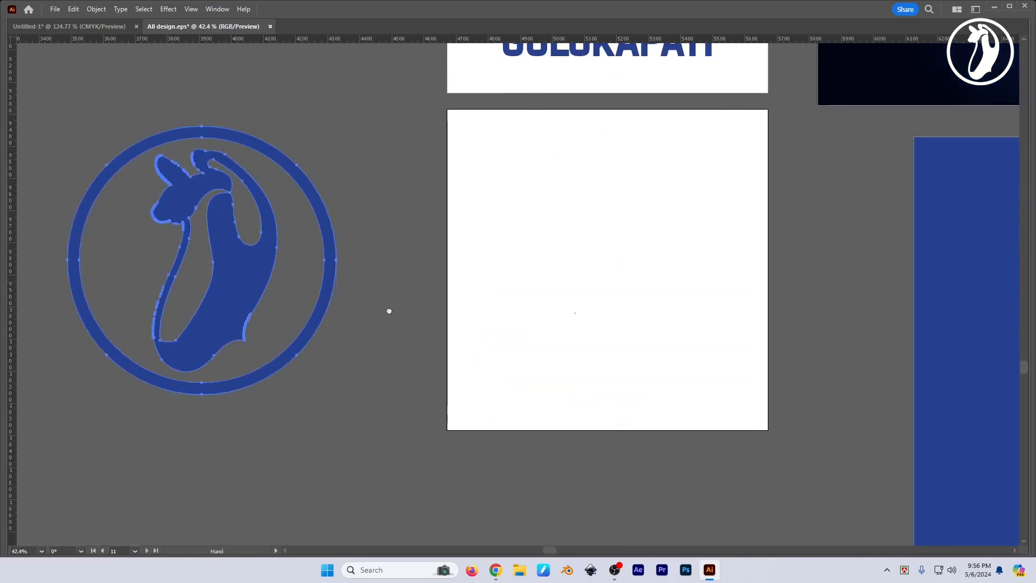
pyautogui.moveTo(389, 311); pyautogui.dragTo(532, 344)
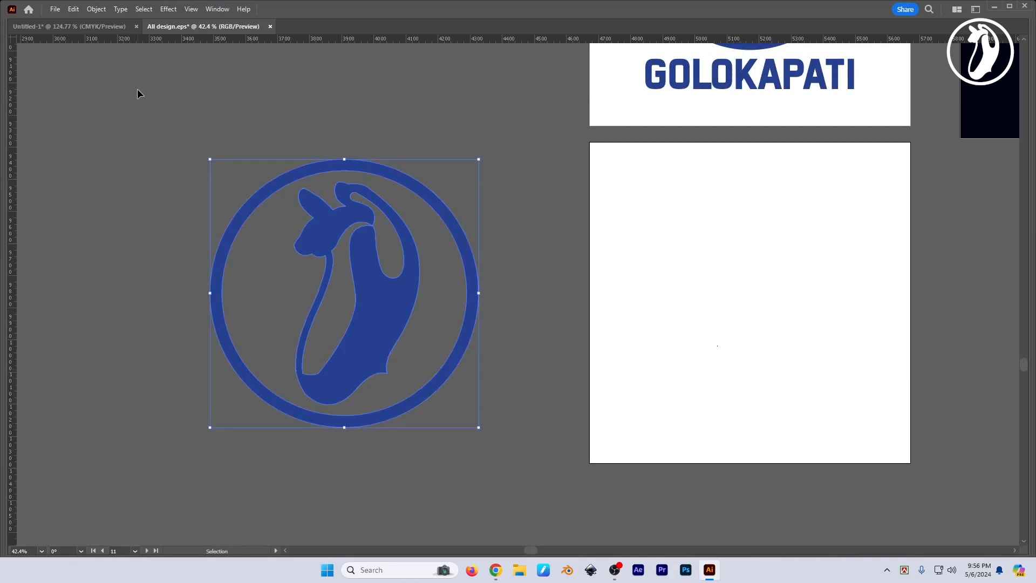
pyautogui.press('Tab')
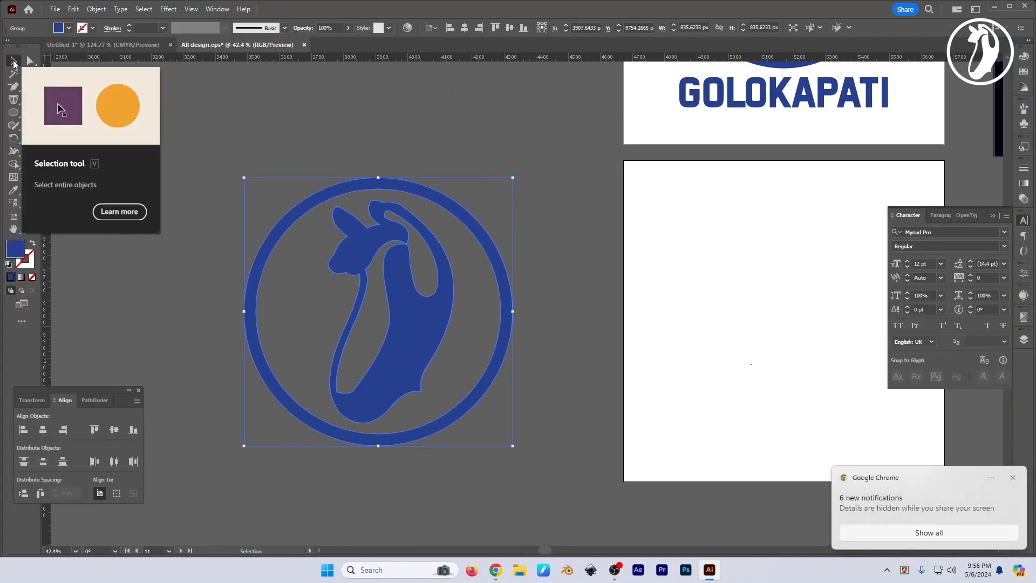
# - Copy the circular blue logo from the All design file, undoing the cut made first
pyautogui.click(55, 10)
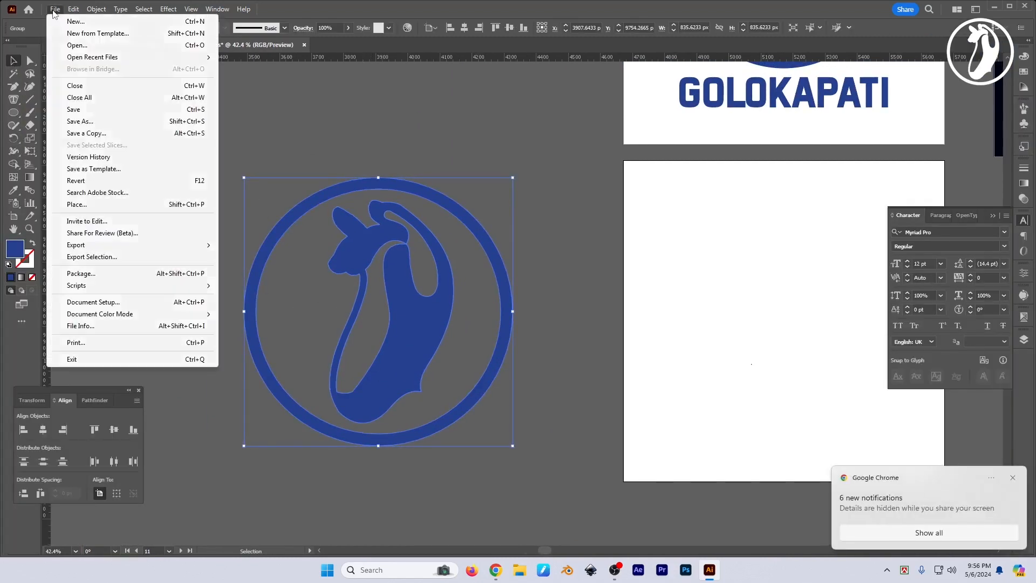
pyautogui.moveTo(74, 10)
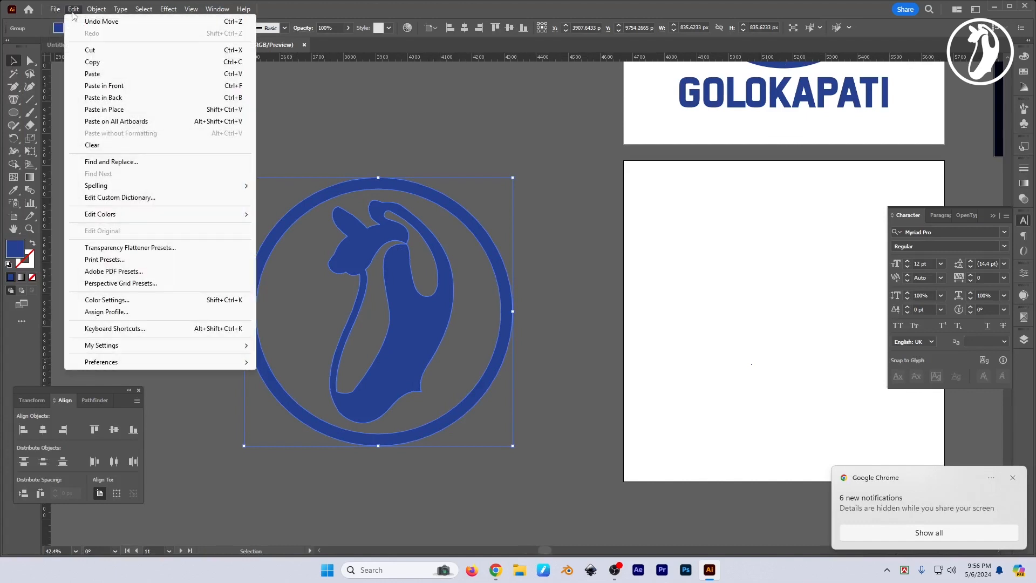
pyautogui.click(86, 47)
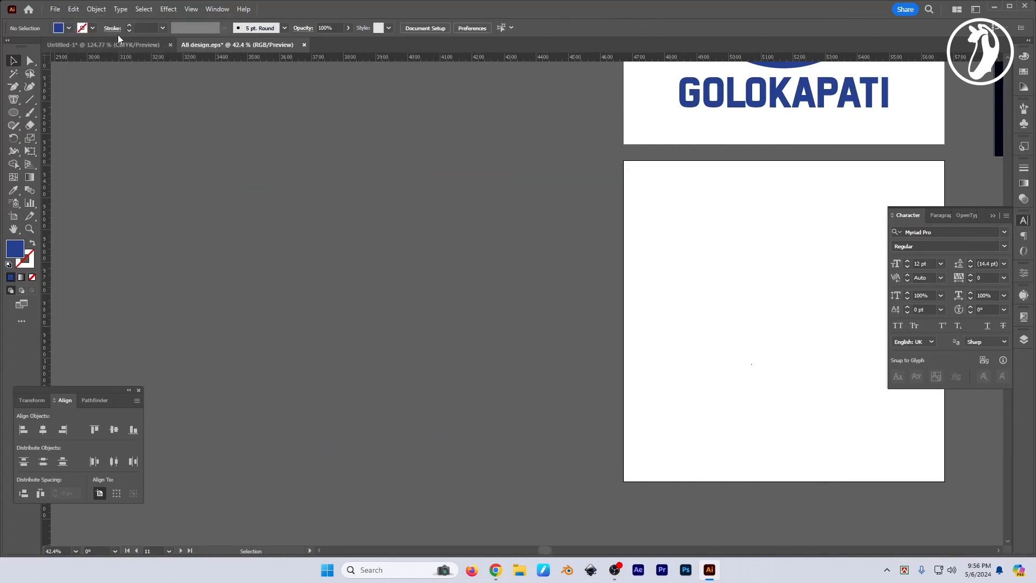
pyautogui.hotkey('ctrl', 'z')
pyautogui.click(73, 9)
pyautogui.click(92, 62)
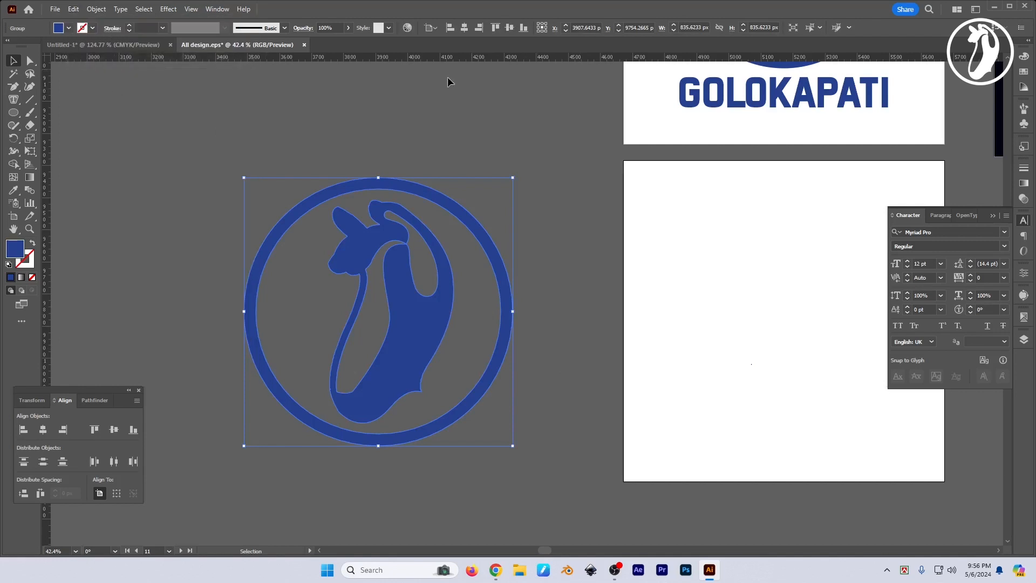
# - Paste the logo into the Untitled-1 document and scale it down to about 2.31 in, centred over the black circle
pyautogui.click(114, 45)
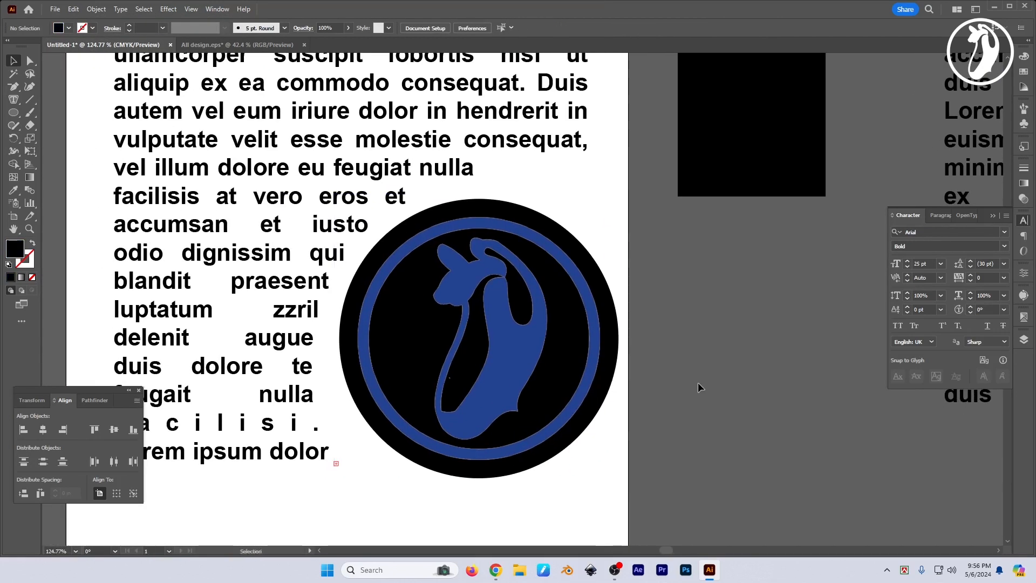
pyautogui.click(74, 9)
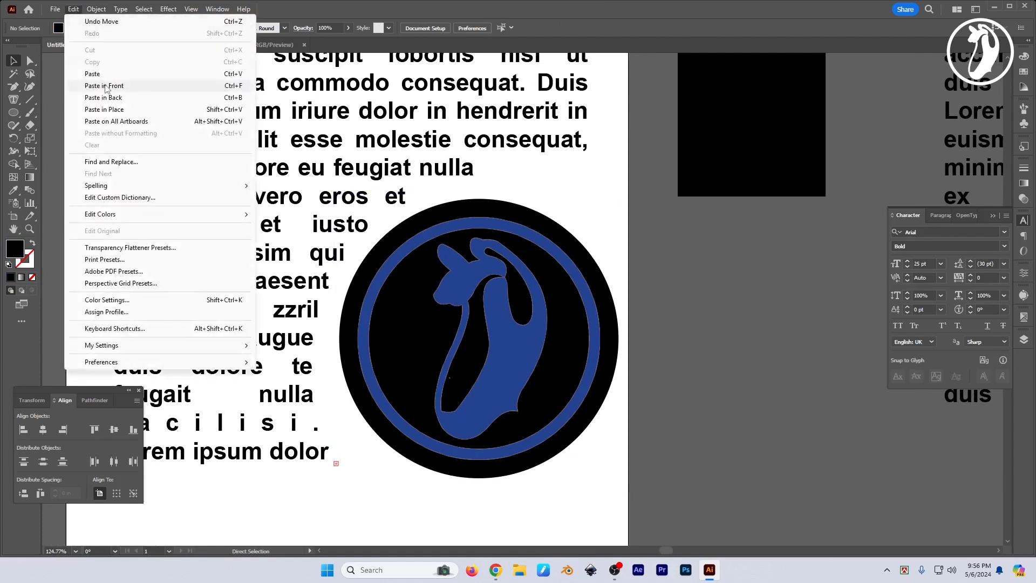
pyautogui.click(102, 75)
pyautogui.press('a')
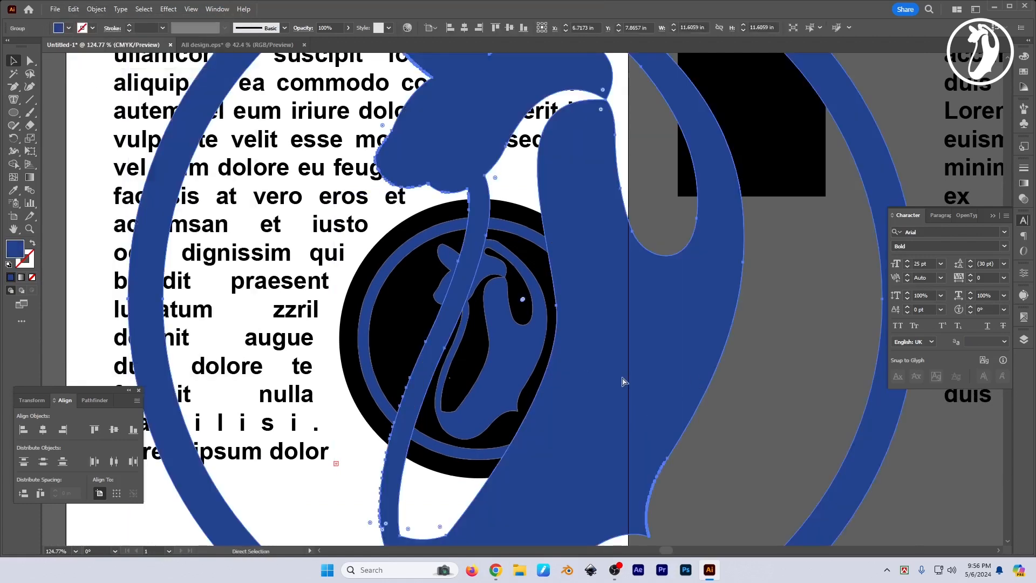
pyautogui.moveTo(639, 363); pyautogui.dragTo(519, 351)
pyautogui.moveTo(695, 367); pyautogui.dragTo(578, 363)
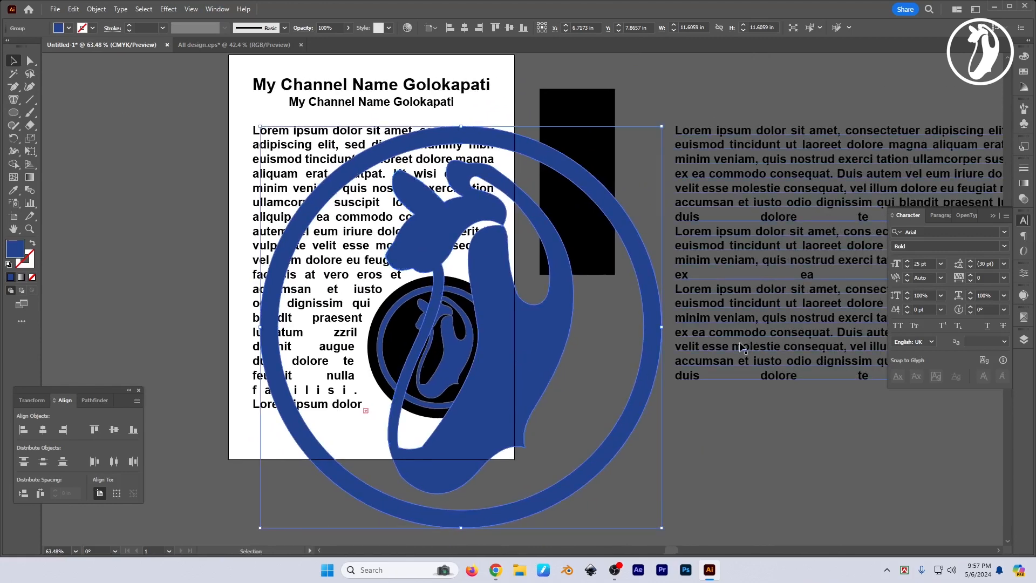
pyautogui.moveTo(661, 327); pyautogui.dragTo(596, 330)
pyautogui.moveTo(547, 271); pyautogui.dragTo(506, 309)
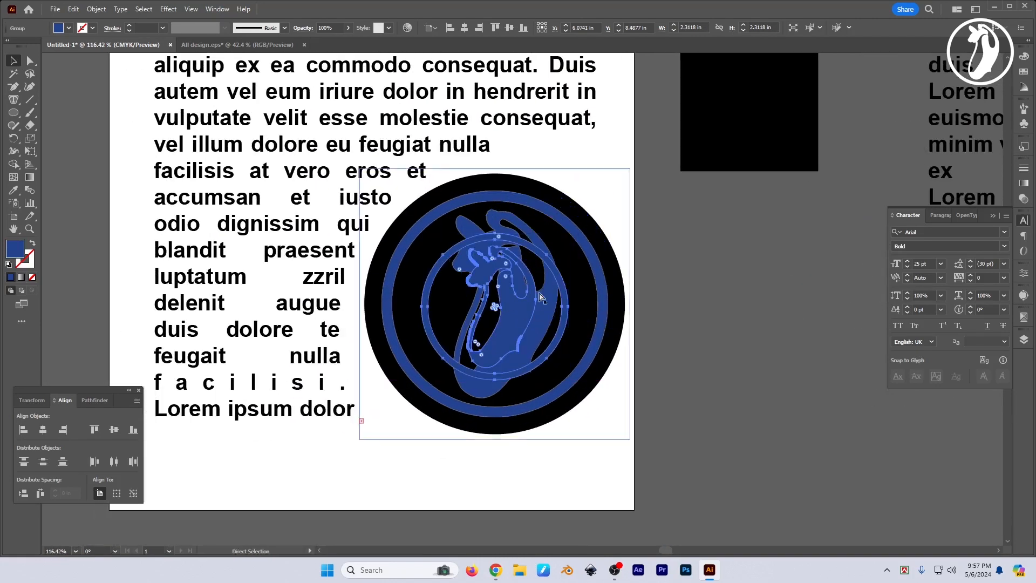
# - Delete the smaller pasted logo copy and undo the deletion of the original logo over the black circle
pyautogui.press('Delete')
pyautogui.click(598, 272)
pyautogui.press('Delete')
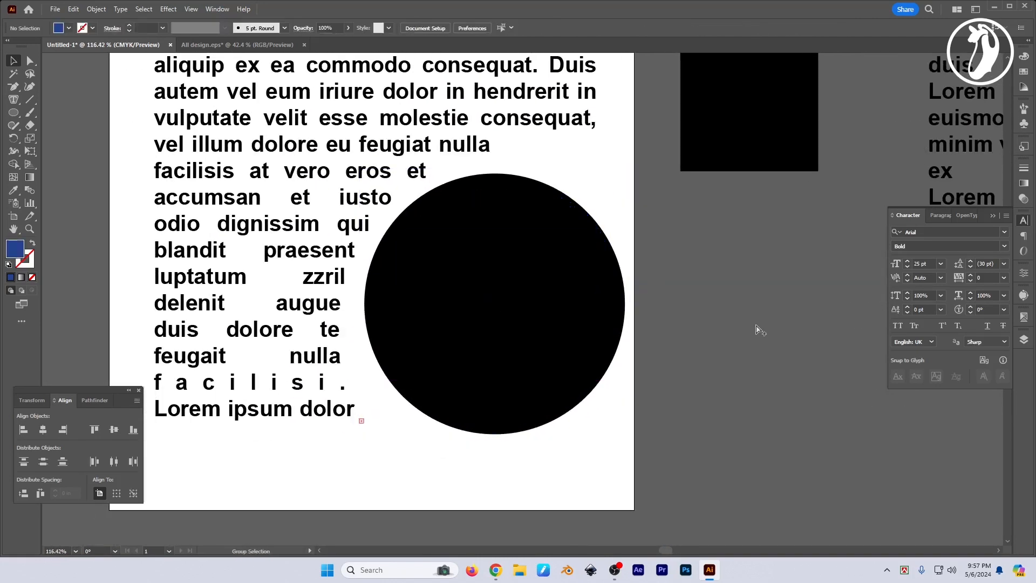
pyautogui.hotkey('ctrl', 'z')
# - Make a concentric circle about 3.75 in wide inside the black circle, behind the logo, and fill it white
pyautogui.moveTo(573, 309); pyautogui.dragTo(614, 304)
pyautogui.click(623, 301)
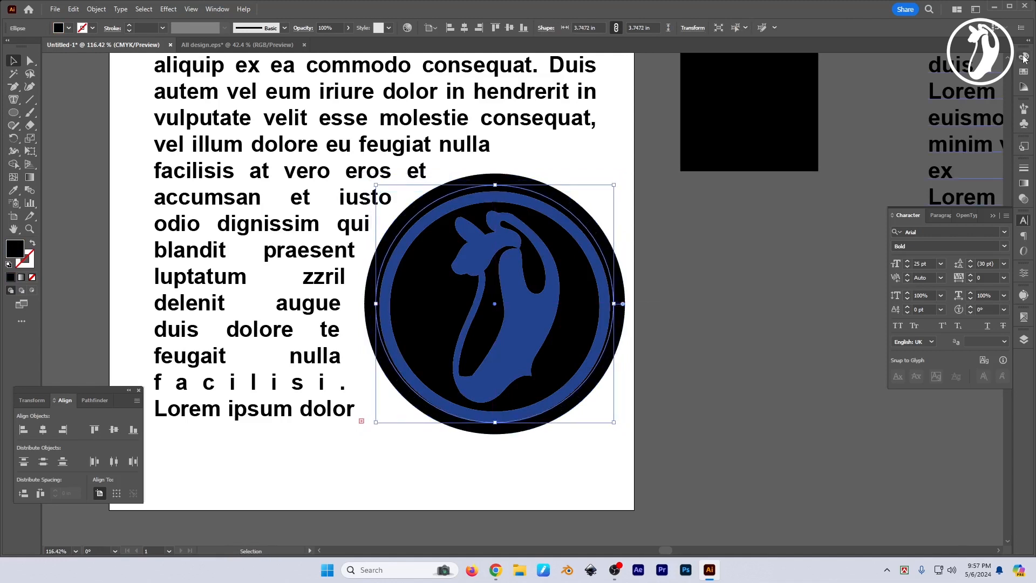
pyautogui.click(1024, 57)
pyautogui.click(904, 125)
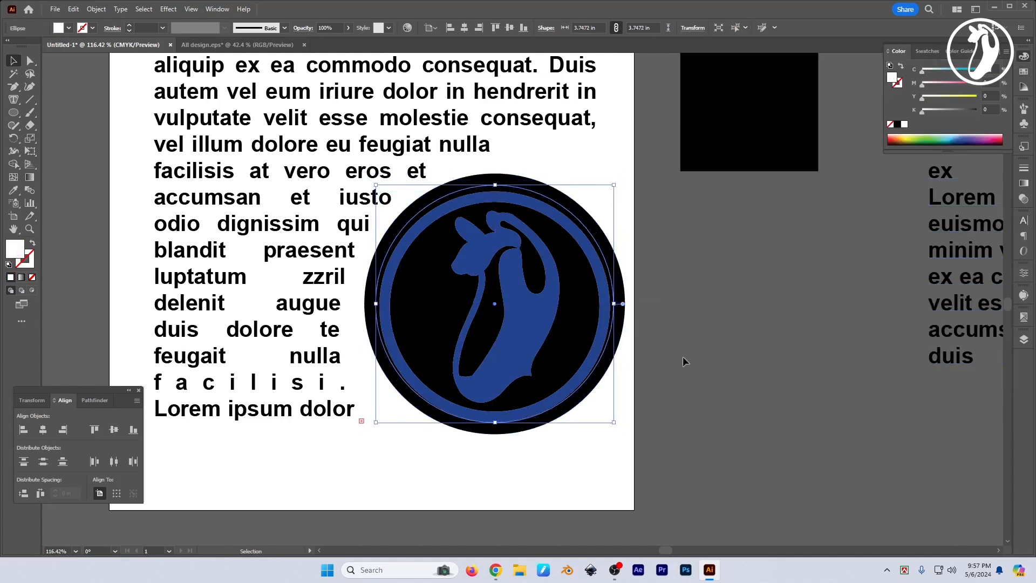
pyautogui.hotkey('ctrl', 'z')
pyautogui.hotkey('ctrl', 'z')
pyautogui.hotkey('ctrl', 'z')
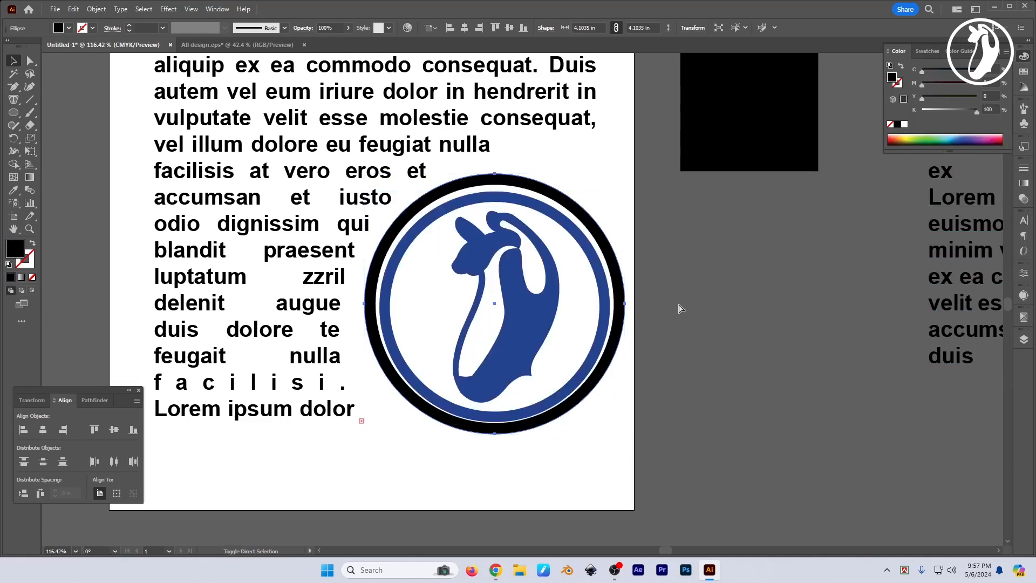
pyautogui.click(698, 333)
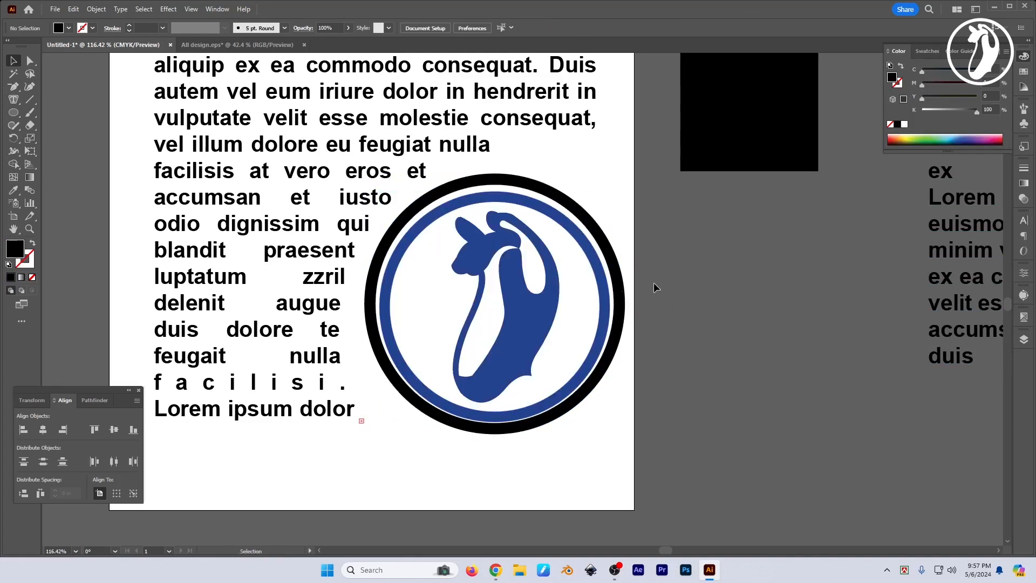
# - Swap the fill and stroke of the outer black circle, leaving only a thin black outline around the logo
pyautogui.click(621, 283)
pyautogui.hotkey('shift', 'x')
pyautogui.click(679, 315)
pyautogui.scroll(-3, 674, 337)
pyautogui.scroll(-3, 686, 365)
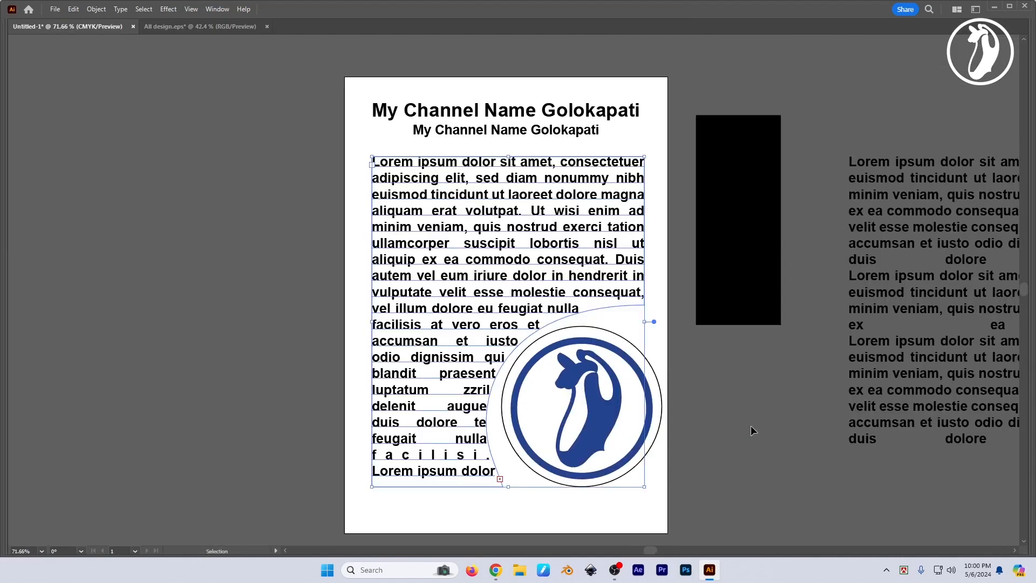
pyautogui.scroll(-2, 750, 425)
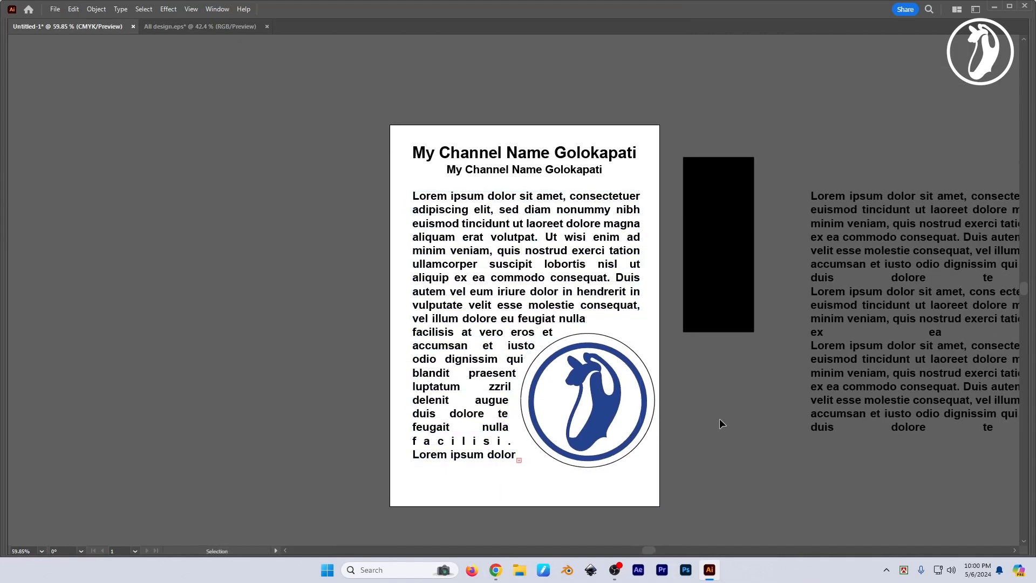
pyautogui.press('Tab')
pyautogui.scroll(-2, 720, 424)
pyautogui.moveTo(720, 433); pyautogui.dragTo(659, 426)
pyautogui.scroll(2, 660, 426)
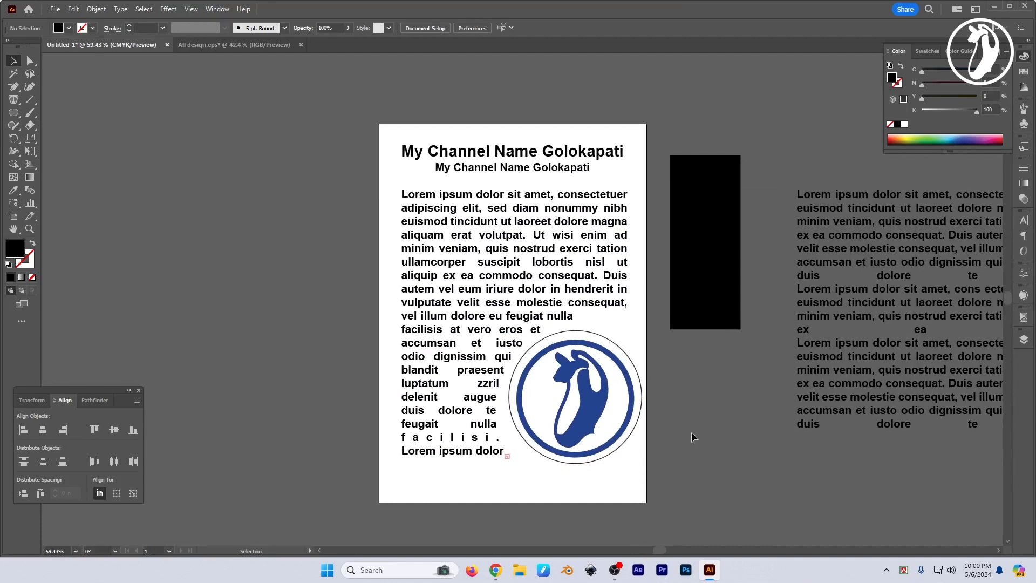
pyautogui.click(556, 292)
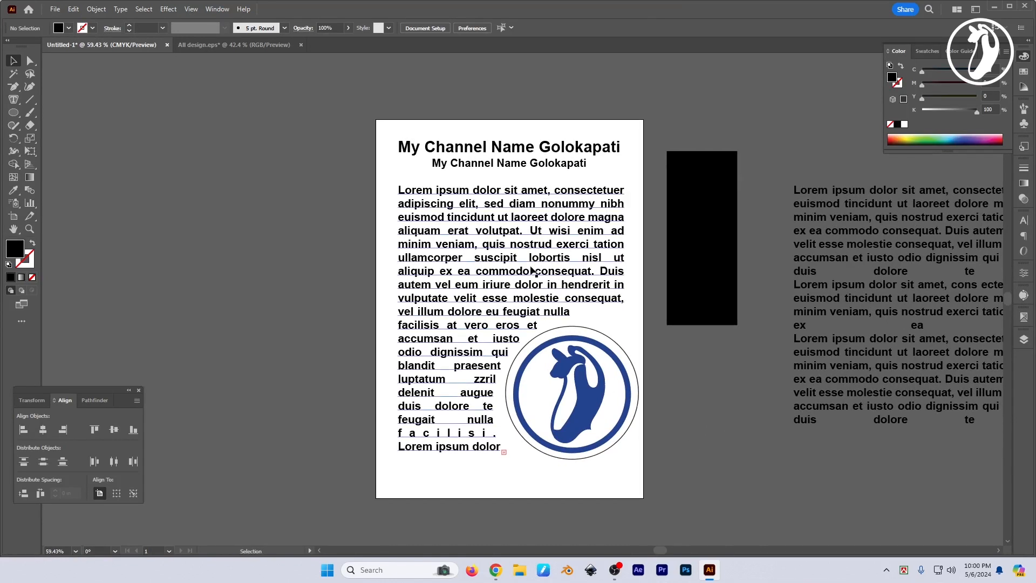
pyautogui.moveTo(12, 99); pyautogui.dragTo(58, 116)
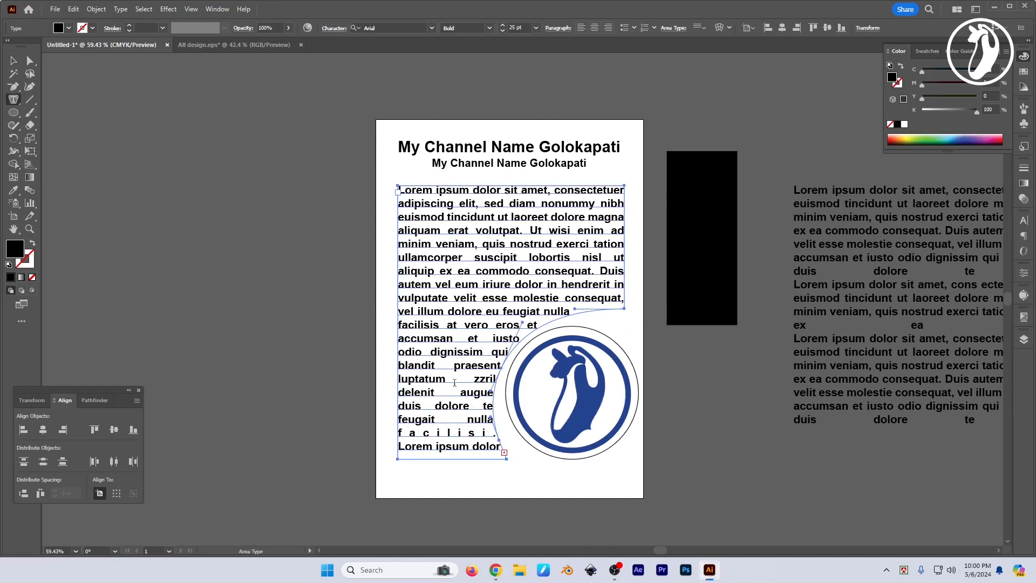
pyautogui.click(534, 282)
pyautogui.press('Escape')
pyautogui.click(696, 426)
pyautogui.moveTo(686, 449); pyautogui.dragTo(704, 432)
pyautogui.scroll(-2, 680, 430)
pyautogui.hotkey('shift', 'o')
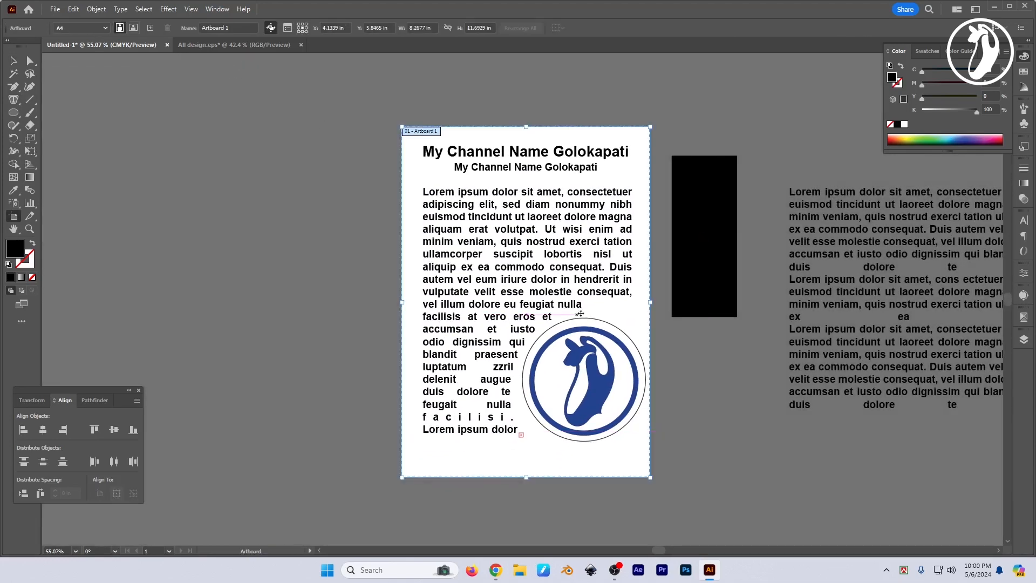
pyautogui.moveTo(581, 313); pyautogui.dragTo(318, 312)
pyautogui.hotkey('ctrl', 'z')
pyautogui.press('v')
# - Delete the black rectangle and the spare Lorem ipsum text block lying beside the artboard
pyautogui.moveTo(770, 335); pyautogui.dragTo(612, 316)
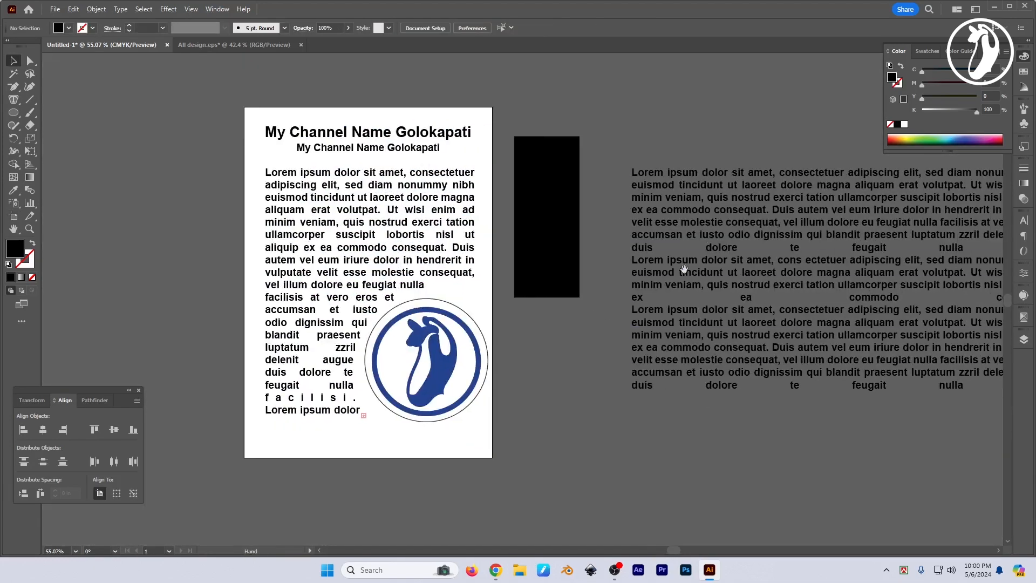
pyautogui.moveTo(675, 118); pyautogui.dragTo(559, 328)
pyautogui.press('Delete')
# - Add a second blank A4 artboard beside the page with the logo
pyautogui.hotkey('shift', 'o')
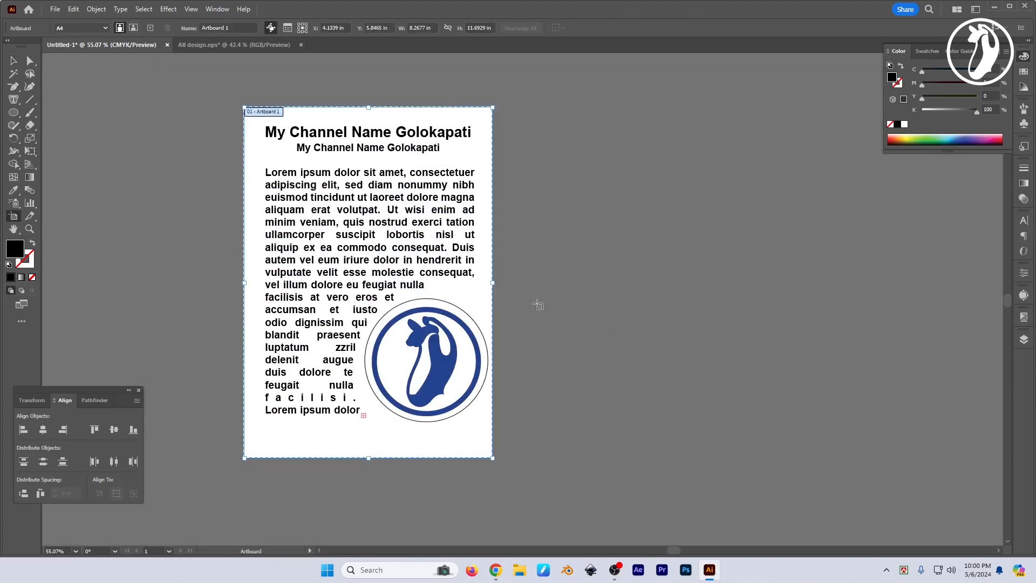
pyautogui.click(150, 28)
pyautogui.press('v')
pyautogui.moveTo(617, 331); pyautogui.dragTo(701, 310)
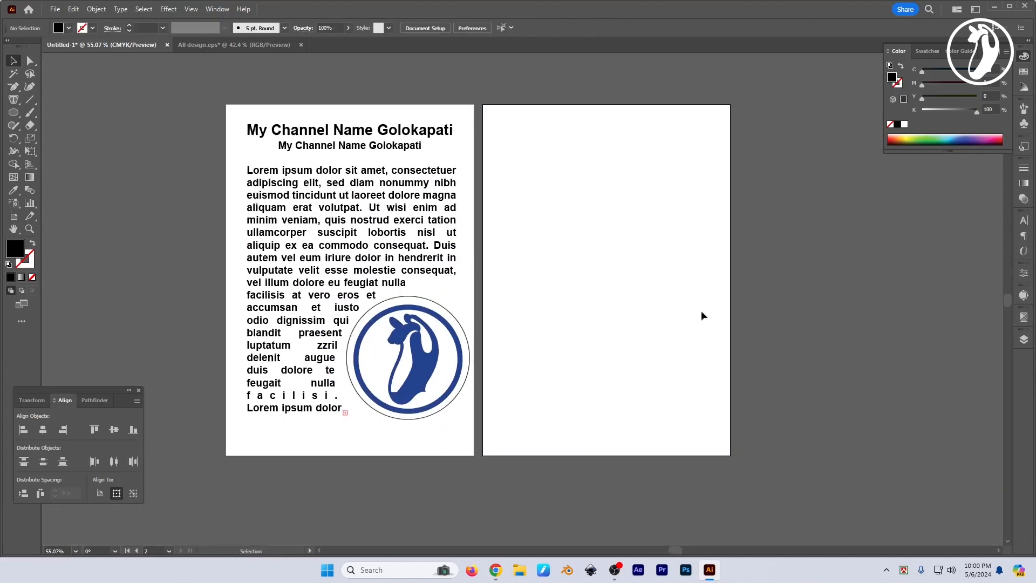
# - Hide the side panels around the canvas while keeping the tools and control bar visible
pyautogui.press('Tab')
pyautogui.scroll(3, 617, 330)
pyautogui.moveTo(604, 326); pyautogui.dragTo(629, 342)
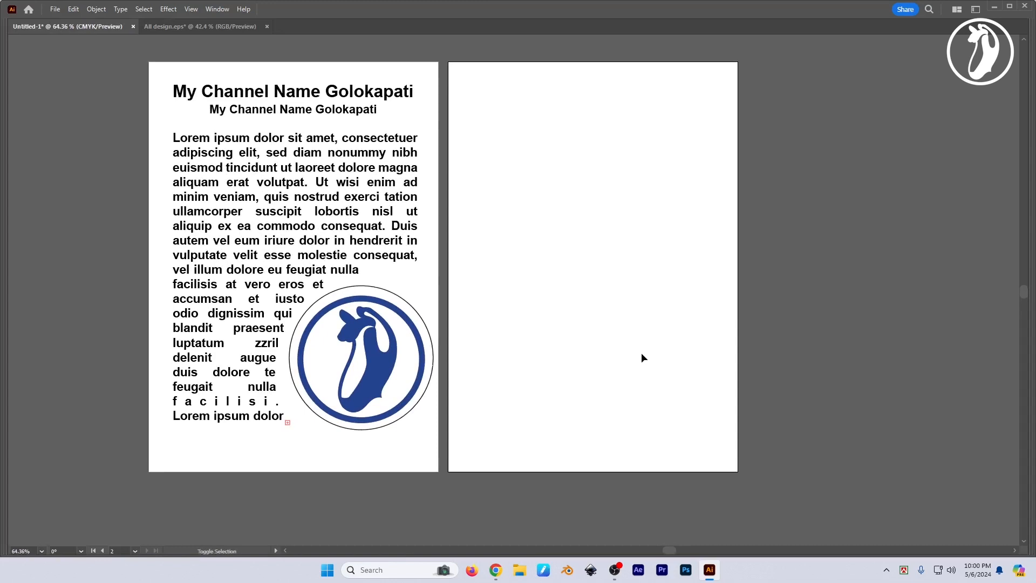
pyautogui.press('Tab')
pyautogui.hotkey('shift', 'Tab')
# - Draw a circle about 5.48 in wide in the upper half of the blank second artboard
pyautogui.click(14, 99)
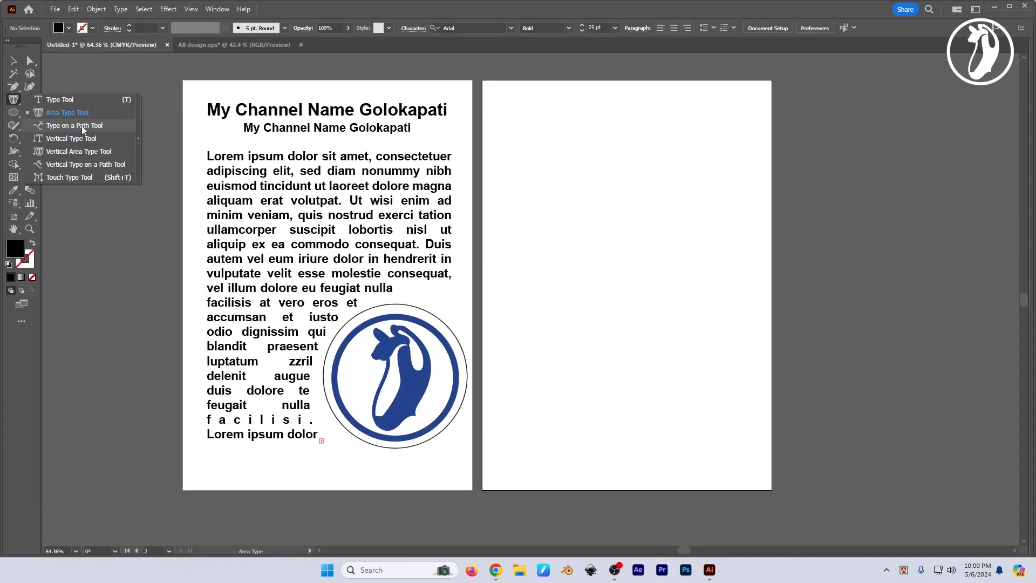
pyautogui.click(82, 125)
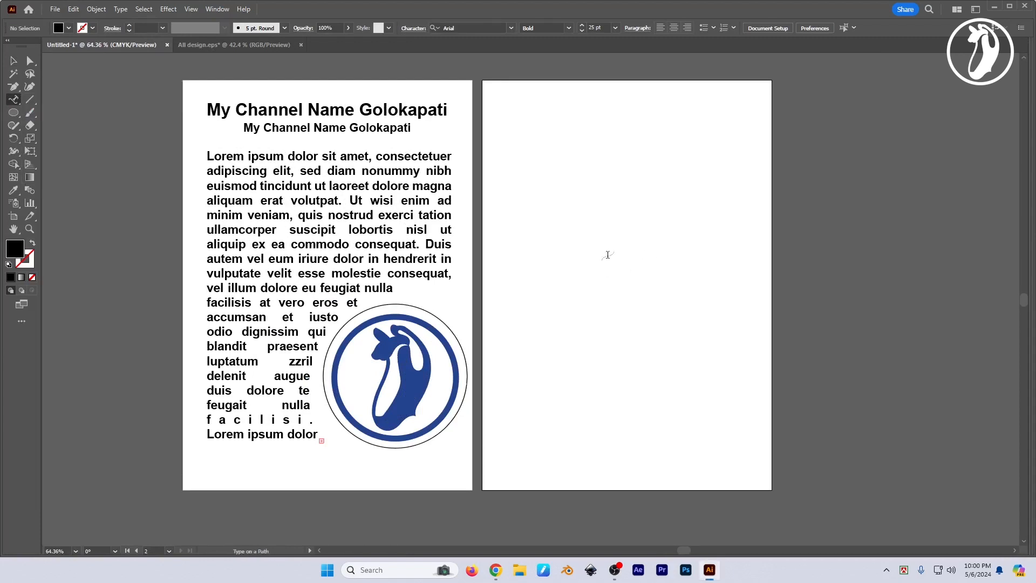
pyautogui.click(13, 112)
pyautogui.click(57, 139)
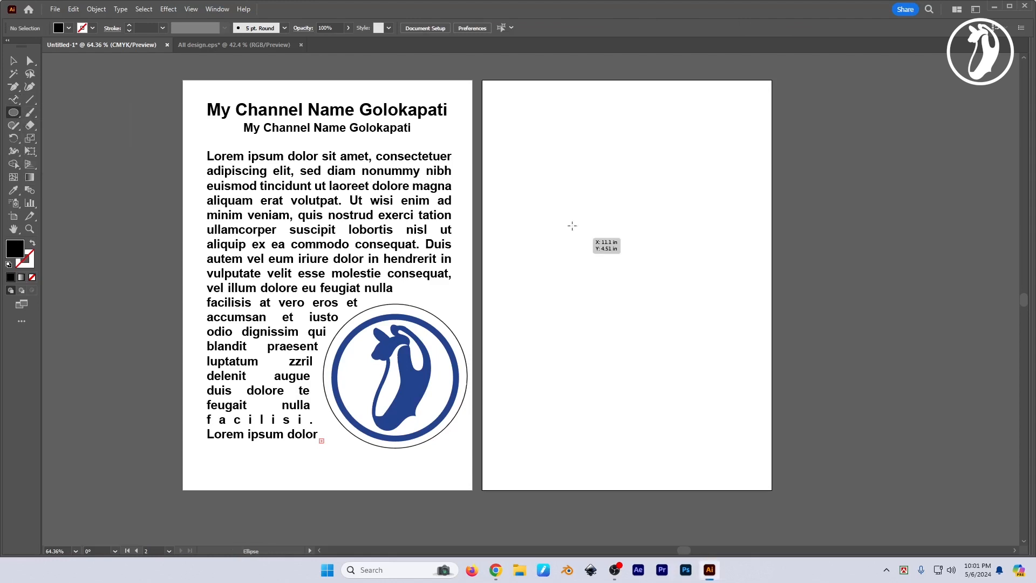
pyautogui.moveTo(551, 144); pyautogui.dragTo(743, 335)
pyautogui.press('v')
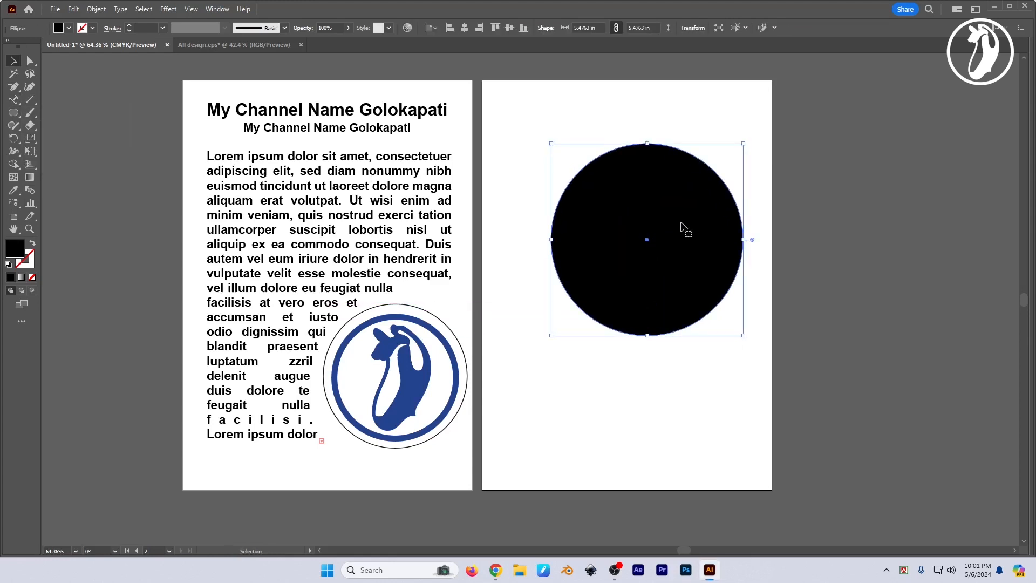
# - Shift the new circle slightly up and left and swap its fill and stroke to leave a 1 pt black outline
pyautogui.moveTo(680, 226); pyautogui.dragTo(660, 219)
pyautogui.hotkey('shift', 'x')
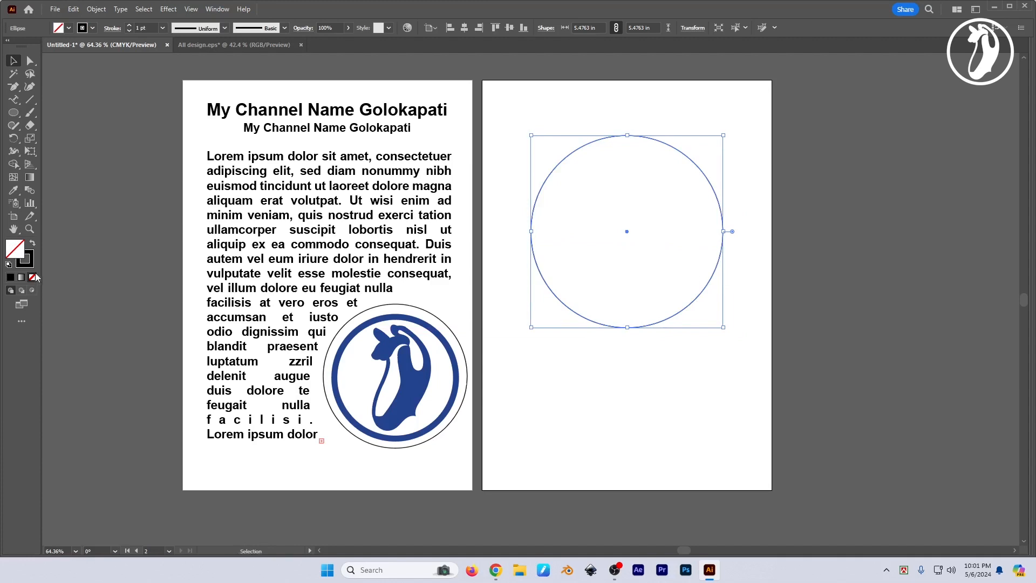
pyautogui.hotkey('shift', 'x')
pyautogui.click(33, 245)
pyautogui.scroll(1, 645, 367)
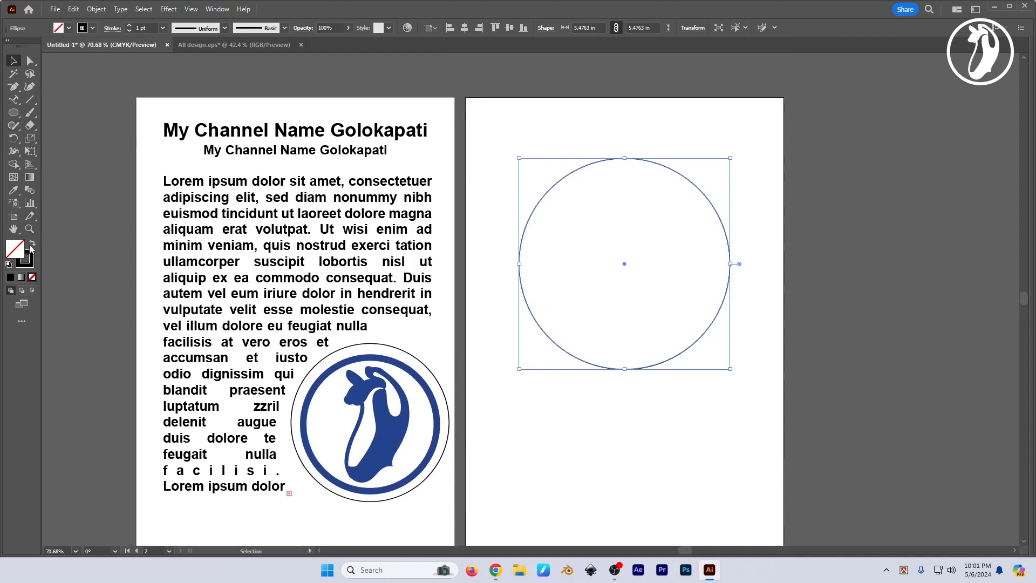
# - Copy the word "Golokapati" from the large title on the first artboard
pyautogui.click(298, 133)
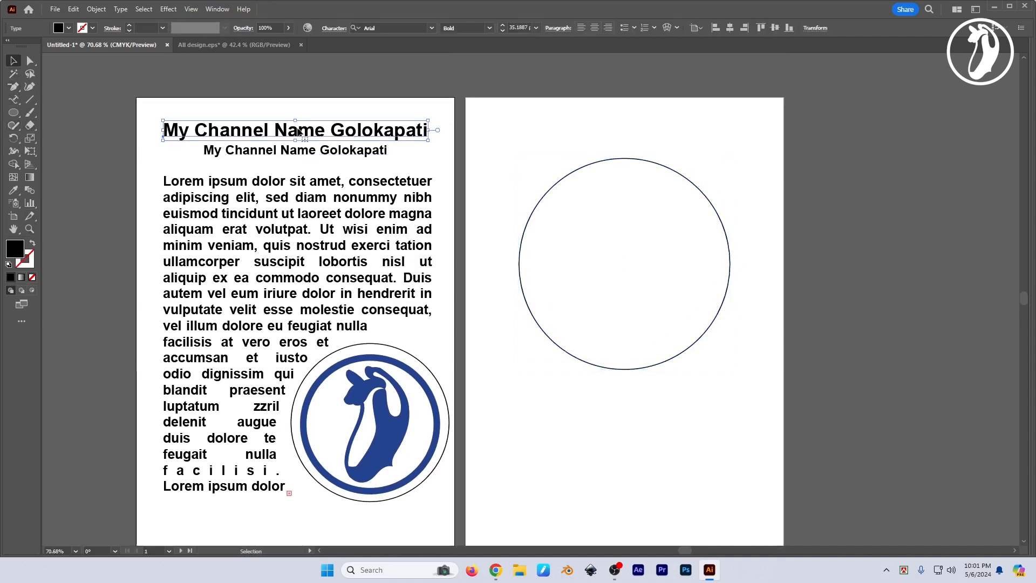
pyautogui.doubleClick(336, 133)
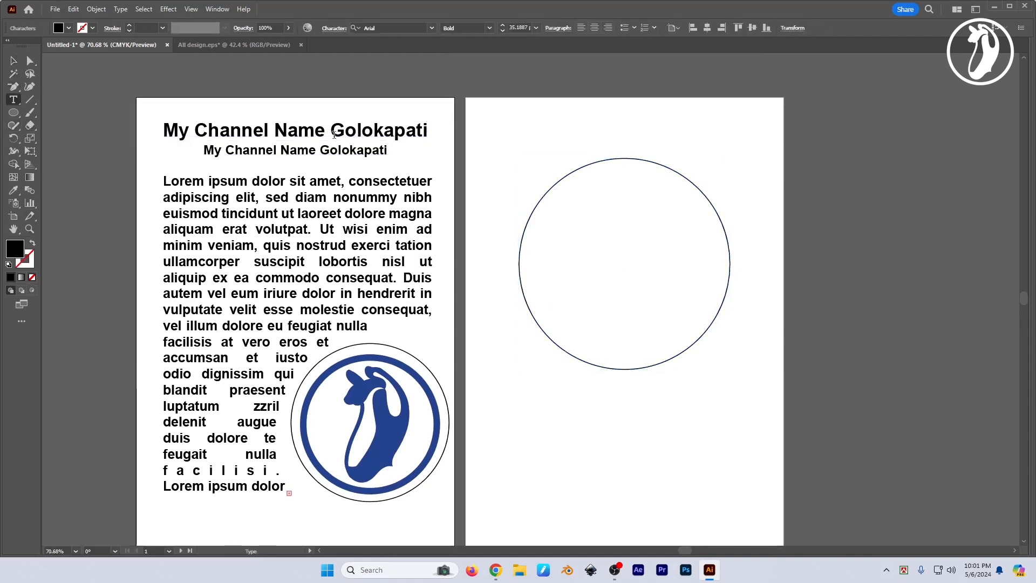
pyautogui.moveTo(331, 131); pyautogui.dragTo(451, 132)
pyautogui.hotkey('ctrl', 'c')
pyautogui.press('ctrl')
pyautogui.click(381, 132)
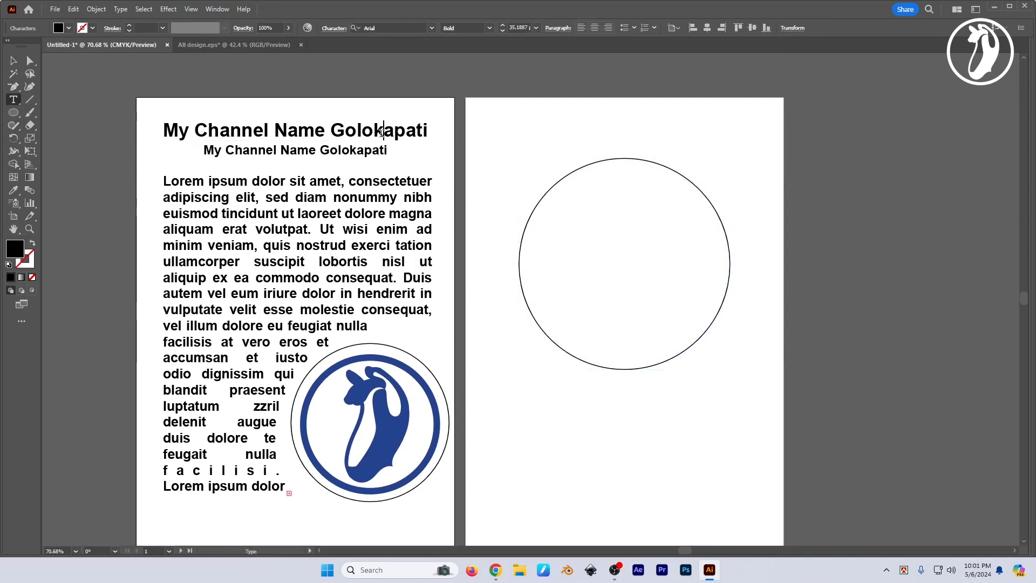
# - Start type on a path along the circle outline on the second artboard
pyautogui.click(14, 61)
pyautogui.click(14, 102)
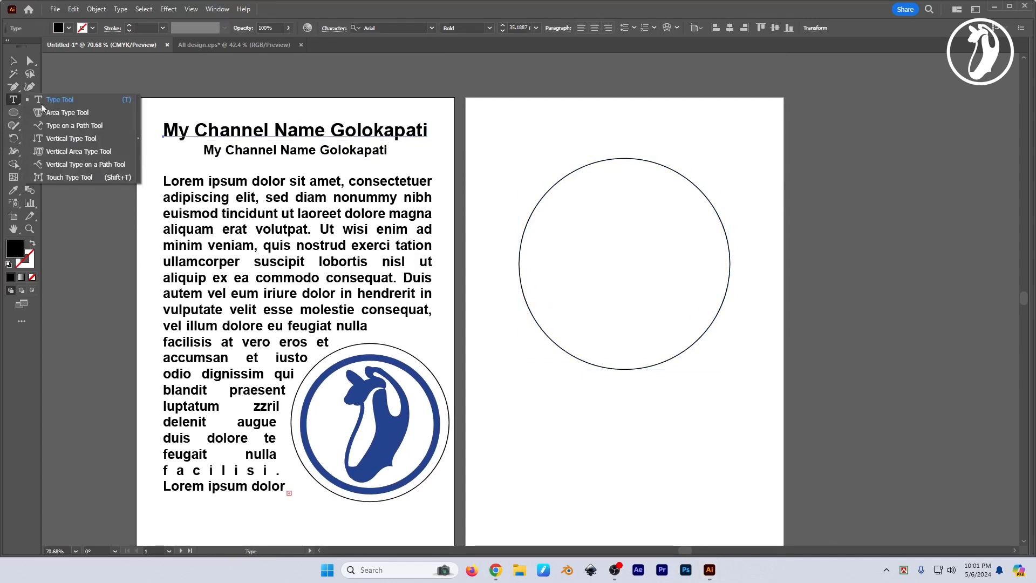
pyautogui.click(76, 125)
pyautogui.click(521, 261)
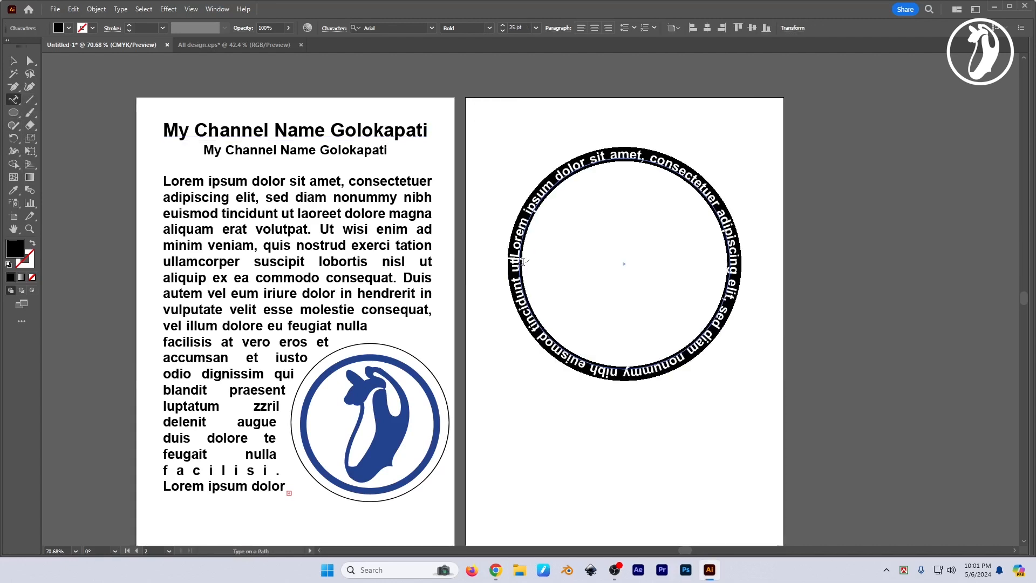
# - Paste the copied word "Golokapati" along the circle on the second artboard and set its leading to Auto
pyautogui.hotkey('ctrl', 'v')
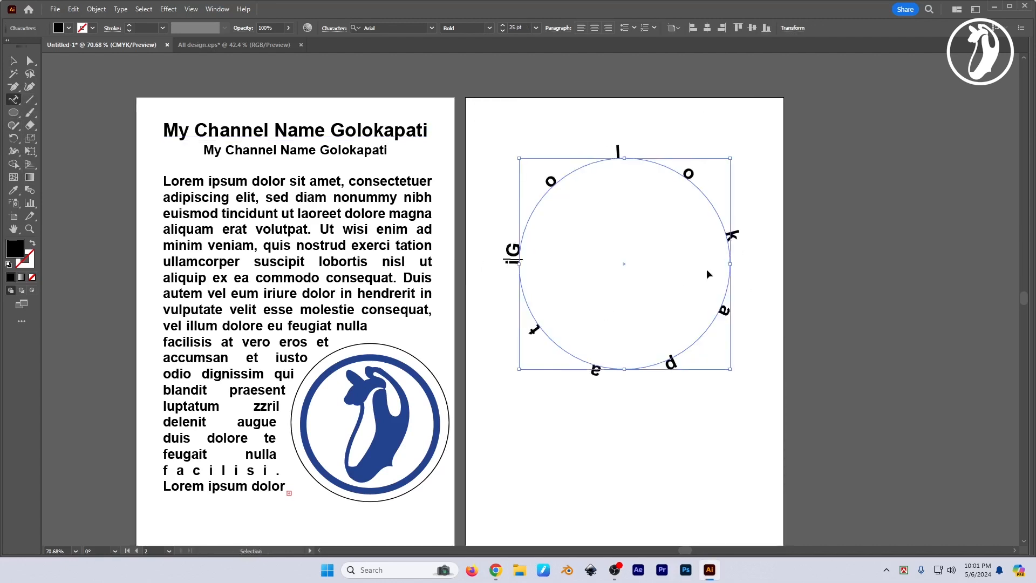
pyautogui.press('Escape')
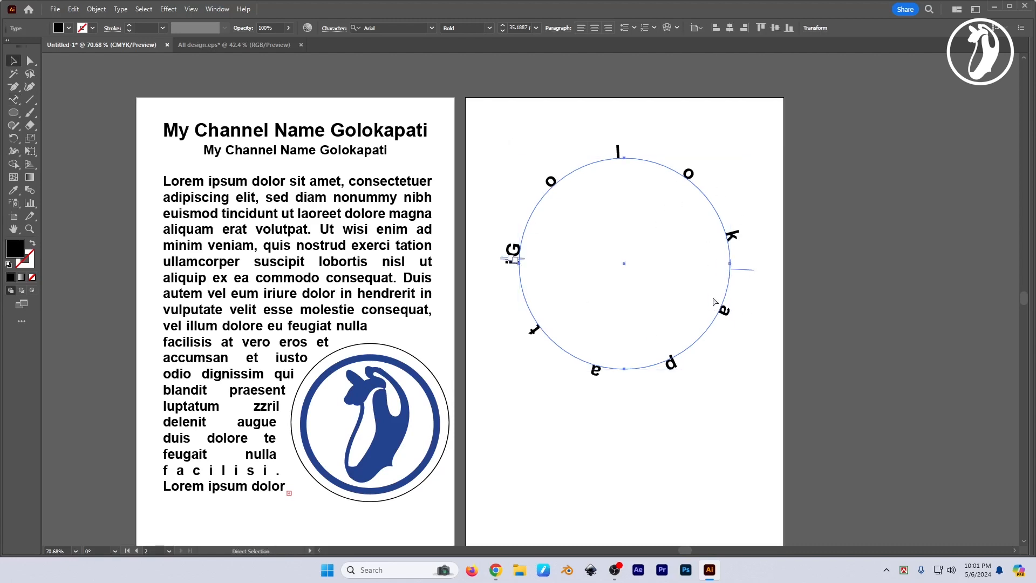
pyautogui.press('v')
pyautogui.hotkey('ctrl', 't')
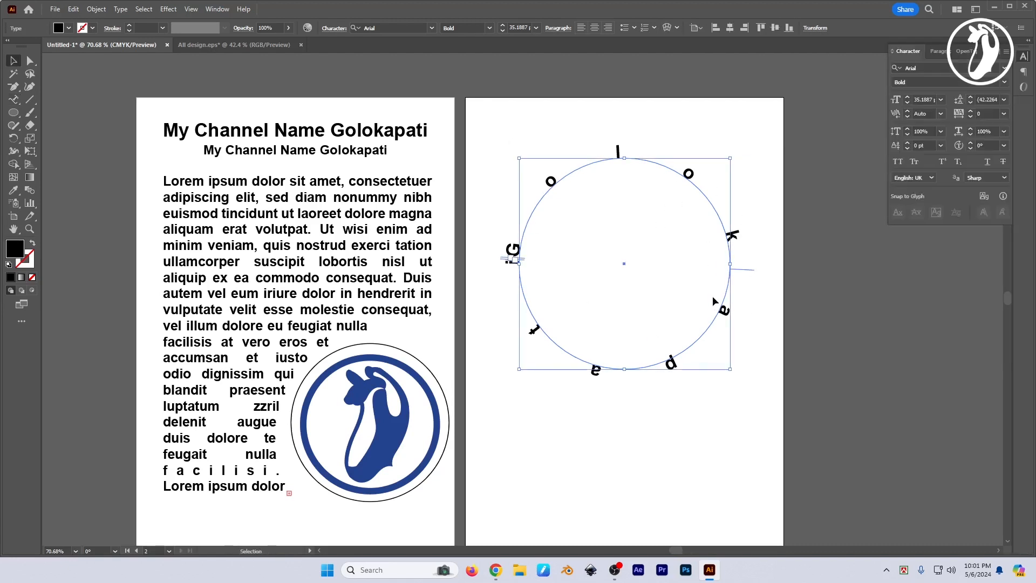
pyautogui.click(1005, 102)
pyautogui.click(1003, 127)
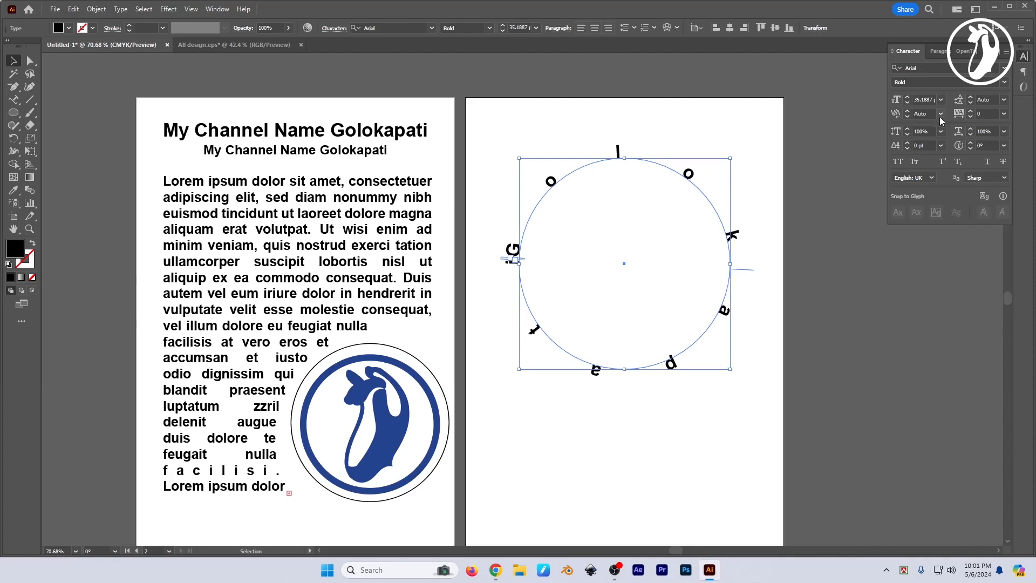
# - Reduce the font size of the circular text to 28 pt
pyautogui.click(941, 100)
pyautogui.click(907, 102)
pyautogui.click(908, 103)
pyautogui.click(907, 103)
pyautogui.click(908, 103)
pyautogui.click(907, 102)
pyautogui.click(908, 102)
pyautogui.click(908, 102)
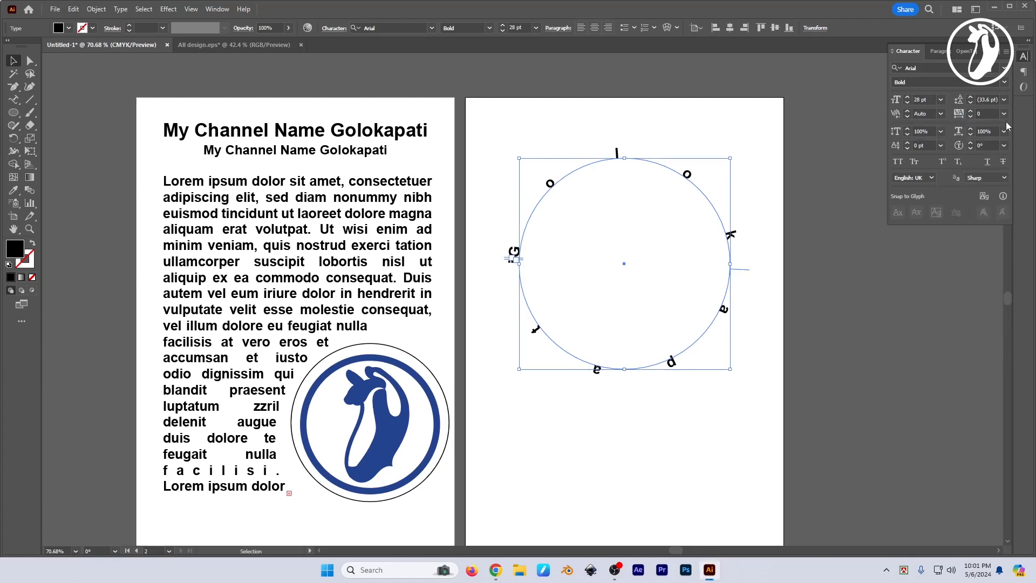
# - Copy the full large title "My Channel Name Golokapati" from the first artboard and put it on the circle in place of the single word
pyautogui.click(292, 130)
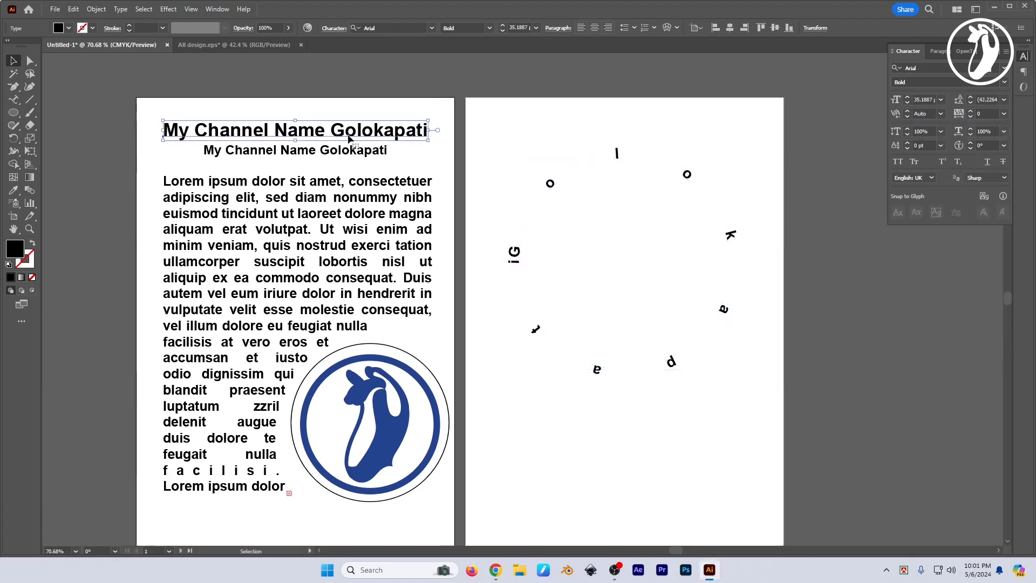
pyautogui.hotkey('ctrl', 'z')
pyautogui.hotkey('ctrl', 'z')
pyautogui.hotkey('ctrl', 'z')
pyautogui.hotkey('ctrl', 'z')
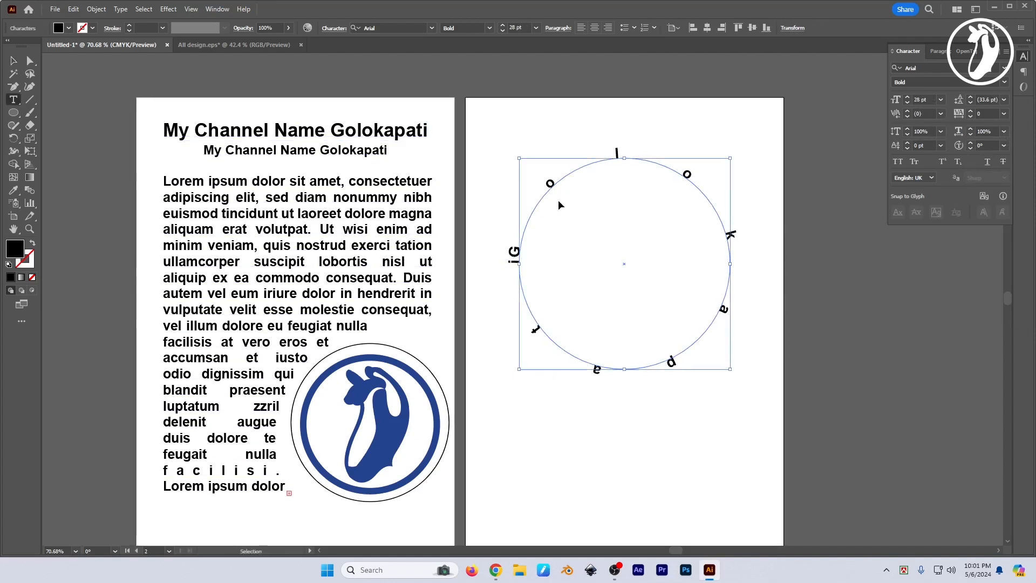
pyautogui.press('Escape')
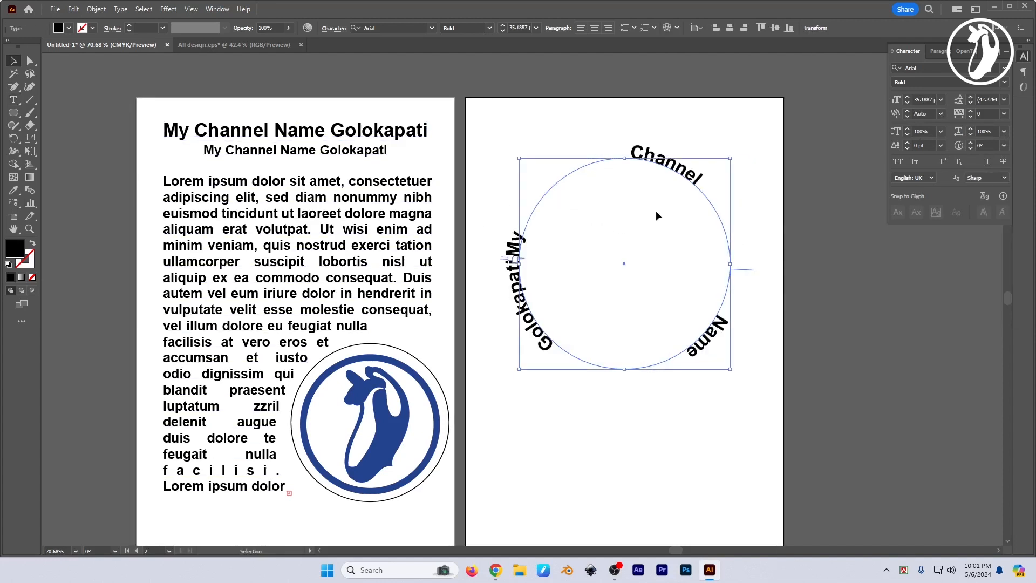
# - Delete the circular text and draw a new circle about 5.16 in wide on the second artboard, with a black outline and no fill
pyautogui.press('Delete')
pyautogui.press('t')
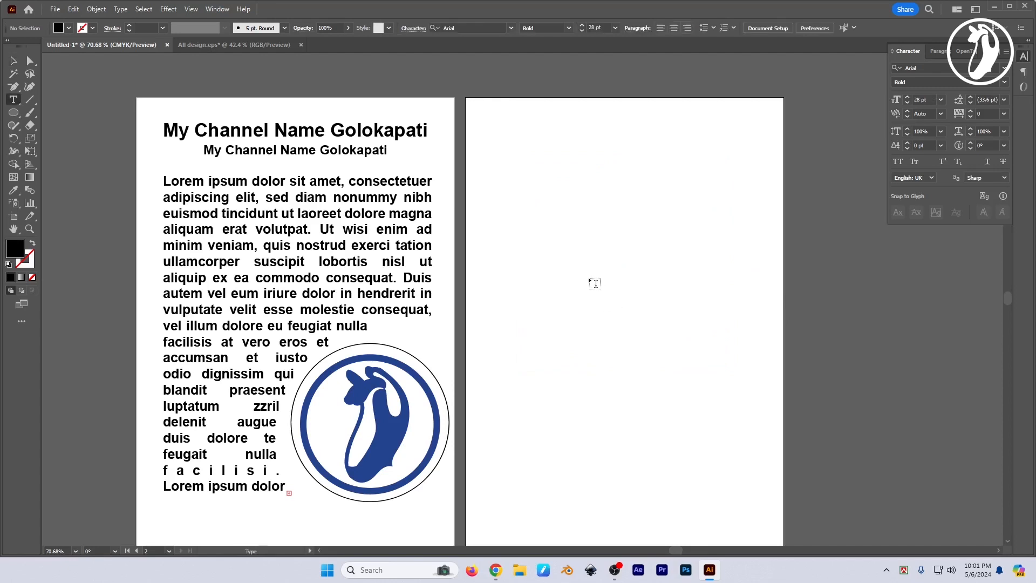
pyautogui.press('l')
pyautogui.moveTo(534, 233); pyautogui.dragTo(683, 433)
pyautogui.hotkey('shift', 'x')
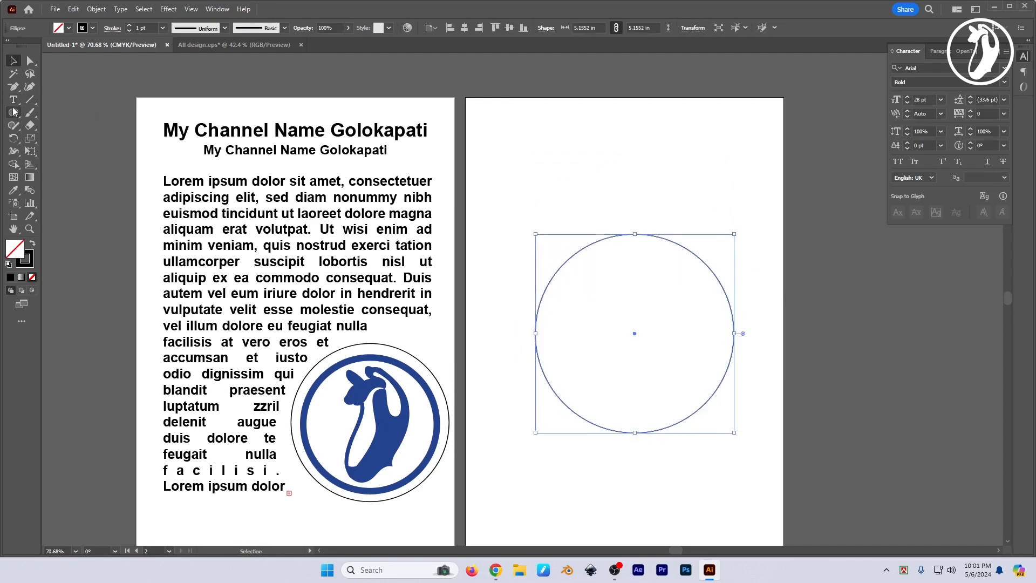
# - Split the circle into upper and lower halves at its two side anchor points with the Scissors tool
pyautogui.click(14, 101)
pyautogui.moveTo(14, 103); pyautogui.dragTo(65, 125)
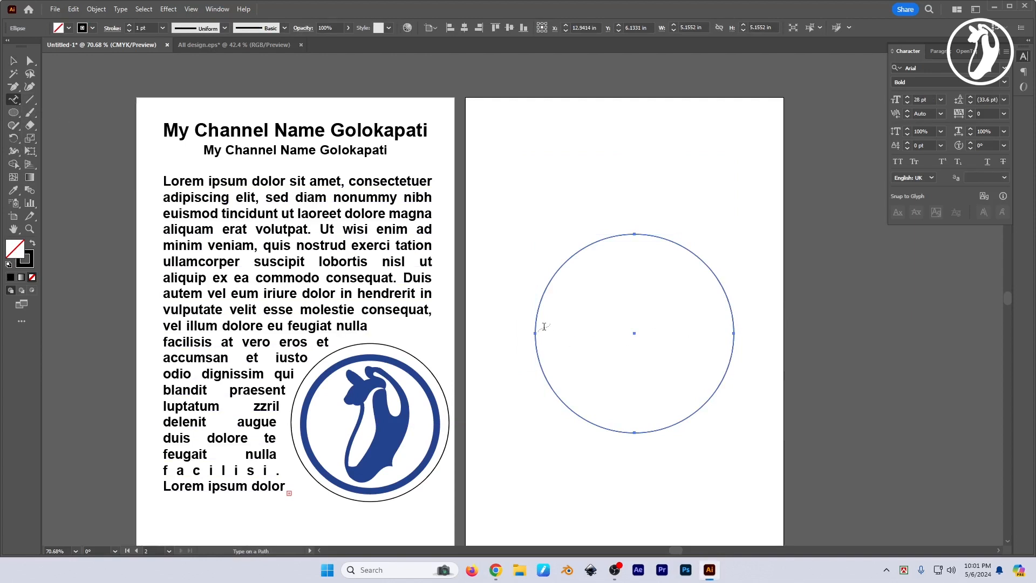
pyautogui.press('c')
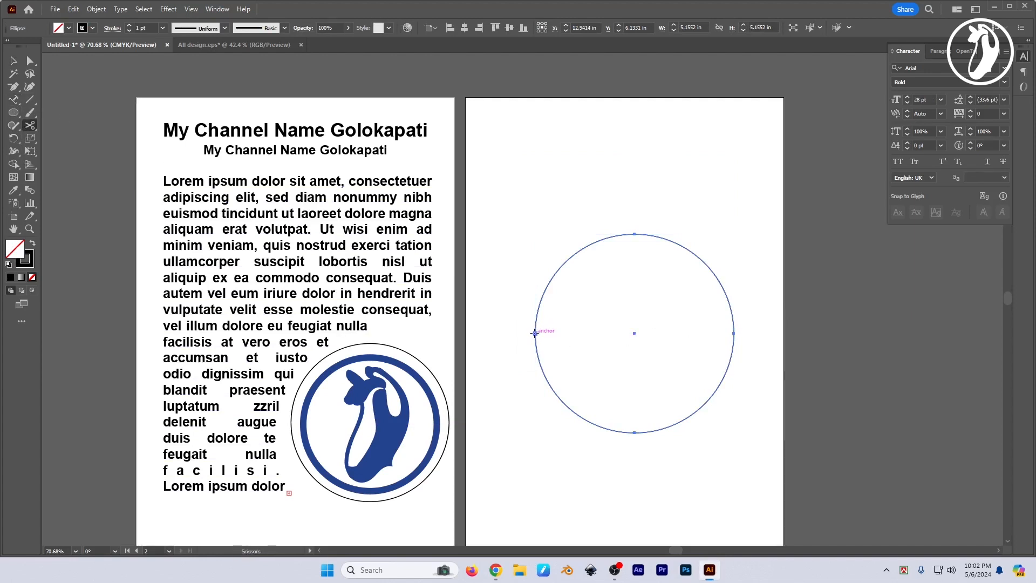
pyautogui.click(535, 333)
pyautogui.click(734, 333)
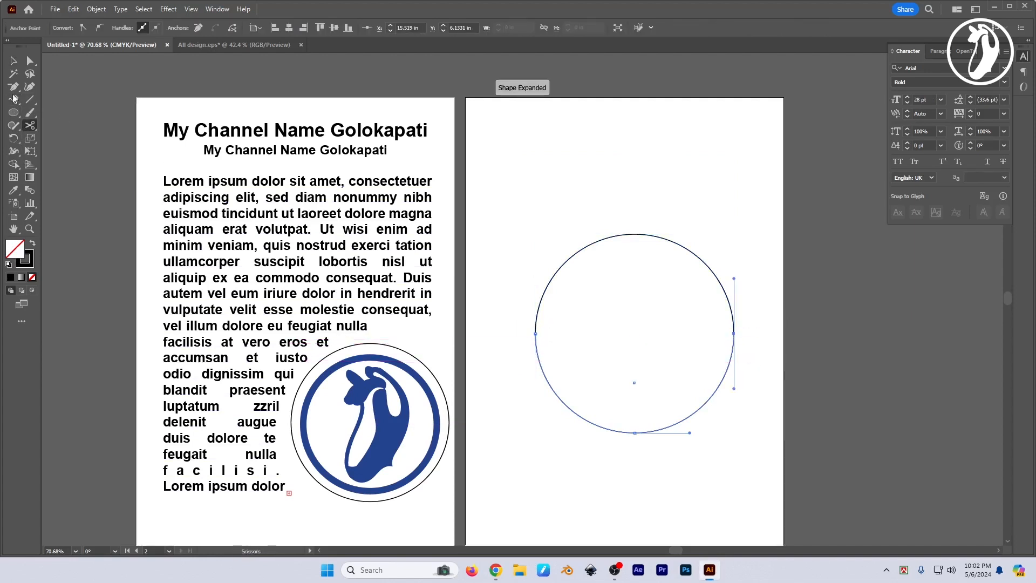
# - Place the text "My Channel Name Golokapati" as type on a path along the upper half of the circle
pyautogui.hotkey('shift', 't')
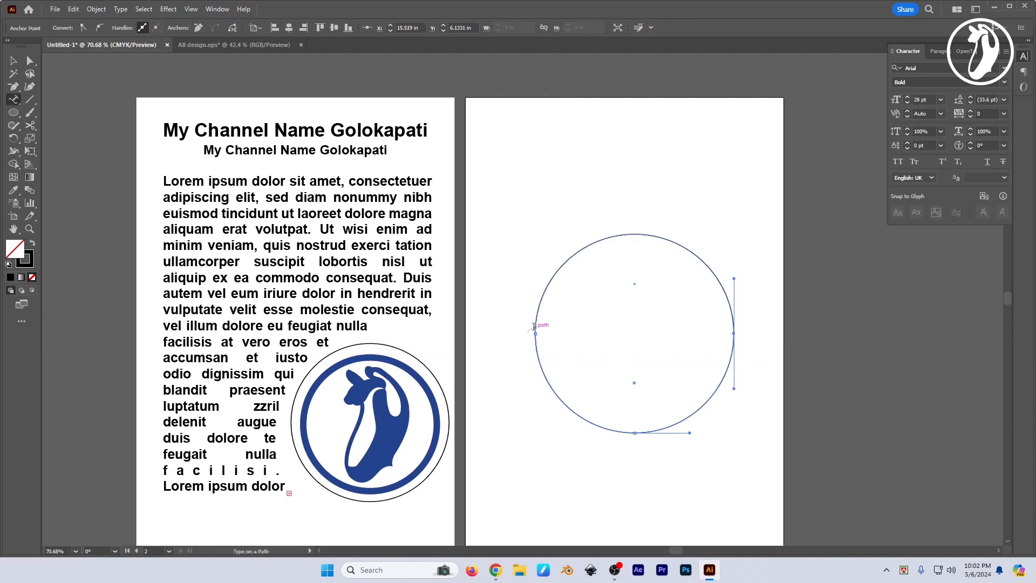
pyautogui.click(530, 329)
pyautogui.press('Escape')
pyautogui.write('My Channel Name Golokapati')
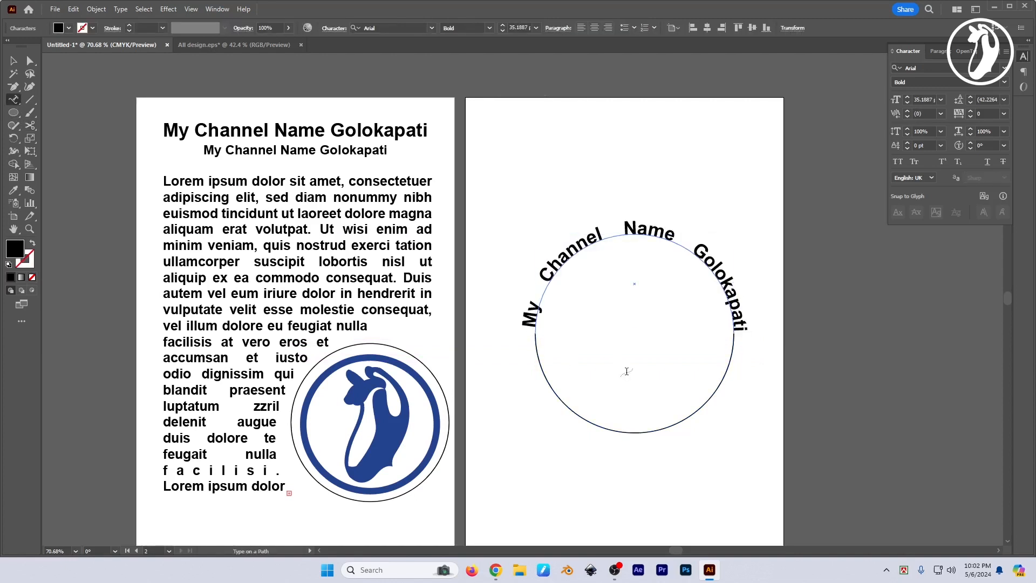
pyautogui.press('Escape')
pyautogui.scroll(1, 842, 352)
pyautogui.click(849, 351)
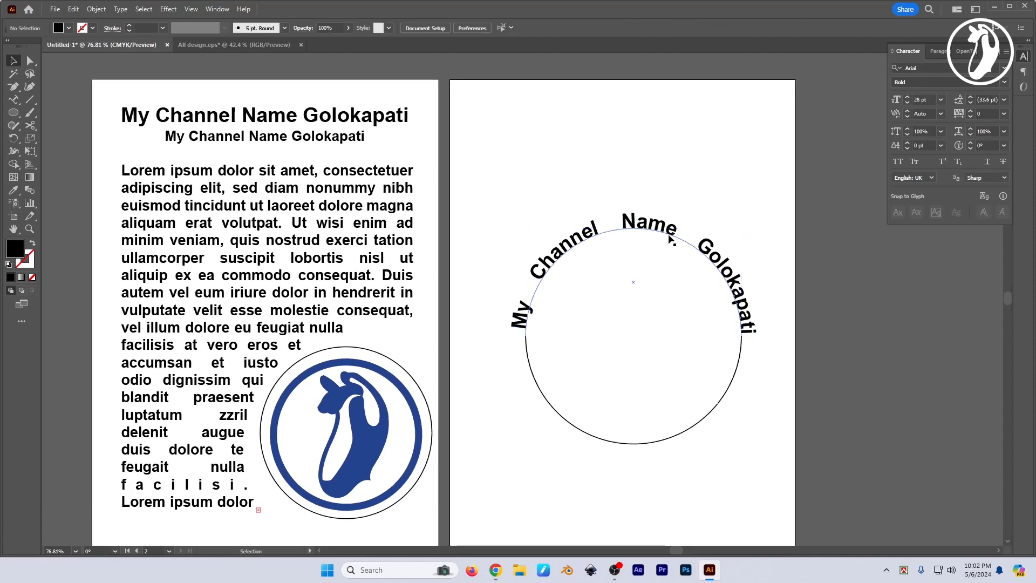
pyautogui.click(686, 238)
pyautogui.moveTo(13, 99); pyautogui.dragTo(81, 128)
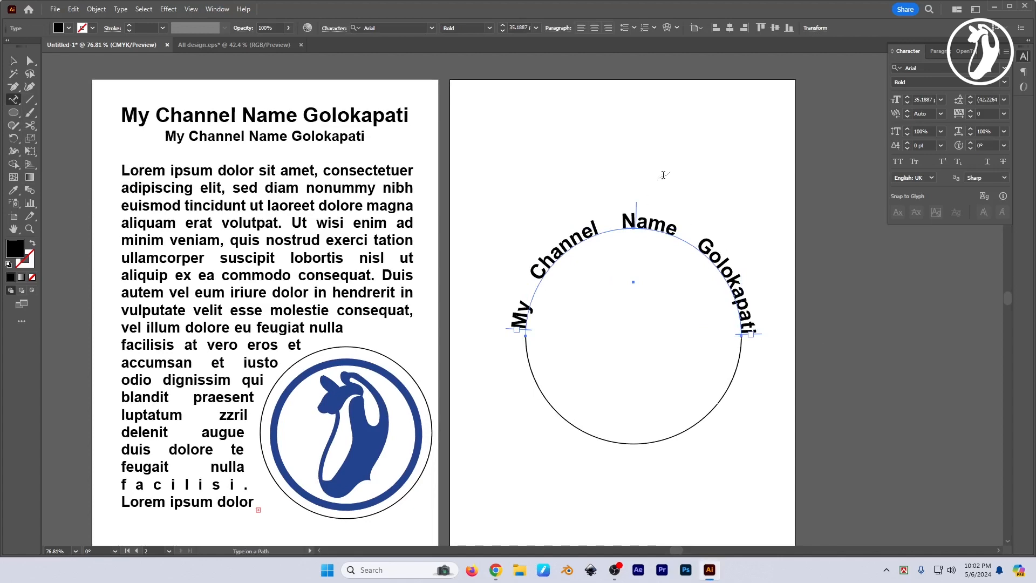
pyautogui.press('Escape')
pyautogui.press('v')
# - Try to move the logo's ring and inner figure separately from the first artboard to the second, and undo those moves
pyautogui.click(310, 423)
pyautogui.moveTo(310, 423); pyautogui.dragTo(642, 341)
pyautogui.rightClick(901, 346)
pyautogui.click(937, 246)
pyautogui.click(947, 272)
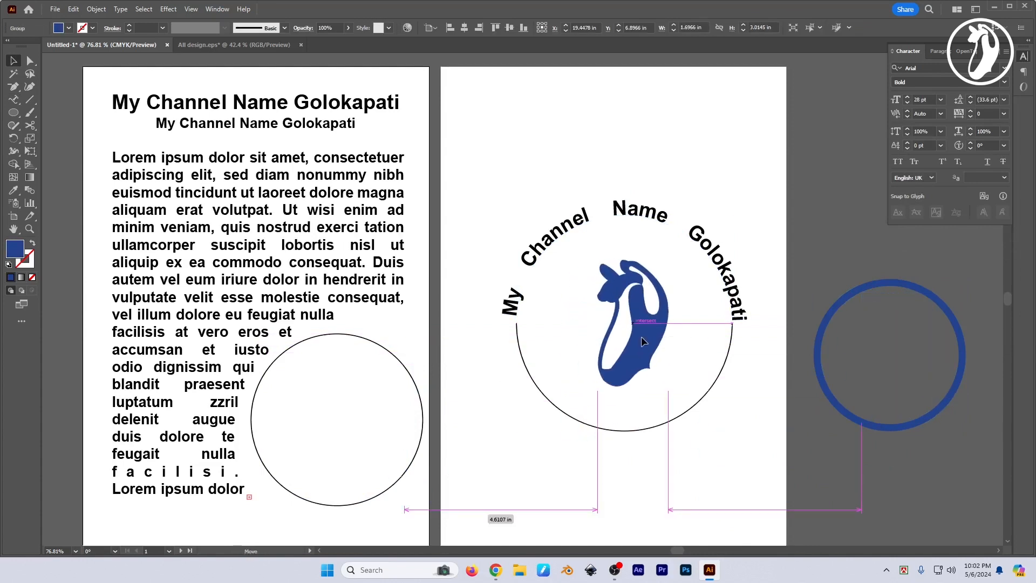
pyautogui.hotkey('ctrl', 'z')
pyautogui.hotkey('ctrl', 'z')
pyautogui.hotkey('ctrl', 'z')
pyautogui.hotkey('ctrl', 'z')
pyautogui.hotkey('ctrl', 'z')
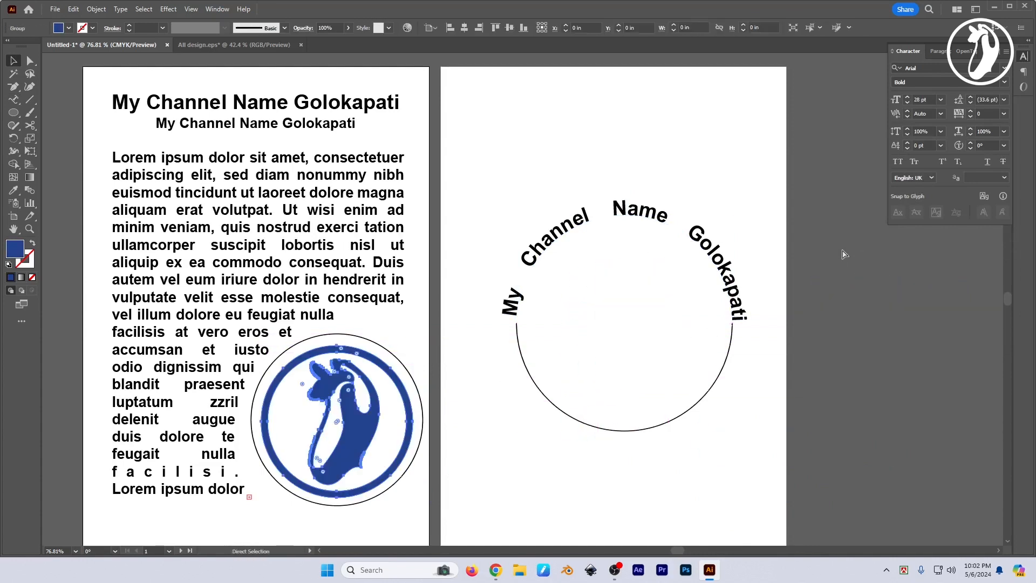
# - Place a copy of the ringed logo at the centre of the split circle and enlarge it to about 3.63 in wide
pyautogui.click(406, 476)
pyautogui.moveTo(342, 439); pyautogui.dragTo(637, 347)
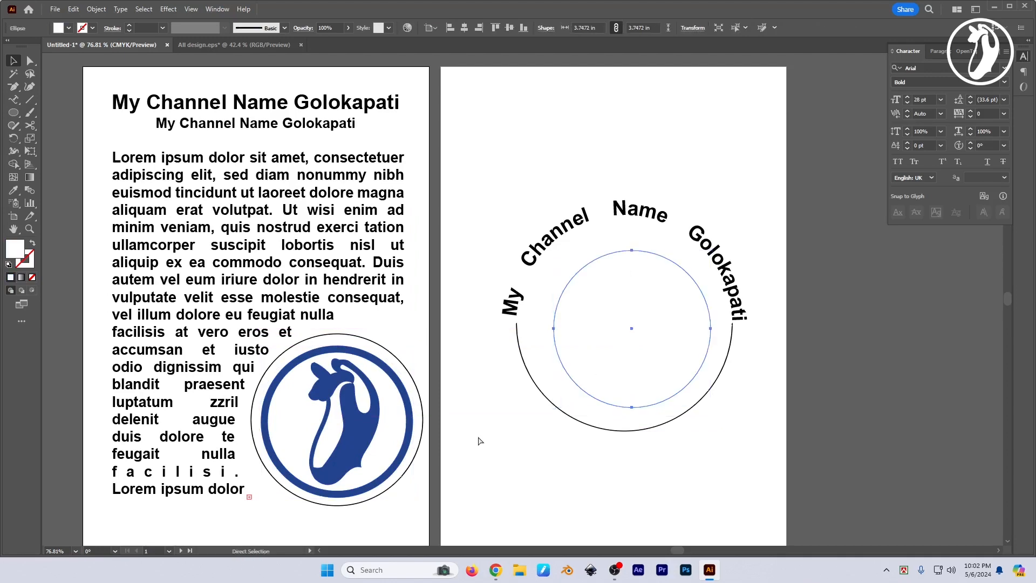
pyautogui.hotkey('ctrl', 'z')
pyautogui.moveTo(371, 414); pyautogui.dragTo(649, 328)
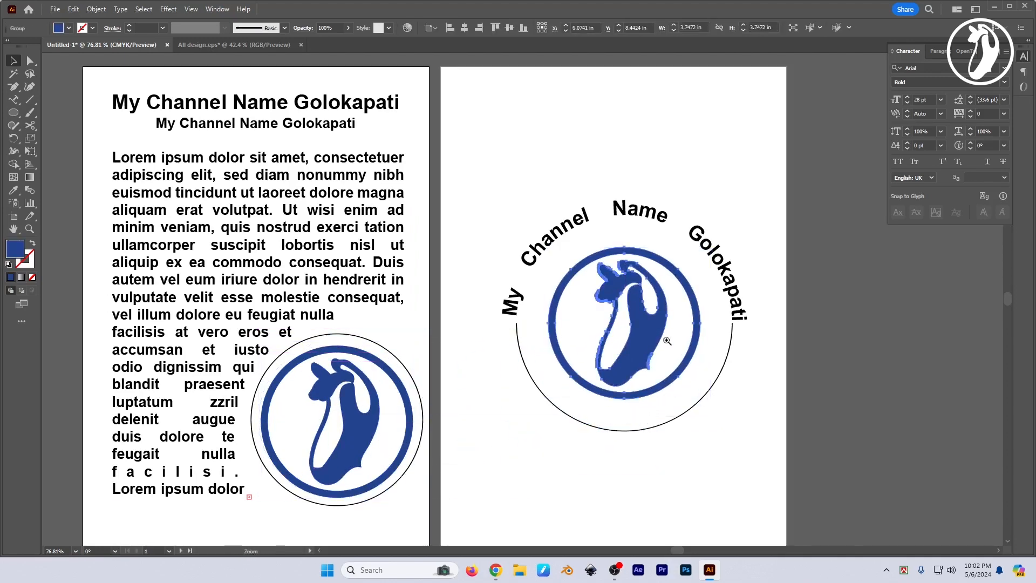
pyautogui.scroll(1, 669, 324)
pyautogui.moveTo(711, 324); pyautogui.dragTo(712, 327)
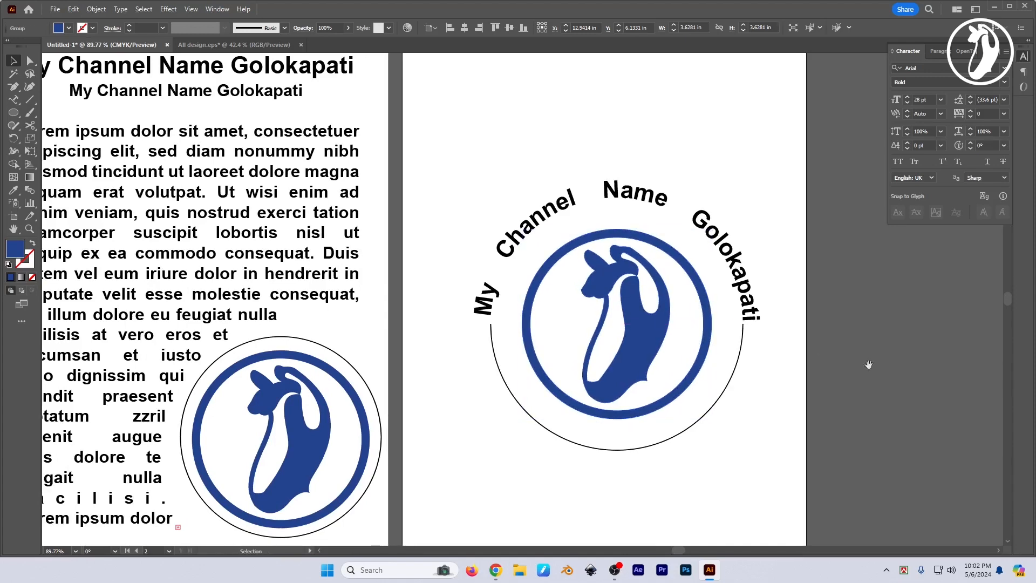
pyautogui.scroll(-1, 694, 254)
# - Increase the font size of the arched text above the logo to 42 pt
pyautogui.click(723, 244)
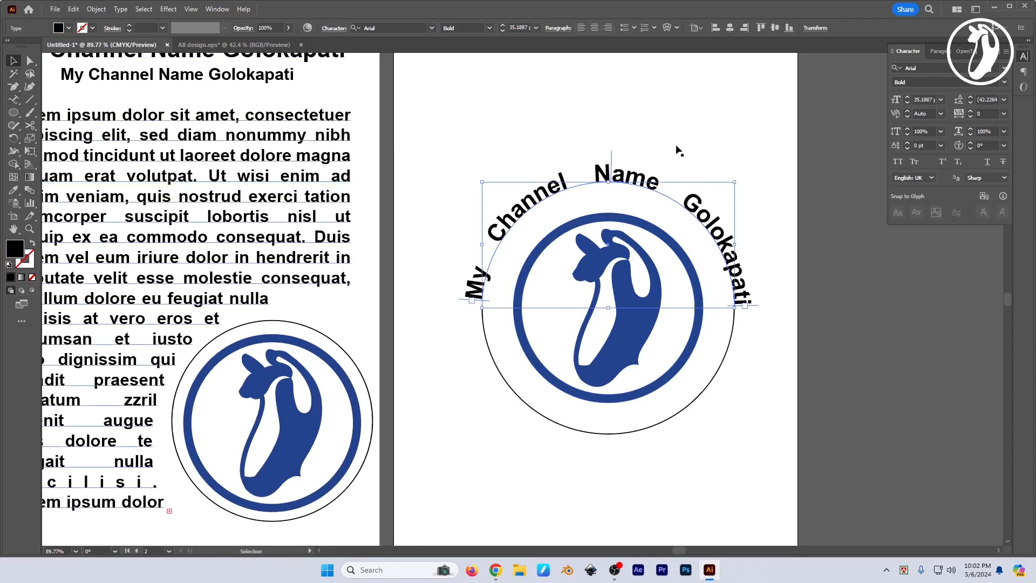
pyautogui.click(908, 97)
pyautogui.click(908, 97)
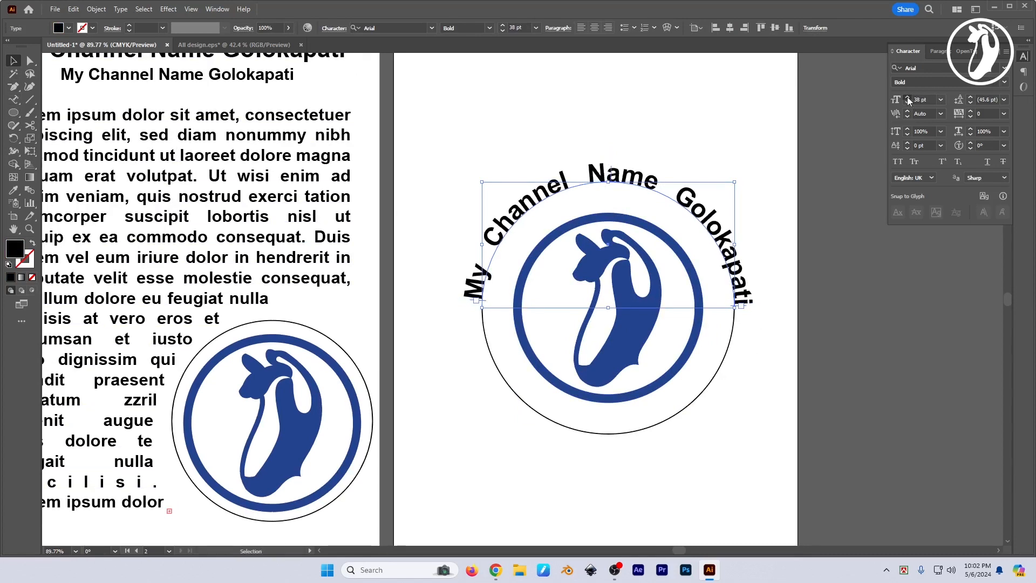
pyautogui.click(908, 97)
pyautogui.click(907, 97)
pyautogui.click(908, 98)
pyautogui.click(907, 97)
pyautogui.click(907, 97)
pyautogui.click(907, 98)
pyautogui.click(907, 97)
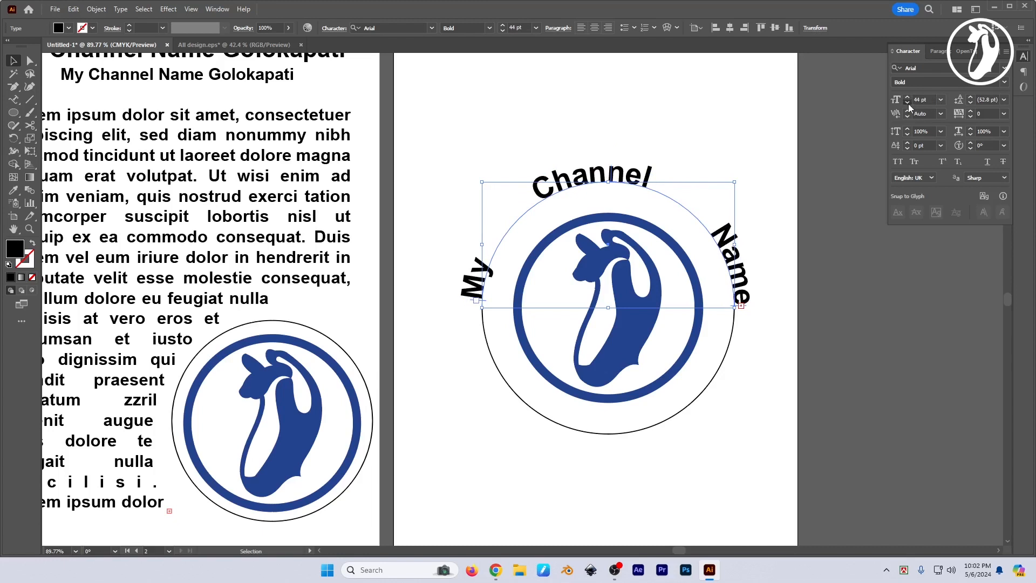
pyautogui.click(908, 103)
pyautogui.click(908, 104)
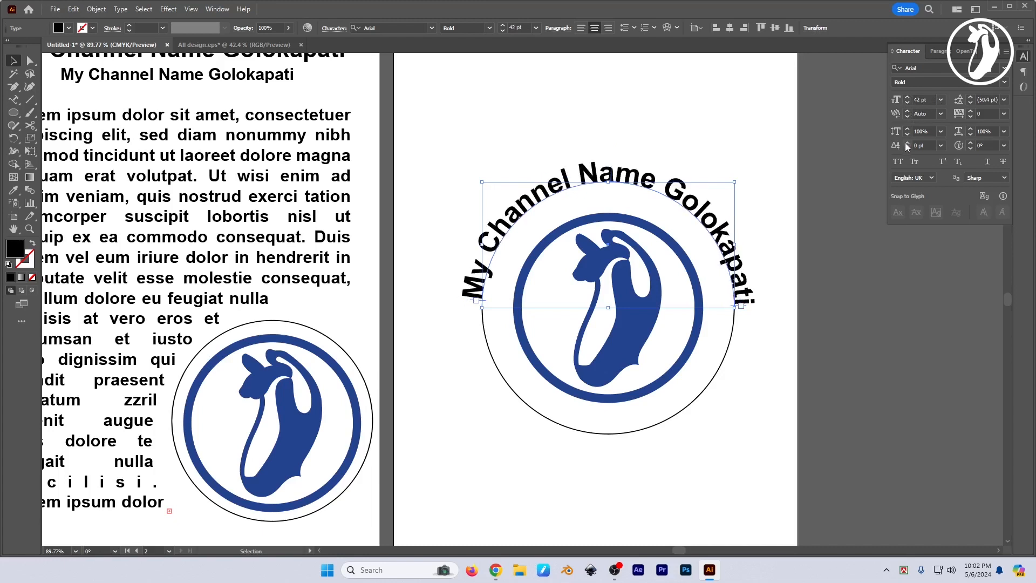
# - Try left alignment on the arched text and set its paragraph alignment to centred
pyautogui.click(937, 51)
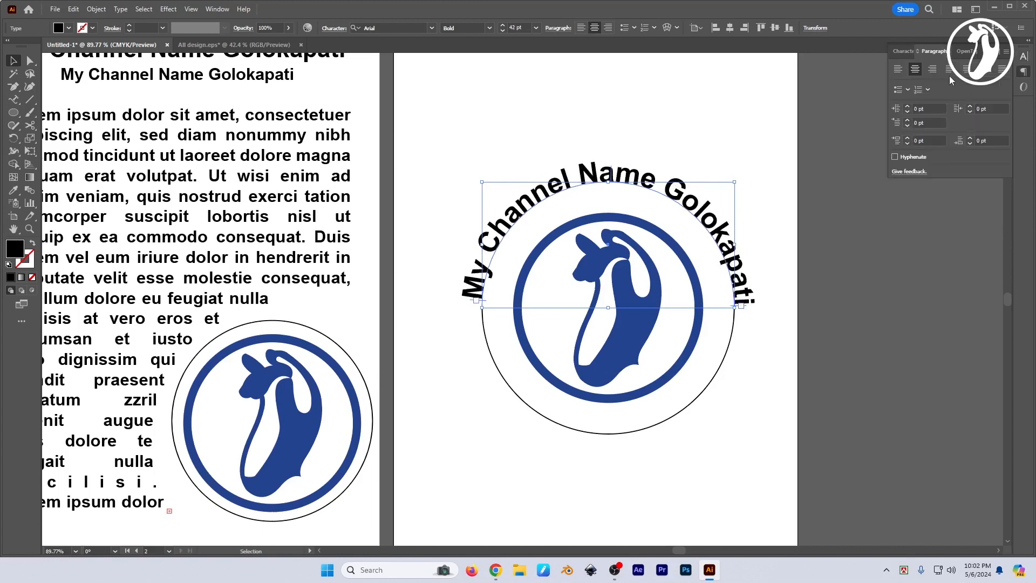
pyautogui.click(898, 69)
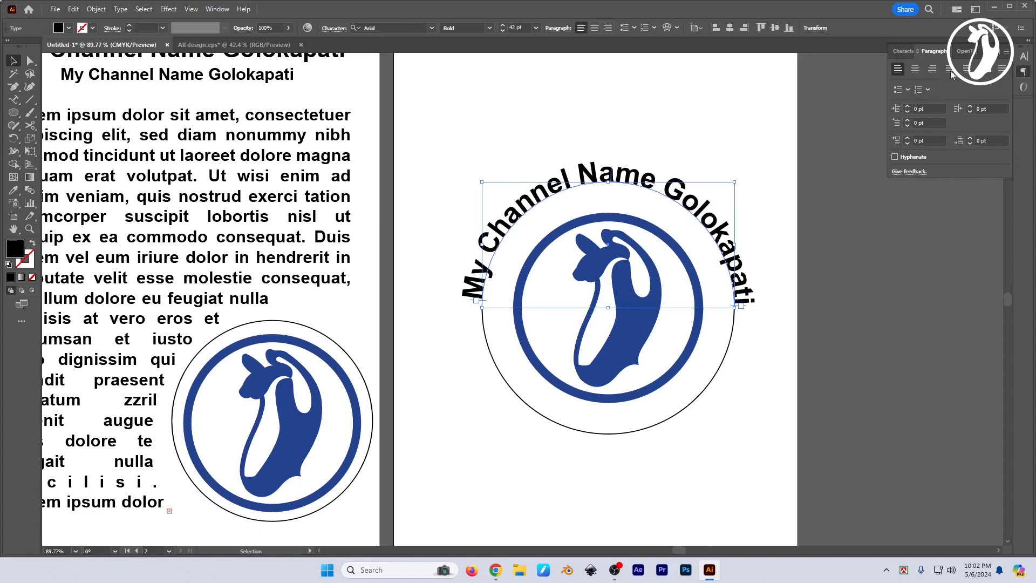
pyautogui.click(915, 70)
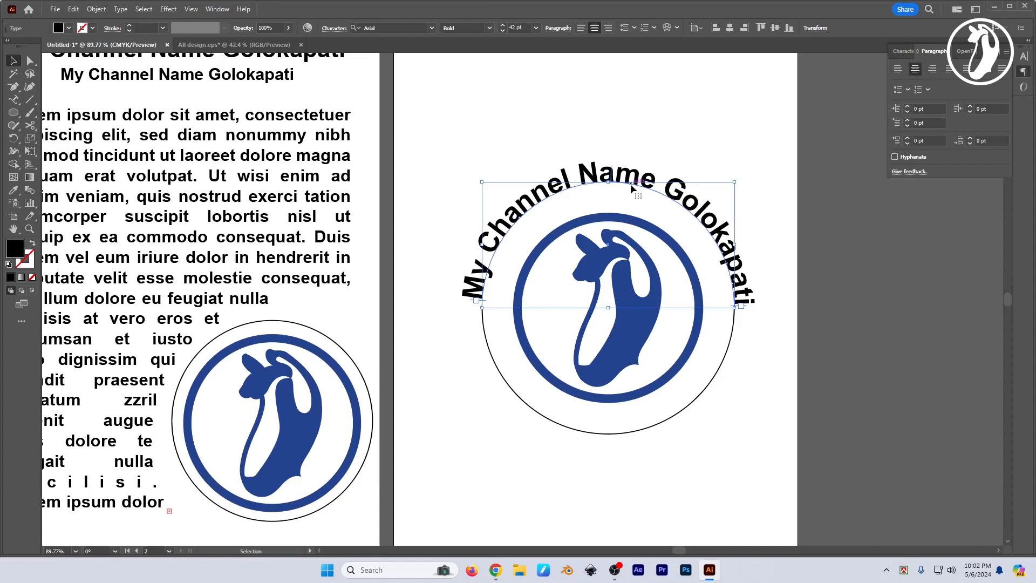
# - Enlarge the arched text to a font size of 52 pt
pyautogui.hotkey('ctrl', 'shift', '.')
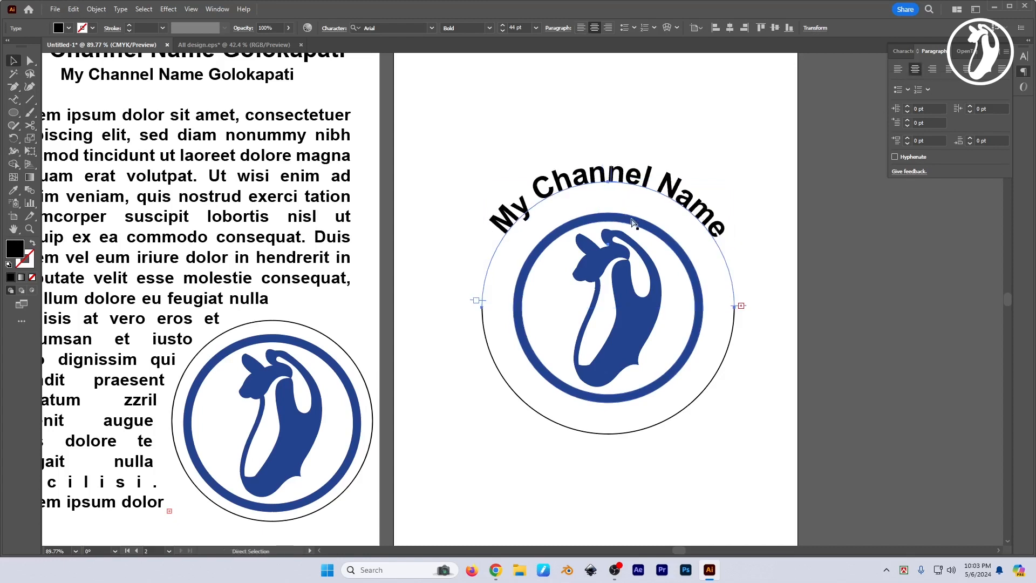
pyautogui.hotkey('ctrl', 't')
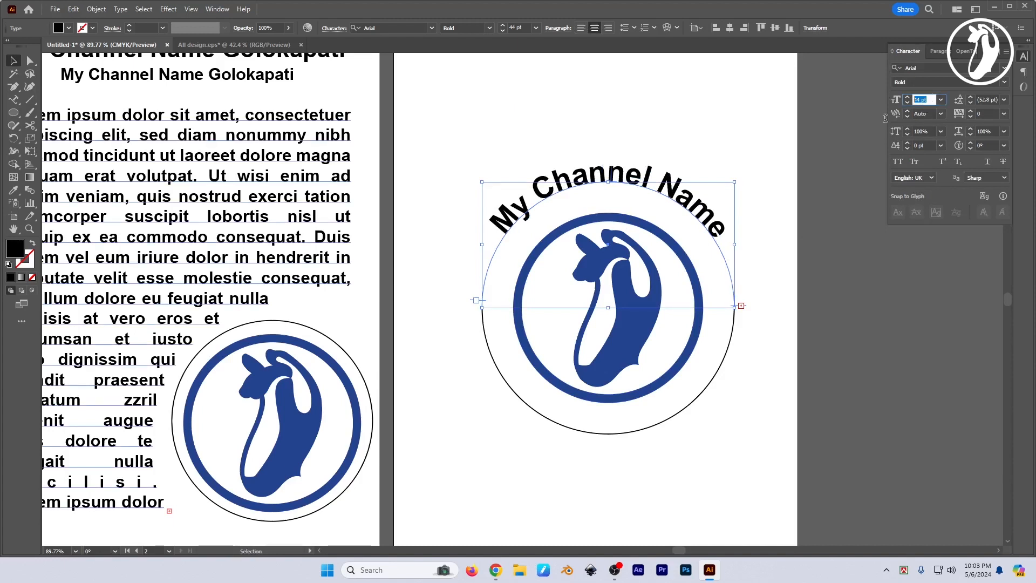
pyautogui.write('50')
pyautogui.press('Return')
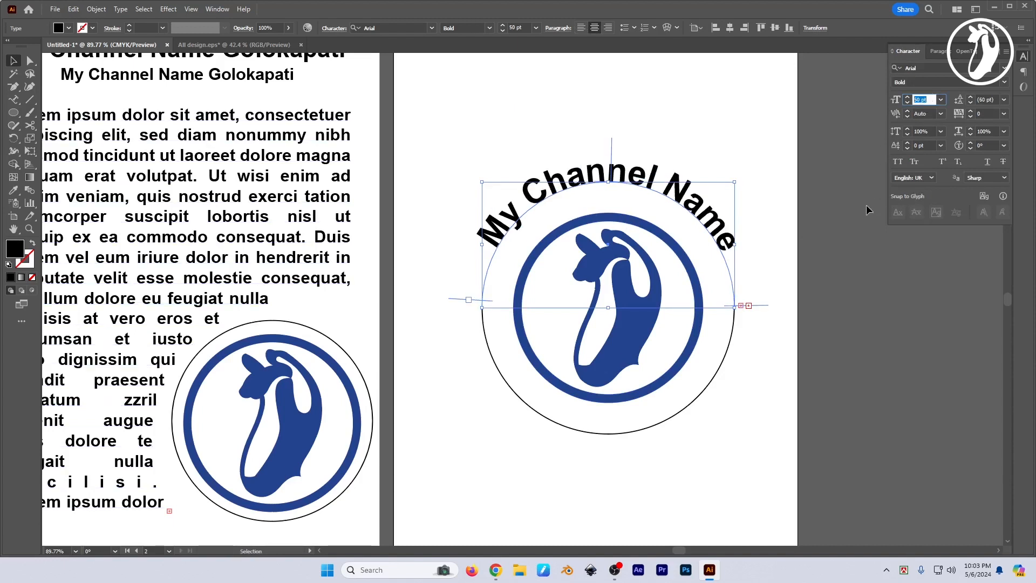
pyautogui.press('Up')
pyautogui.press('Up')
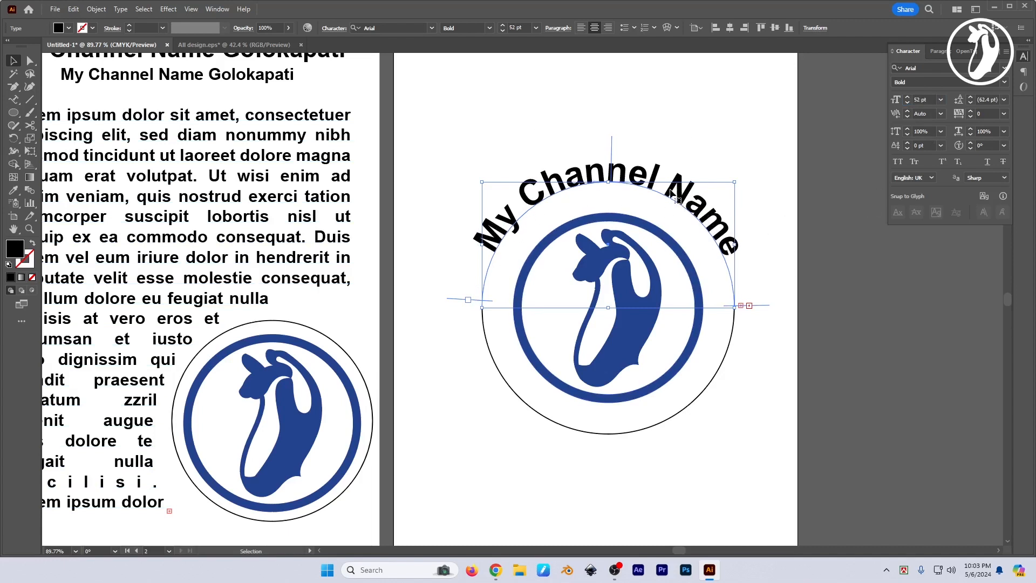
# - Replace the arched text with the single word "Golokapati"
pyautogui.doubleClick(712, 223)
pyautogui.doubleClick(714, 226)
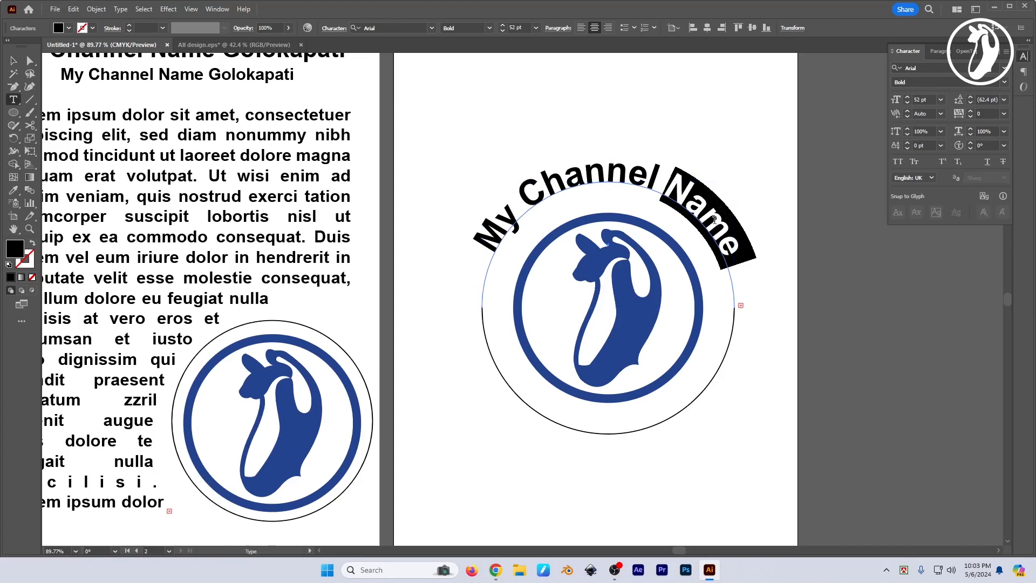
pyautogui.write('Golokapati')
pyautogui.hotkey('shift', 'Home')
pyautogui.press('BackSpace')
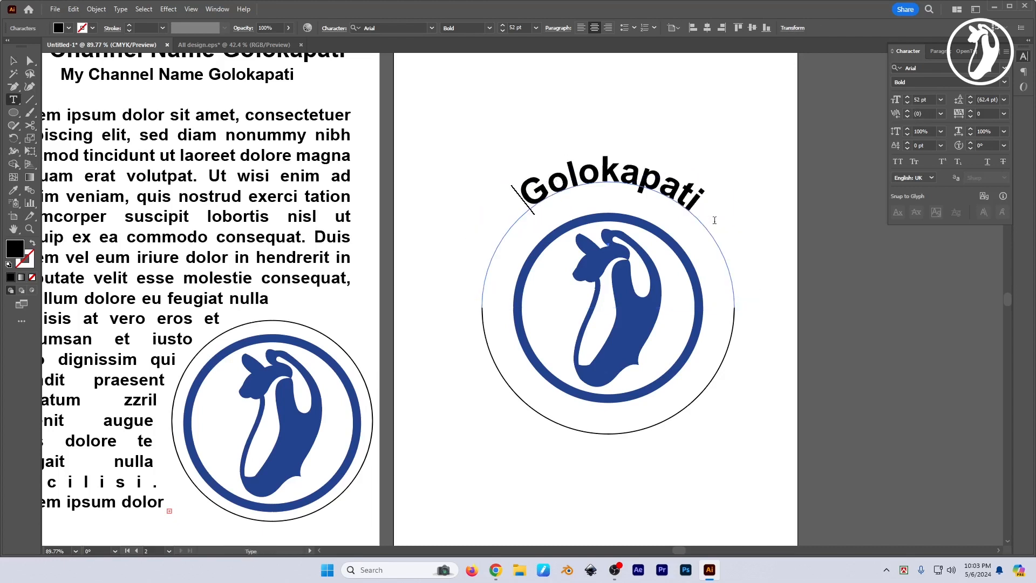
# - Change the case of the arched "Golokapati" text to uppercase
pyautogui.press('Escape')
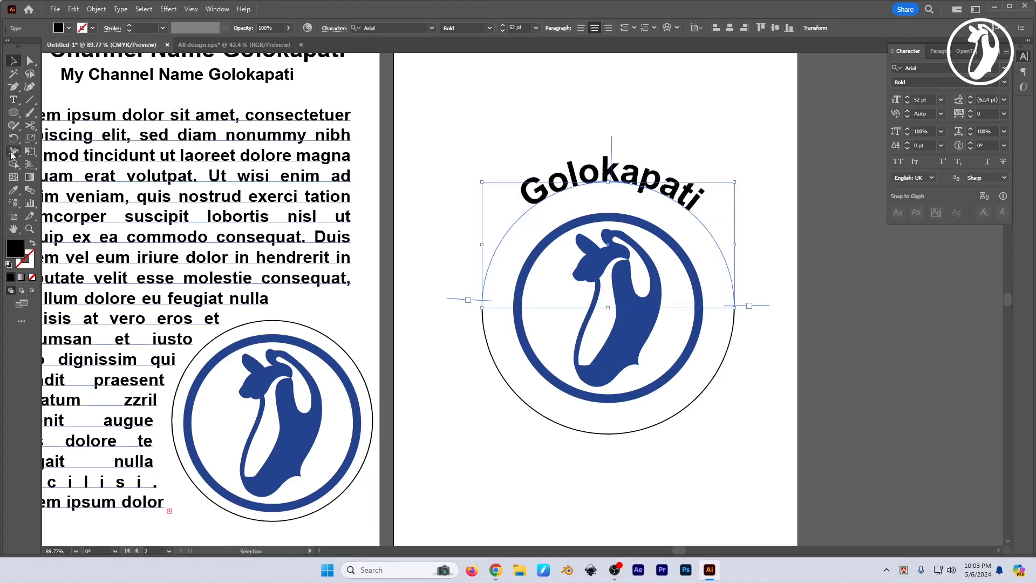
pyautogui.hotkey('alt', 't')
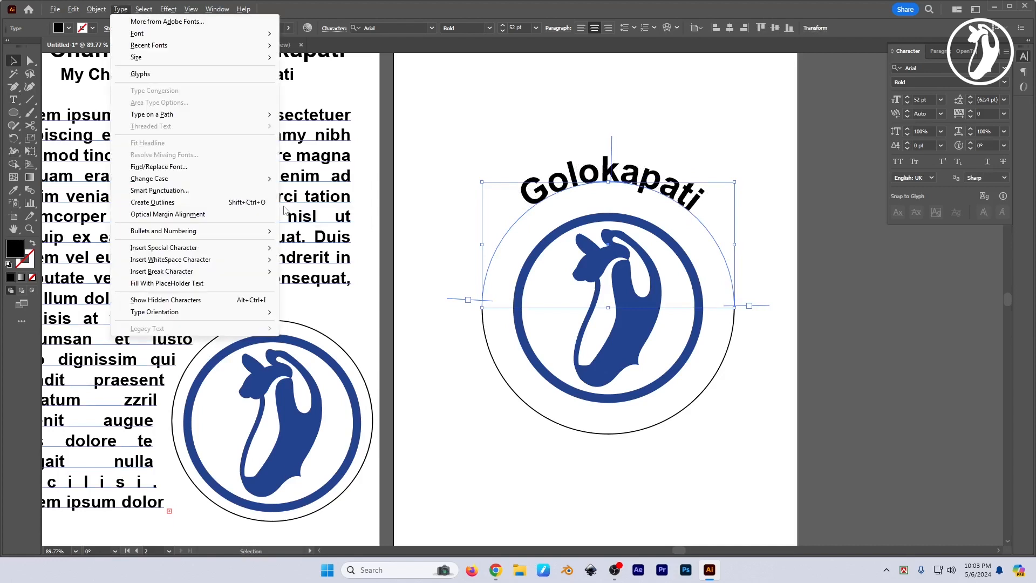
pyautogui.press('c')
pyautogui.press('u')
pyautogui.click(835, 348)
pyautogui.press('space')
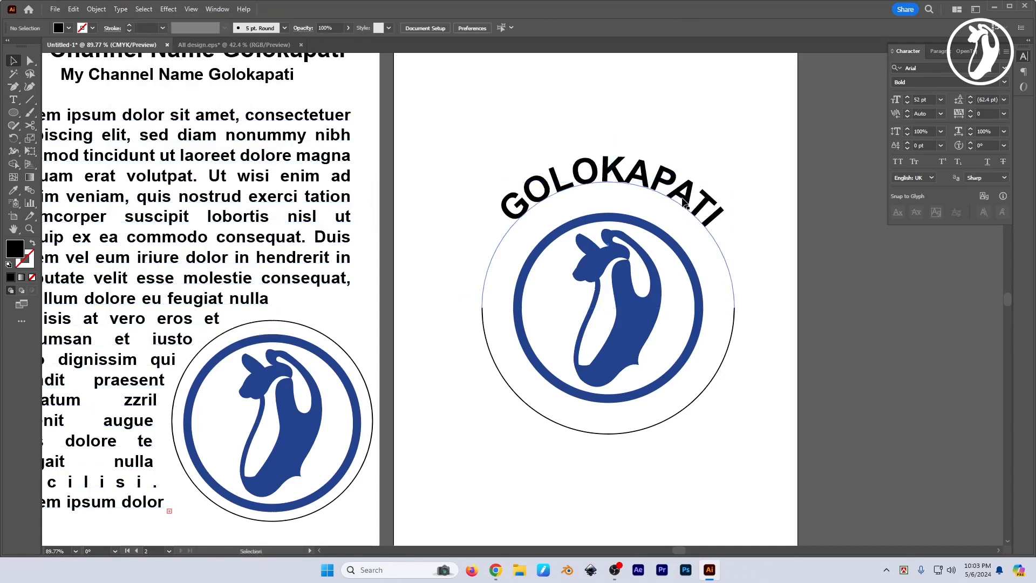
# - Open the Type on a Path Options for the arched GOLOKAPATI text and move the dialog clear of the lettering
pyautogui.click(529, 197)
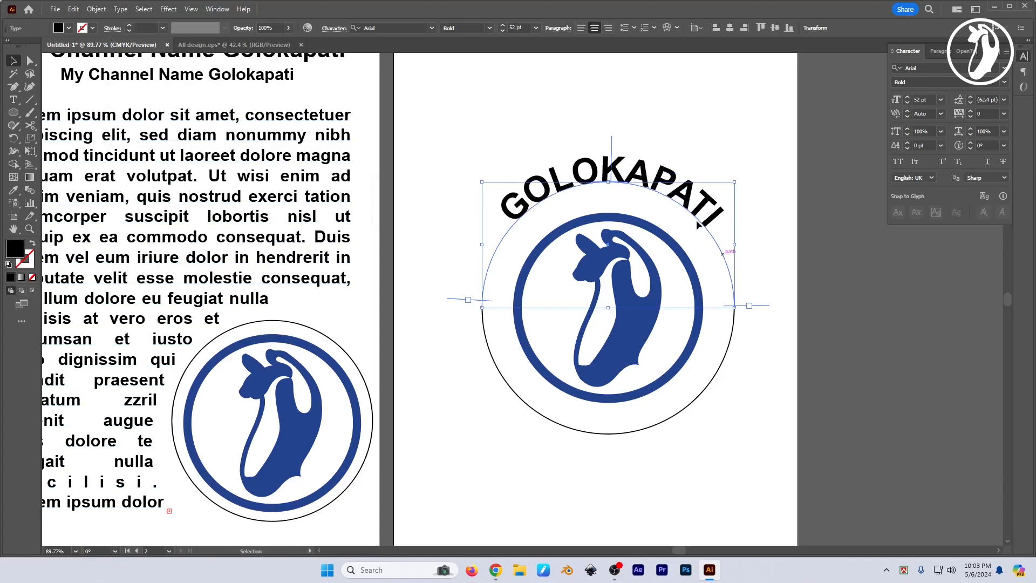
pyautogui.click(14, 100)
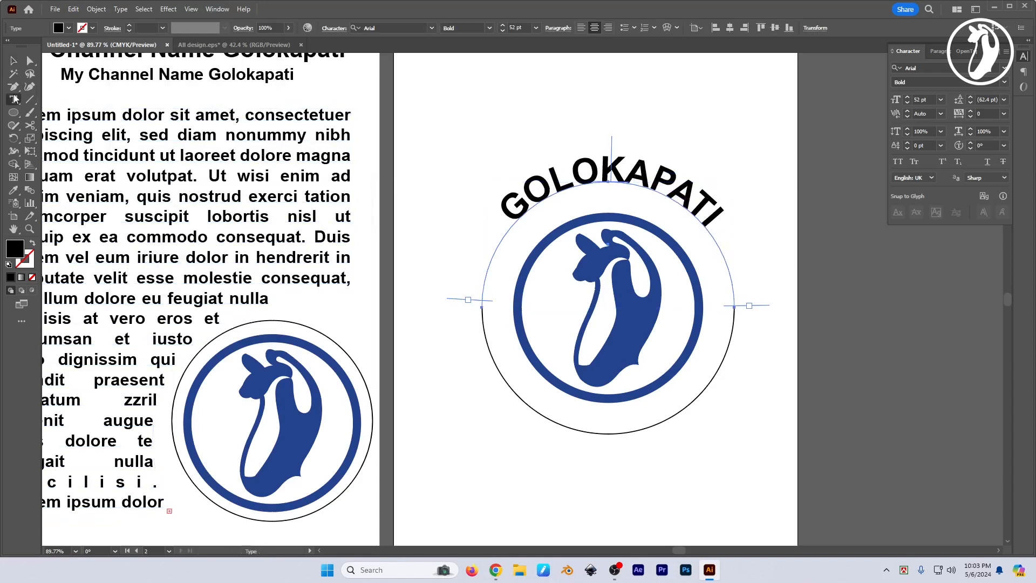
pyautogui.moveTo(15, 99); pyautogui.dragTo(40, 125)
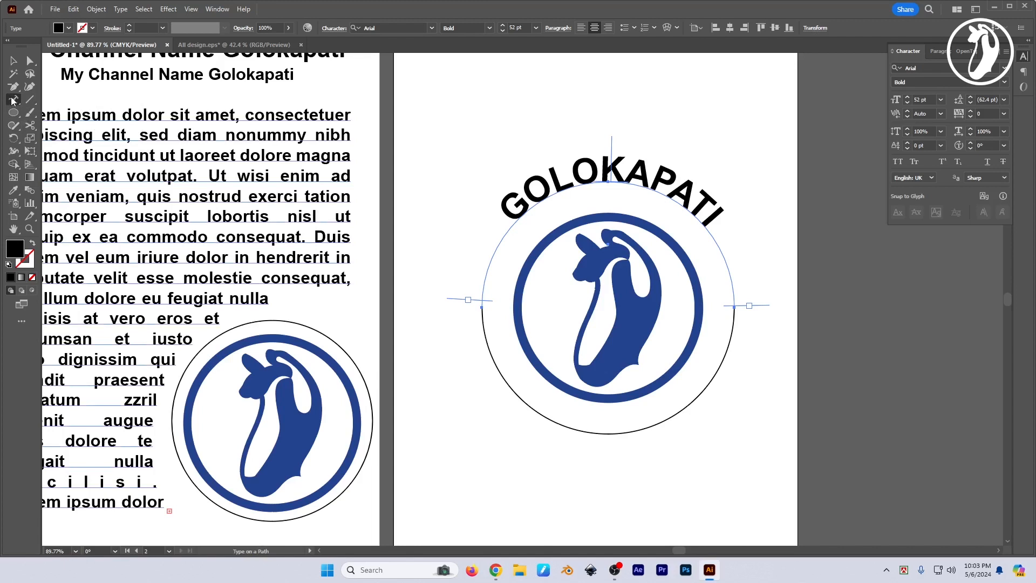
pyautogui.doubleClick(14, 100)
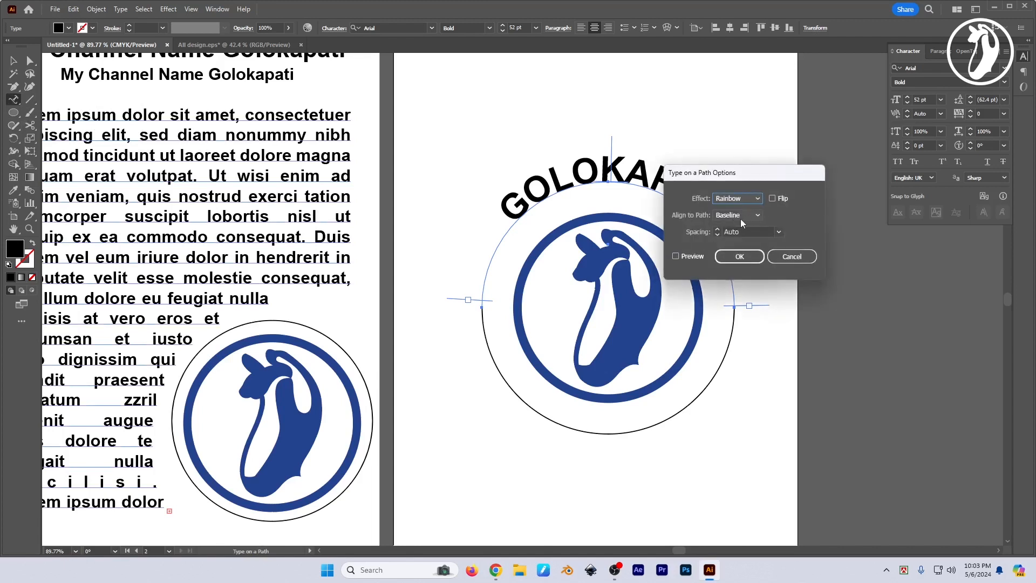
pyautogui.click(757, 198)
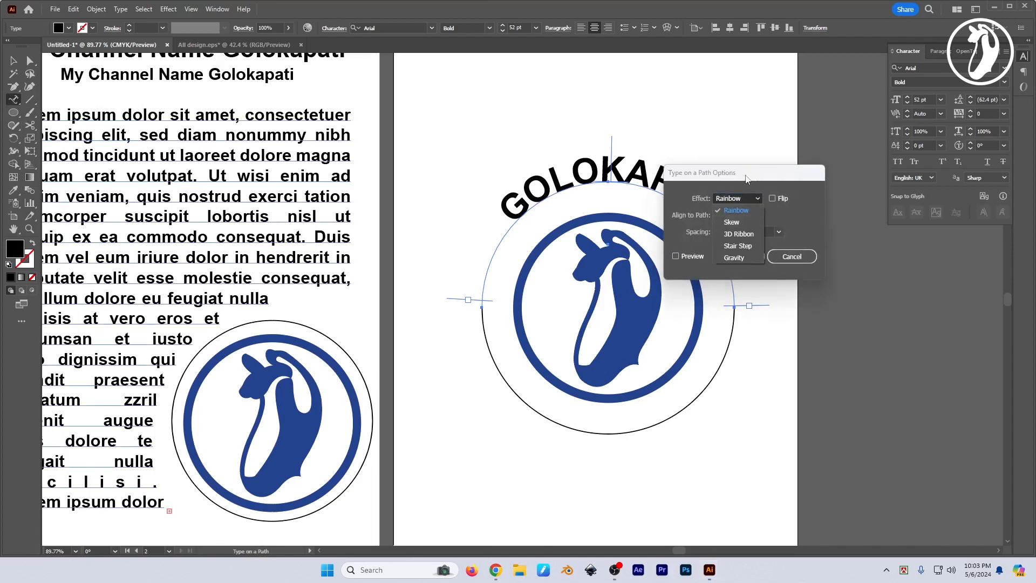
pyautogui.moveTo(747, 179); pyautogui.dragTo(847, 201)
pyautogui.click(851, 222)
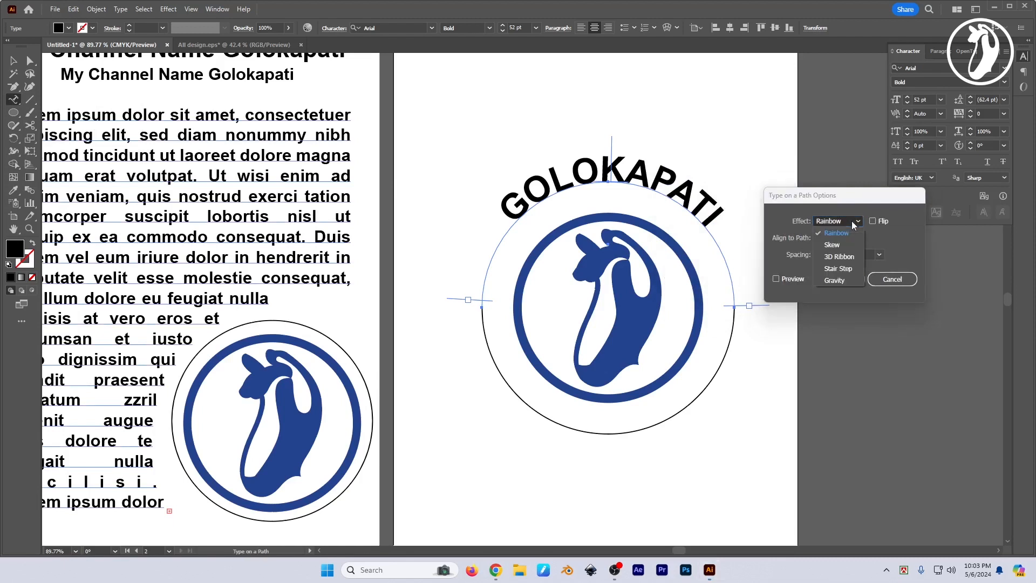
# - Preview the Skew, 3D Ribbon, Stair Step and Gravity effects on the arched text, and return the effect to Rainbow
pyautogui.click(837, 245)
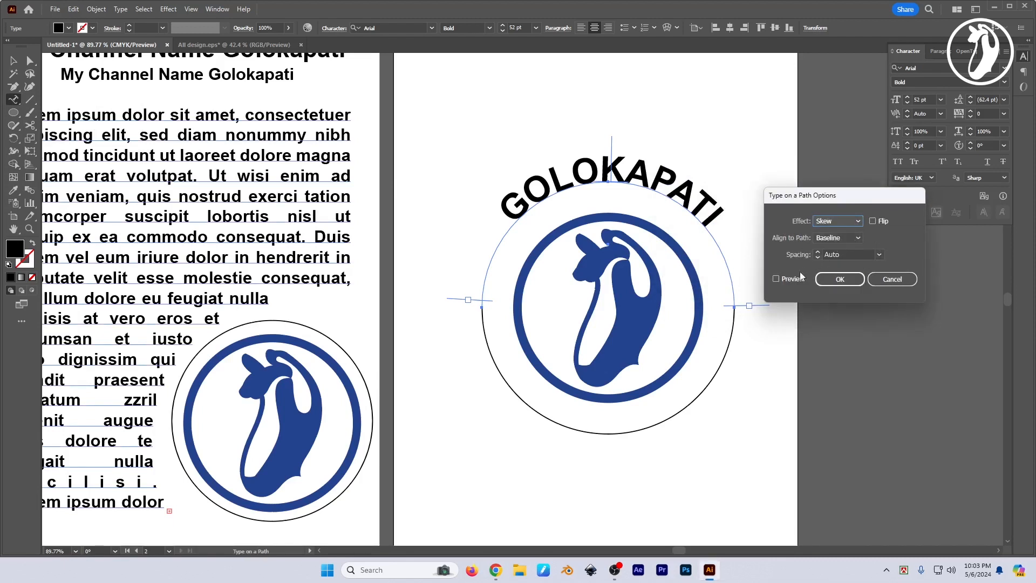
pyautogui.click(777, 279)
pyautogui.click(857, 222)
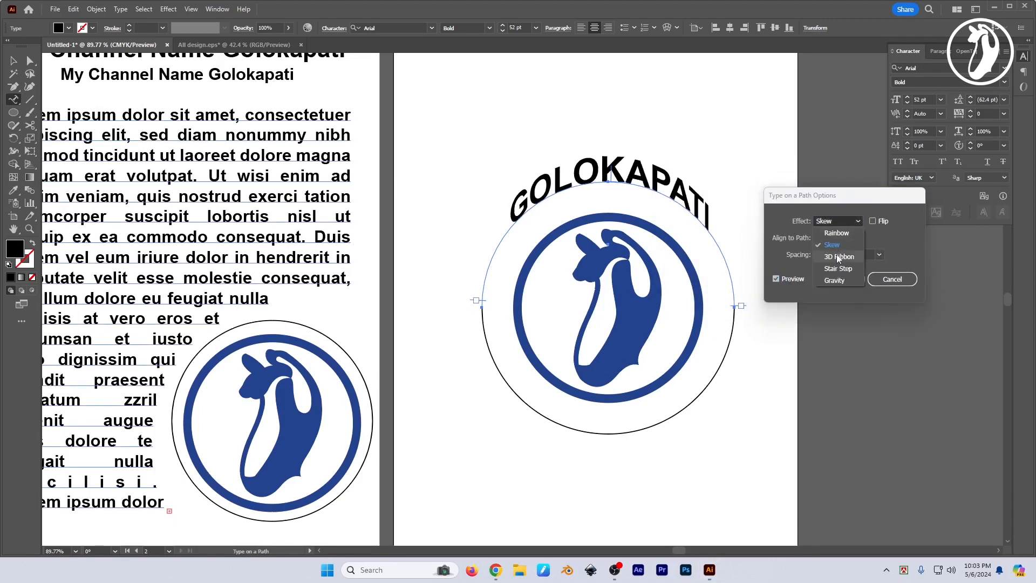
pyautogui.click(837, 258)
pyautogui.click(856, 221)
pyautogui.click(837, 269)
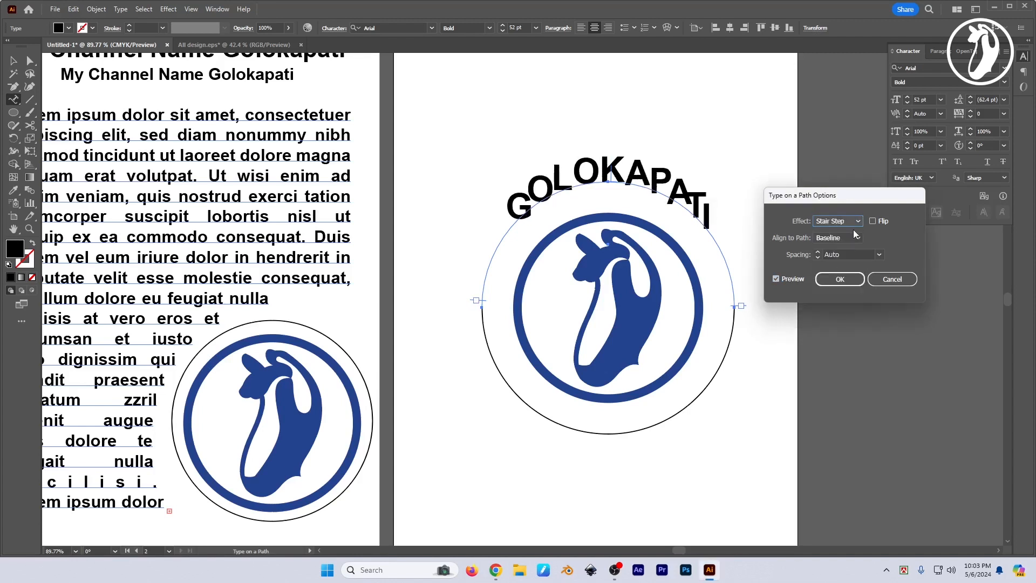
pyautogui.click(857, 222)
pyautogui.click(843, 279)
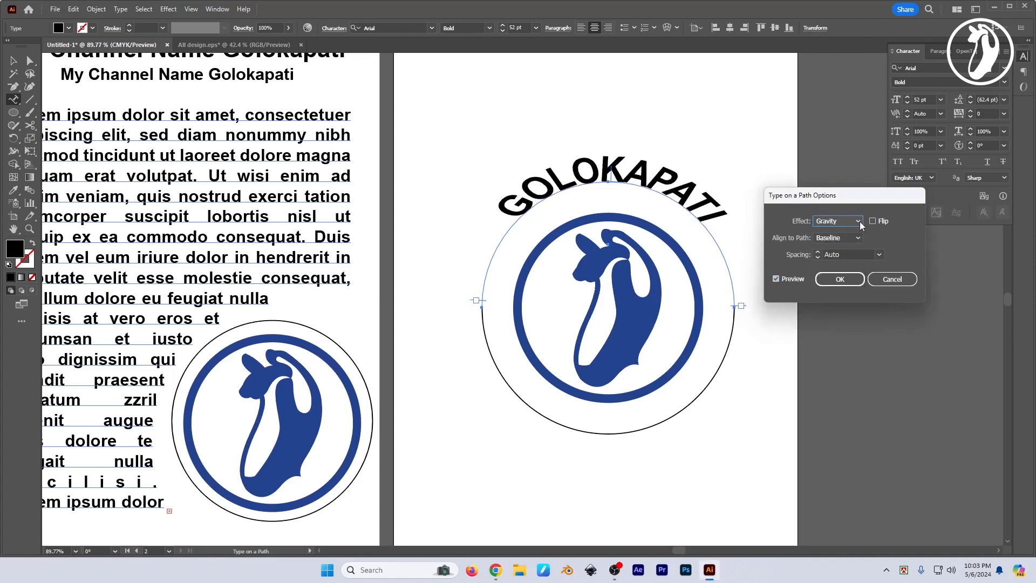
pyautogui.click(858, 222)
pyautogui.click(846, 235)
pyautogui.click(860, 222)
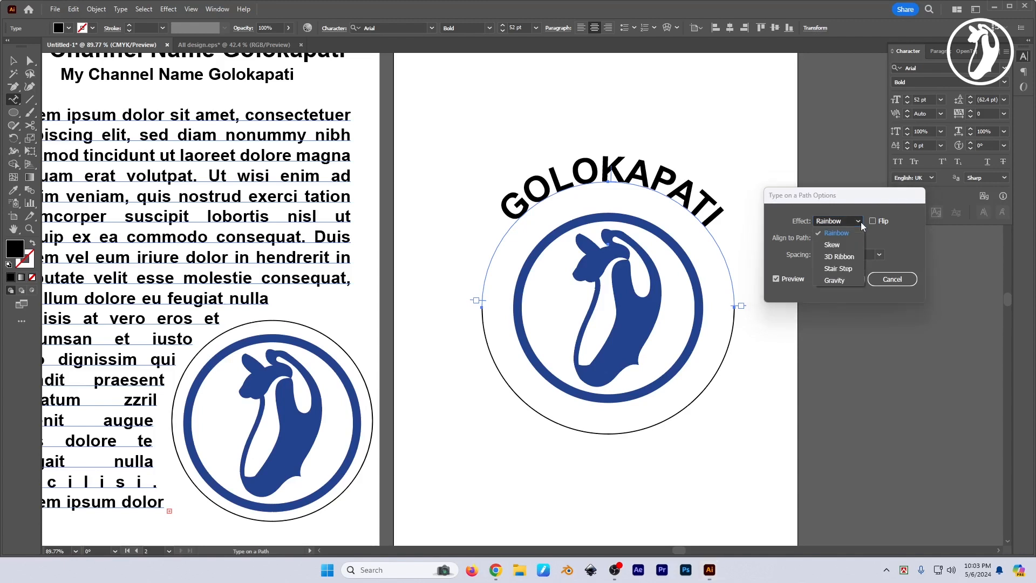
pyautogui.click(895, 241)
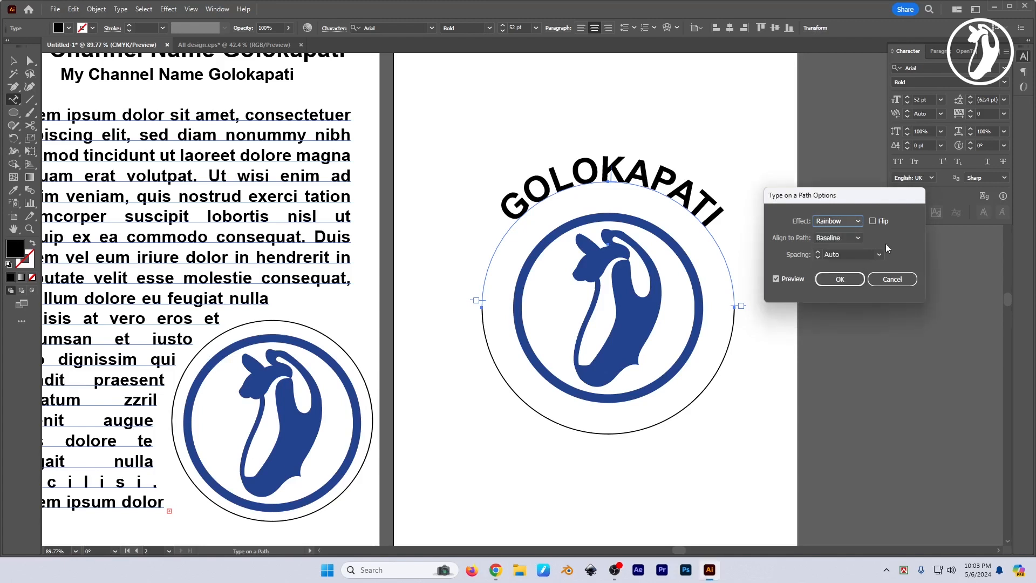
# - Align the arched text to the Center of its path, keep the spacing on Auto, and apply the path options
pyautogui.click(852, 240)
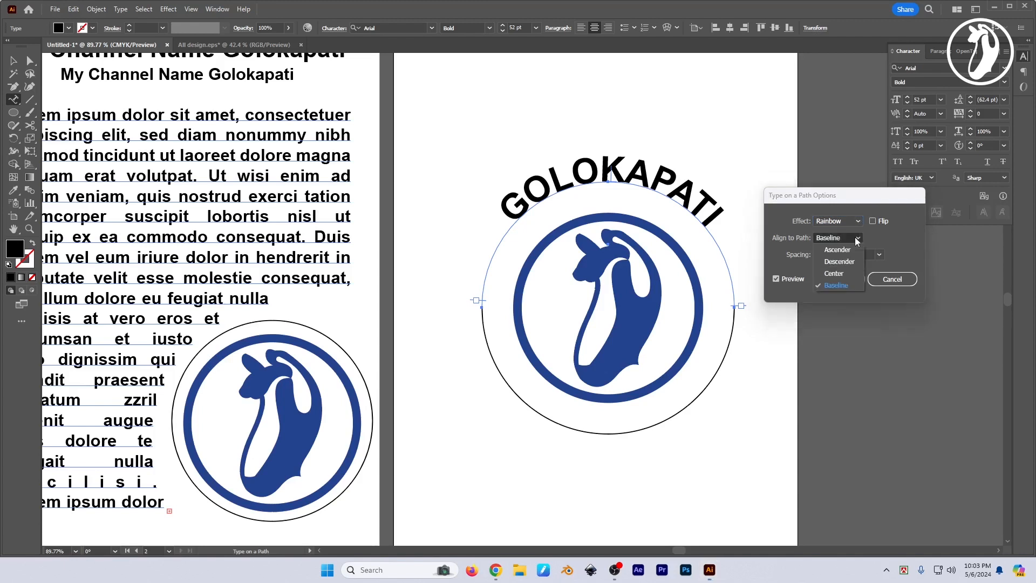
pyautogui.click(834, 274)
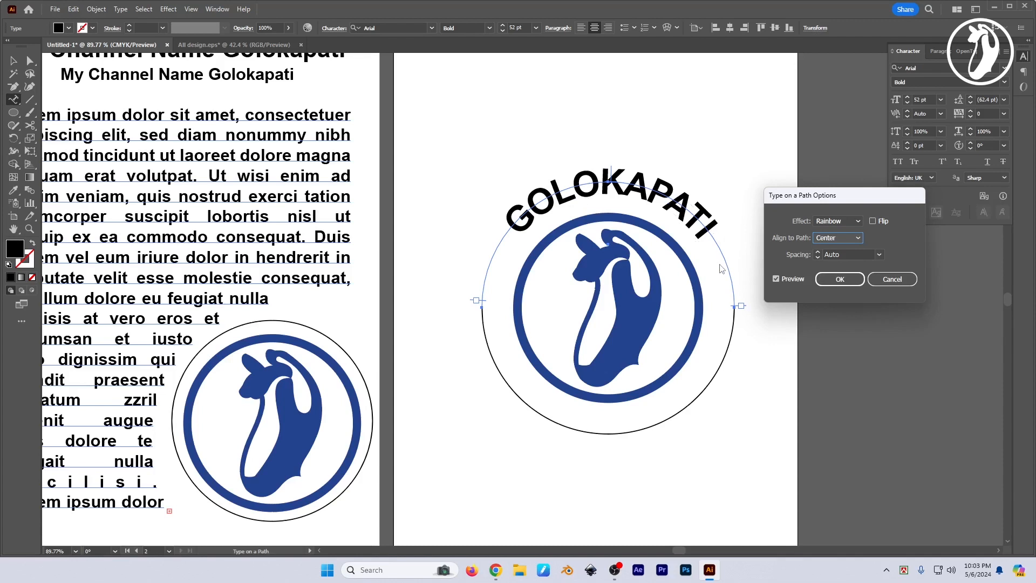
pyautogui.click(879, 255)
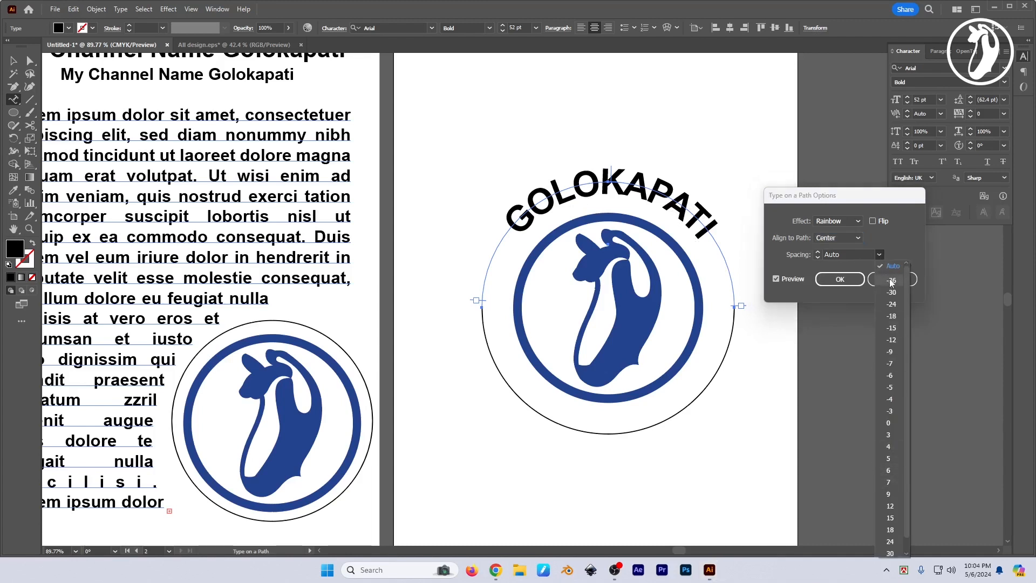
pyautogui.click(893, 267)
pyautogui.click(840, 279)
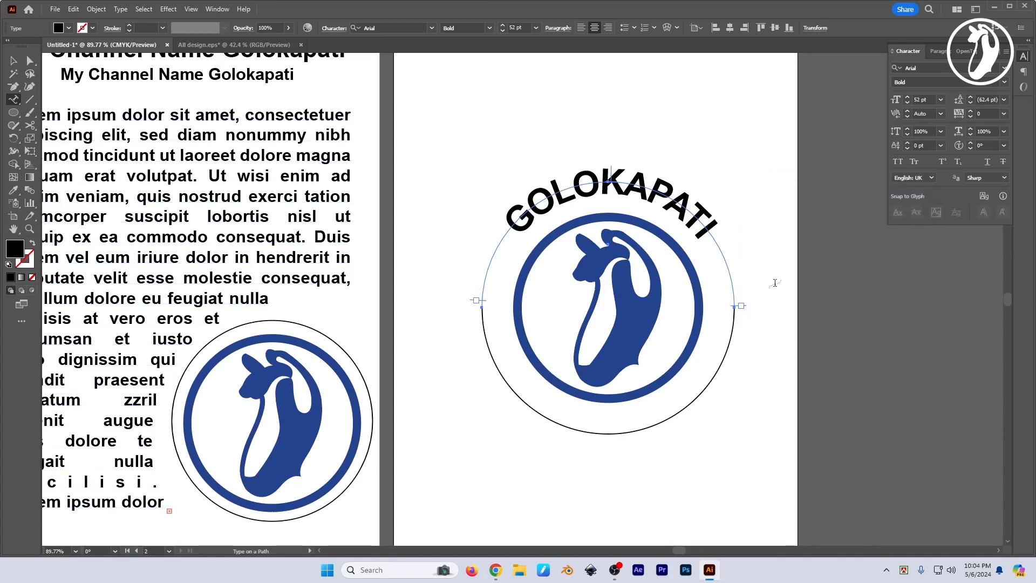
# - Increase the font size of the arched GOLOKAPATI text to 68 pt
pyautogui.click(923, 99)
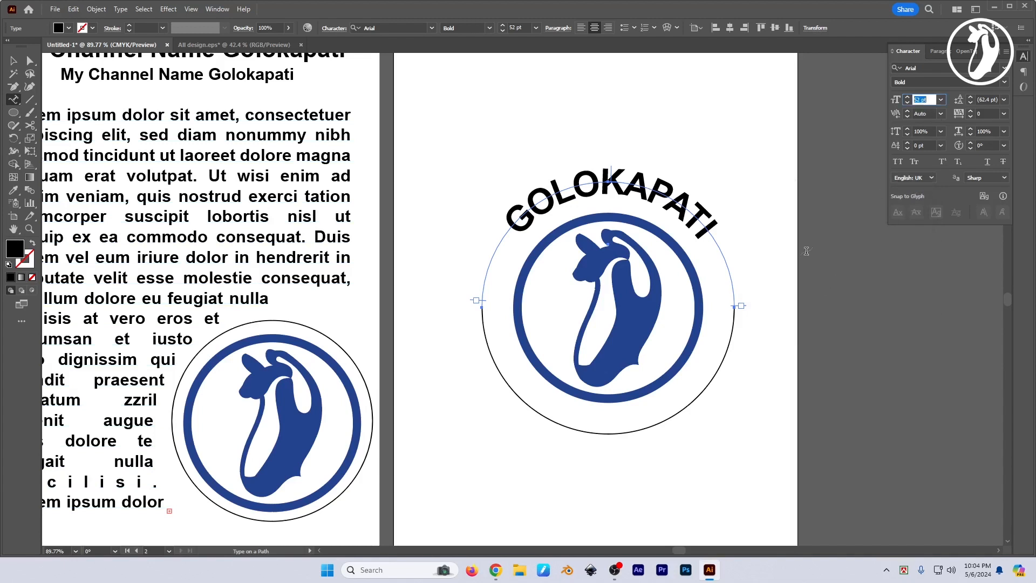
pyautogui.hotkey('shift', 'Up')
pyautogui.hotkey('shift', 'Up')
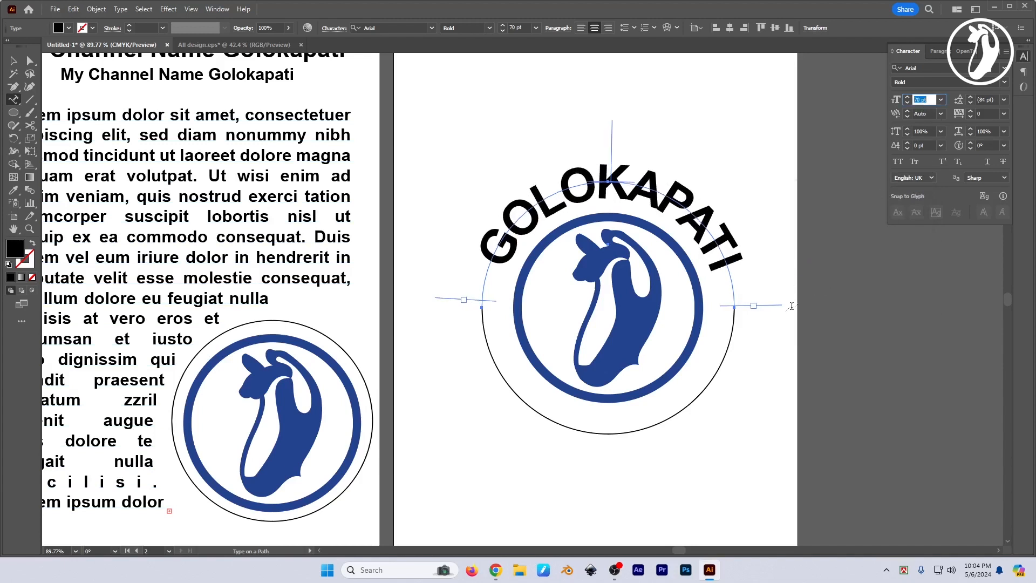
pyautogui.press('Return')
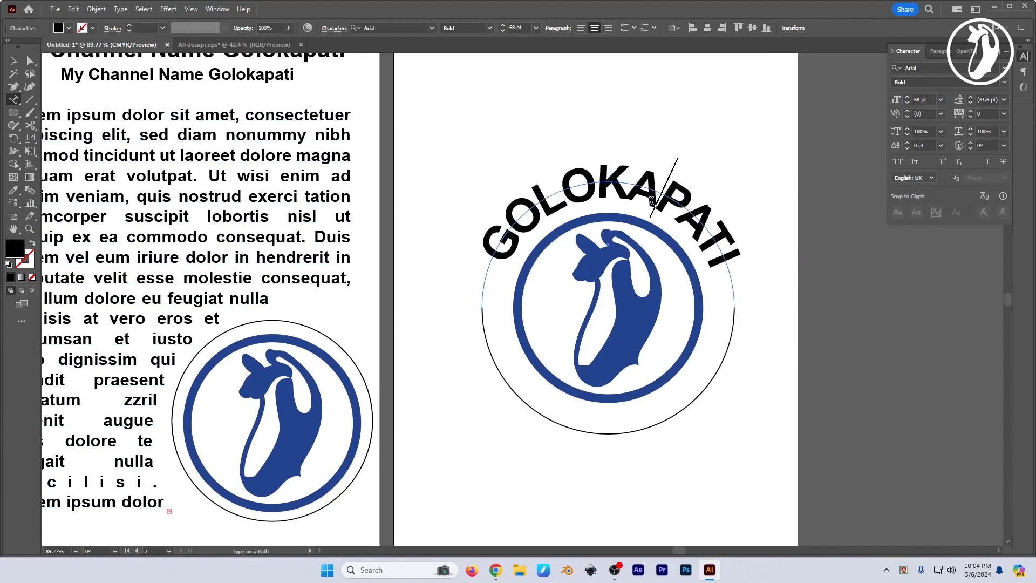
pyautogui.press('Escape')
# - Copy the words "My Channel" from the large title on the first artboard
pyautogui.scroll(-1, 809, 299)
pyautogui.scroll(-1, 809, 299)
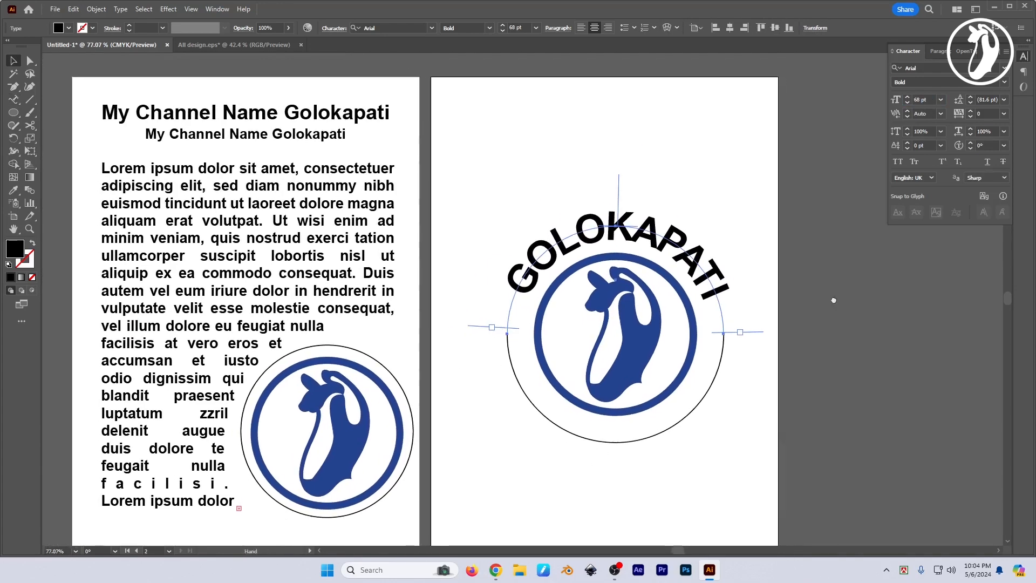
pyautogui.moveTo(835, 300); pyautogui.dragTo(829, 300)
pyautogui.doubleClick(312, 115)
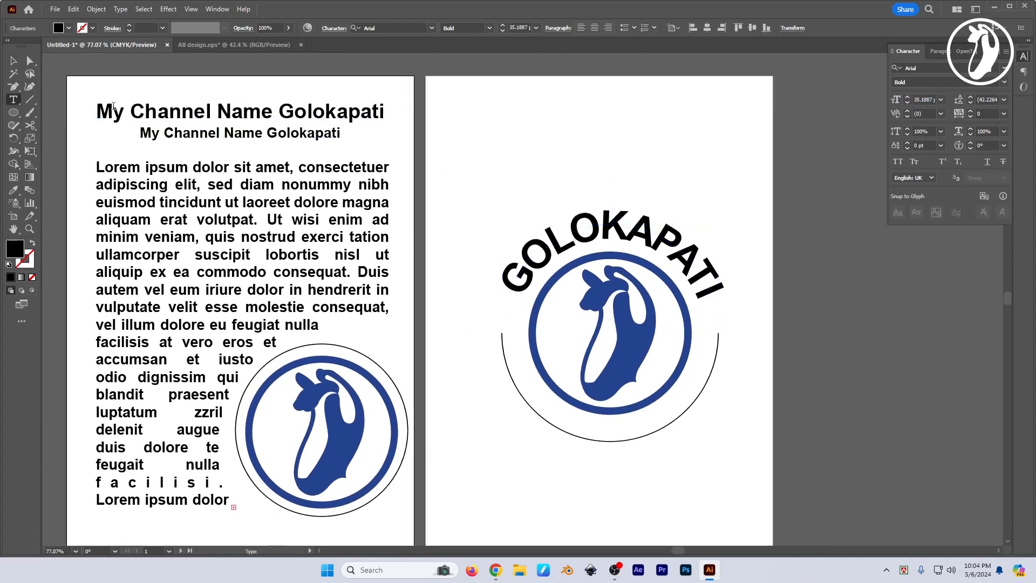
pyautogui.moveTo(96, 111); pyautogui.dragTo(210, 108)
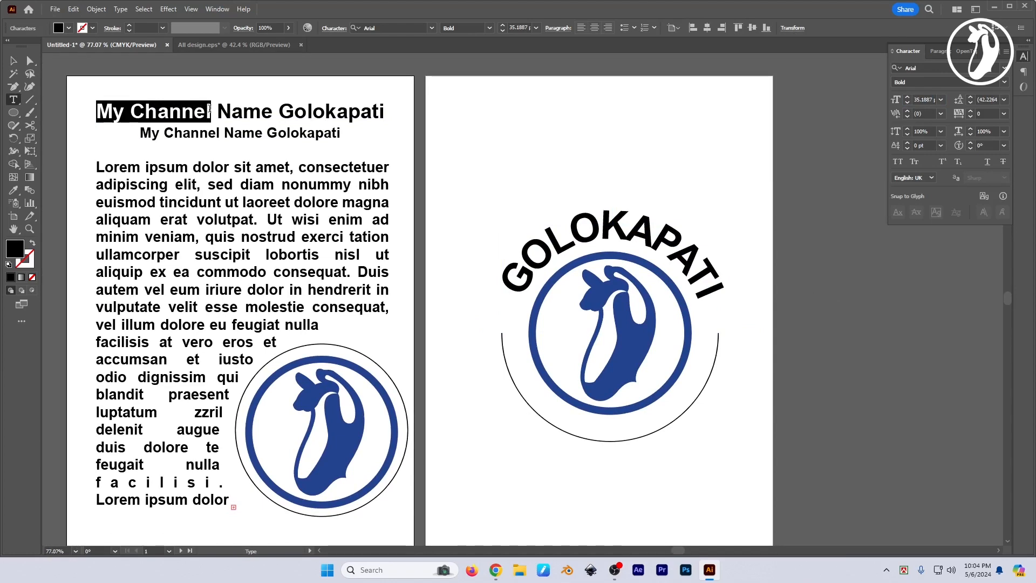
pyautogui.press('Escape')
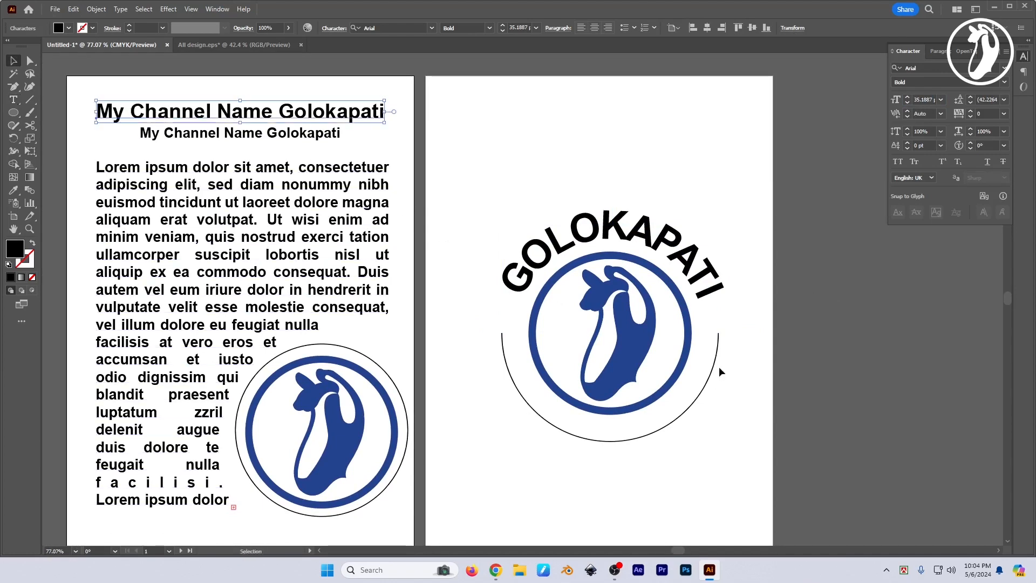
# - Paste "My Channel" as type on a path along the lower half circle and extend its text range across the whole arc
pyautogui.click(17, 103)
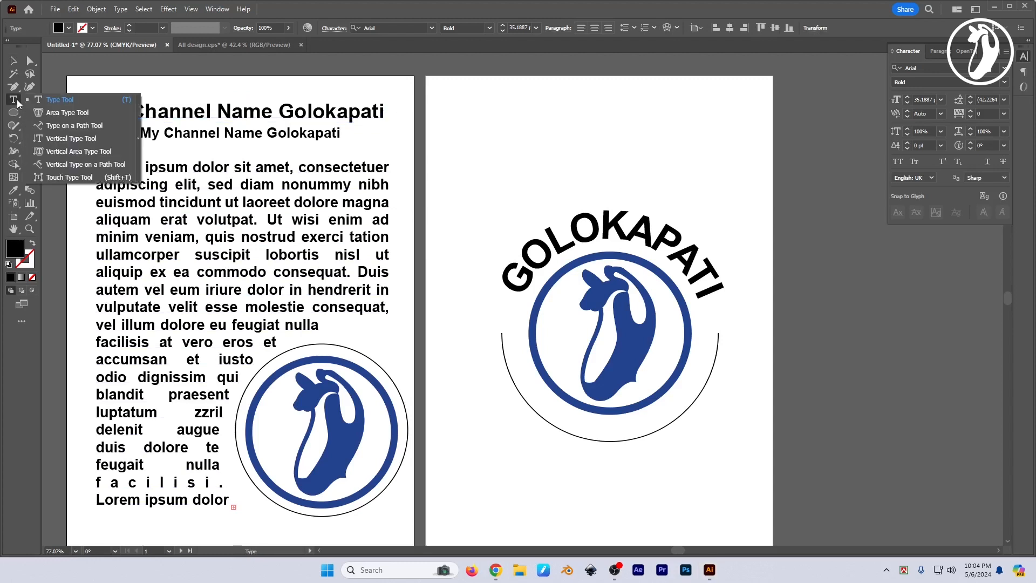
pyautogui.click(60, 127)
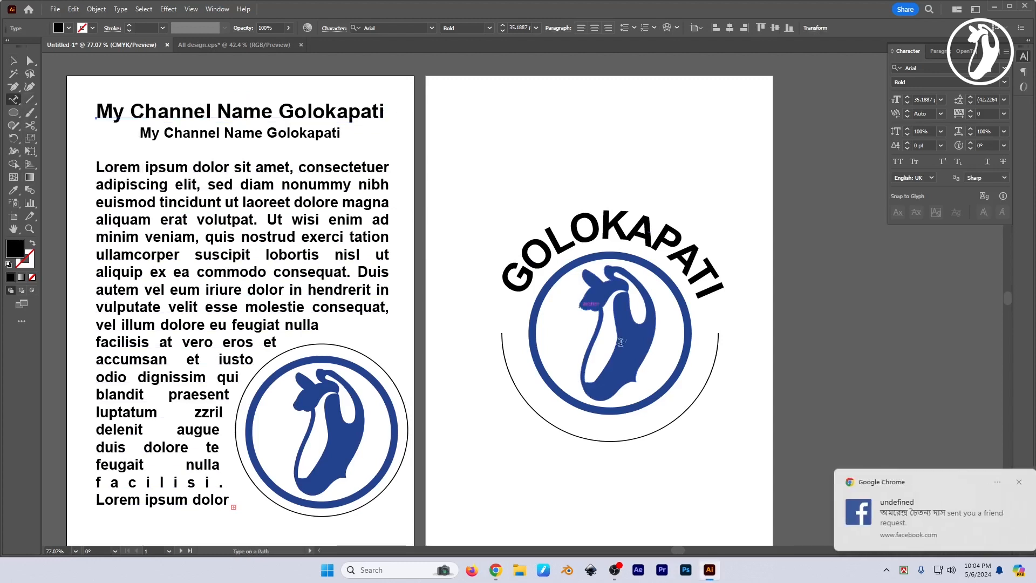
pyautogui.click(502, 339)
pyautogui.hotkey('ctrl', 'v')
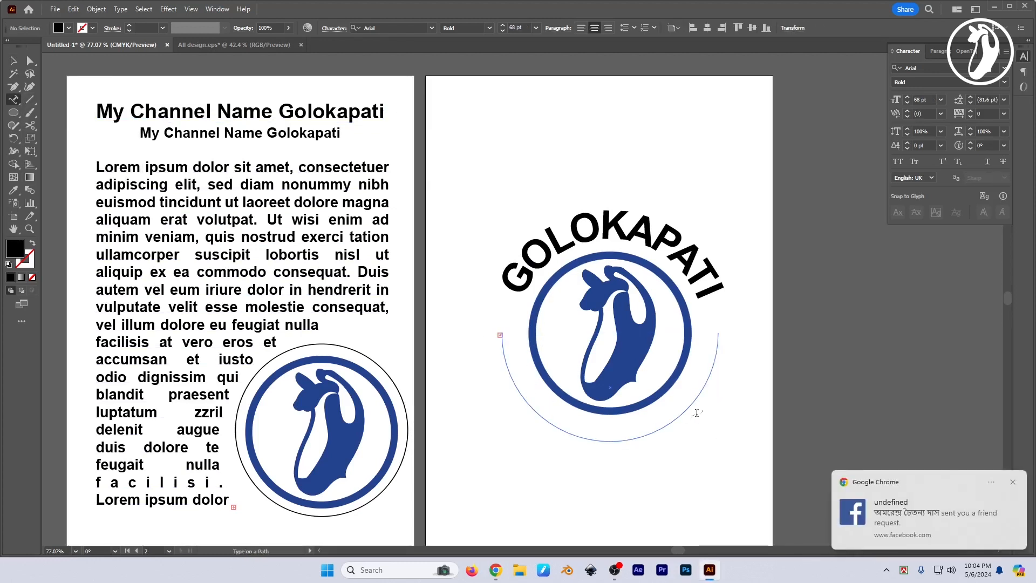
pyautogui.press('Escape')
pyautogui.moveTo(492, 346); pyautogui.dragTo(770, 336)
# - Try left alignment on the "My Channel" path text and set its paragraph alignment to centred
pyautogui.click(939, 52)
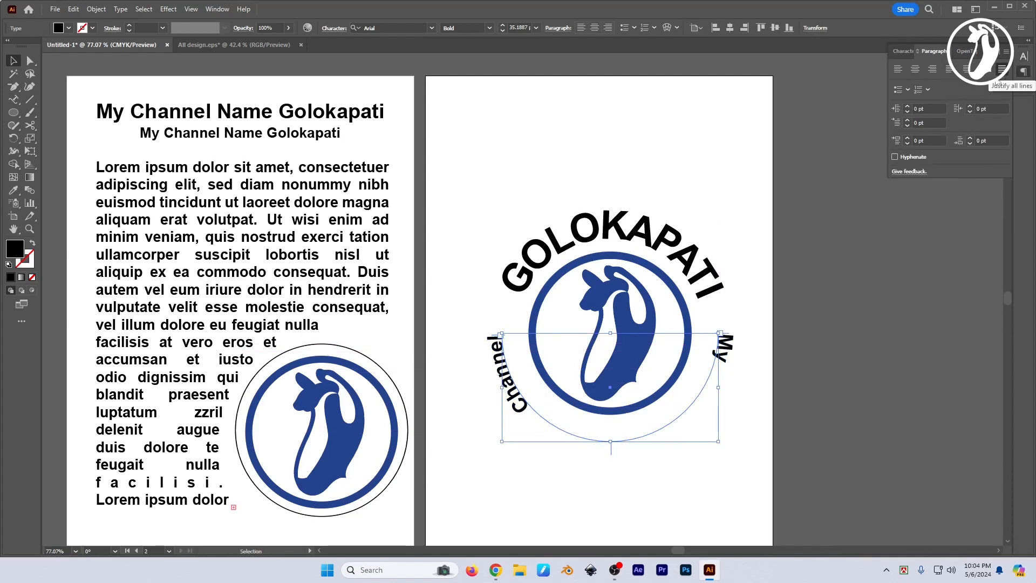
pyautogui.click(898, 71)
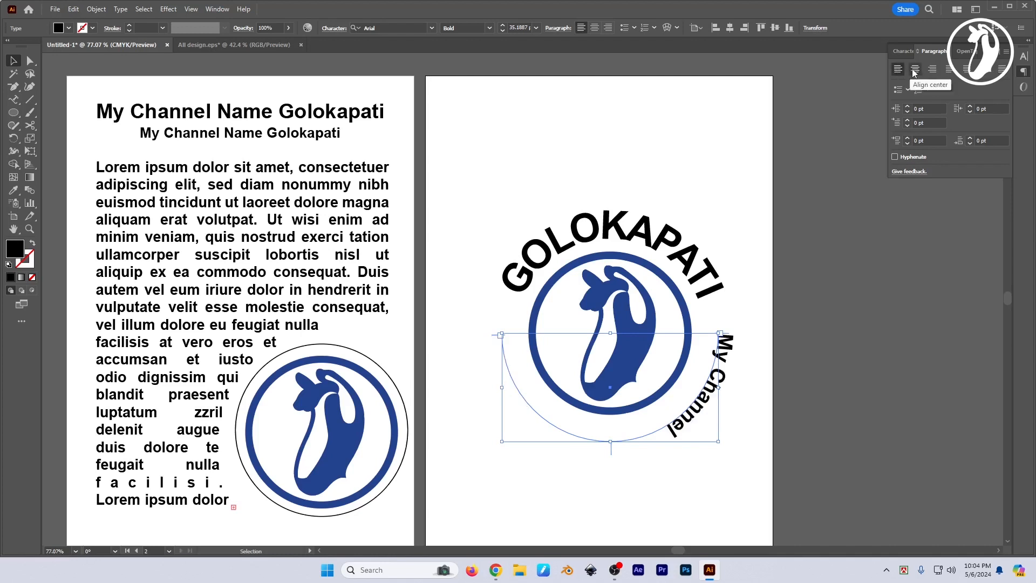
pyautogui.click(915, 70)
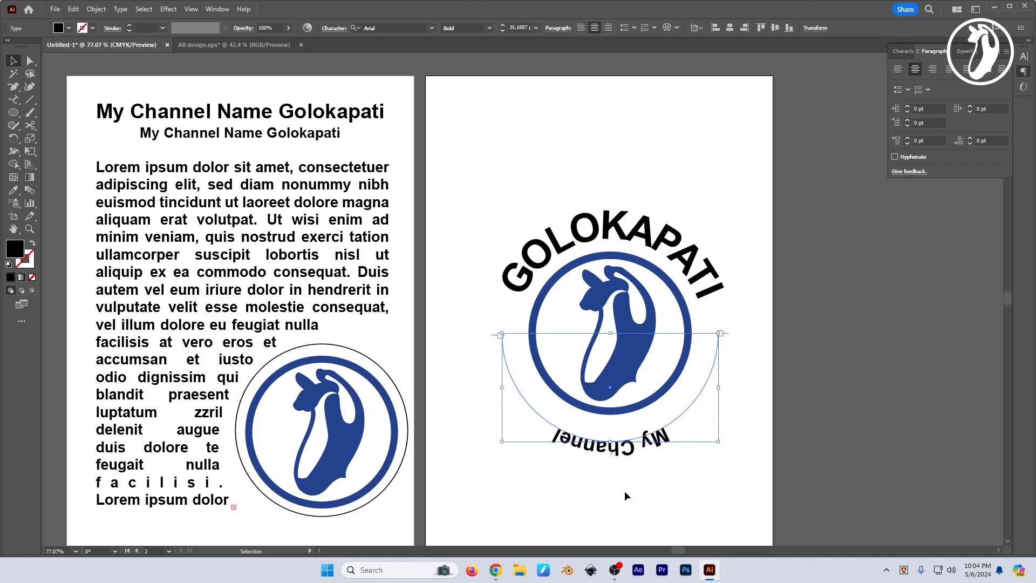
pyautogui.click(898, 69)
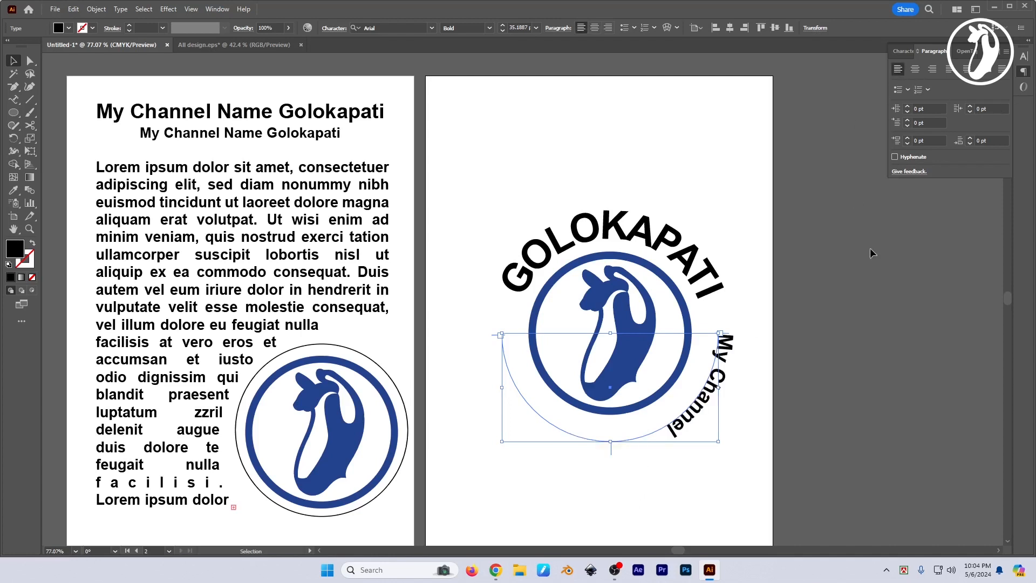
pyautogui.click(916, 70)
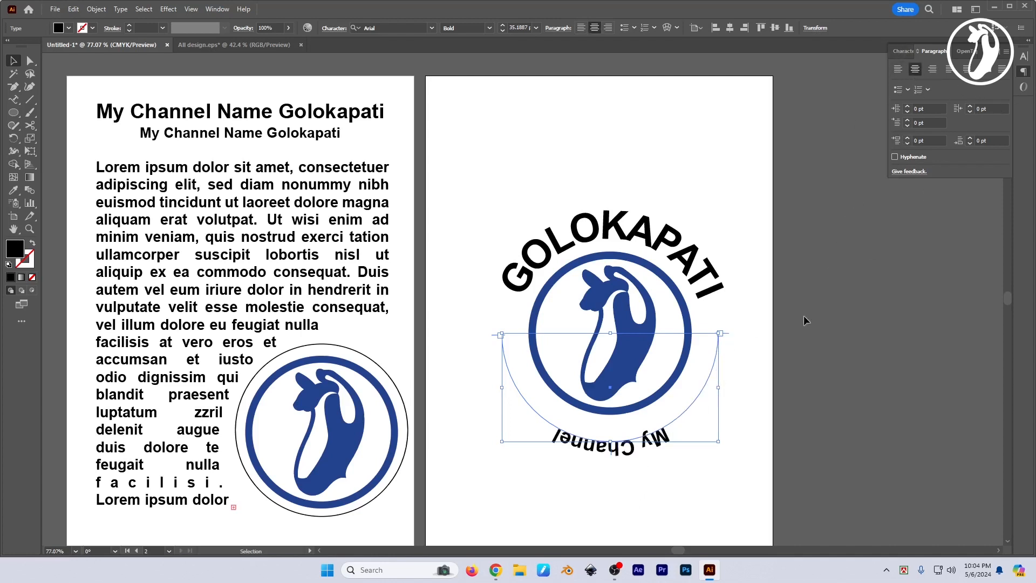
# - Reduce the font size of the "My Channel" text on the lower arc to 27.1887 pt
pyautogui.hotkey('ctrl', 'shift', ',')
pyautogui.hotkey('ctrl', 'shift', ',')
pyautogui.hotkey('ctrl', 'shift', ',')
pyautogui.hotkey('ctrl', 'shift', ',')
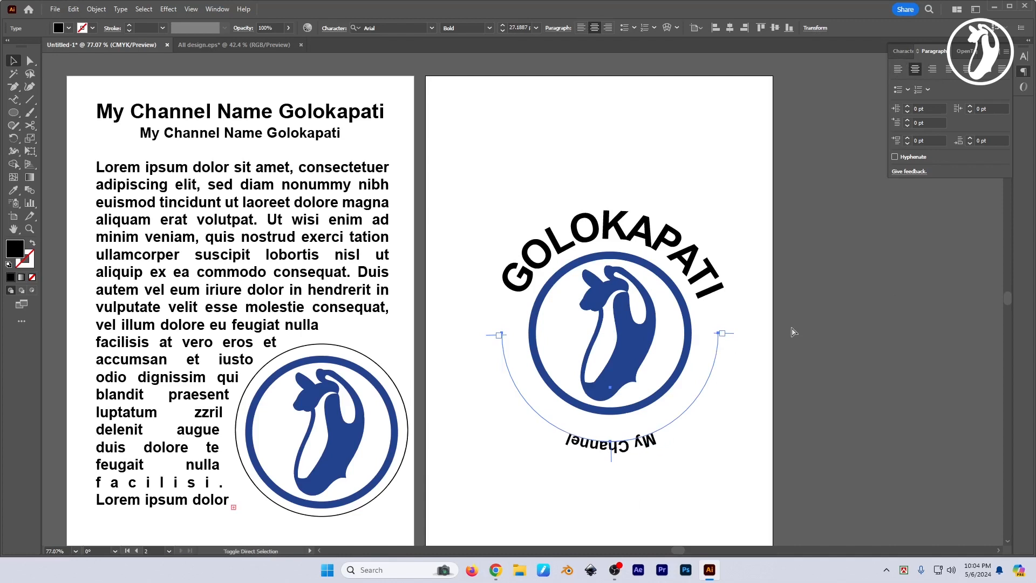
# - Increase the font size of the "My Channel" text on the lower arc to 95.1887 pt
pyautogui.hotkey('ctrl', 'shift', ',')
pyautogui.hotkey('ctrl', 'shift', '.')
pyautogui.hotkey('ctrl', 'shift', '.')
pyautogui.hotkey('ctrl', 'shift', '.')
pyautogui.hotkey('ctrl', 'shift', '.')
pyautogui.hotkey('ctrl', 'shift', '.')
pyautogui.hotkey('ctrl', 'shift', '.')
pyautogui.hotkey('ctrl', 'shift', '.')
pyautogui.hotkey('ctrl', 'shift', '.')
pyautogui.hotkey('ctrl', 'shift', '.')
pyautogui.hotkey('ctrl', 'shift', '.')
pyautogui.hotkey('ctrl', 'shift', '.')
pyautogui.hotkey('ctrl', 'shift', '.')
pyautogui.hotkey('ctrl', 'shift', '.')
pyautogui.hotkey('ctrl', 'shift', '.')
pyautogui.hotkey('ctrl', 'shift', '.')
pyautogui.hotkey('ctrl', 'shift', '.')
pyautogui.hotkey('ctrl', 'shift', '.')
pyautogui.hotkey('ctrl', 'shift', '.')
pyautogui.hotkey('ctrl', 'shift', '.')
pyautogui.hotkey('ctrl', 'shift', '.')
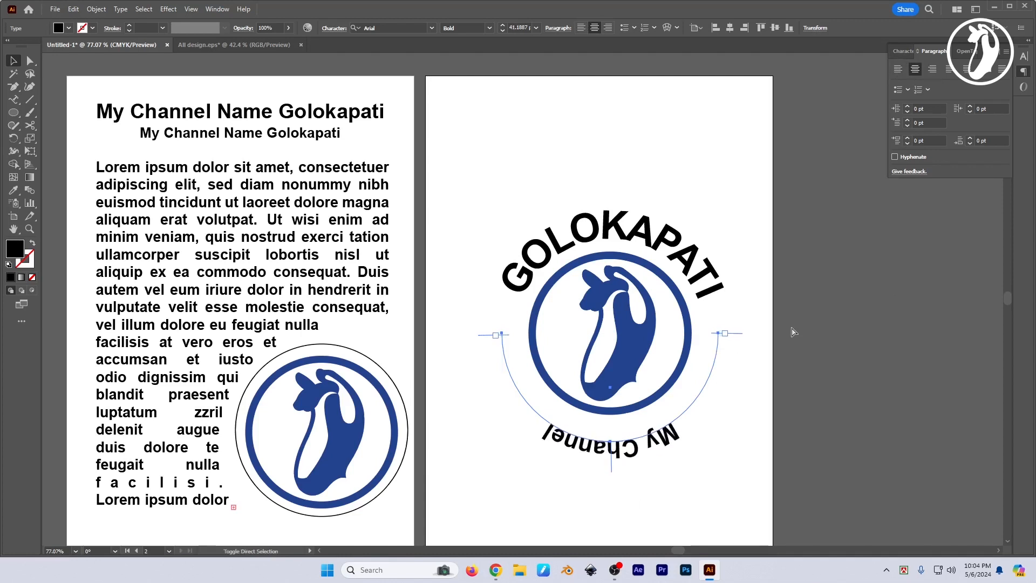
pyautogui.hotkey('ctrl', 'shift', '.')
pyautogui.hotkey('ctrl', 'shift', '.')
pyautogui.hotkey('ctrl', 'shift', '.')
pyautogui.hotkey('ctrl', 'shift', '.')
pyautogui.hotkey('ctrl', 'shift', '.')
pyautogui.hotkey('ctrl', 'shift', '.')
pyautogui.hotkey('ctrl', 'shift', '.')
pyautogui.hotkey('ctrl', 'shift', '.')
pyautogui.hotkey('ctrl', 'shift', '.')
pyautogui.hotkey('ctrl', 'shift', '.')
pyautogui.hotkey('ctrl', 'shift', '.')
pyautogui.hotkey('ctrl', 'shift', '.')
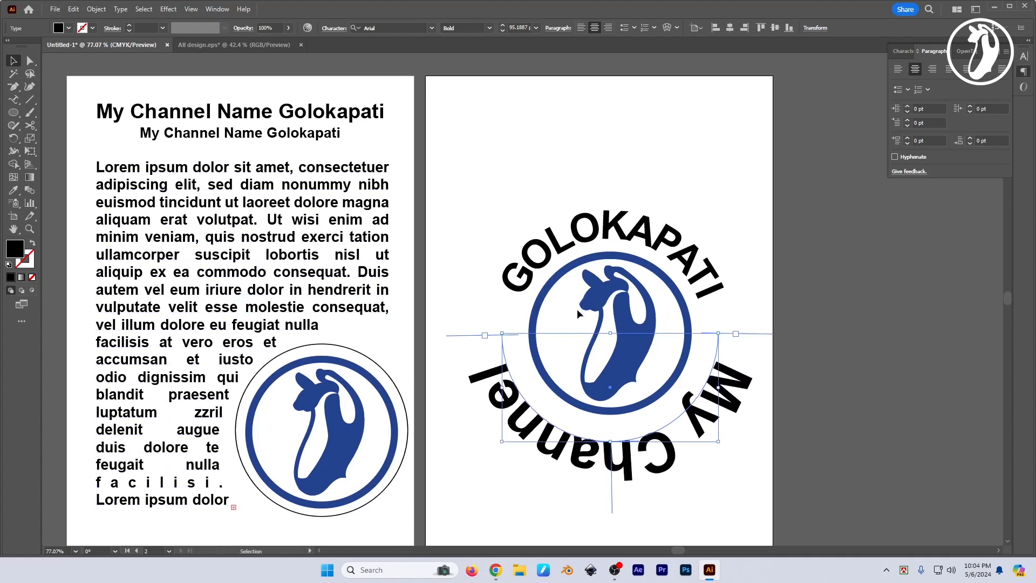
# - Check the font size of the "GOLOKAPATI" arc and set the "My Channel" arc text to the same 68 pt
pyautogui.click(642, 221)
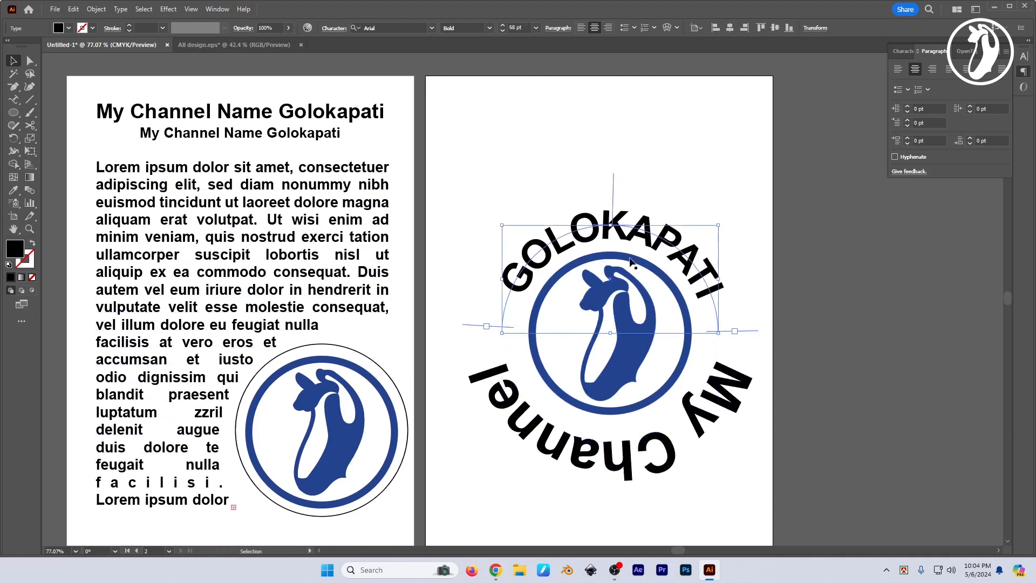
pyautogui.click(904, 50)
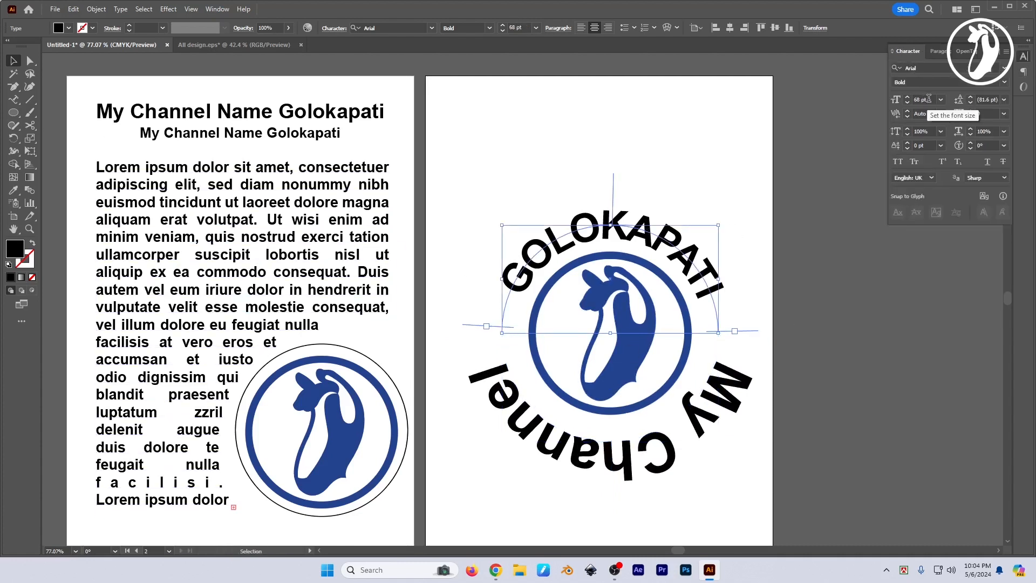
pyautogui.click(923, 99)
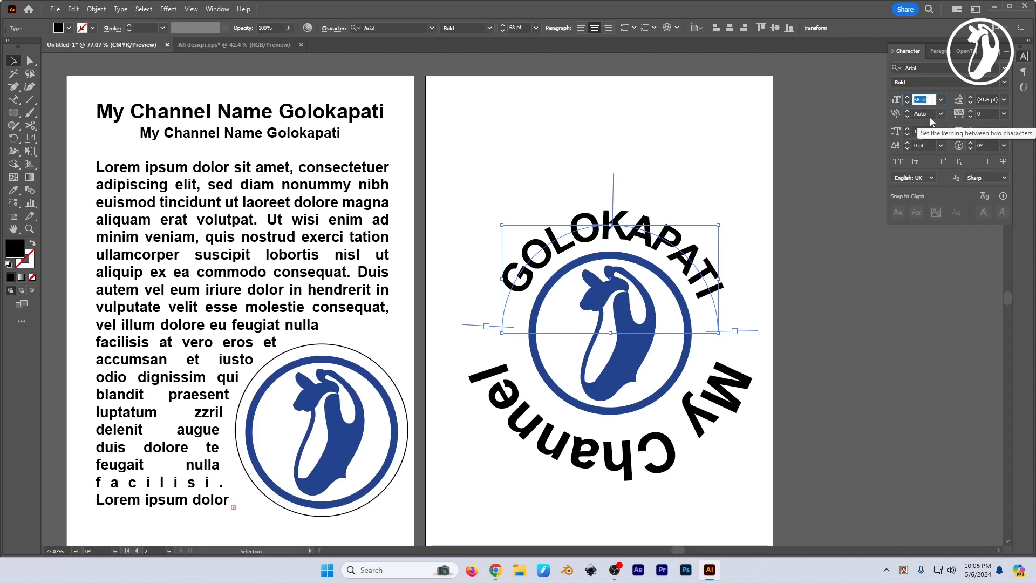
pyautogui.click(725, 389)
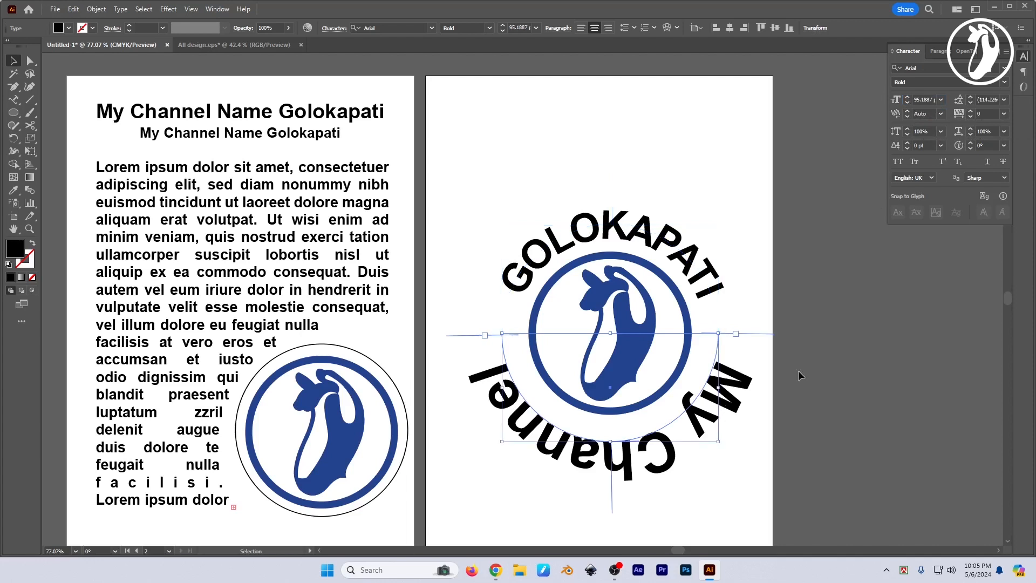
pyautogui.moveTo(914, 100); pyautogui.dragTo(943, 111)
pyautogui.write('68')
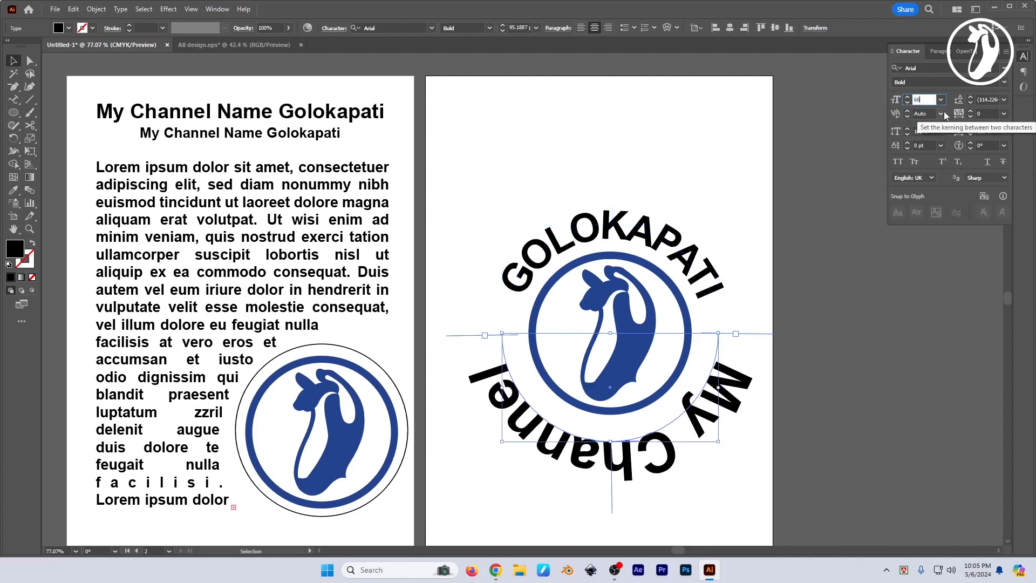
pyautogui.press('Return')
pyautogui.click(700, 273)
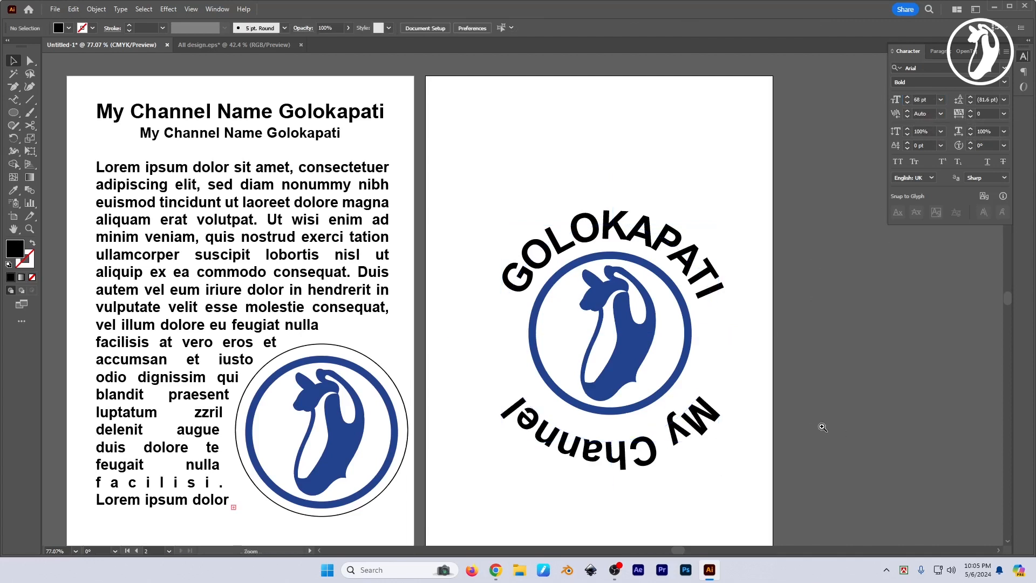
pyautogui.moveTo(831, 406); pyautogui.dragTo(827, 411)
pyautogui.click(14, 114)
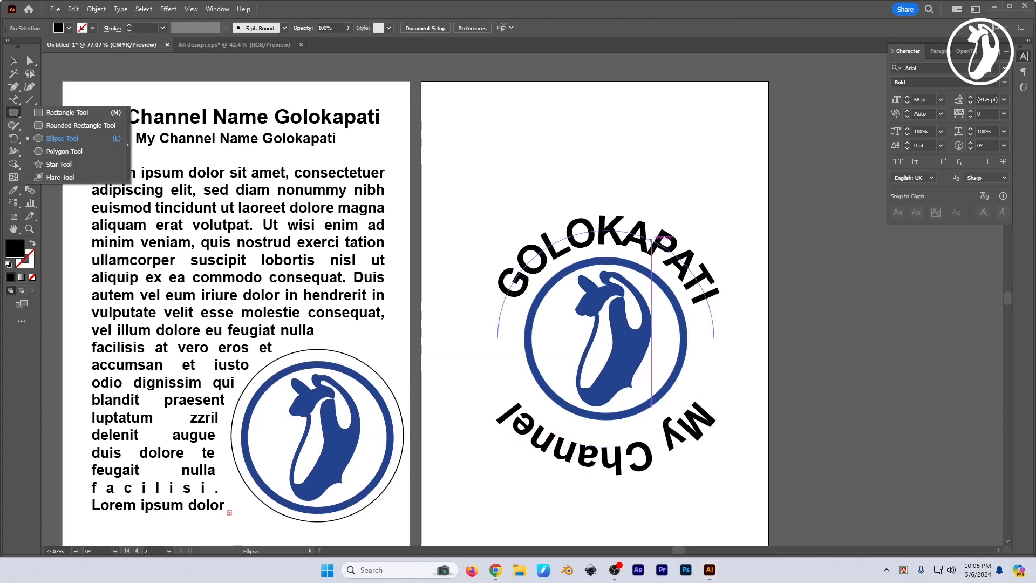
pyautogui.press('v')
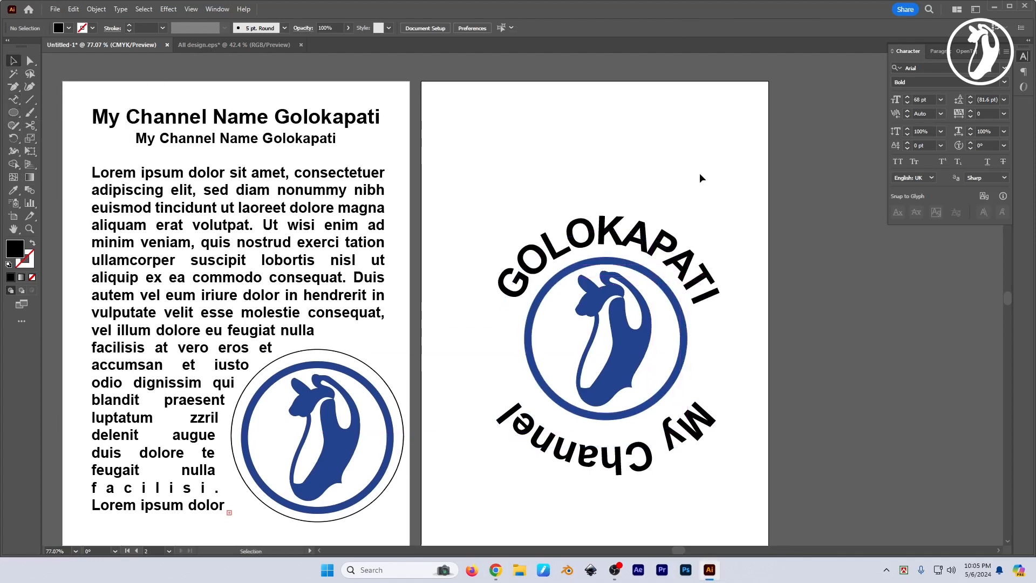
# - In the Type on a Path options, set the "My Channel" text's Align to Path to Center
pyautogui.click(678, 451)
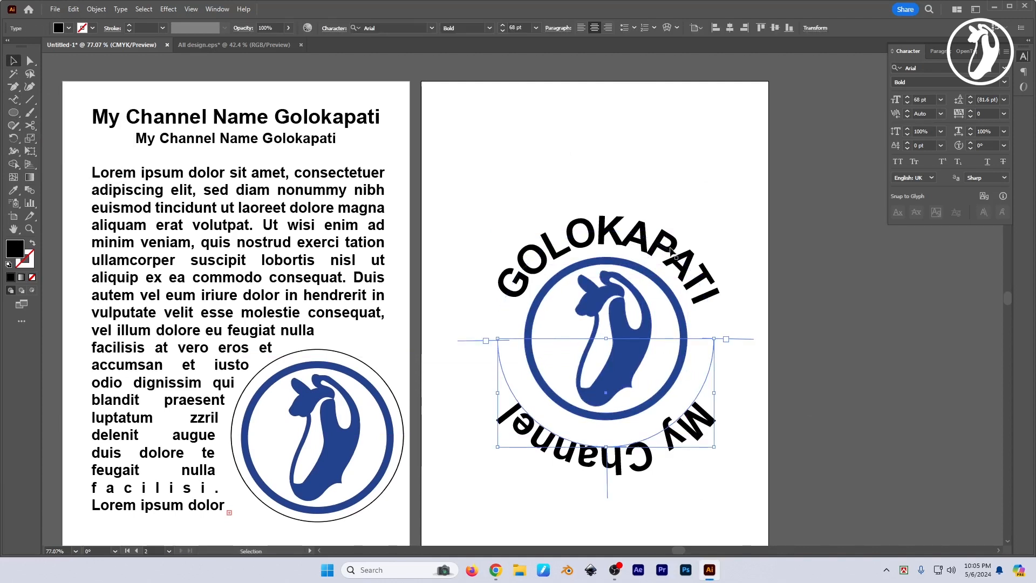
pyautogui.click(542, 458)
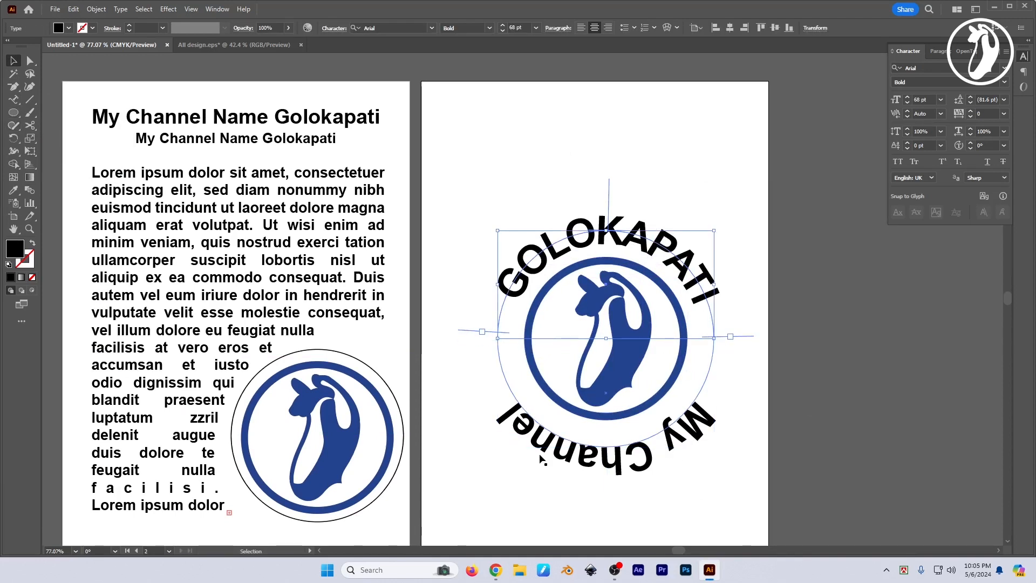
pyautogui.doubleClick(14, 101)
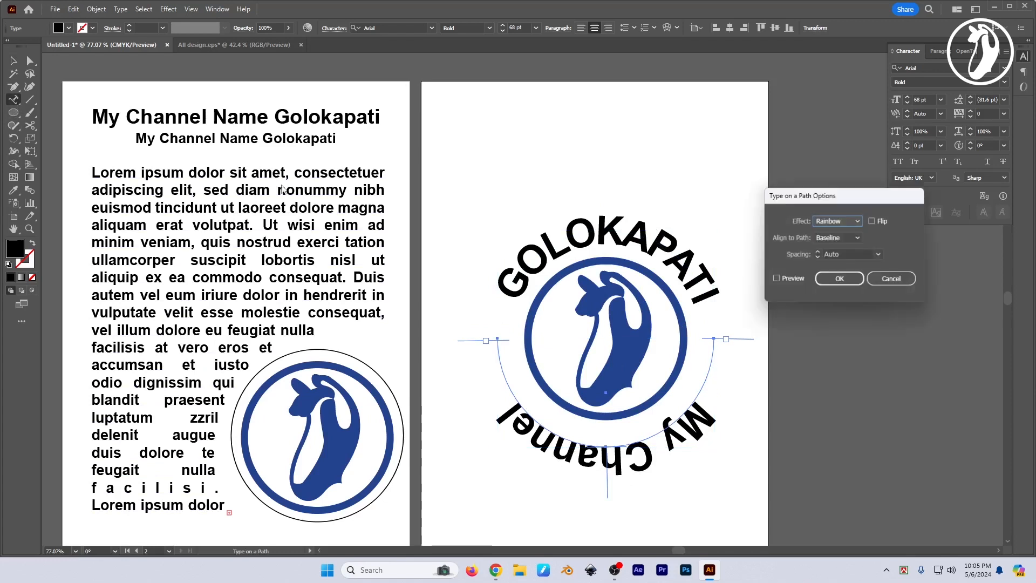
pyautogui.click(845, 238)
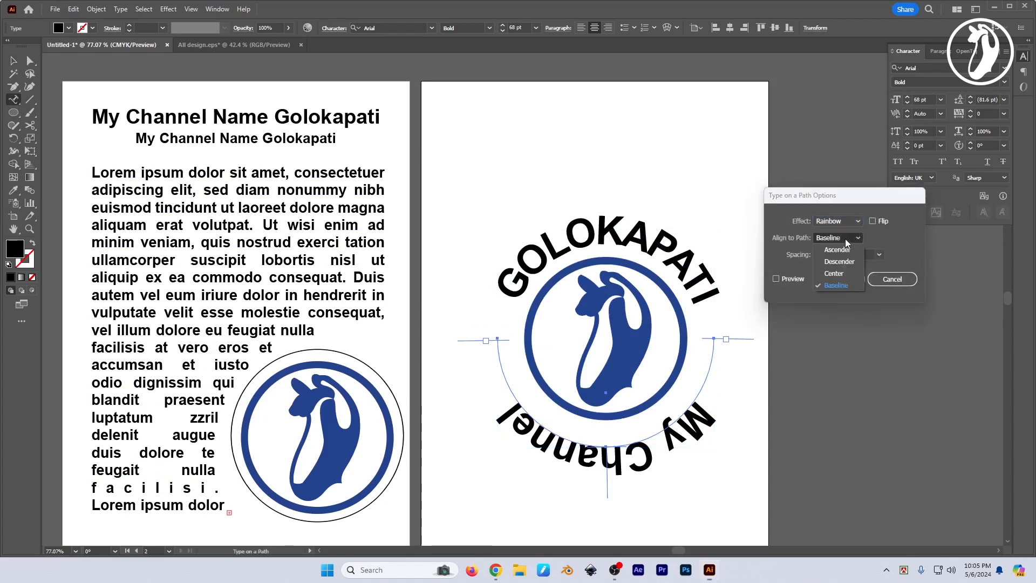
pyautogui.click(836, 274)
pyautogui.click(835, 281)
pyautogui.press('v')
pyautogui.click(828, 306)
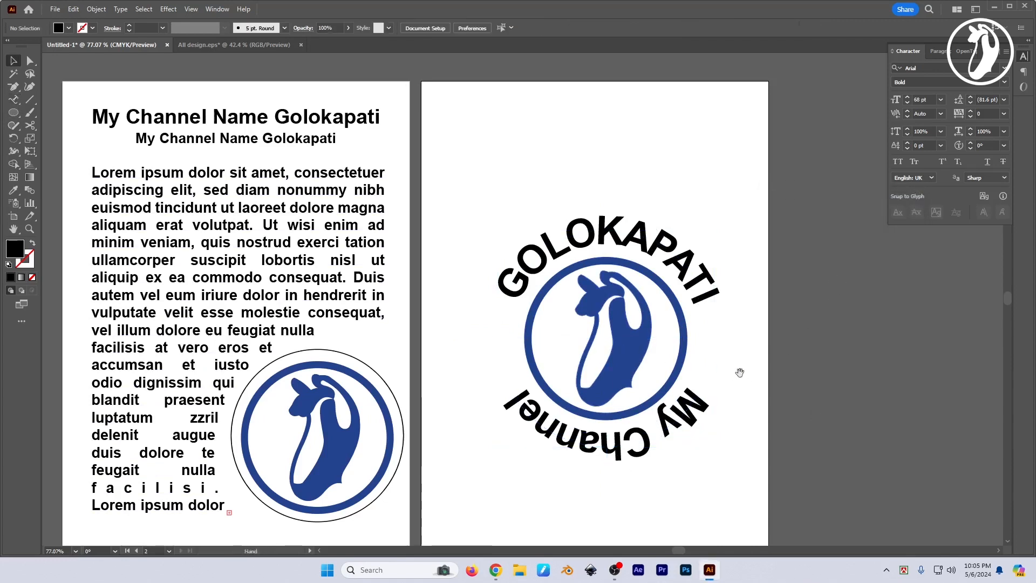
# - Draw a black five-pointed star about 0.72 in wide to the right of the logo and place a copy below it
pyautogui.moveTo(740, 372); pyautogui.dragTo(753, 374)
pyautogui.moveTo(13, 112); pyautogui.dragTo(61, 164)
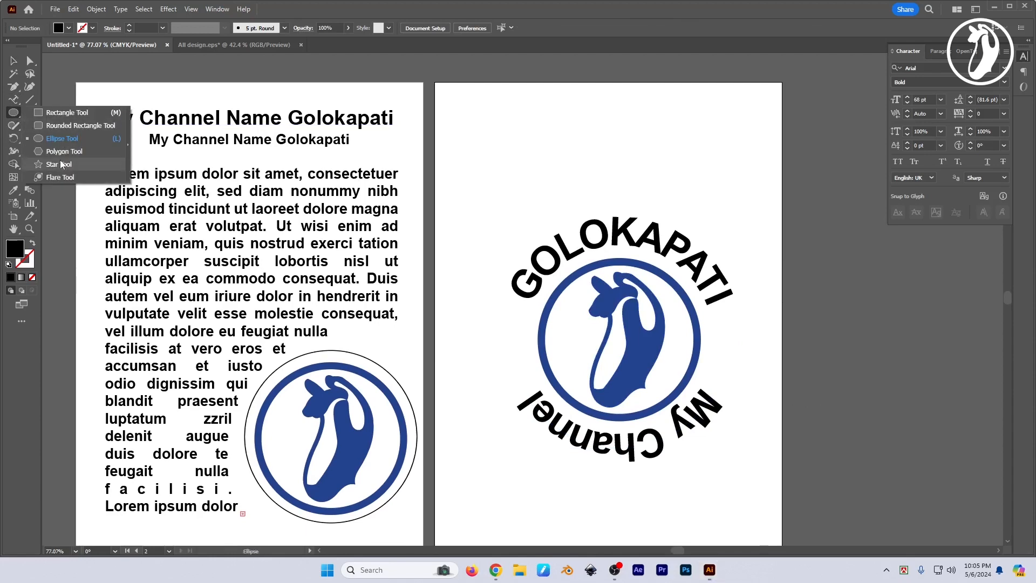
pyautogui.click(60, 165)
pyautogui.moveTo(710, 347); pyautogui.dragTo(761, 377)
pyautogui.moveTo(722, 314)
pyautogui.mouseDown()
pyautogui.moveTo(741, 336)
pyautogui.moveTo(731, 331)
pyautogui.moveTo(741, 337)
pyautogui.moveTo(734, 373)
pyautogui.mouseUp()
# - Rotate the lower star slightly so that it follows the curve of the emblem
pyautogui.press('v')
pyautogui.press('r')
pyautogui.moveTo(738, 411); pyautogui.dragTo(724, 419)
pyautogui.press('v')
pyautogui.moveTo(804, 400); pyautogui.dragTo(840, 398)
# - Duplicate the pair of stars and mirror the copies onto the left side of the emblem
pyautogui.keyDown('shift'); pyautogui.click(767, 325); pyautogui.keyUp('shift')
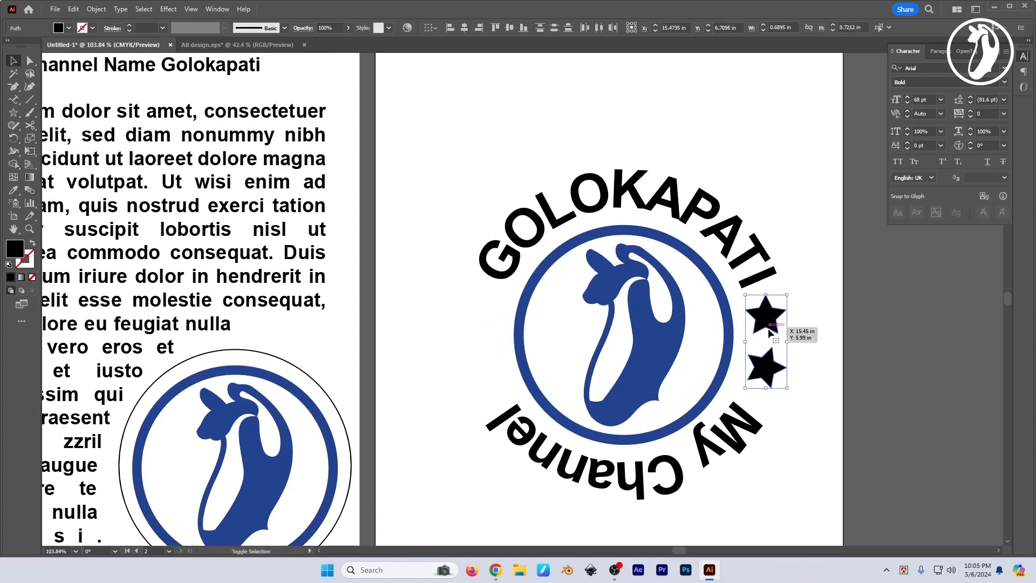
pyautogui.moveTo(767, 326); pyautogui.dragTo(576, 160)
pyautogui.keyDown('alt'); pyautogui.scroll(1, 477, 350); pyautogui.keyUp('alt')
pyautogui.keyDown('alt'); pyautogui.scroll(-3, 482, 321); pyautogui.keyUp('alt')
pyautogui.click(770, 376)
# - Delete the leftover stars near the upper left of the second artboard
pyautogui.hscroll(-1, 770, 376)
pyautogui.moveTo(439, 134); pyautogui.dragTo(582, 156)
pyautogui.press('Delete')
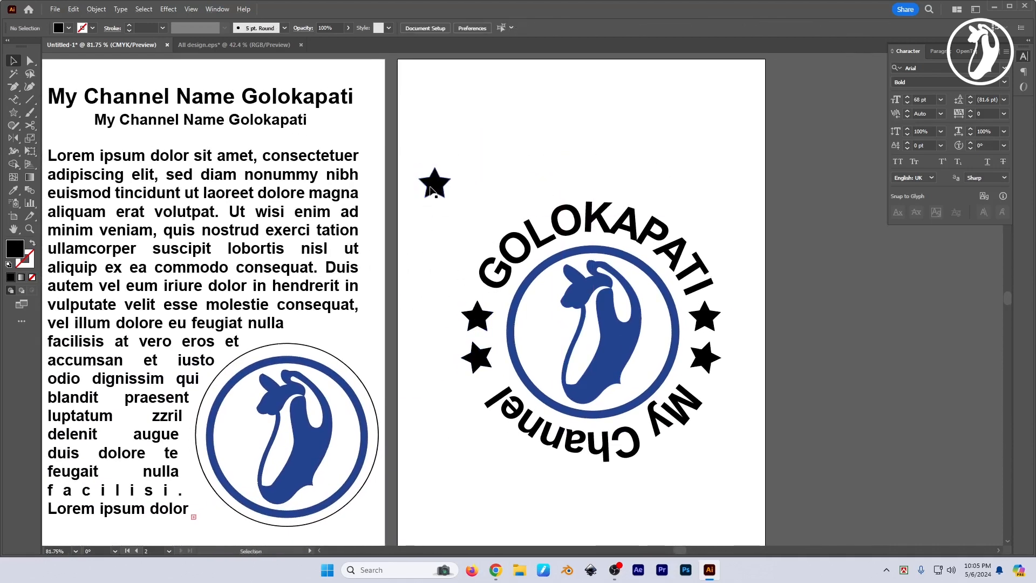
pyautogui.click(441, 189)
pyautogui.press('Delete')
pyautogui.scroll(2, 735, 370)
pyautogui.click(711, 348)
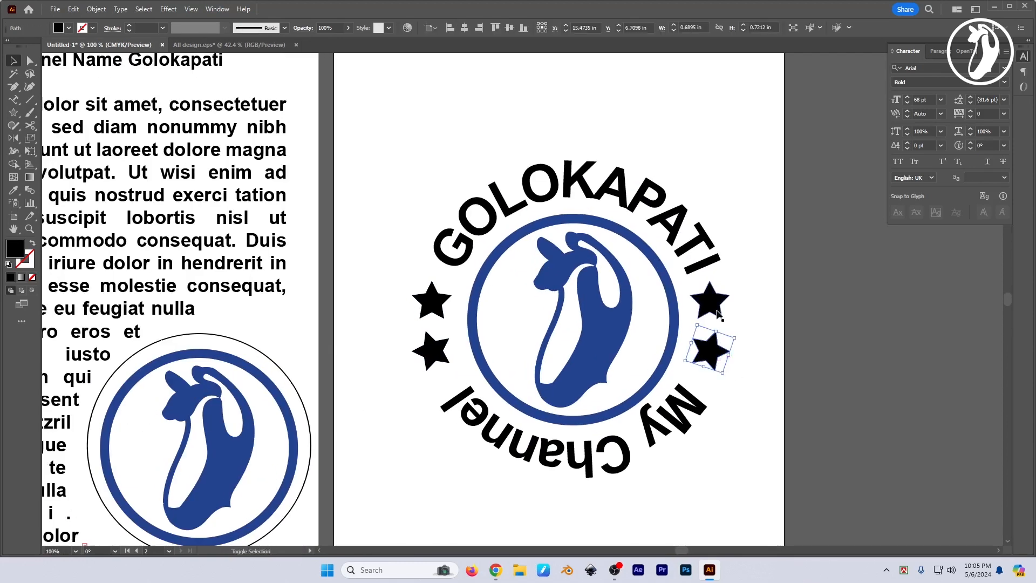
pyautogui.keyDown('shift'); pyautogui.click(436, 308); pyautogui.keyUp('shift')
pyautogui.keyDown('shift'); pyautogui.click(470, 233); pyautogui.keyUp('shift')
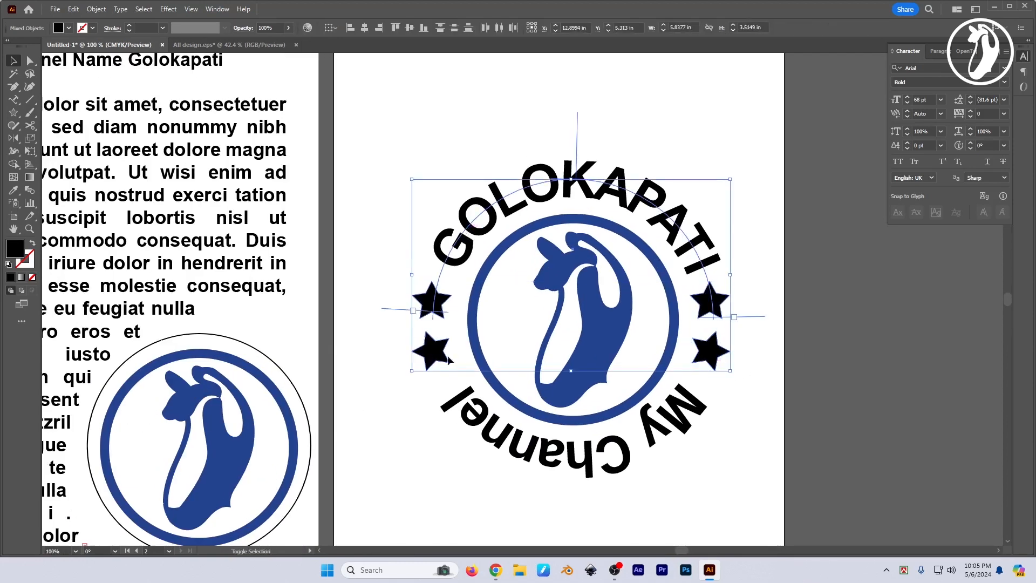
pyautogui.click(725, 313)
# - Fill all four stars beside the logo with cyan, using C 100, M 0, Y 0 and K 0
pyautogui.click(710, 301)
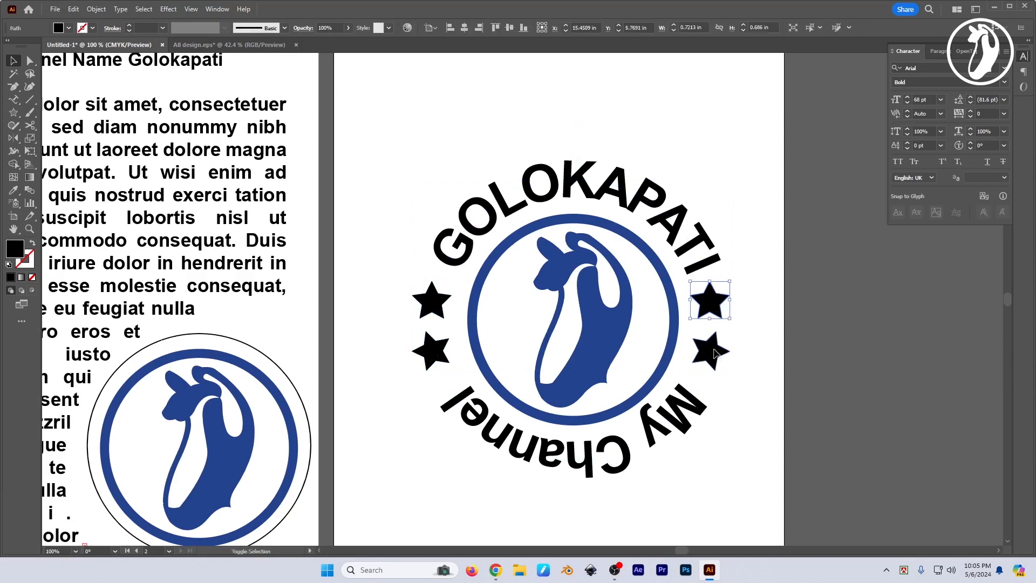
pyautogui.keyDown('shift'); pyautogui.click(424, 309); pyautogui.keyUp('shift')
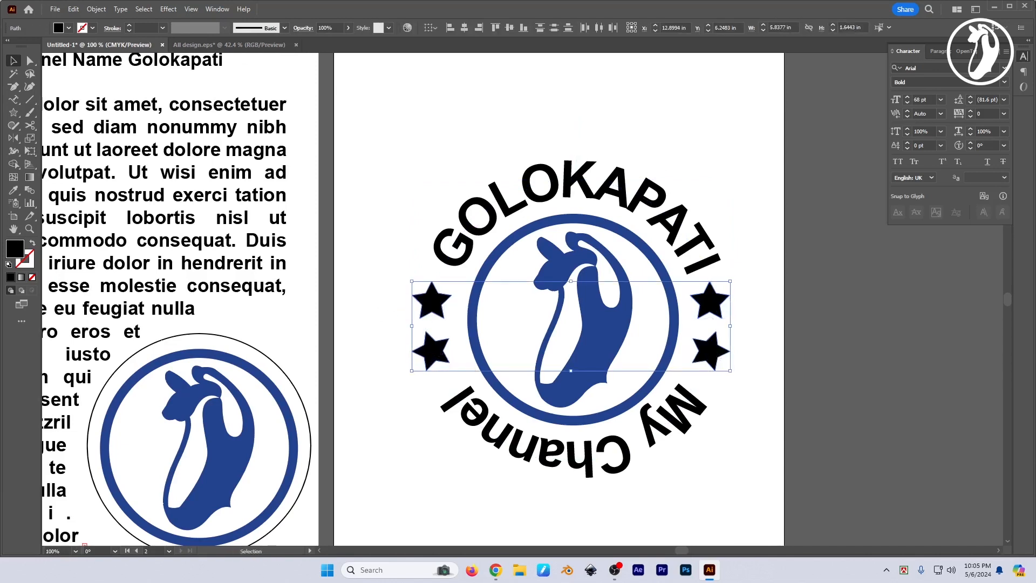
pyautogui.hotkey('shift', 'F7')
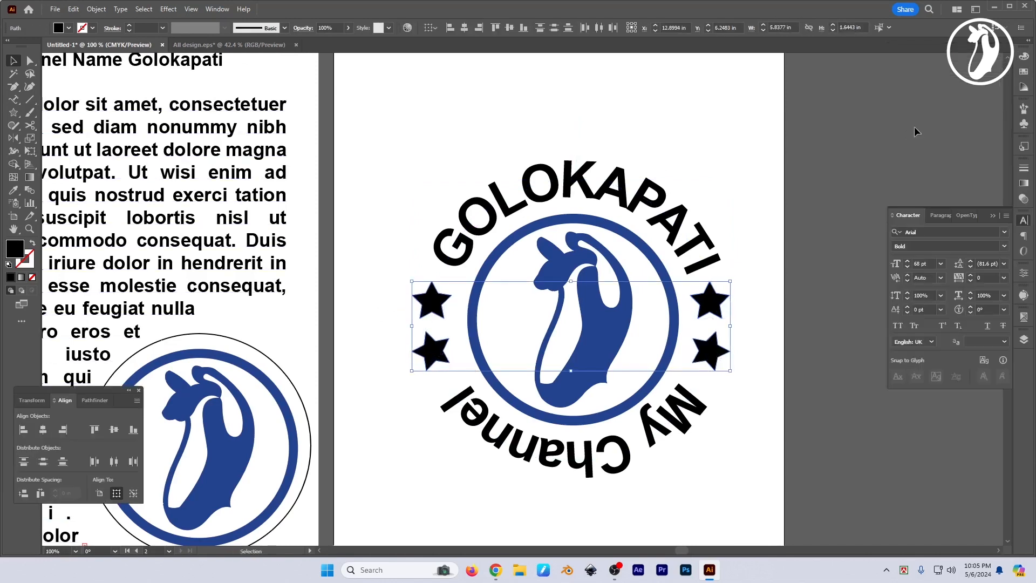
pyautogui.click(1024, 59)
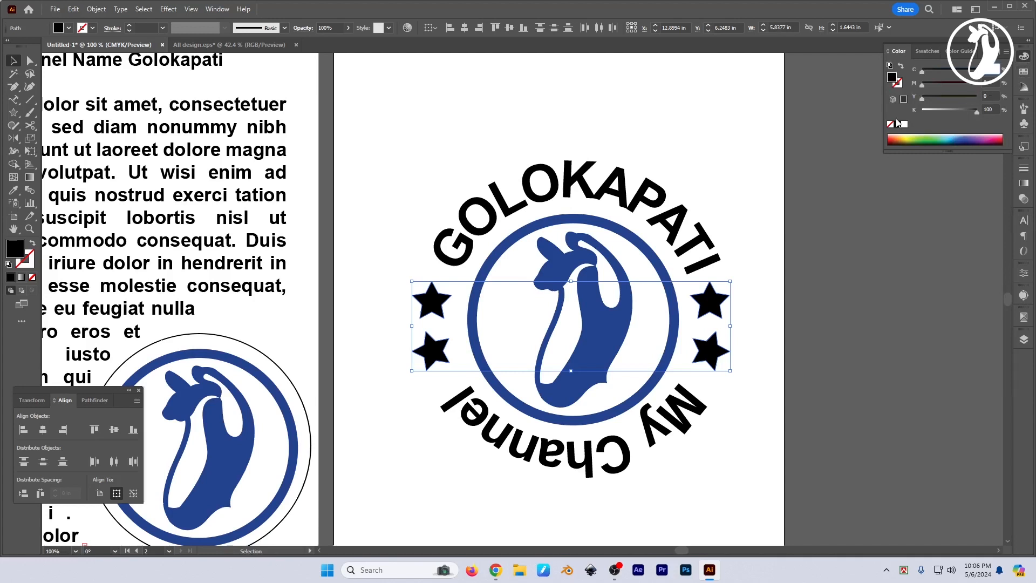
pyautogui.write('100')
pyautogui.press('Tab')
pyautogui.press('Tab')
pyautogui.press('Tab')
pyautogui.press('Return')
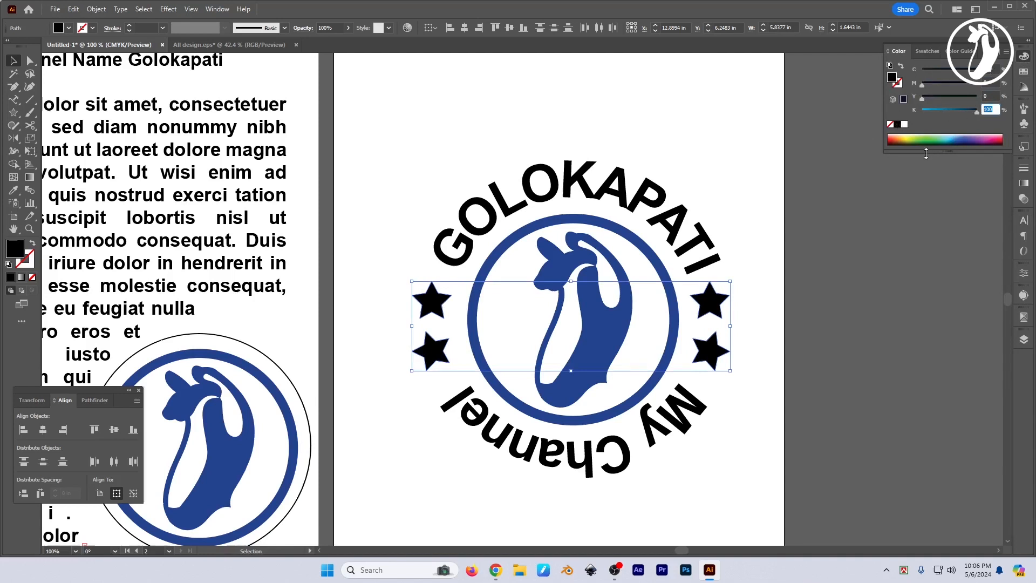
pyautogui.write('0')
pyautogui.press('Return')
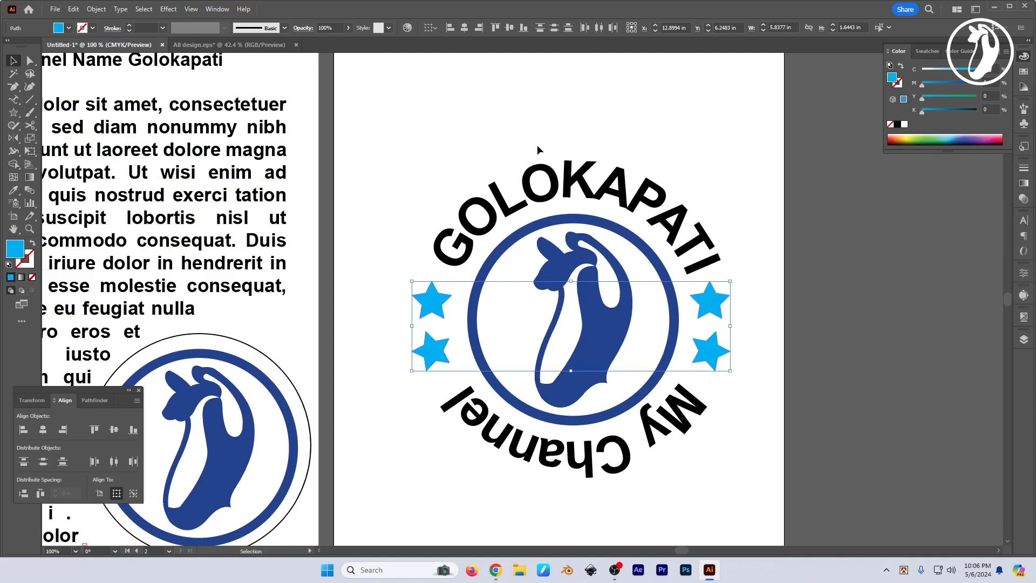
# - Fill both arched texts with dark blue by entering C 50, M 100, Y 0 and K 0 and raising the cyan further
pyautogui.click(603, 202)
pyautogui.keyDown('shift'); pyautogui.click(651, 446); pyautogui.keyUp('shift')
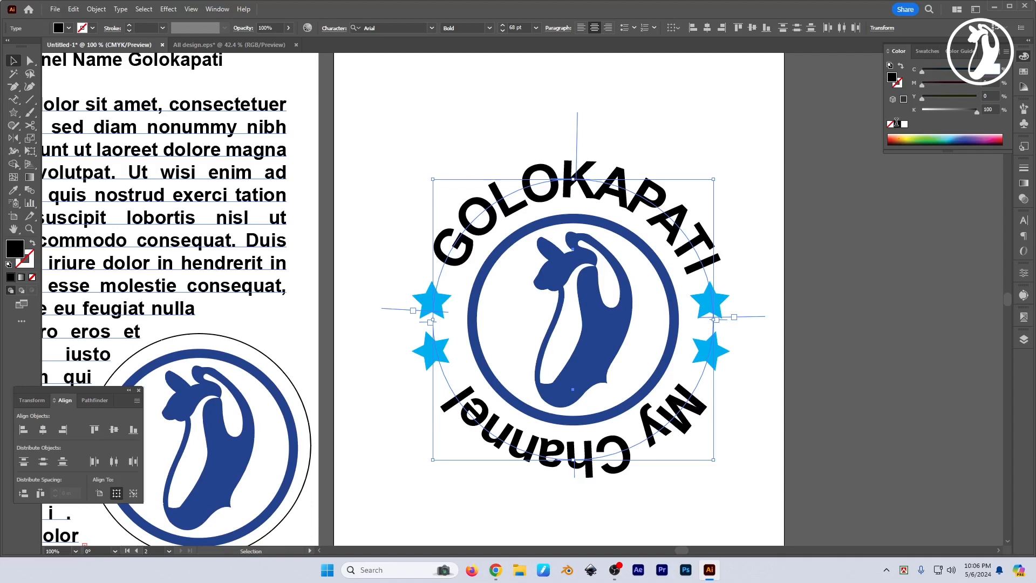
pyautogui.write('50')
pyautogui.press('Tab')
pyautogui.write('100')
pyautogui.press('Tab')
pyautogui.write('0')
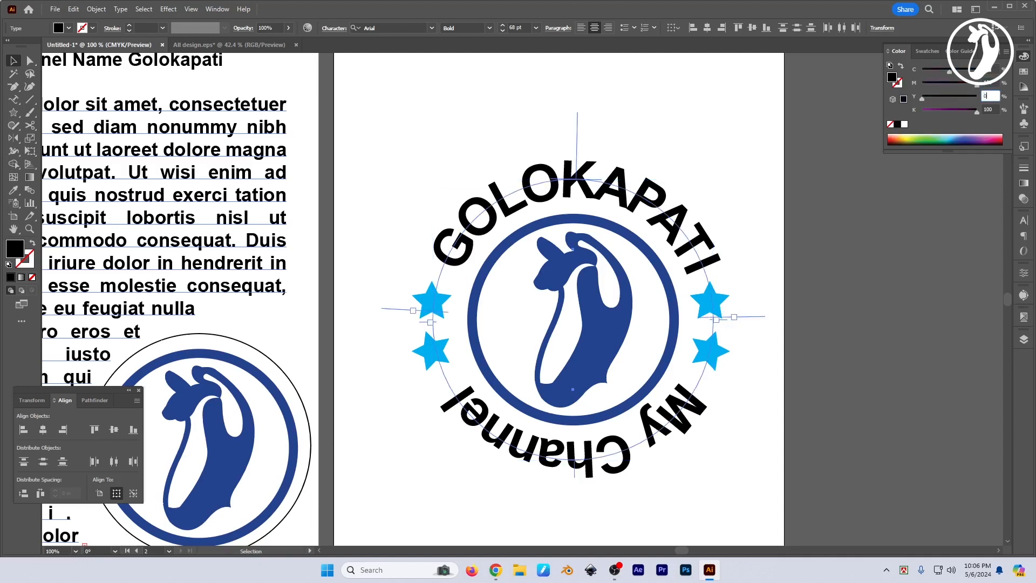
pyautogui.press('Tab')
pyautogui.write('0')
pyautogui.press('Return')
pyautogui.moveTo(950, 80); pyautogui.dragTo(997, 90)
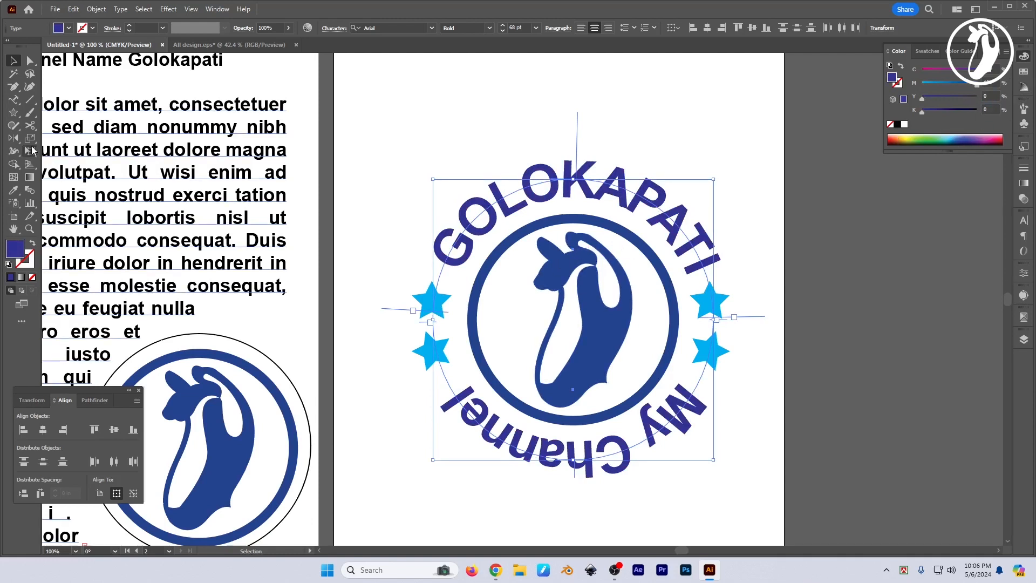
# - Group the logo, both arched texts and the four stars into one emblem
pyautogui.click(832, 300)
pyautogui.press('Tab')
pyautogui.moveTo(782, 346); pyautogui.dragTo(729, 399)
pyautogui.moveTo(730, 402); pyautogui.dragTo(752, 394)
pyautogui.moveTo(531, 171); pyautogui.dragTo(769, 444)
pyautogui.hotkey('ctrl', 'g')
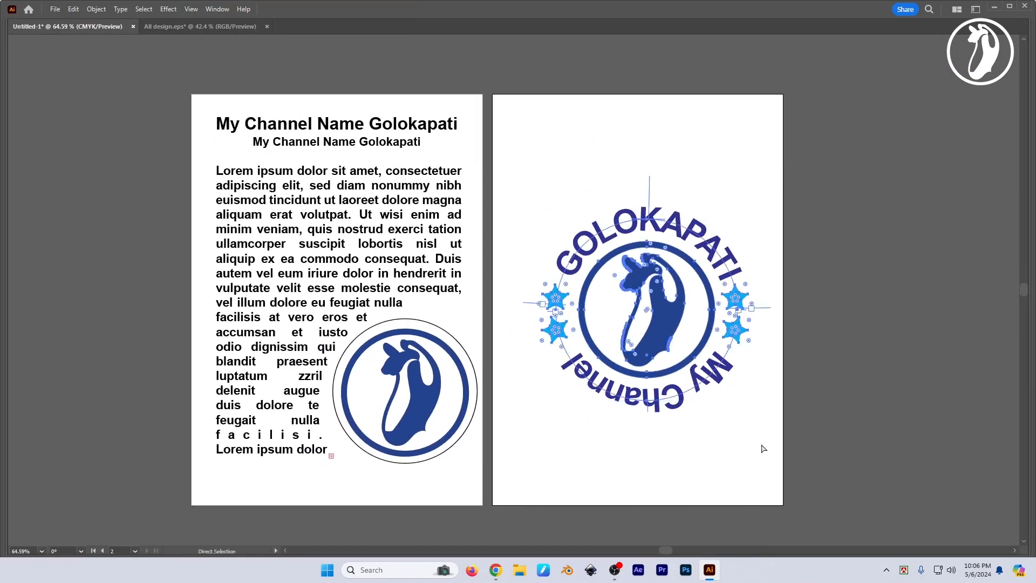
# - Center the grouped emblem horizontally and vertically on the second artboard
pyautogui.click(762, 446)
pyautogui.click(679, 354)
pyautogui.press('Tab')
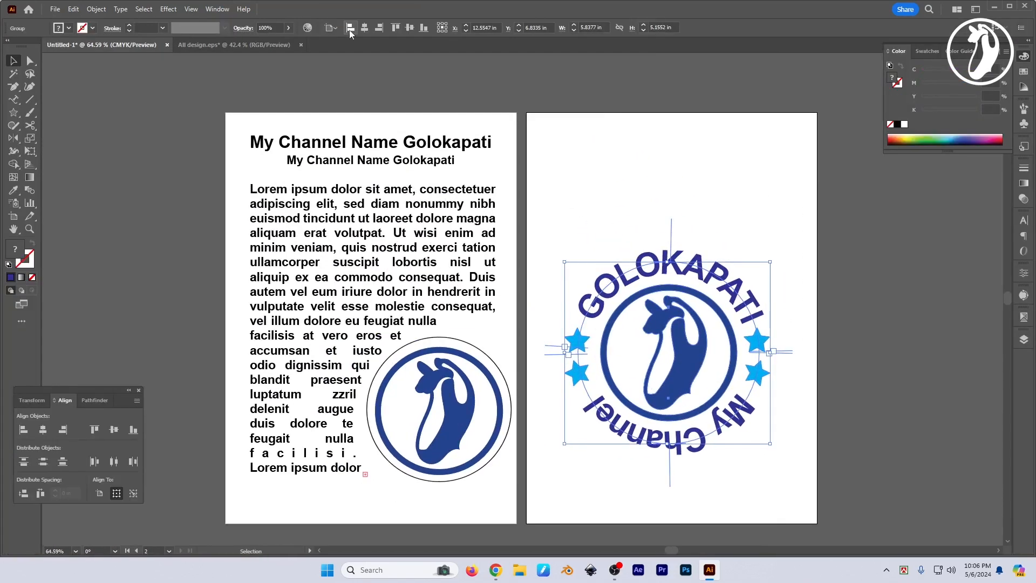
pyautogui.click(726, 161)
pyautogui.press('Tab')
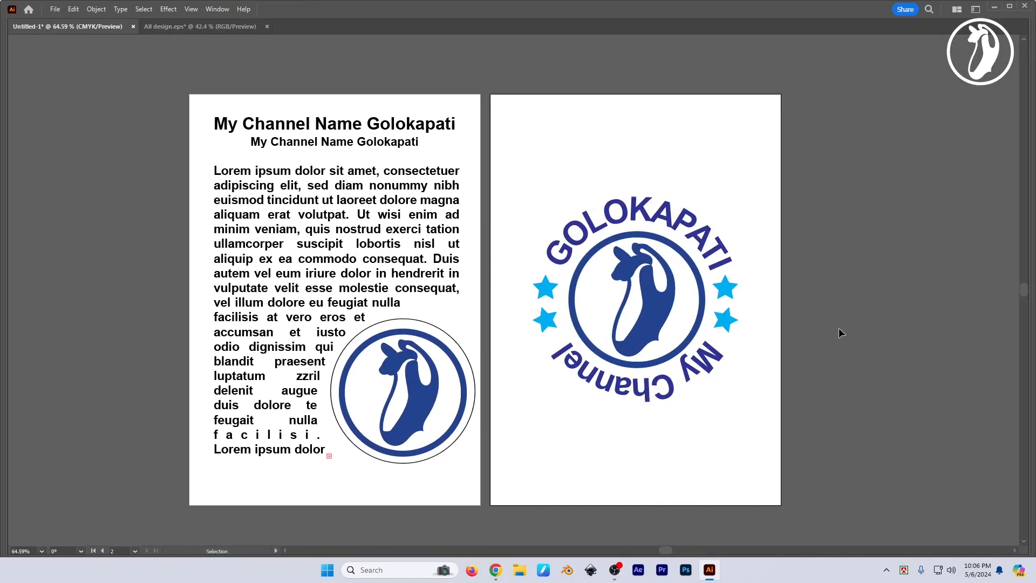
pyautogui.moveTo(681, 354); pyautogui.dragTo(752, 389)
pyautogui.press('Tab')
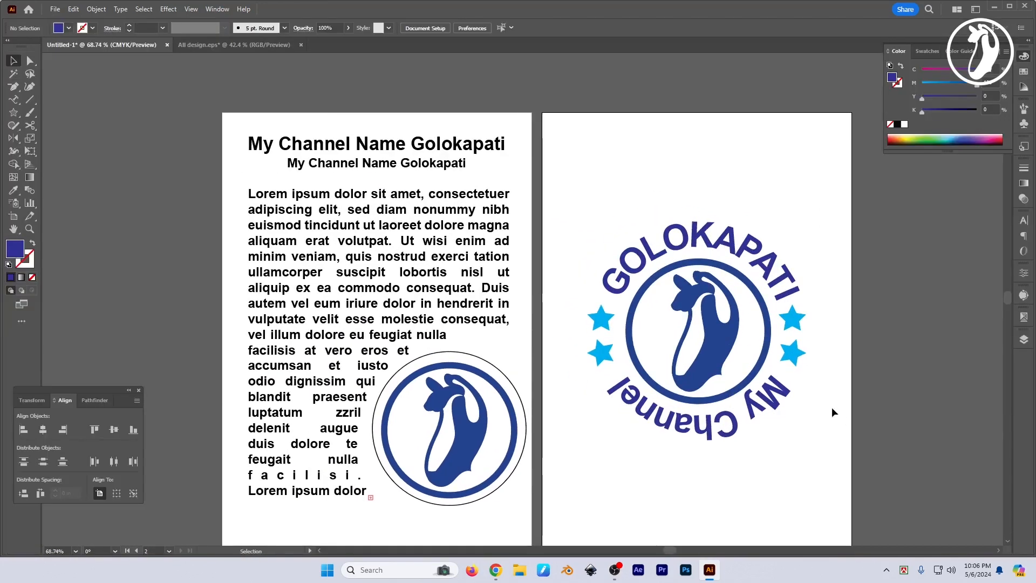
pyautogui.click(15, 100)
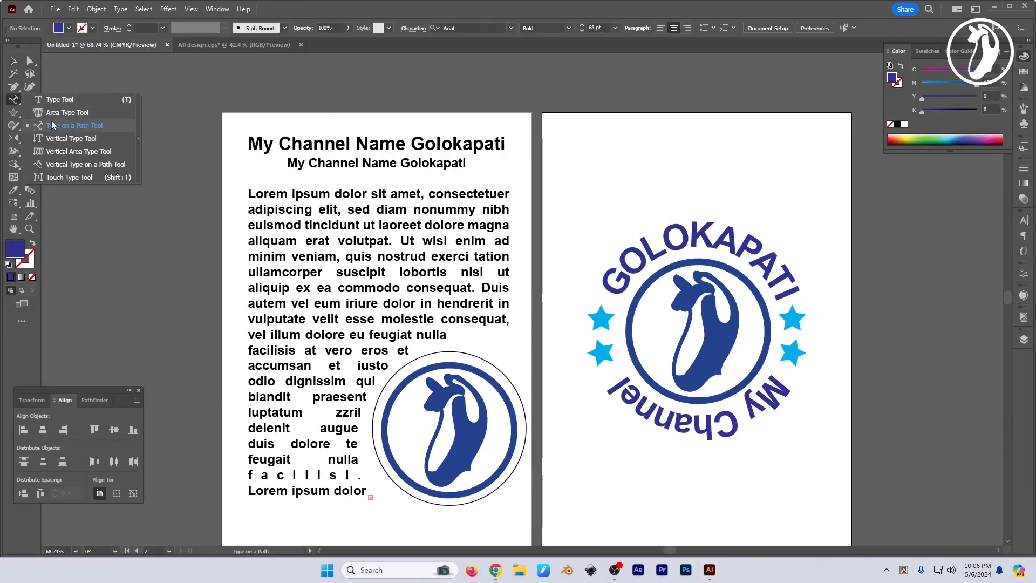
pyautogui.click(14, 61)
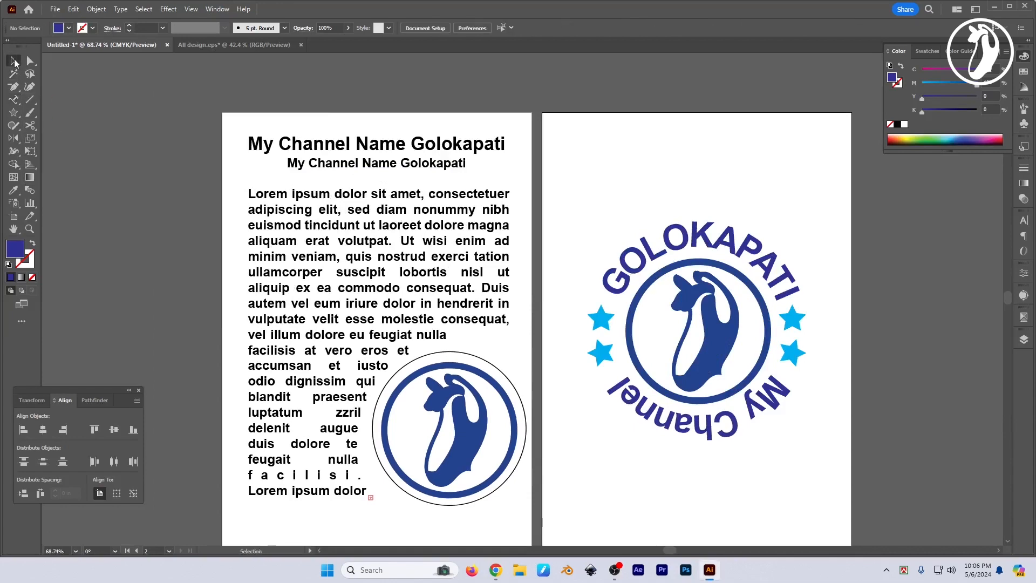
# - Draw an open wavy curve about 7.46 by 4.94 in across the second artboard's lower part with the Curvature tool, with stroke instead of fill
pyautogui.click(29, 88)
pyautogui.scroll(-5, 432, 410)
pyautogui.hscroll(2, 432, 411)
pyautogui.click(498, 367)
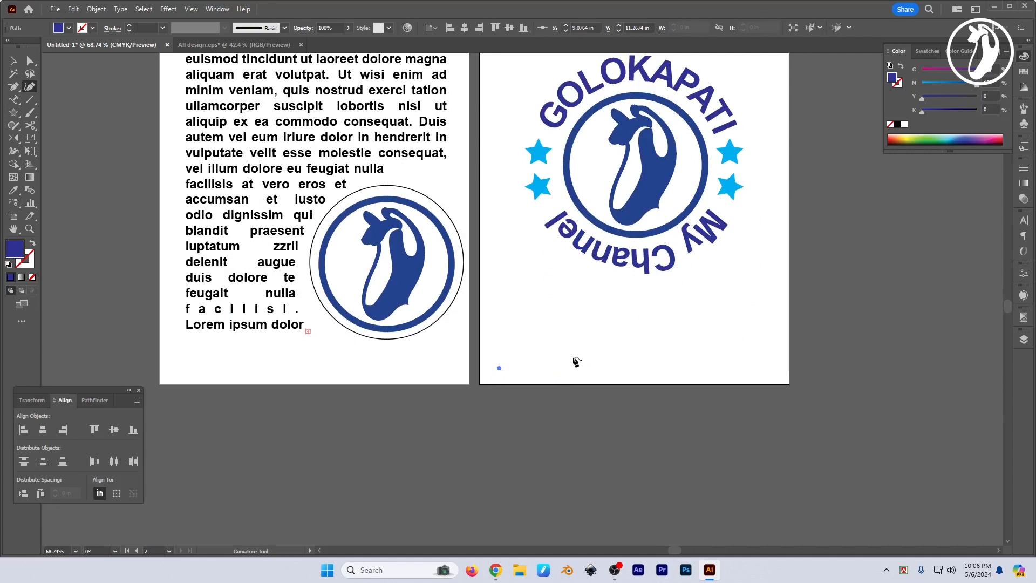
pyautogui.click(573, 357)
pyautogui.click(603, 404)
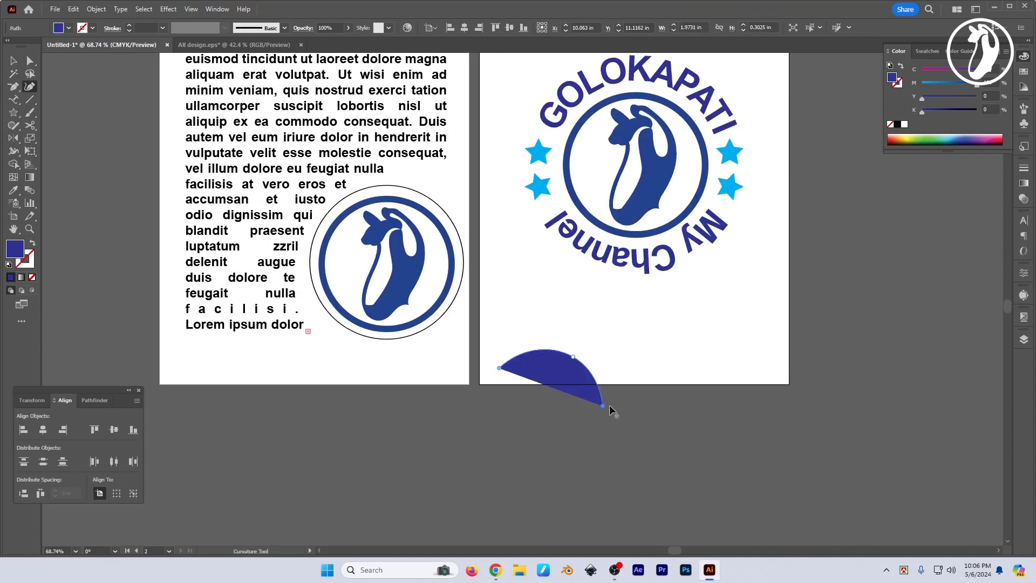
pyautogui.click(655, 358)
pyautogui.click(723, 391)
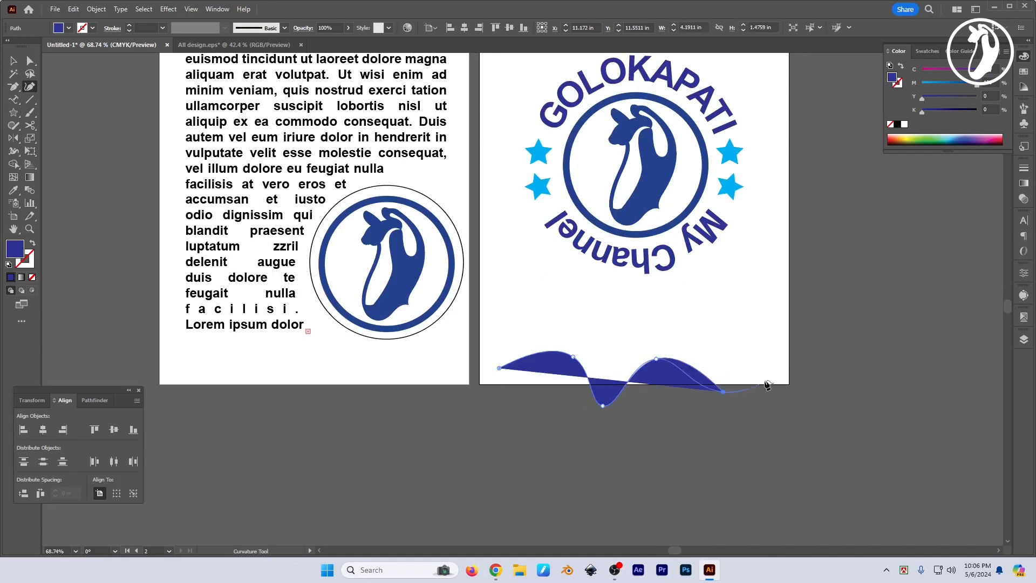
pyautogui.click(774, 330)
pyautogui.click(778, 222)
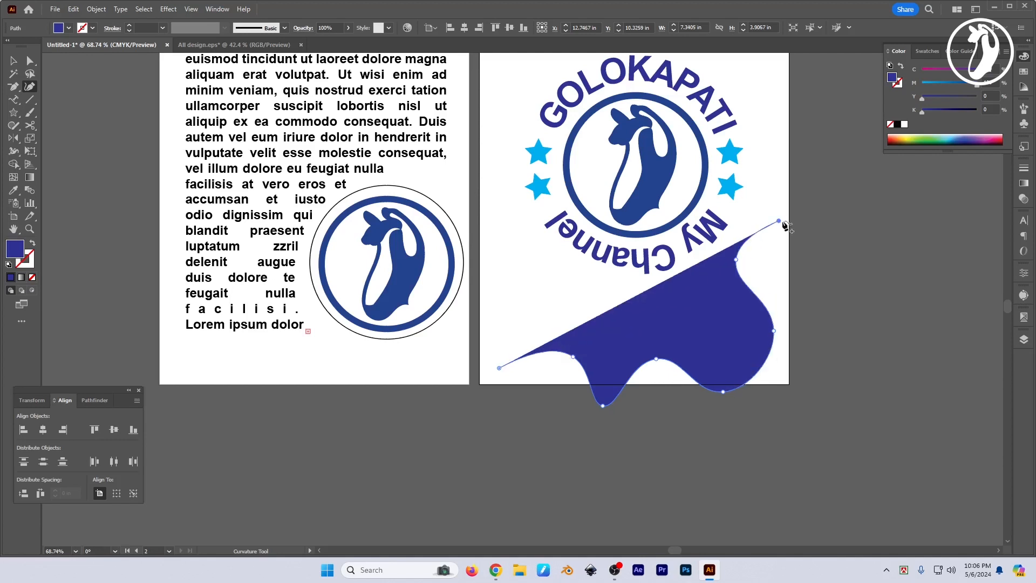
pyautogui.press('v')
pyautogui.click(32, 243)
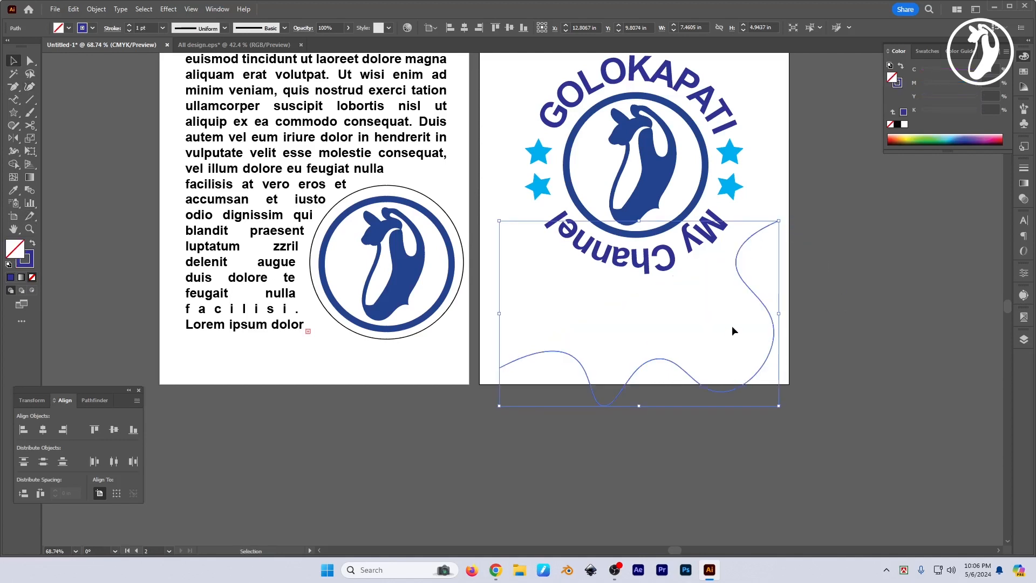
# - Copy the large "My Channel Name Golokapati" heading and place it along the wavy curve as type on a path
pyautogui.scroll(5, 733, 331)
pyautogui.click(398, 110)
pyautogui.hotkey('ctrl', 'c')
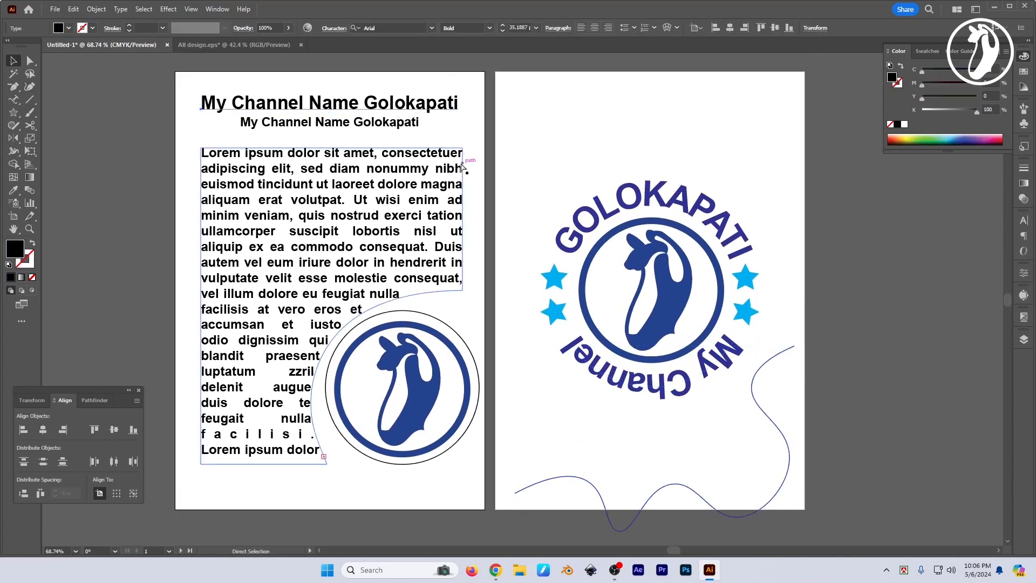
pyautogui.click(16, 107)
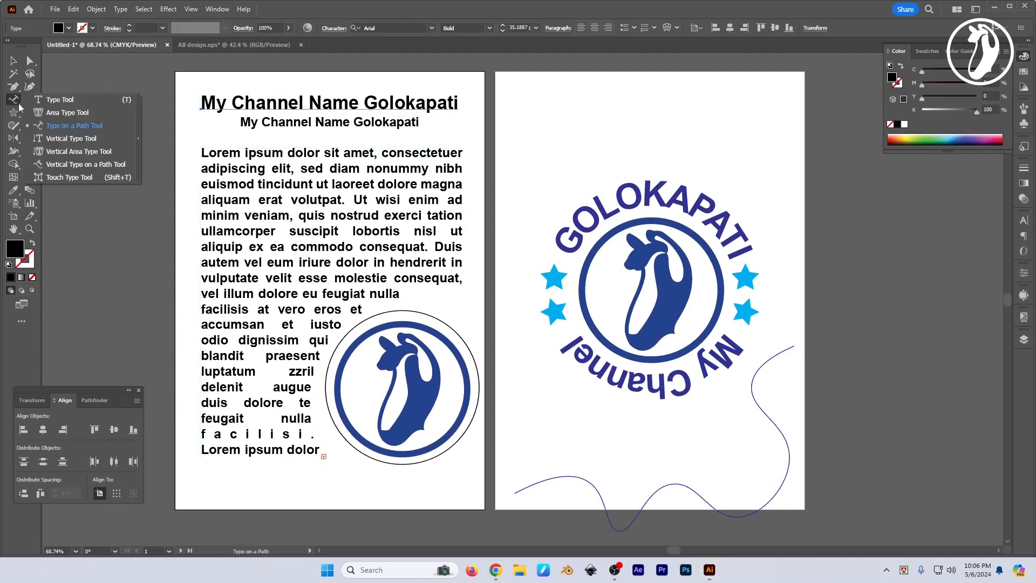
pyautogui.click(59, 125)
pyautogui.scroll(-2, 499, 472)
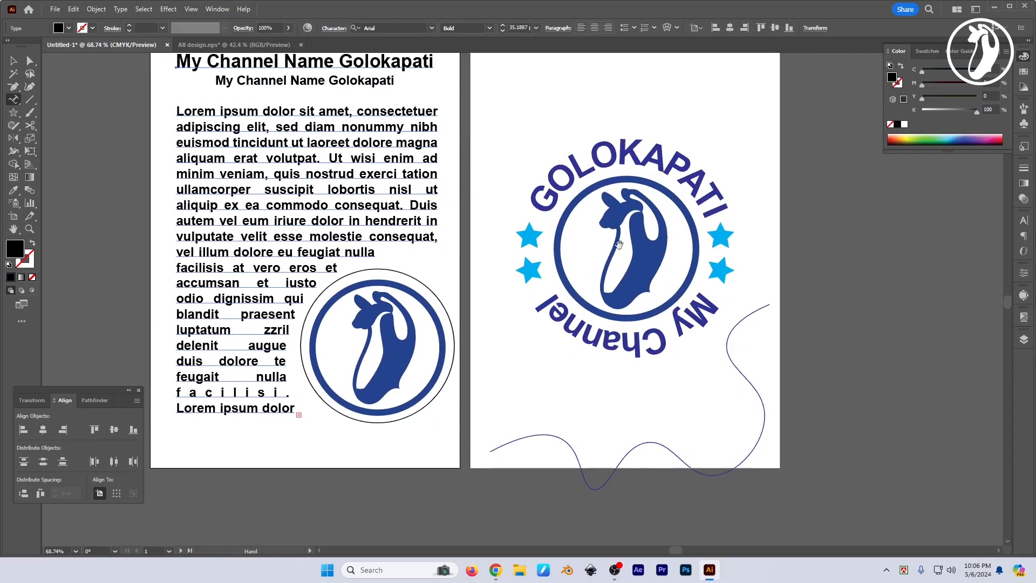
pyautogui.click(496, 448)
pyautogui.hotkey('ctrl', 'v')
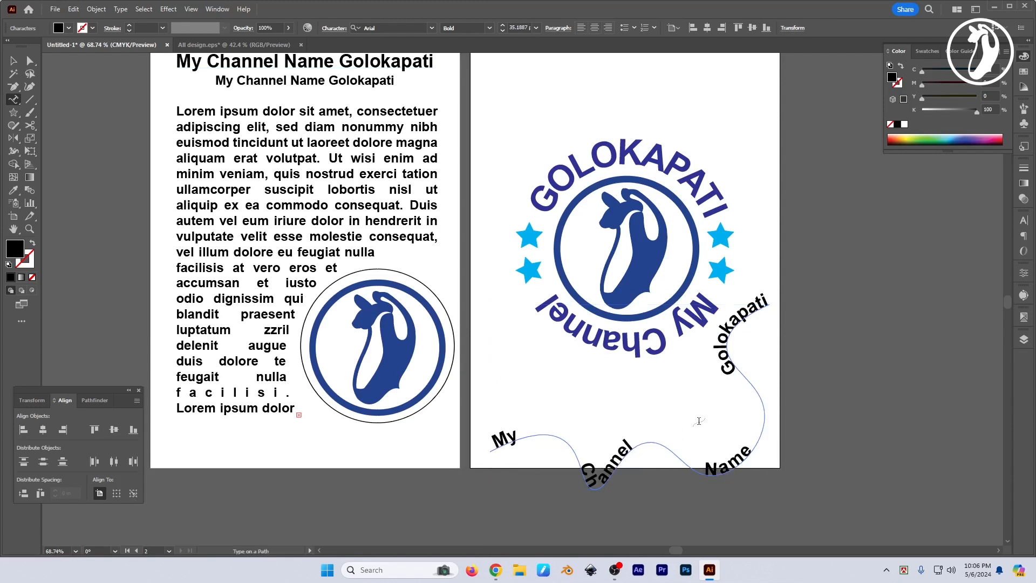
pyautogui.press('Escape')
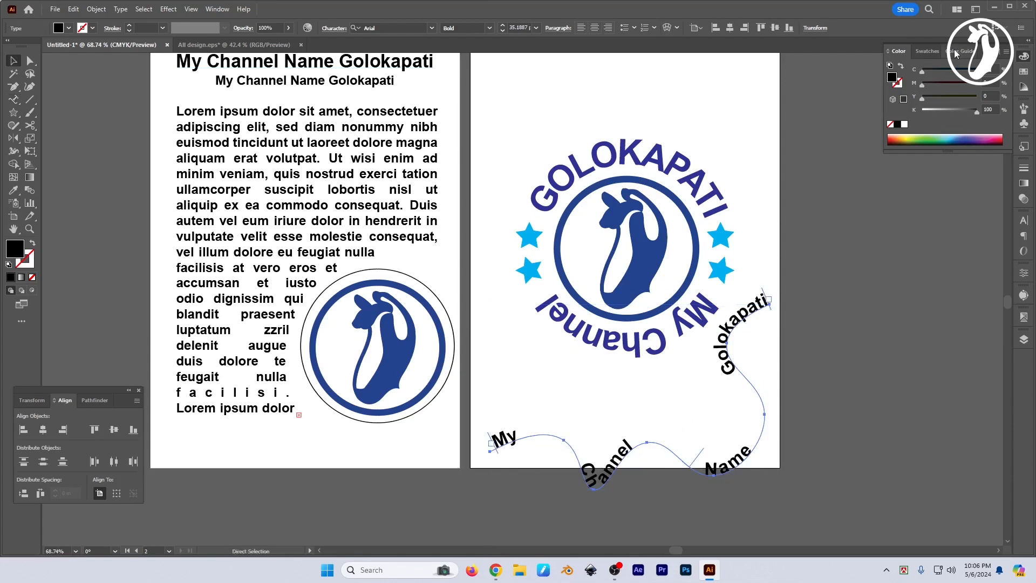
# - Justify the wavy path text with its last line aligned left and move it up inside the second artboard
pyautogui.click(1023, 236)
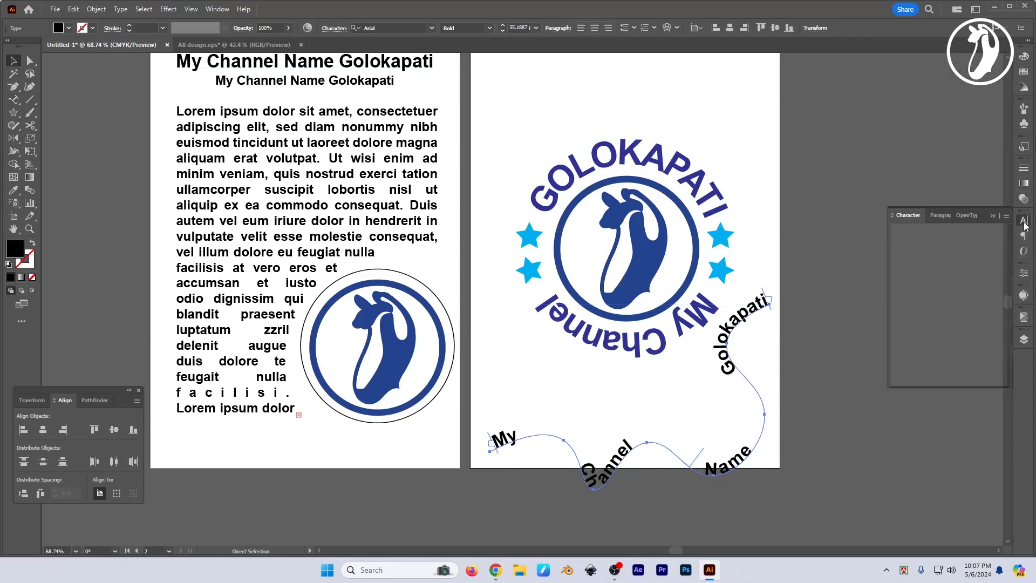
pyautogui.click(999, 239)
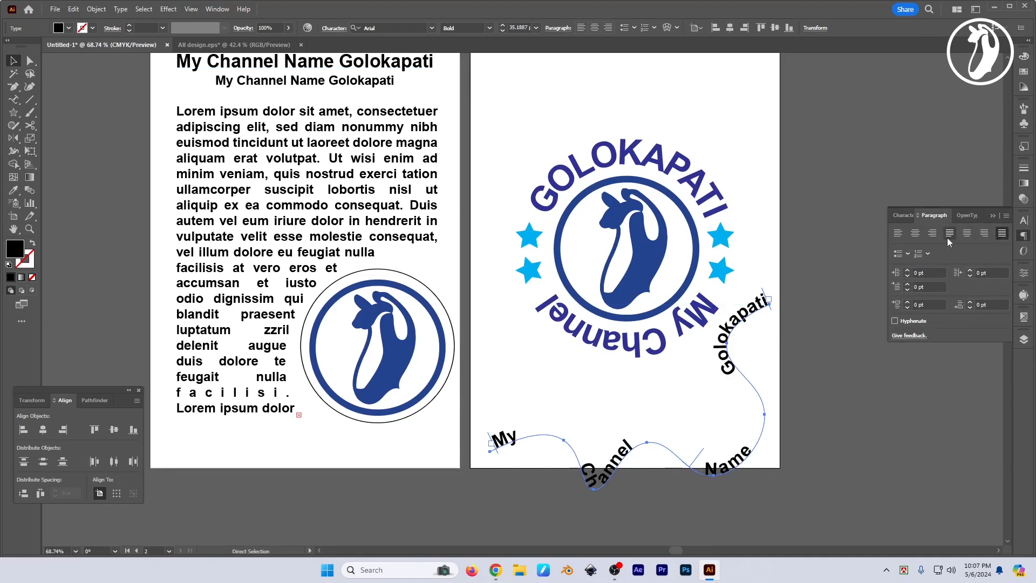
pyautogui.click(949, 235)
pyautogui.press('v')
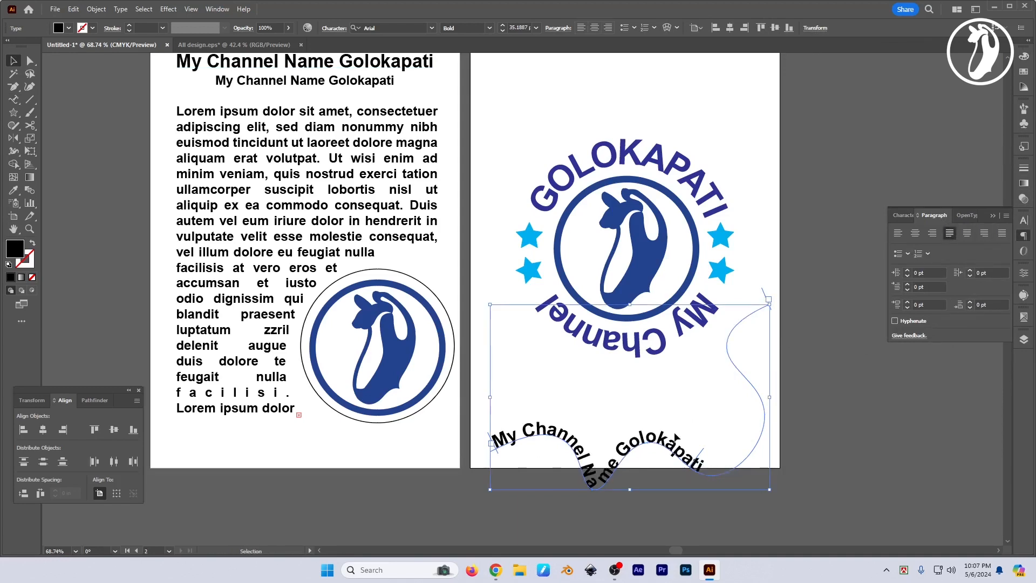
pyautogui.click(663, 522)
pyautogui.moveTo(641, 495)
pyautogui.mouseDown()
pyautogui.moveTo(661, 458)
pyautogui.moveTo(663, 395)
pyautogui.mouseUp()
# - Copy the text on the wavy path and append it so "My Channel Name Golokapati" repeats along the curve
pyautogui.doubleClick(666, 396)
pyautogui.hotkey('ctrl', 'a')
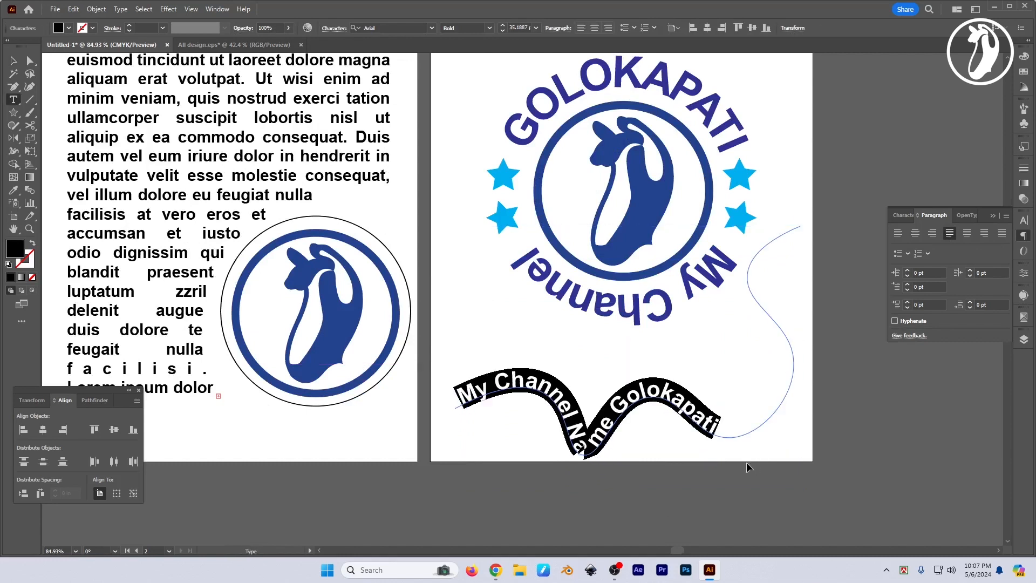
pyautogui.hotkey('ctrl', 'c')
pyautogui.hotkey('ctrl', 'v')
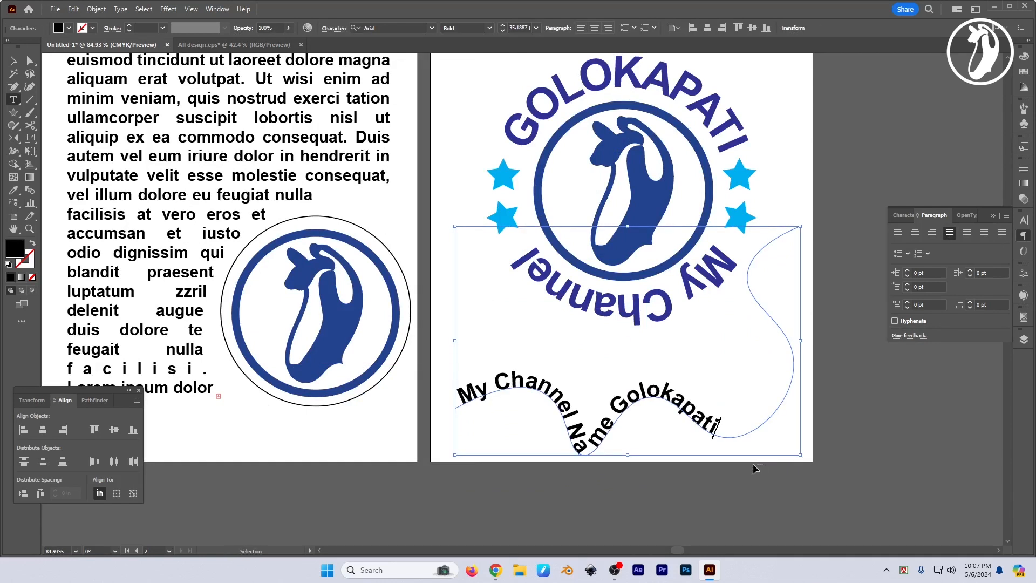
pyautogui.hotkey('ctrl', 'v')
pyautogui.press('Escape')
# - Reduce the wavy path text to about 31.19 pt and move it up and to the right, around the emblem
pyautogui.hotkey('ctrl', 'shift', ',')
pyautogui.hotkey('ctrl', 'shift', ',')
pyautogui.hotkey('ctrl', 'shift', ',')
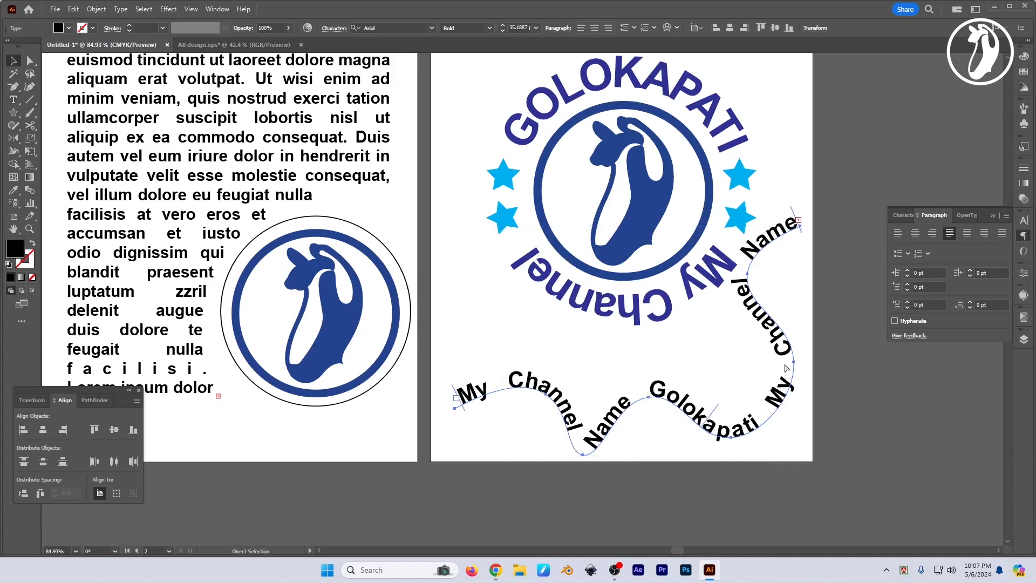
pyautogui.hotkey('ctrl', 'shift', '.')
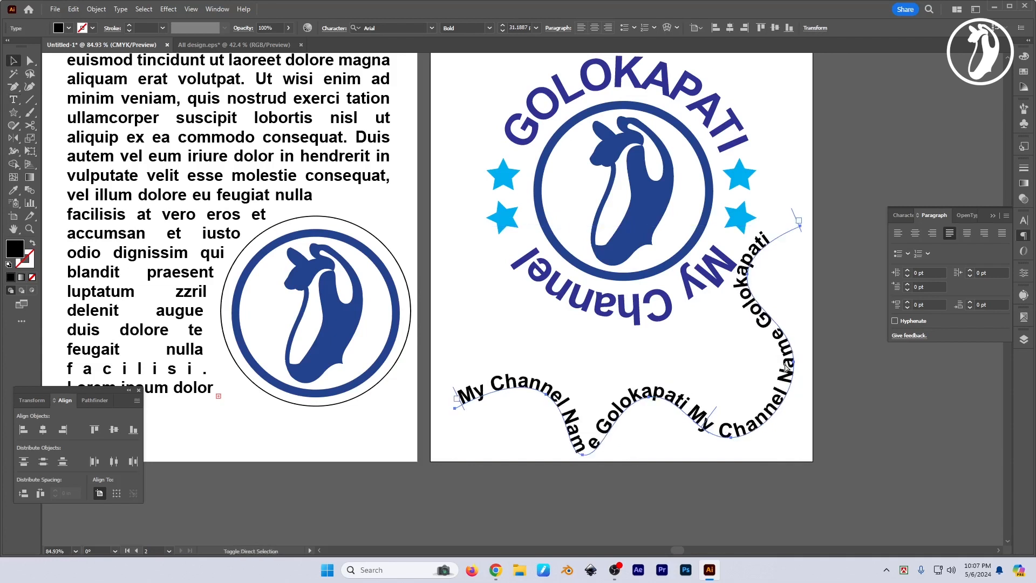
pyautogui.click(838, 376)
pyautogui.moveTo(833, 396); pyautogui.dragTo(814, 393)
pyautogui.moveTo(762, 341)
pyautogui.mouseDown()
pyautogui.moveTo(791, 286)
pyautogui.moveTo(740, 349)
pyautogui.mouseUp()
# - Select the emblem and the wavy text together and shift both toward the upper left of the second artboard
pyautogui.scroll(-2, 755, 310)
pyautogui.moveTo(556, 147); pyautogui.dragTo(662, 293)
pyautogui.keyDown('shift'); pyautogui.click(749, 309); pyautogui.keyUp('shift')
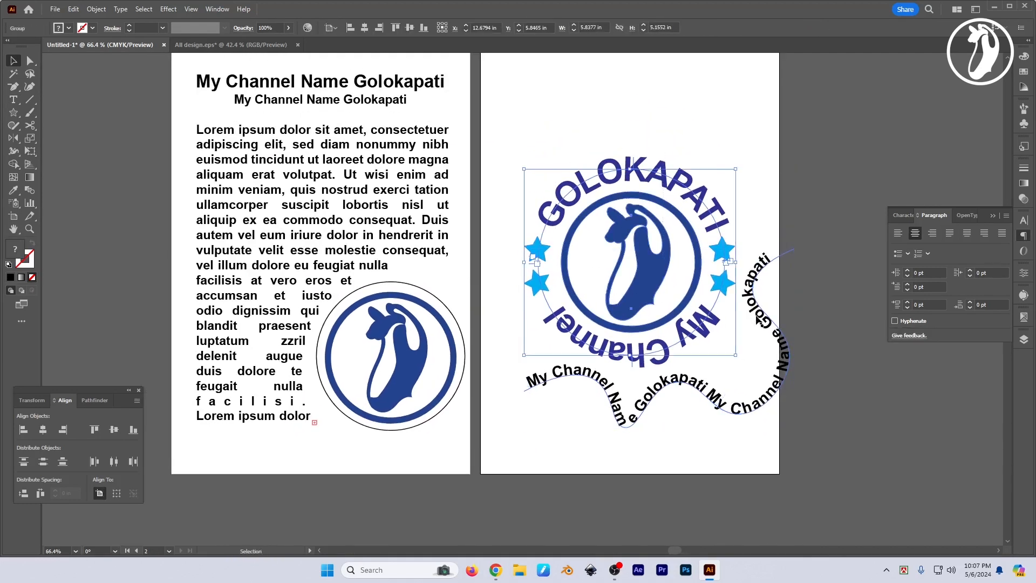
pyautogui.moveTo(757, 316)
pyautogui.mouseDown()
pyautogui.moveTo(748, 303)
pyautogui.moveTo(755, 313)
pyautogui.mouseUp()
pyautogui.hotkey('ctrl', 'z')
pyautogui.keyDown('shift'); pyautogui.click(727, 292); pyautogui.keyUp('shift')
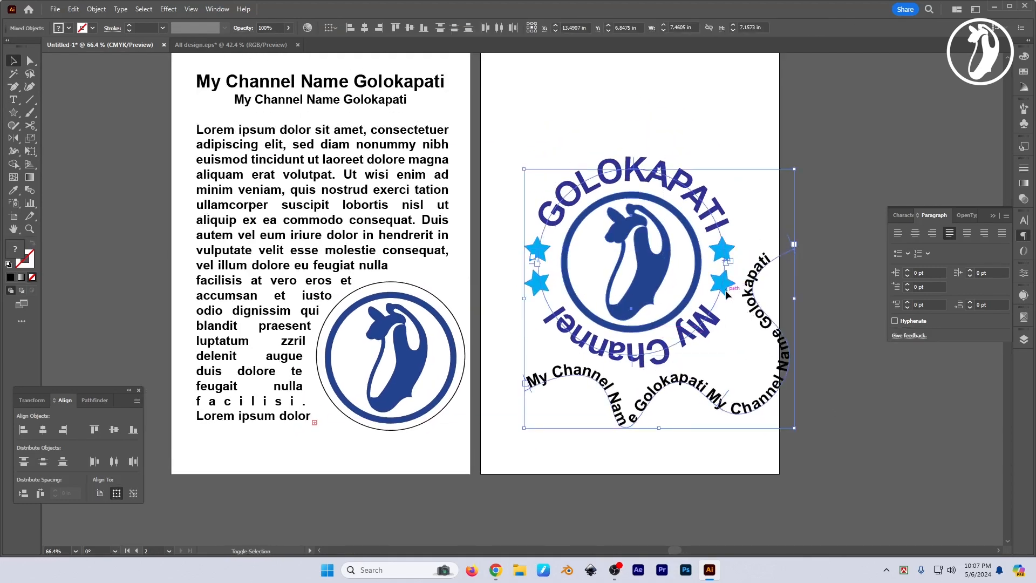
pyautogui.moveTo(658, 275); pyautogui.dragTo(632, 234)
pyautogui.moveTo(830, 433); pyautogui.dragTo(817, 433)
pyautogui.click(817, 433)
pyautogui.press('Tab')
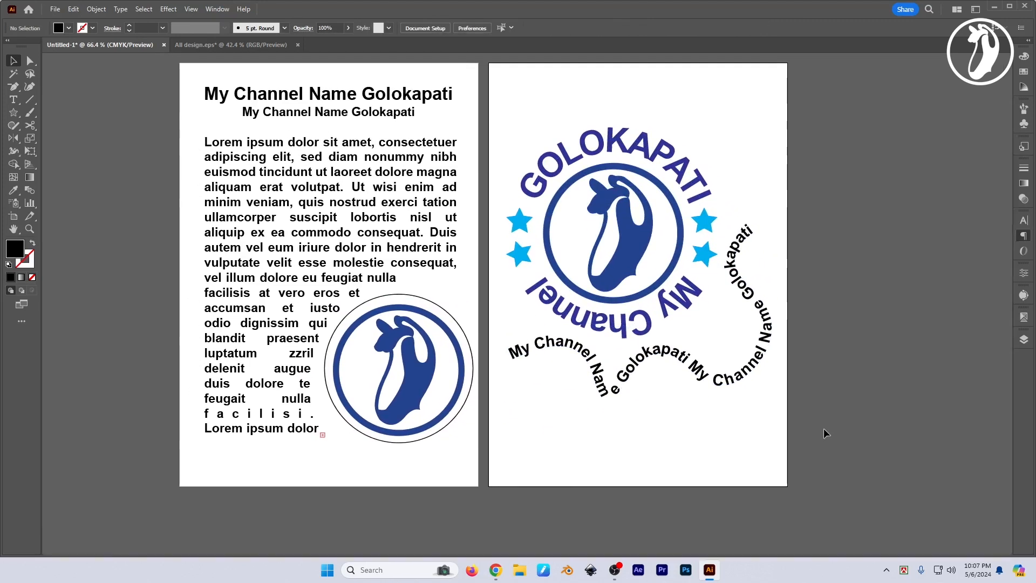
pyautogui.press('Tab')
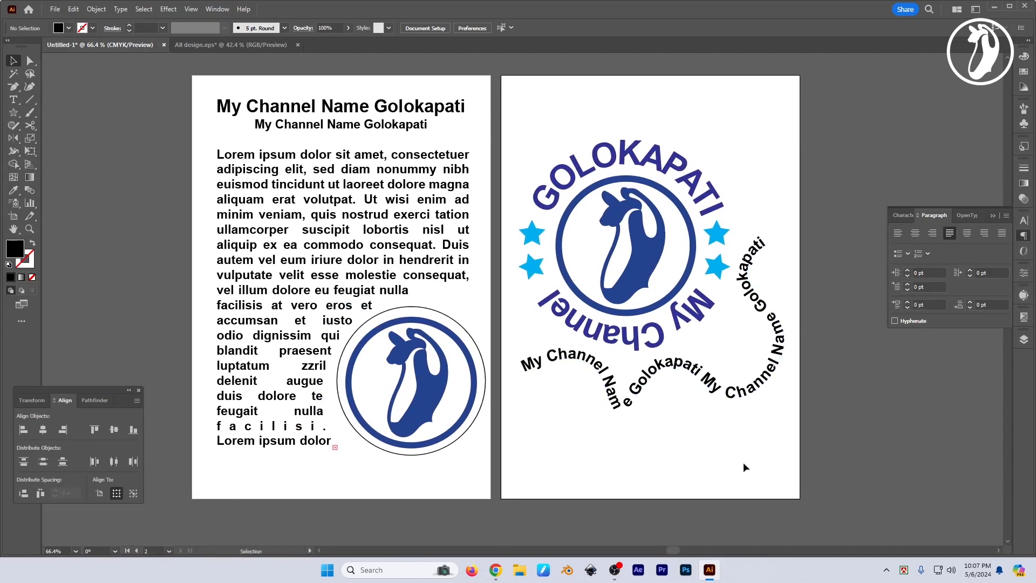
pyautogui.click(13, 100)
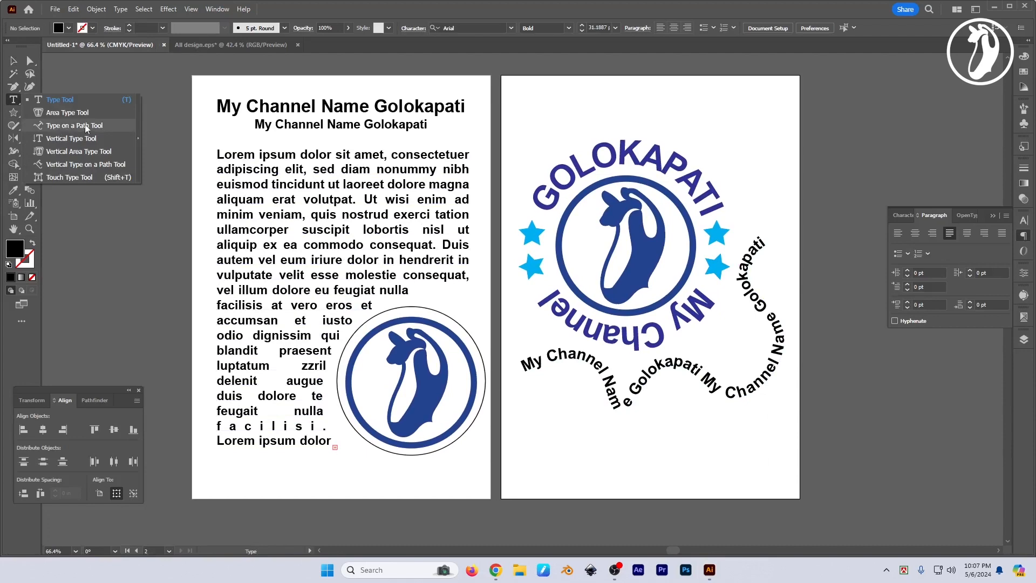
pyautogui.click(85, 127)
# - Scale the emblem and wavy text together to about 4.66 by 4.47 in and place them in the second artboard's upper-left area
pyautogui.click(14, 62)
pyautogui.moveTo(602, 403); pyautogui.dragTo(594, 383)
pyautogui.moveTo(638, 426); pyautogui.dragTo(625, 285)
pyautogui.moveTo(537, 267); pyautogui.dragTo(551, 185)
# - Draw an open path below the wavy text with the Pen tool, a straight segment followed by an S-curve, with stroke and no fill
pyautogui.click(13, 112)
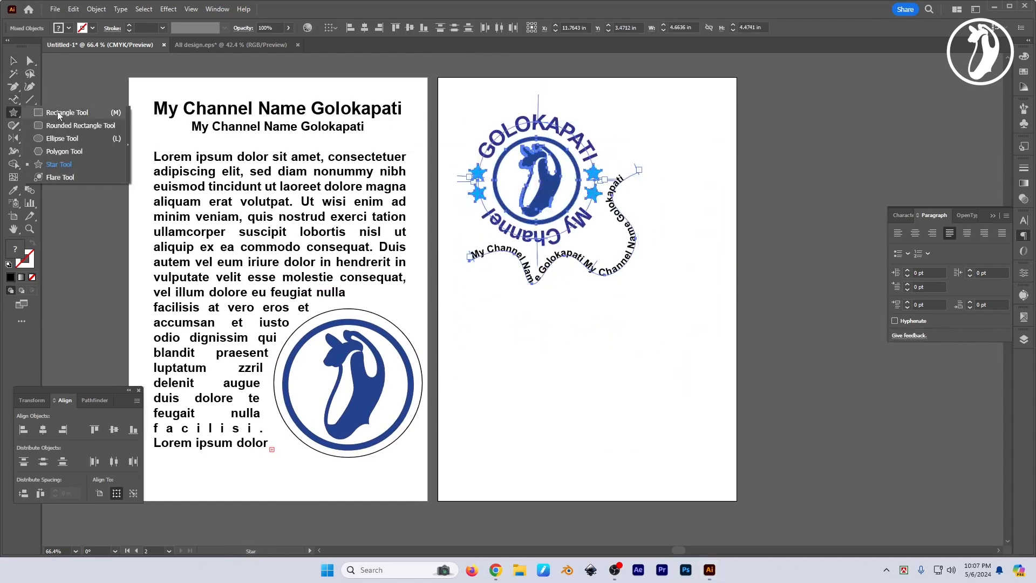
pyautogui.click(57, 113)
pyautogui.click(13, 86)
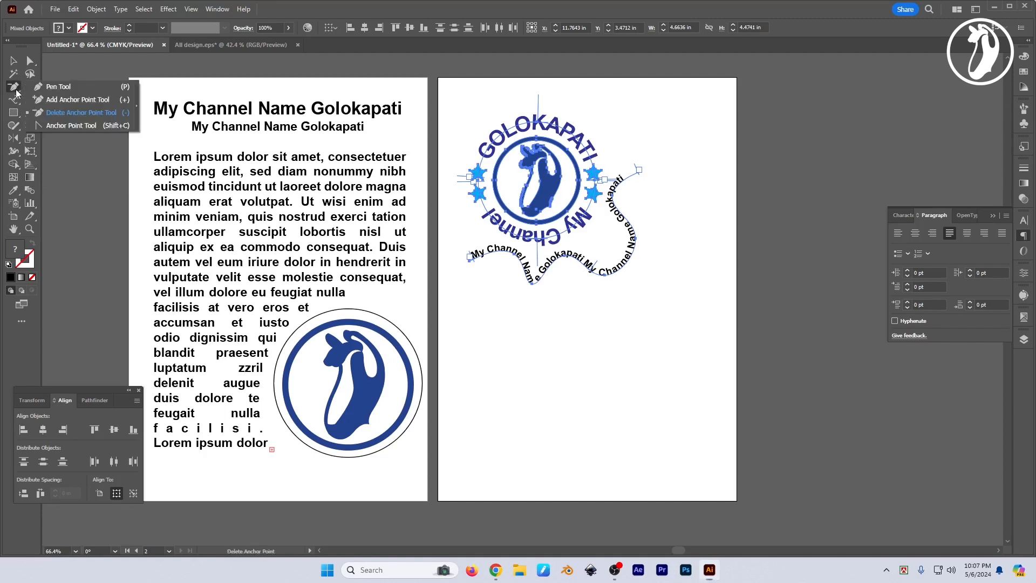
pyautogui.click(42, 87)
pyautogui.click(469, 344)
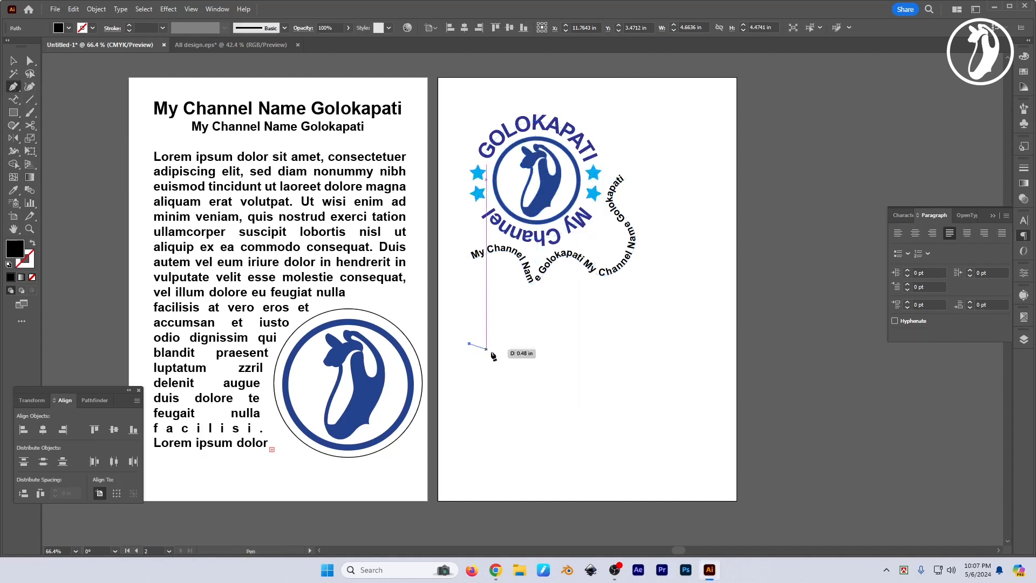
pyautogui.click(586, 343)
pyautogui.moveTo(634, 404); pyautogui.dragTo(615, 454)
pyautogui.moveTo(681, 477); pyautogui.dragTo(724, 477)
pyautogui.hotkey('shift', 'x')
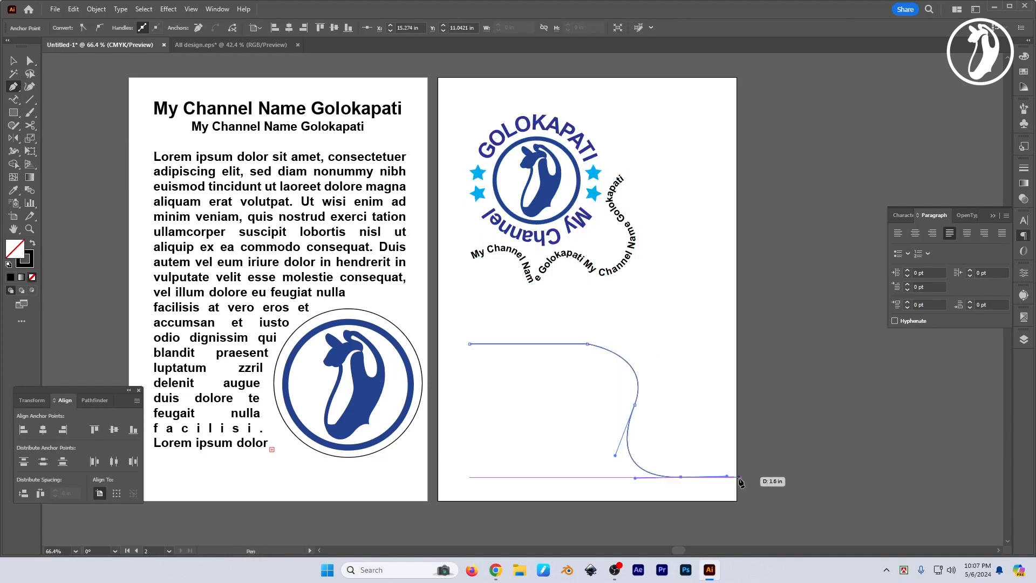
pyautogui.press('v')
# - Place the "My Channel Name Golokapati" heading text along the new S-shaped path as type on a path
pyautogui.click(315, 111)
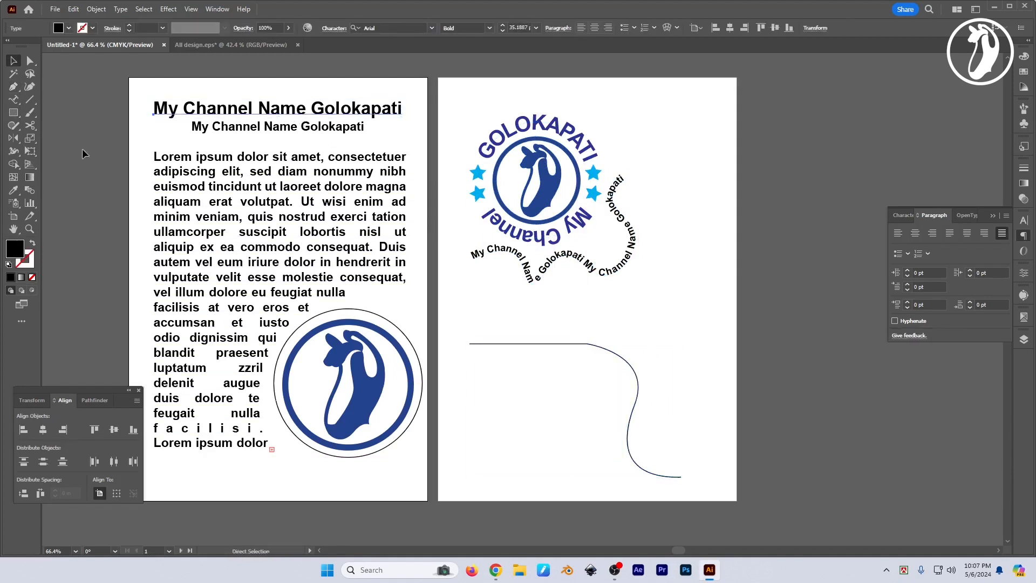
pyautogui.click(14, 99)
pyautogui.click(21, 101)
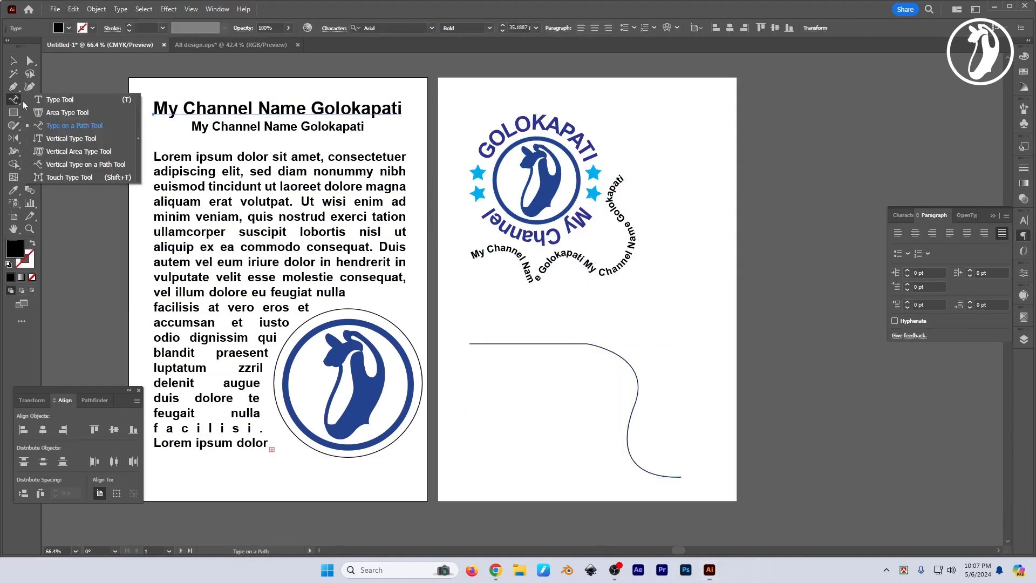
pyautogui.click(62, 126)
pyautogui.click(475, 345)
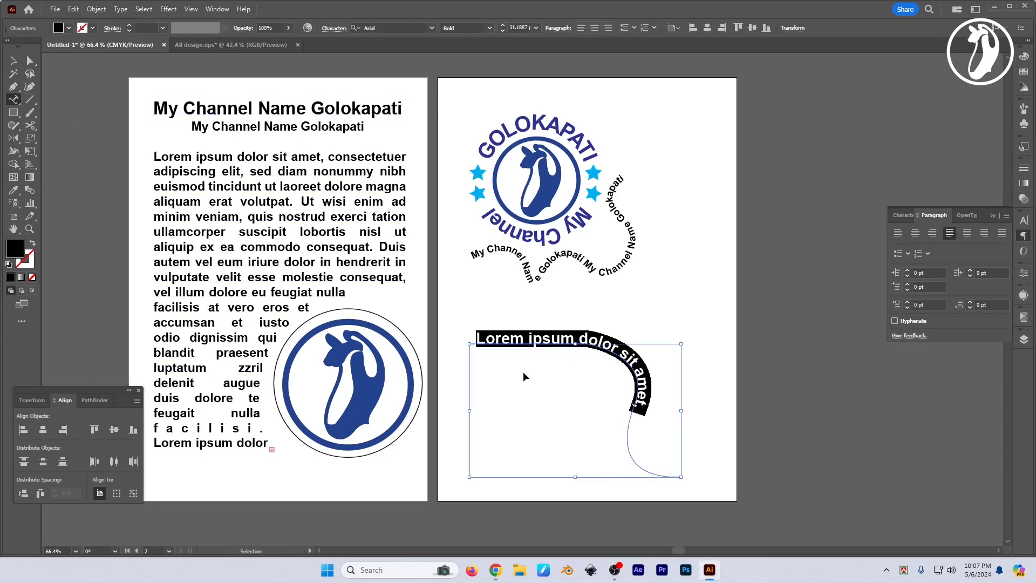
pyautogui.hotkey('ctrl', 'v')
pyautogui.press('Escape')
# - Reduce the S-shaped path's text to about 23.19 pt and justify it with the last line aligned left
pyautogui.hotkey('ctrl', 'shift', ',')
pyautogui.hotkey('ctrl', 'shift', ',')
pyautogui.hotkey('ctrl', 'shift', ',')
pyautogui.hotkey('ctrl', 'shift', ',')
pyautogui.hotkey('ctrl', 'shift', ',')
pyautogui.hotkey('ctrl', 'shift', ',')
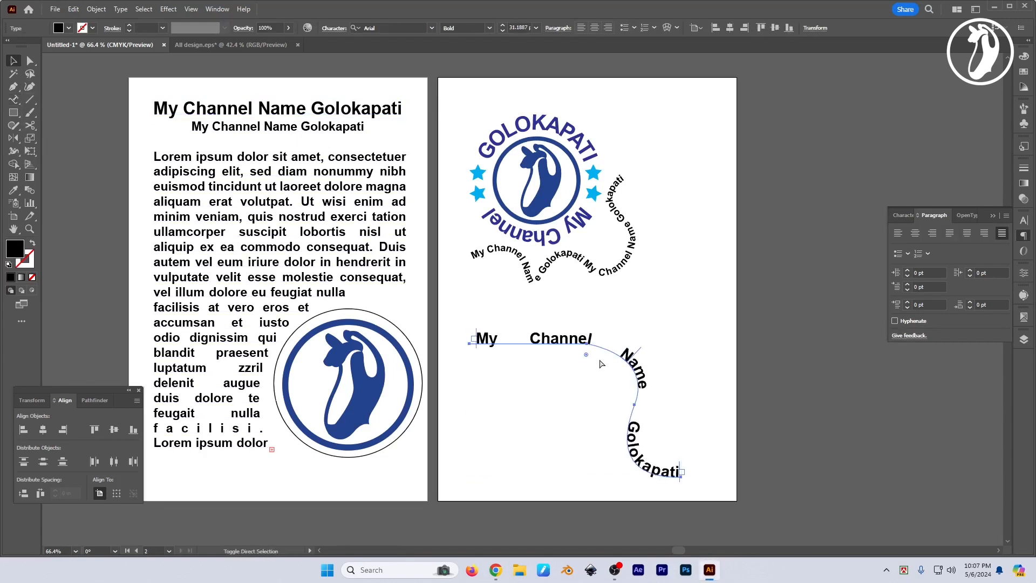
pyautogui.click(949, 233)
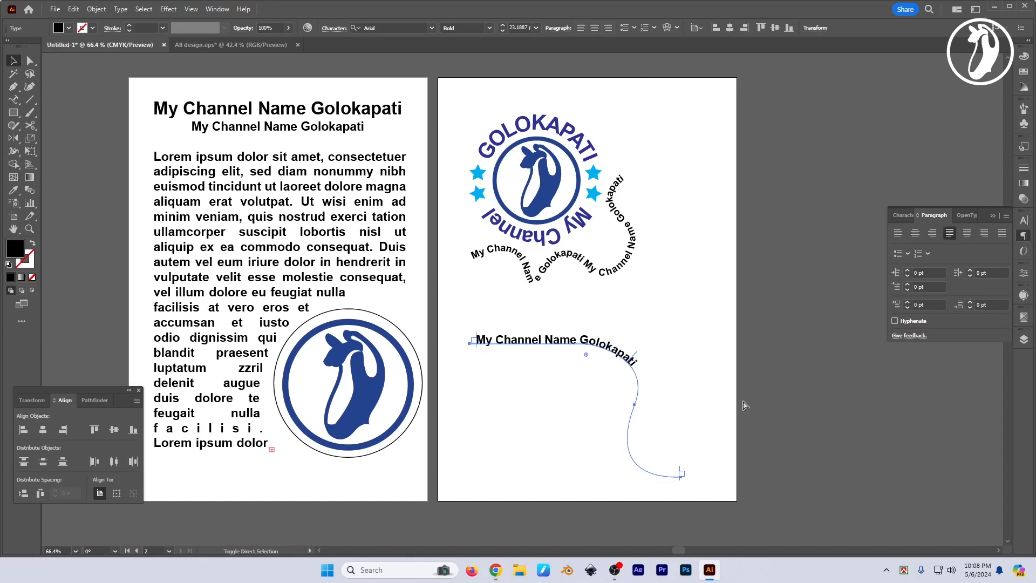
# - Enlarge the S-shaped path's text to about 27.19 pt and move it up just below the wavy text
pyautogui.moveTo(674, 359); pyautogui.dragTo(584, 410)
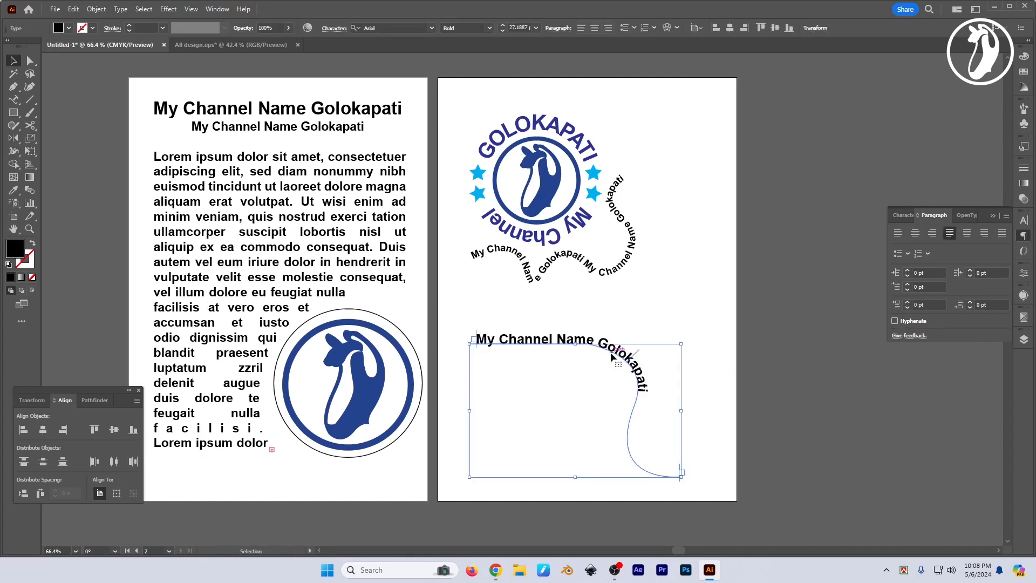
pyautogui.moveTo(610, 351); pyautogui.dragTo(607, 316)
pyautogui.click(569, 397)
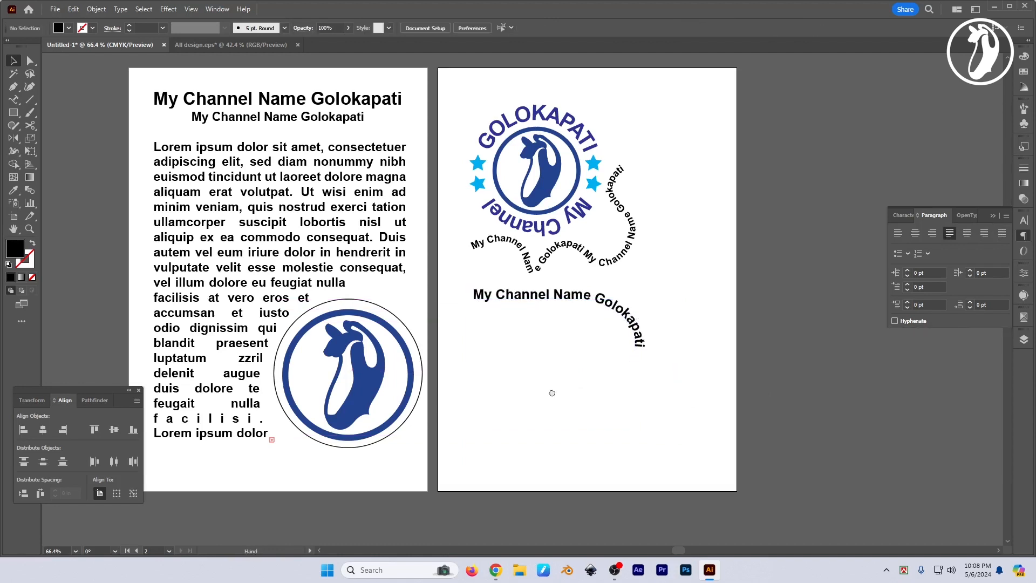
pyautogui.scroll(-1, 569, 403)
# - Place a vertical "Lorem ipsum" placeholder line below the start of the S-shaped path's text with the Vertical Type tool
pyautogui.click(14, 100)
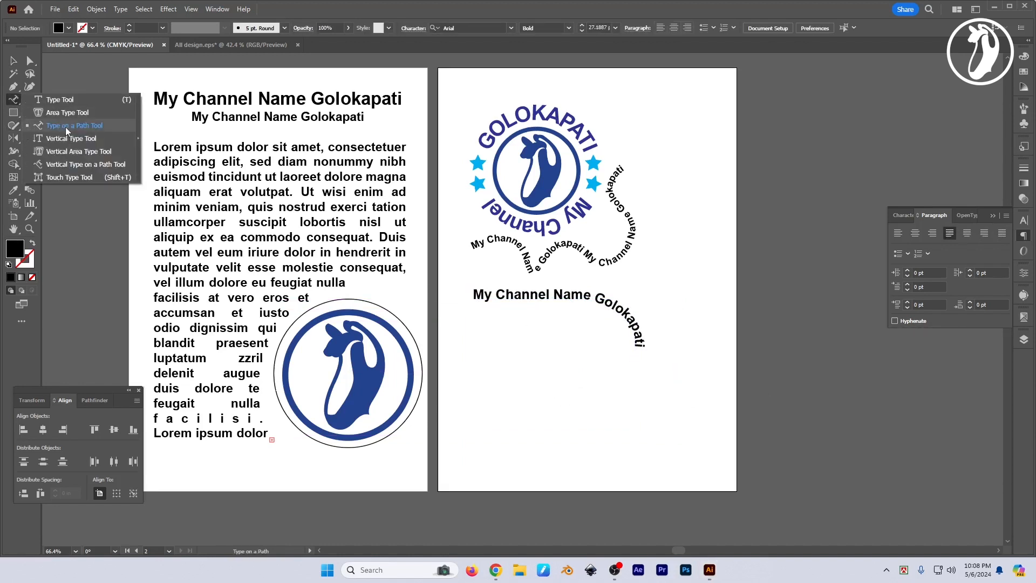
pyautogui.click(75, 138)
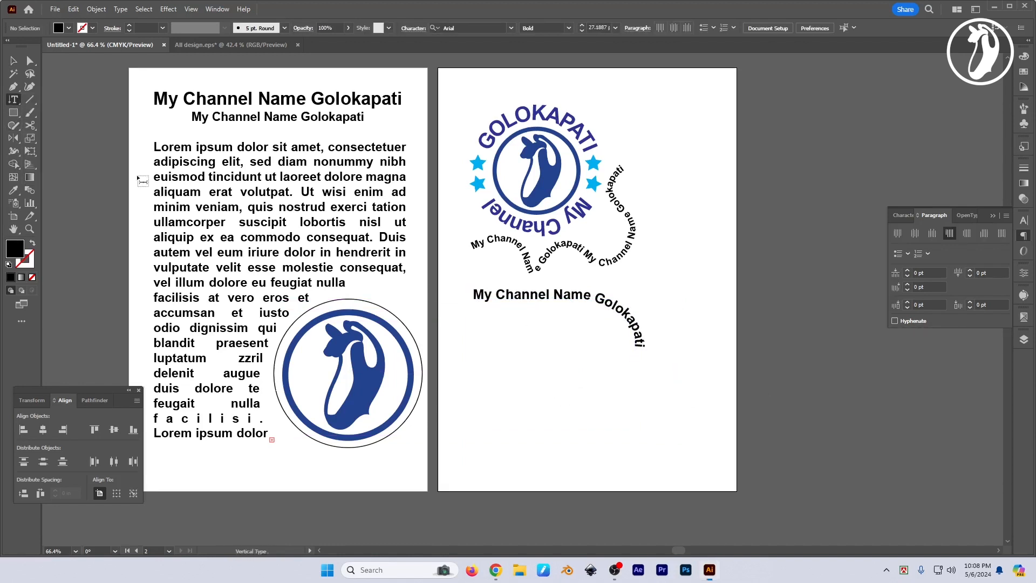
pyautogui.click(487, 353)
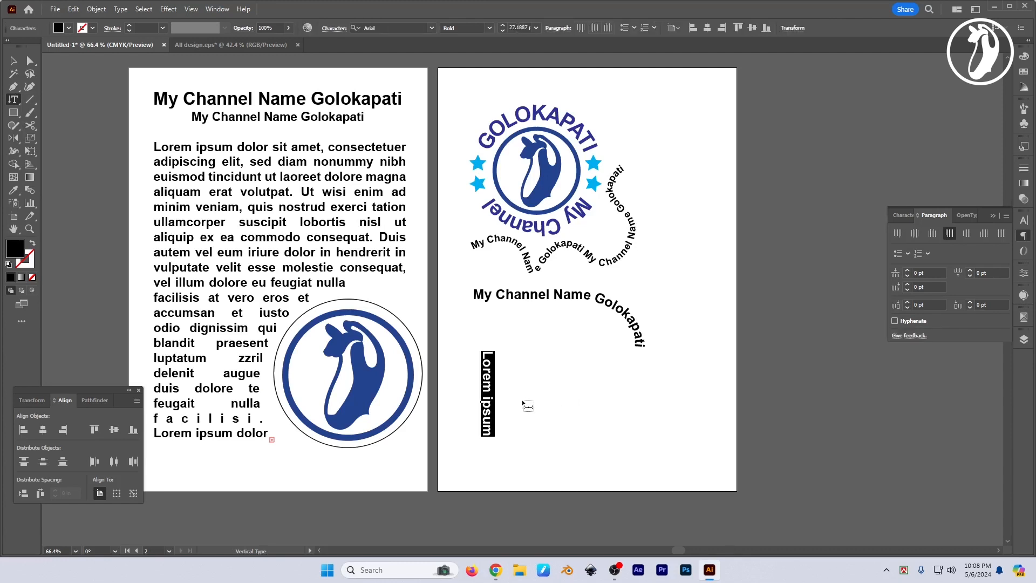
pyautogui.press('Escape')
pyautogui.moveTo(509, 408); pyautogui.dragTo(522, 410)
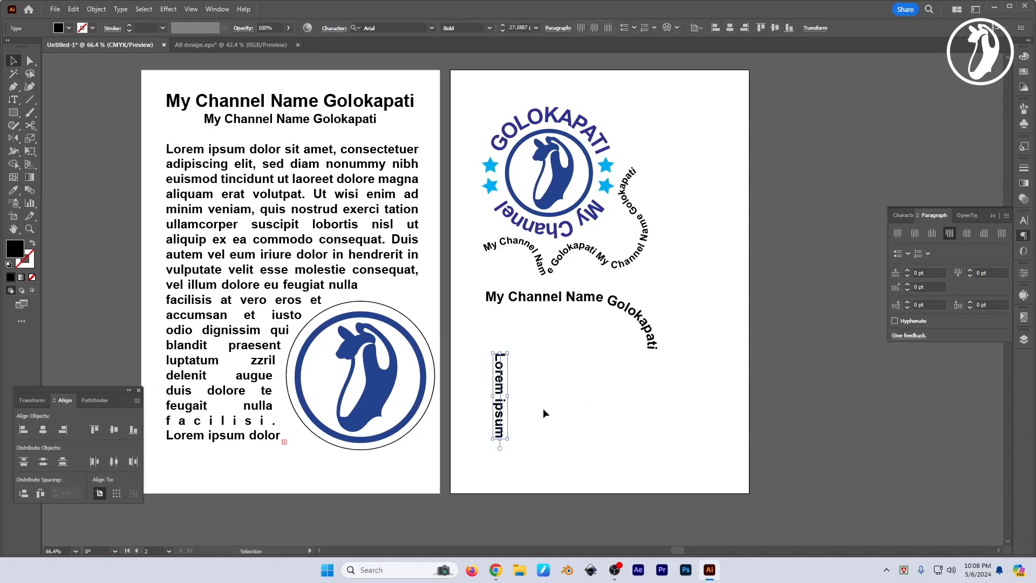
pyautogui.click(542, 409)
pyautogui.click(13, 102)
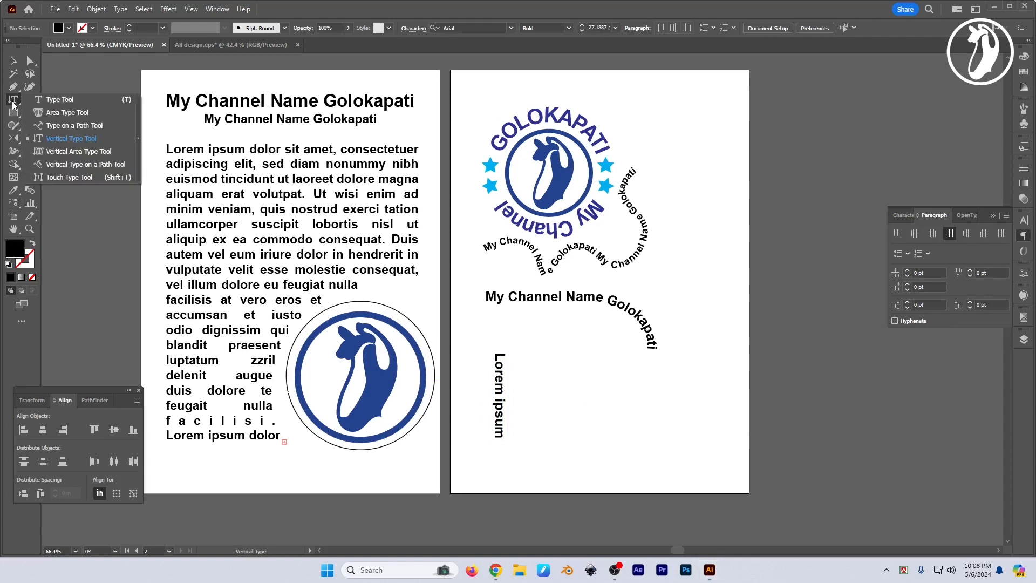
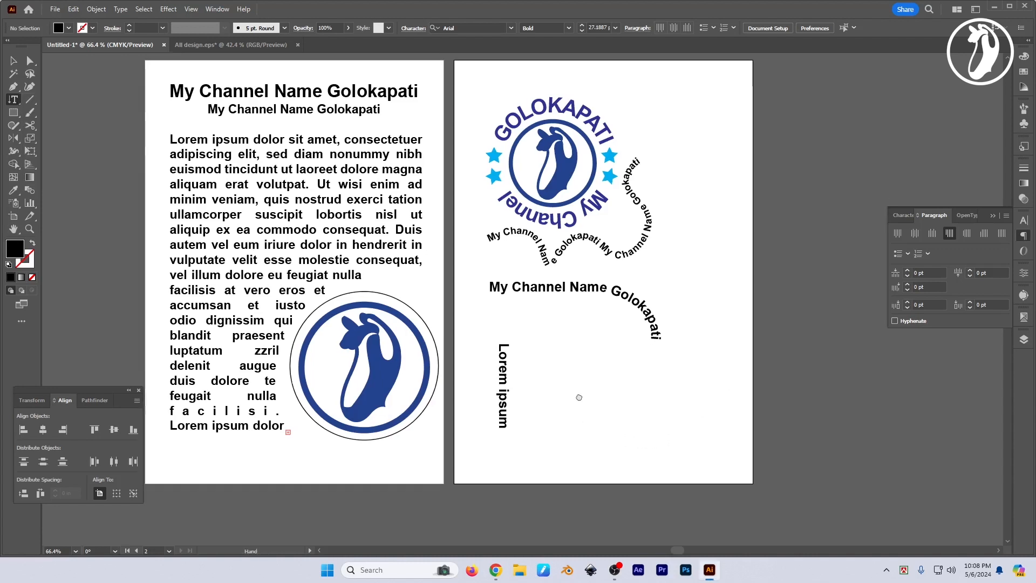
pyautogui.scroll(-1, 647, 450)
pyautogui.press('v')
pyautogui.click(502, 371)
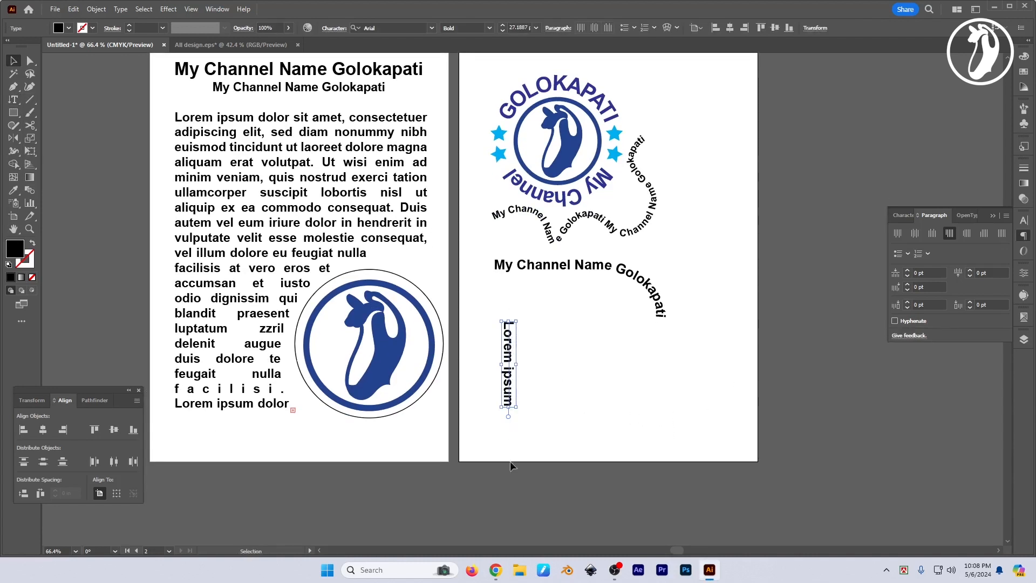
# - Try to start vertical area type on the blank space beside the vertical "Lorem ipsum" line
pyautogui.click(15, 99)
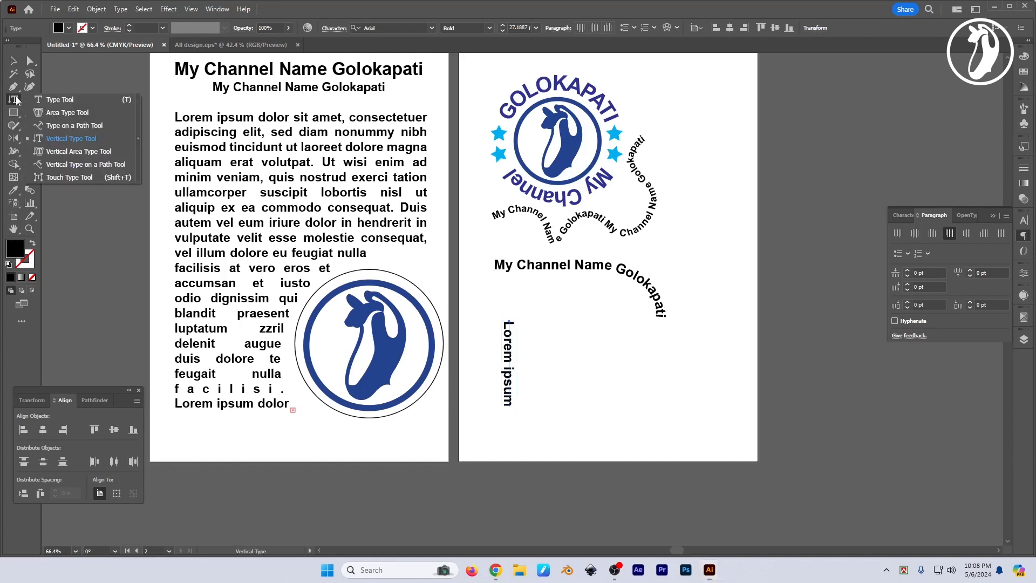
pyautogui.click(61, 151)
pyautogui.click(539, 330)
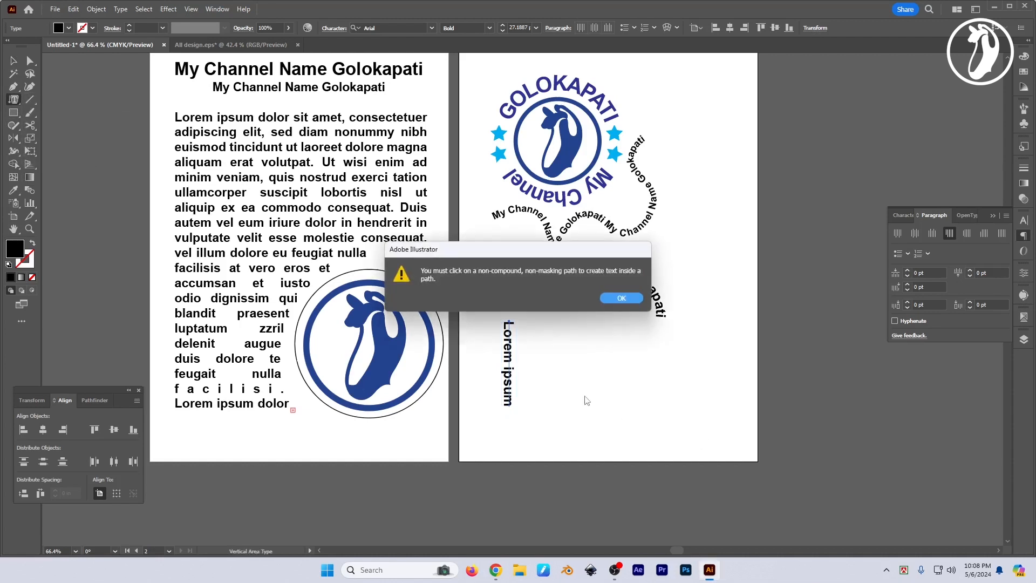
pyautogui.press('Return')
pyautogui.click(15, 100)
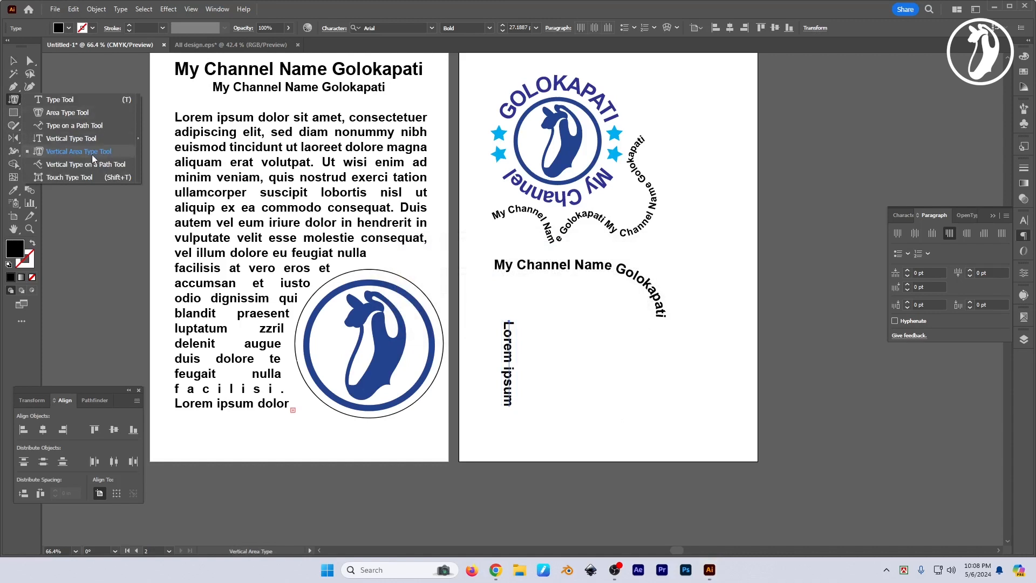
pyautogui.click(73, 152)
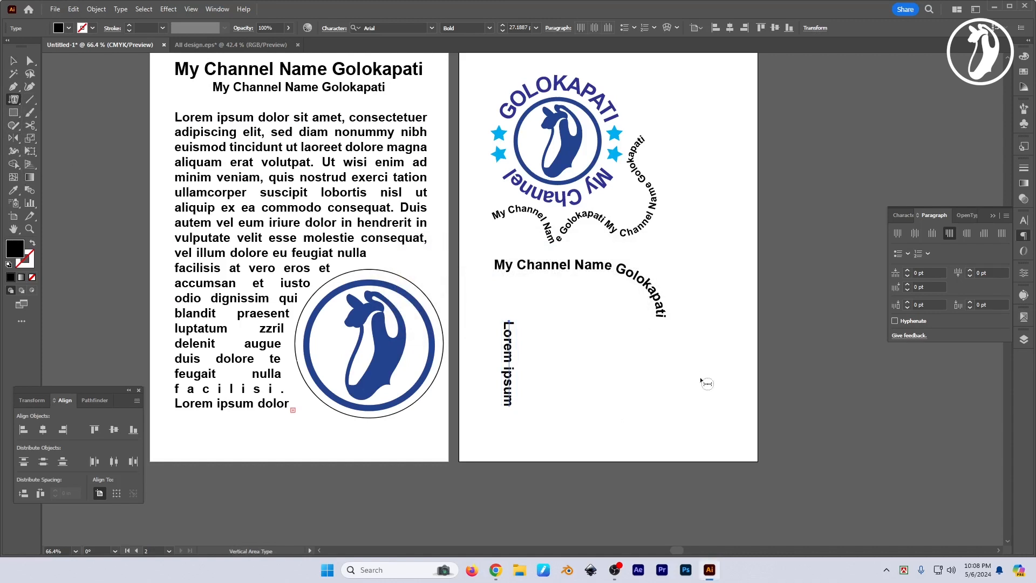
# - Draw a rectangle about 2.3 by 3.8 in beside the vertical line and fill it with placeholder vertical area type
pyautogui.click(13, 114)
pyautogui.moveTo(543, 307); pyautogui.dragTo(627, 444)
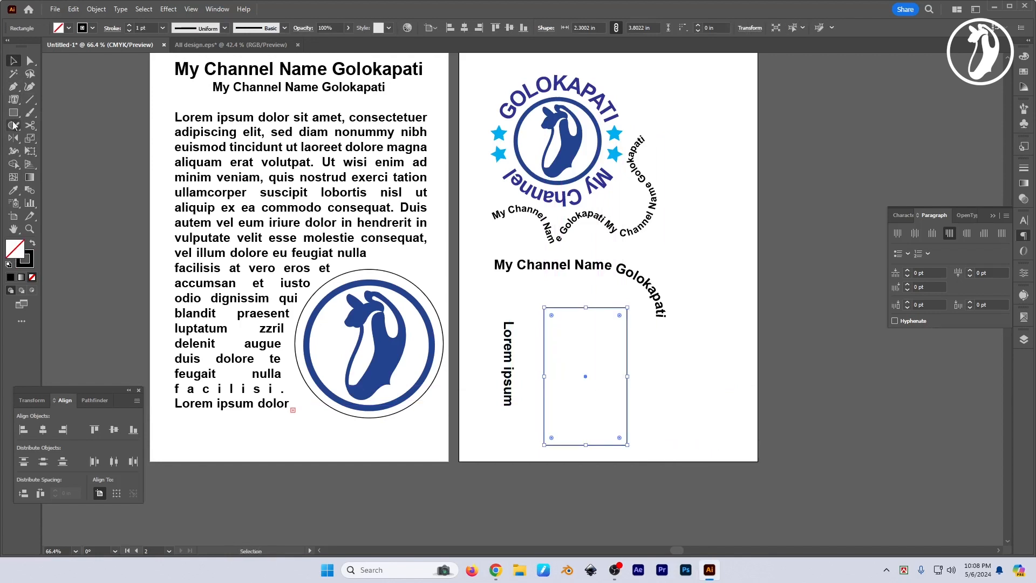
pyautogui.click(13, 99)
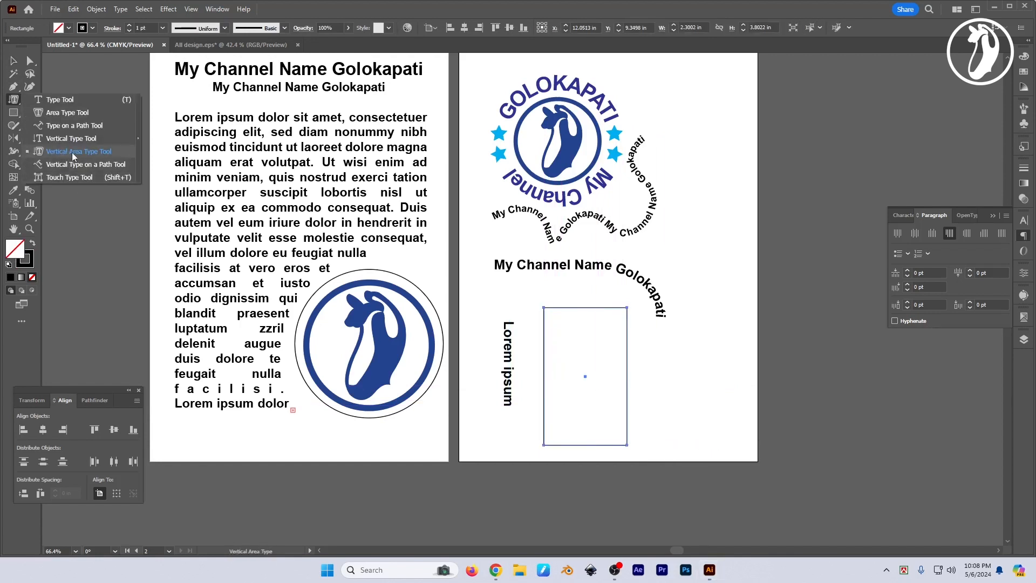
pyautogui.click(72, 152)
pyautogui.click(545, 312)
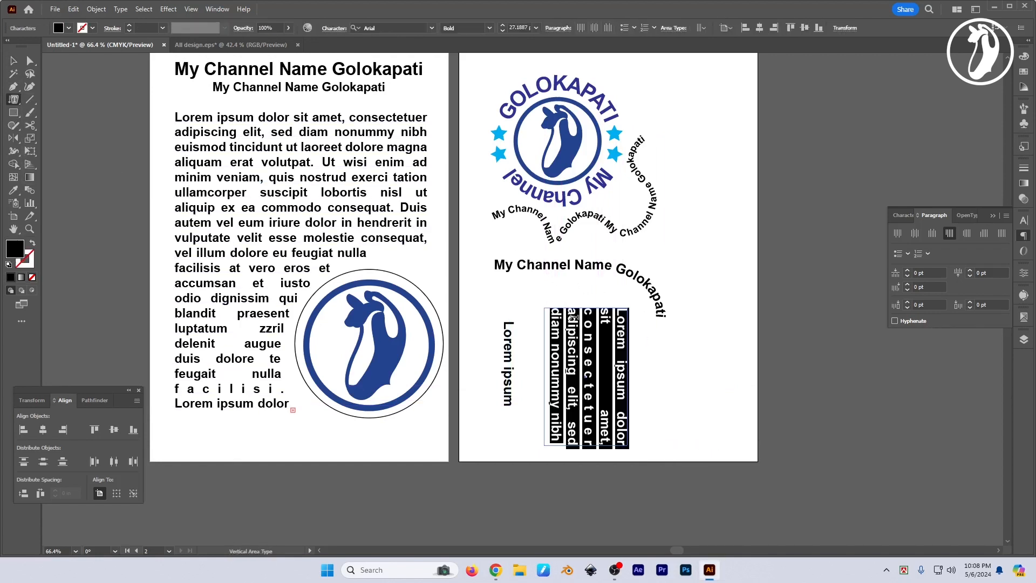
pyautogui.press('Escape')
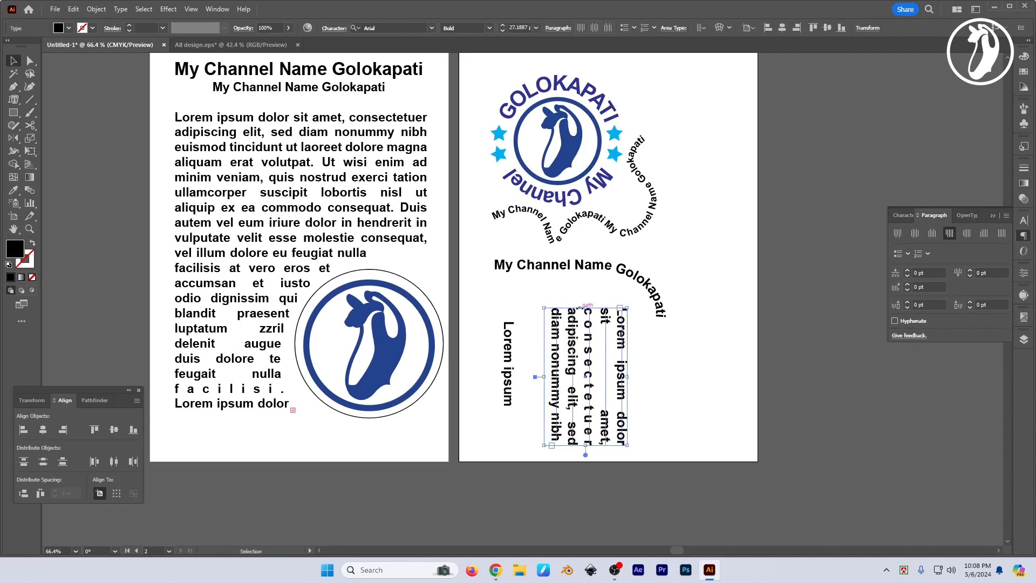
# - Move the vertical text block and the vertical "Lorem ipsum" line slightly left on the page
pyautogui.click(697, 447)
pyautogui.moveTo(593, 372); pyautogui.dragTo(590, 372)
pyautogui.moveTo(507, 352); pyautogui.dragTo(499, 353)
pyautogui.click(658, 379)
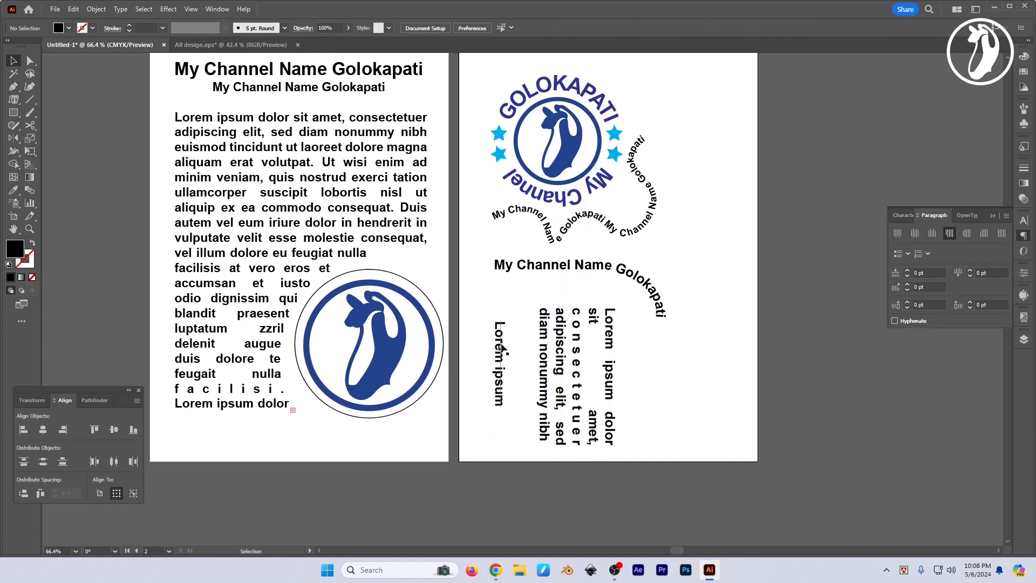
pyautogui.click(502, 350)
pyautogui.click(13, 99)
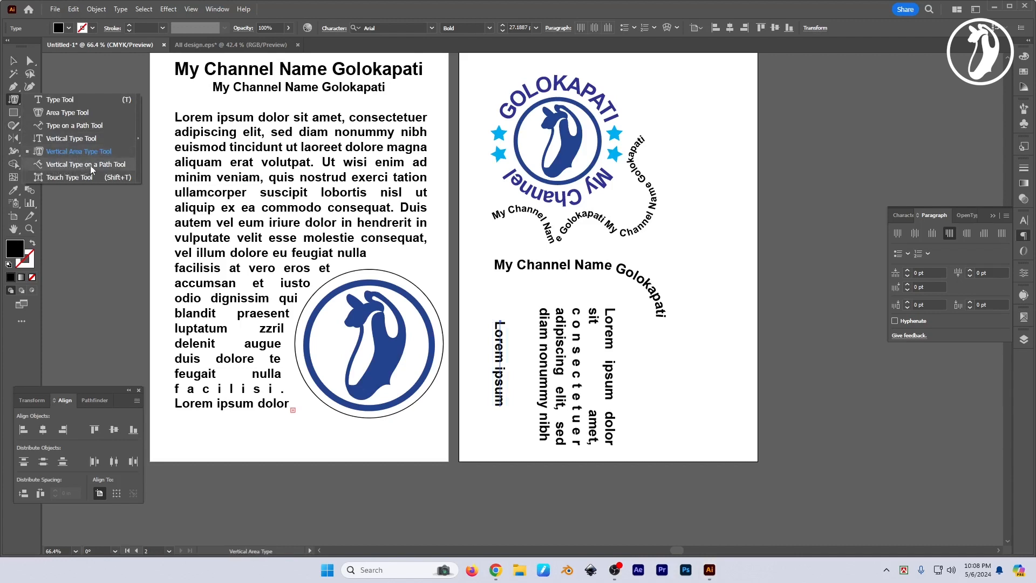
pyautogui.click(119, 164)
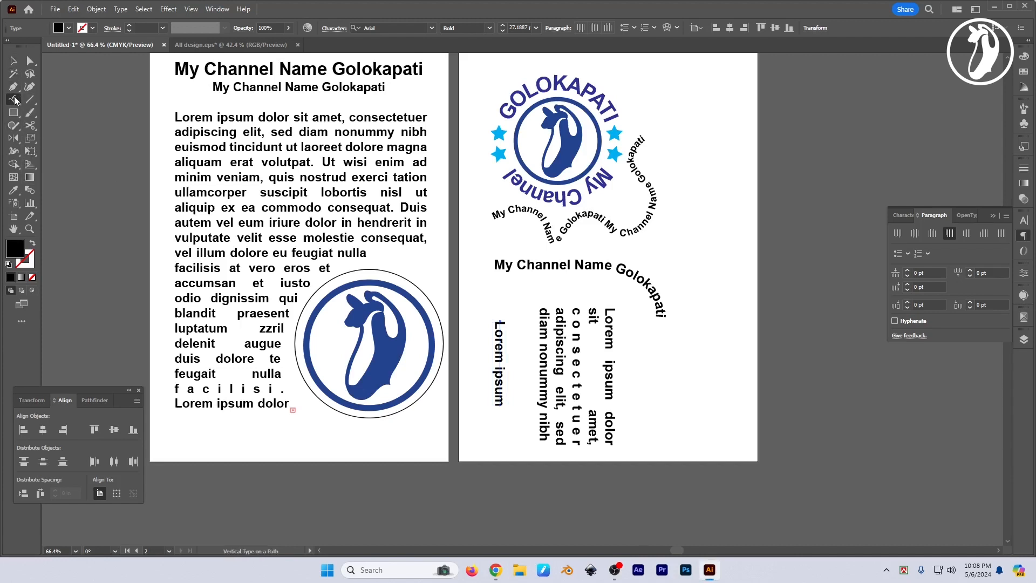
pyautogui.press('v')
pyautogui.moveTo(679, 358); pyautogui.dragTo(641, 417)
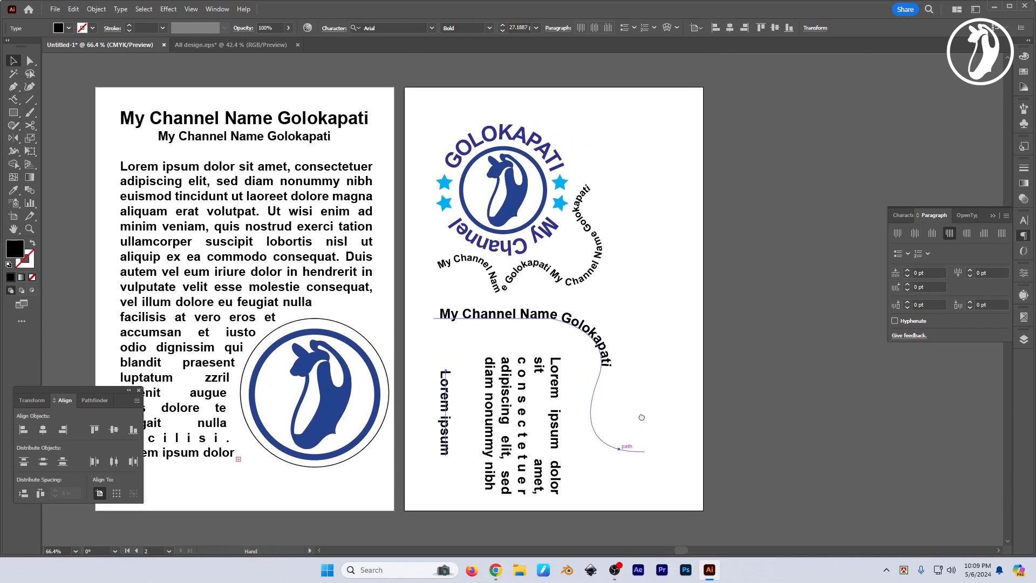
pyautogui.moveTo(642, 329); pyautogui.dragTo(643, 324)
pyautogui.click(13, 100)
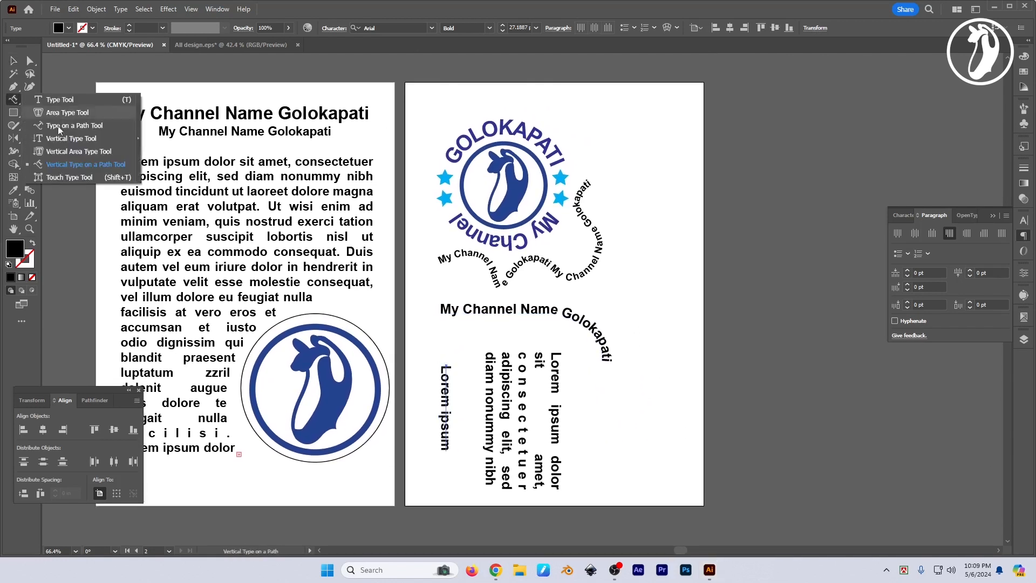
pyautogui.click(63, 166)
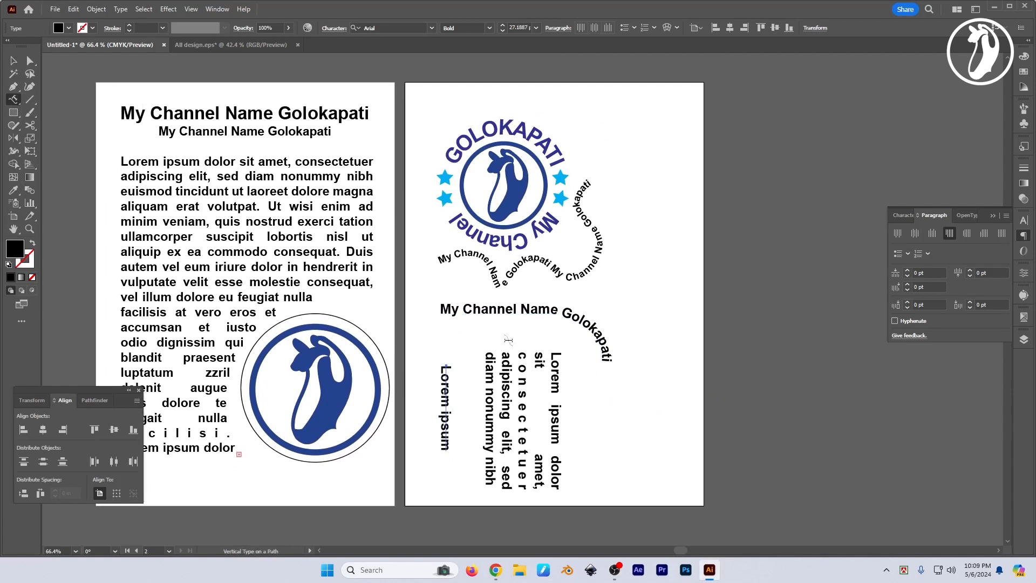
# - Draw a closed six-corner stepped shape right of the vertical text block with the Pen tool, stroked without fill, and shift it left inside the page
pyautogui.press('p')
pyautogui.click(594, 481)
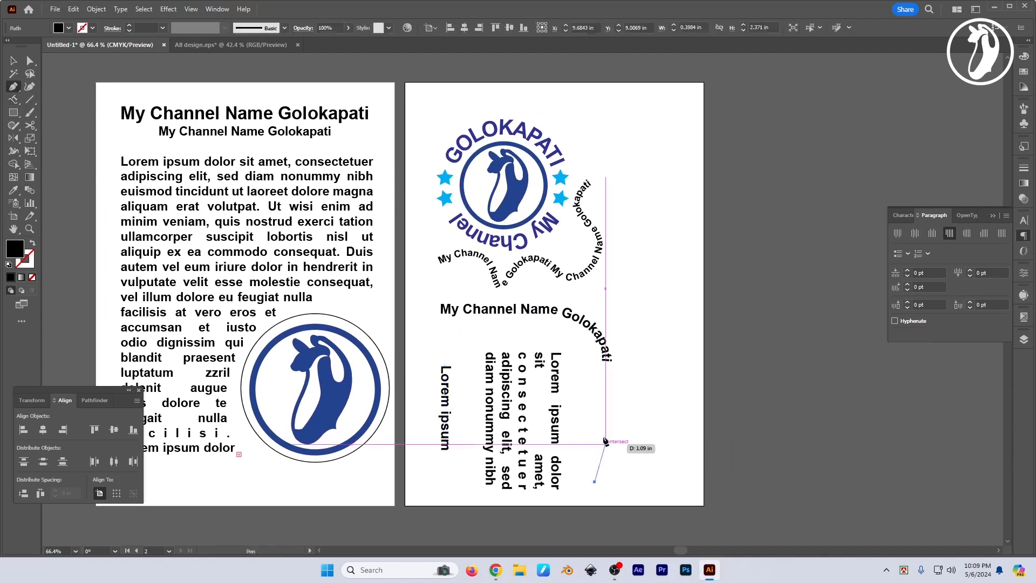
pyautogui.click(594, 384)
pyautogui.click(672, 385)
pyautogui.click(672, 261)
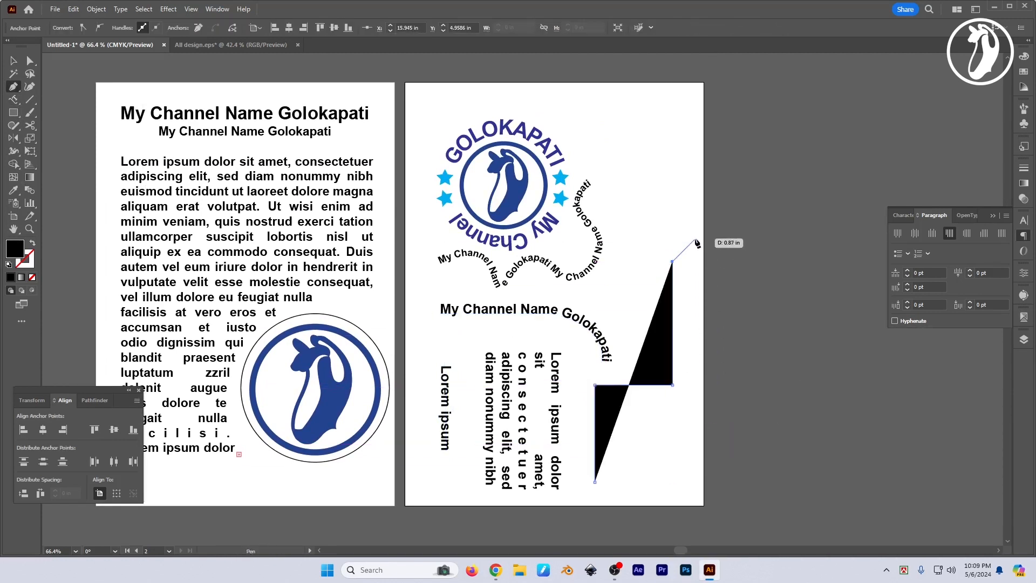
pyautogui.click(703, 261)
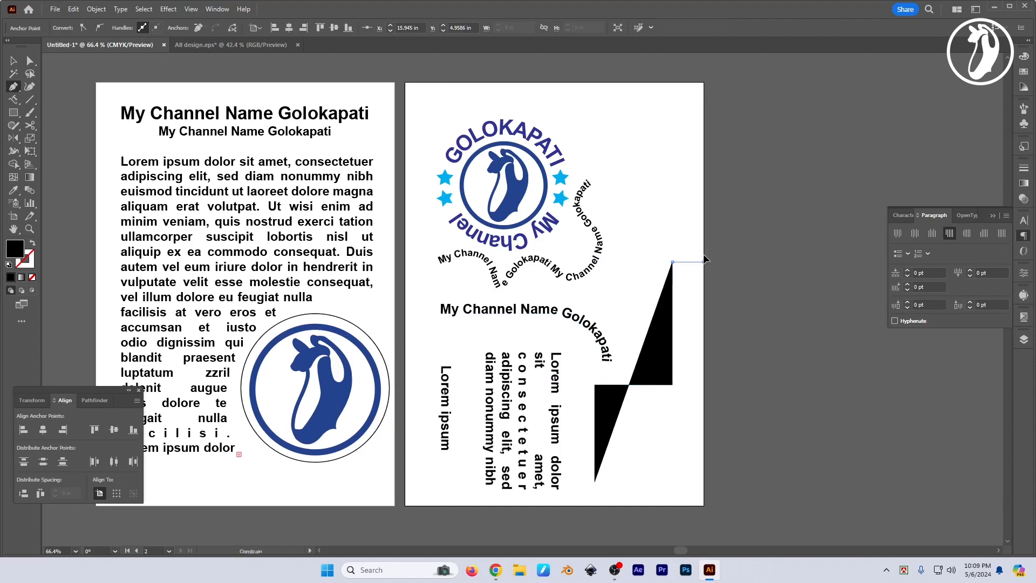
pyautogui.click(703, 481)
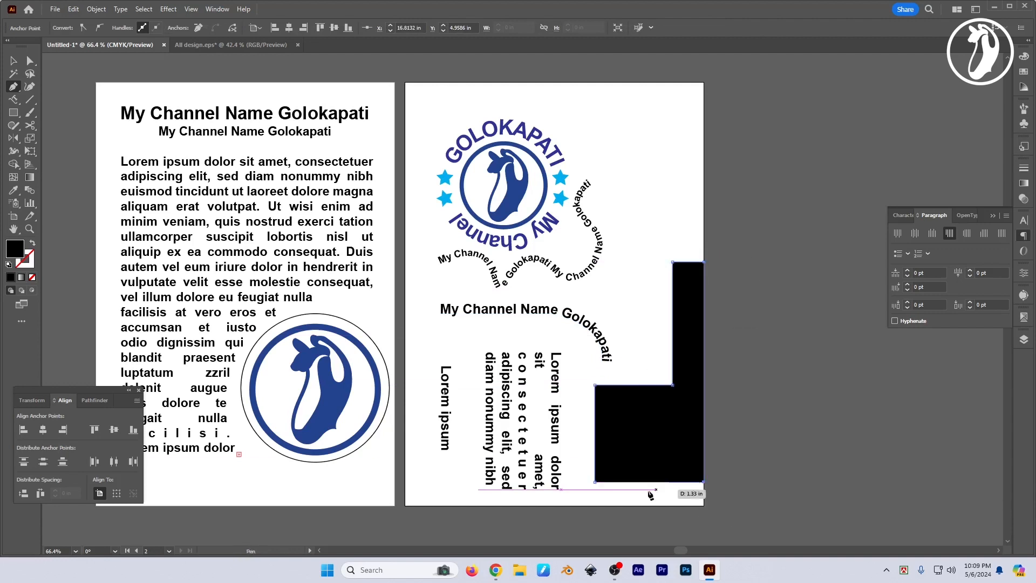
pyautogui.click(595, 481)
pyautogui.hotkey('shift', 'x')
pyautogui.press('v')
pyautogui.moveTo(668, 313); pyautogui.dragTo(653, 317)
# - Round the stepped shape's inner corner with a large radius and its upper-left corner to about 0.78 in
pyautogui.press('a')
pyautogui.moveTo(651, 382); pyautogui.dragTo(626, 357)
pyautogui.click(658, 267)
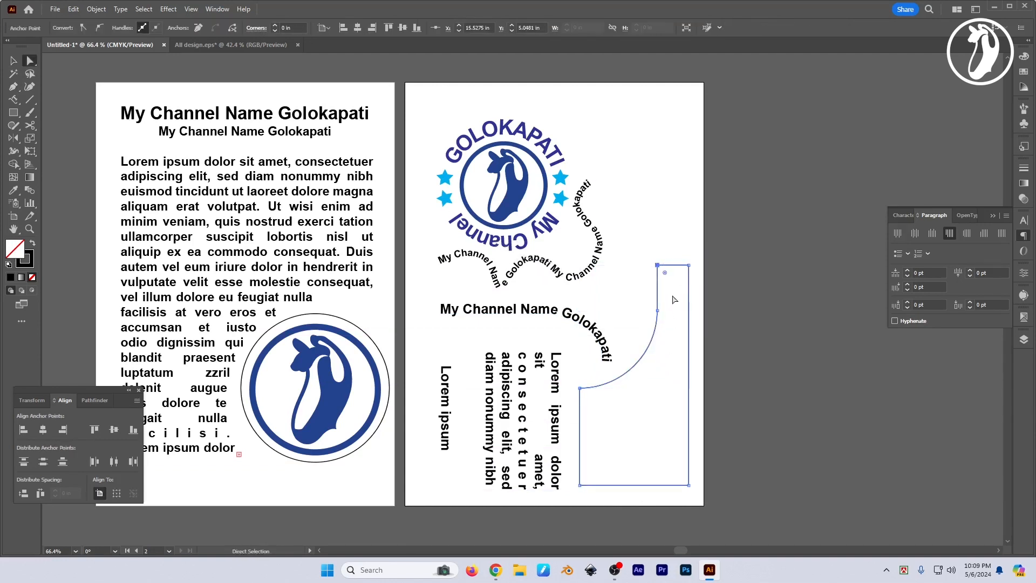
pyautogui.moveTo(665, 274); pyautogui.dragTo(682, 304)
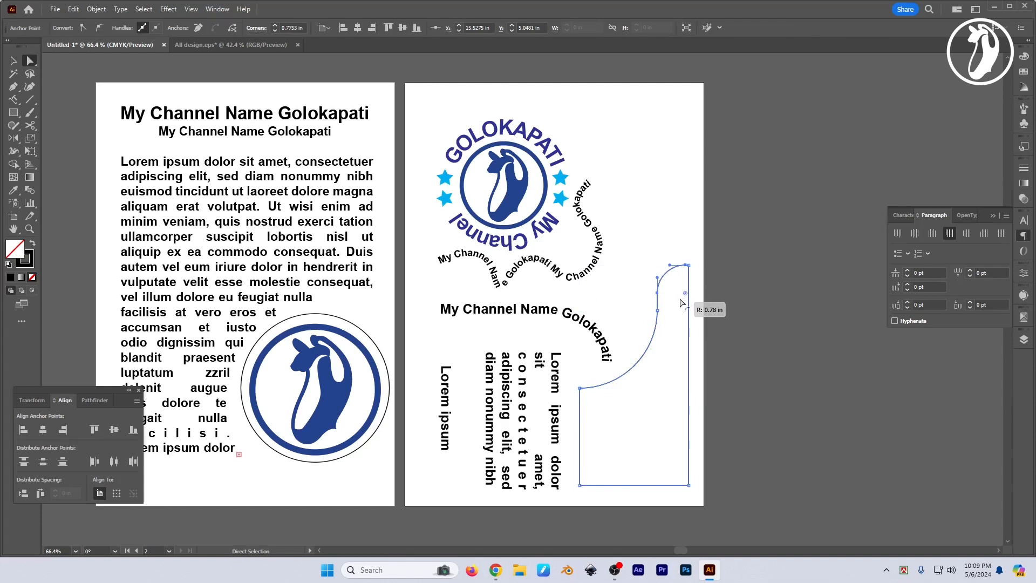
pyautogui.click(580, 388)
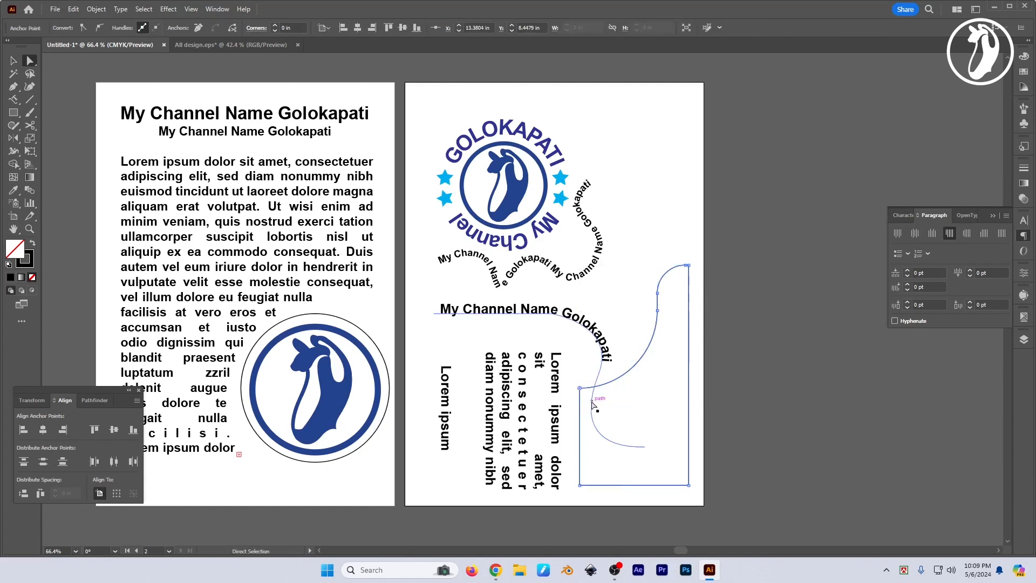
pyautogui.press('v')
pyautogui.click(784, 400)
pyautogui.press('space')
pyautogui.moveTo(750, 432); pyautogui.dragTo(752, 418)
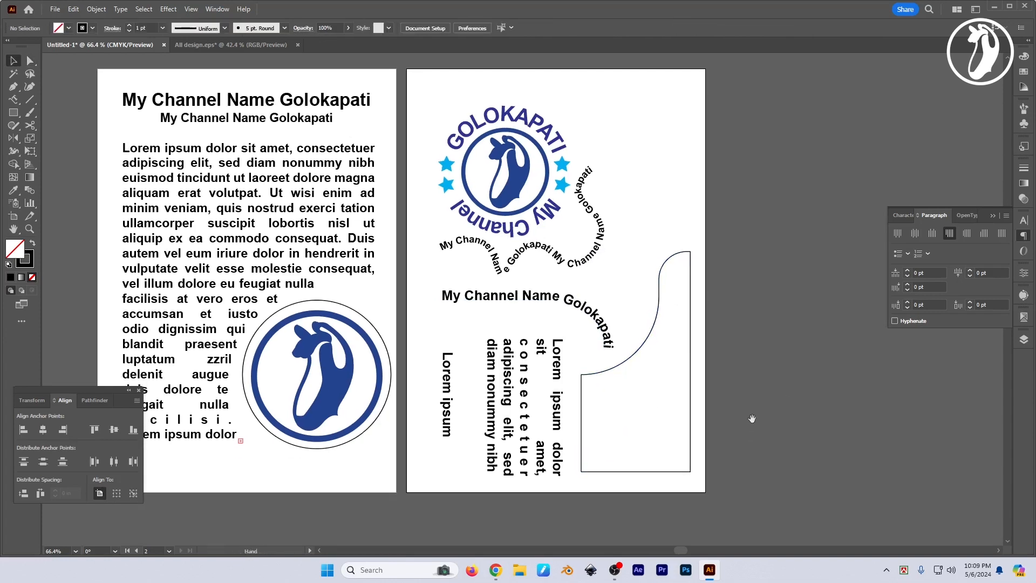
# - Run placeholder text along the stepped shape's outline with the Vertical Type on a Path tool, starting at its left shoulder
pyautogui.moveTo(13, 99); pyautogui.dragTo(67, 167)
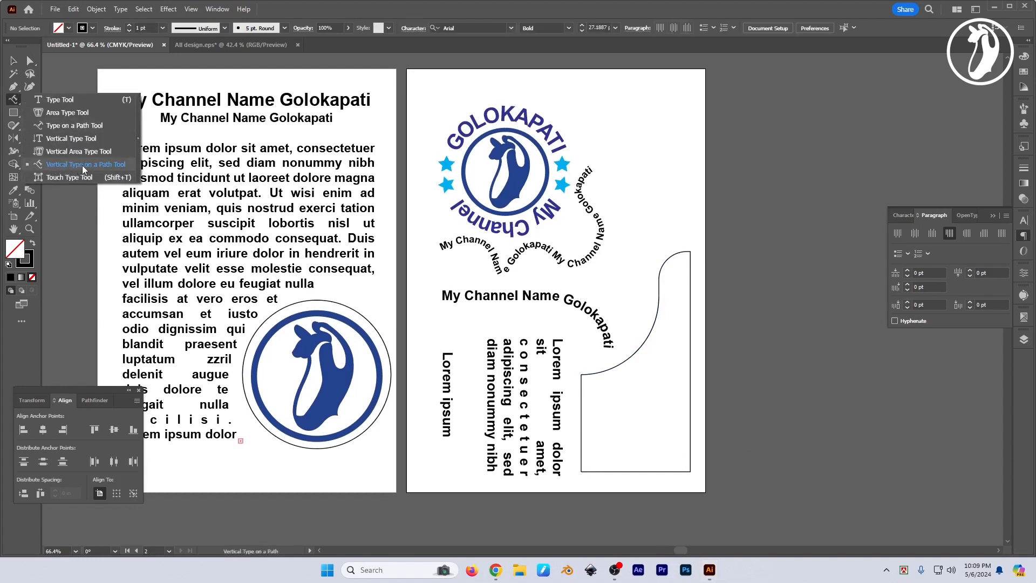
pyautogui.moveTo(95, 164); pyautogui.dragTo(99, 164)
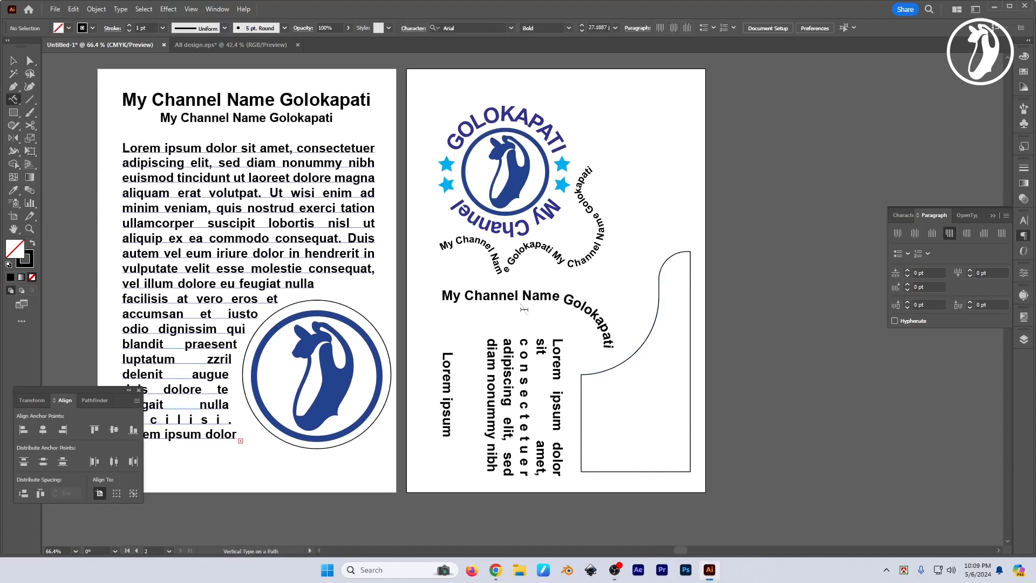
pyautogui.click(584, 374)
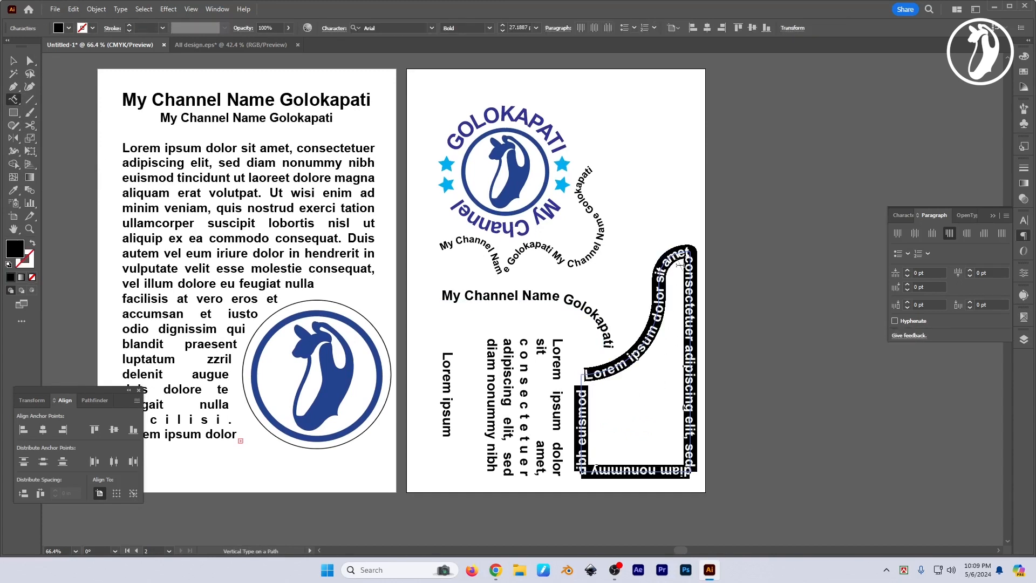
pyautogui.press('Escape')
pyautogui.click(780, 393)
pyautogui.moveTo(781, 393); pyautogui.dragTo(769, 397)
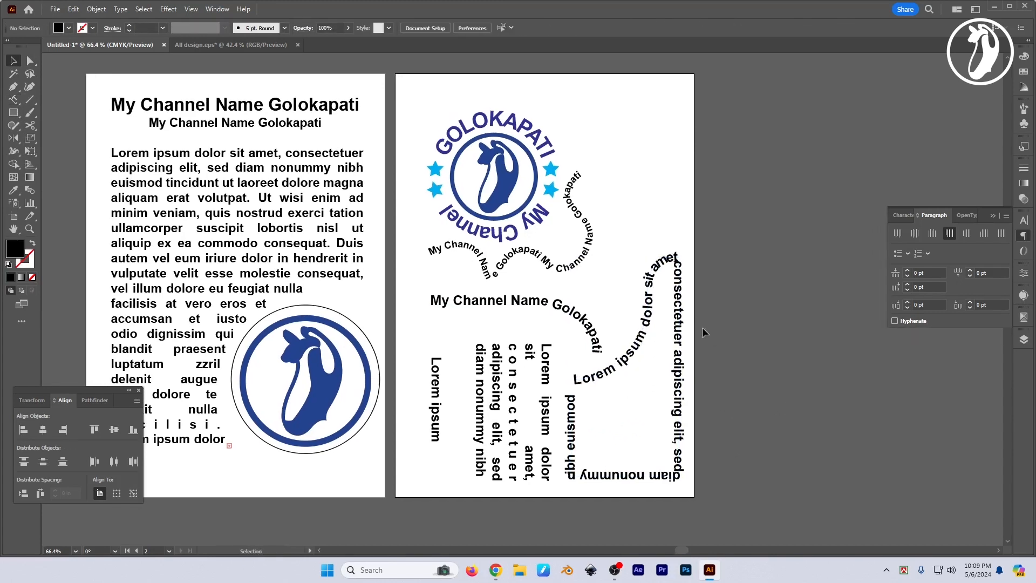
# - Scale down the emblem and its neighbouring texts toward the page's upper-left corner, and move the stepped shape's text up and left
pyautogui.click(676, 337)
pyautogui.moveTo(409, 128); pyautogui.dragTo(556, 468)
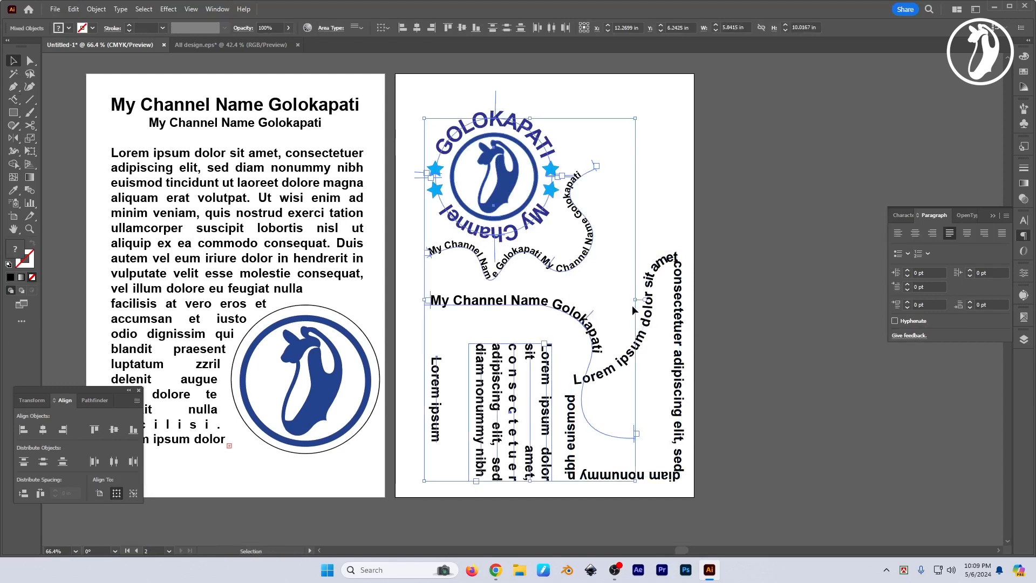
pyautogui.moveTo(635, 303); pyautogui.dragTo(546, 252)
pyautogui.click(645, 249)
pyautogui.moveTo(676, 261); pyautogui.dragTo(658, 224)
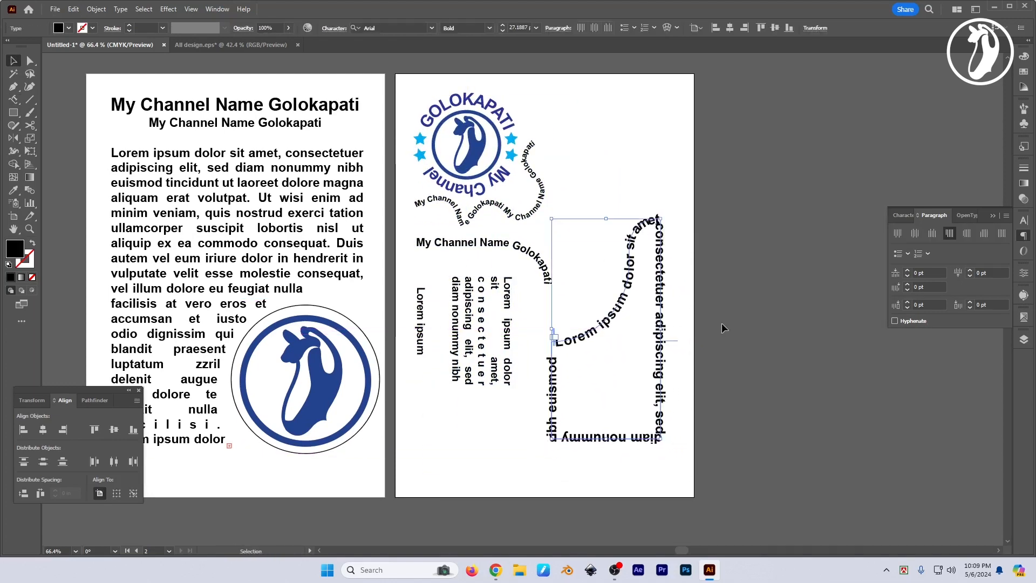
# - Move the stepped shape's path text up on the second page
pyautogui.click(726, 351)
pyautogui.moveTo(730, 369); pyautogui.dragTo(745, 373)
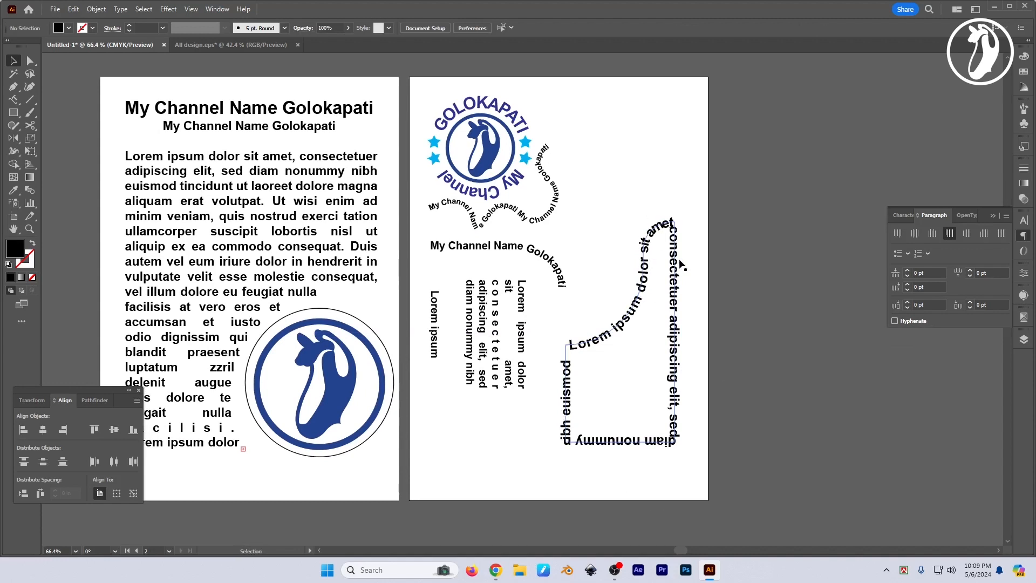
pyautogui.click(673, 230)
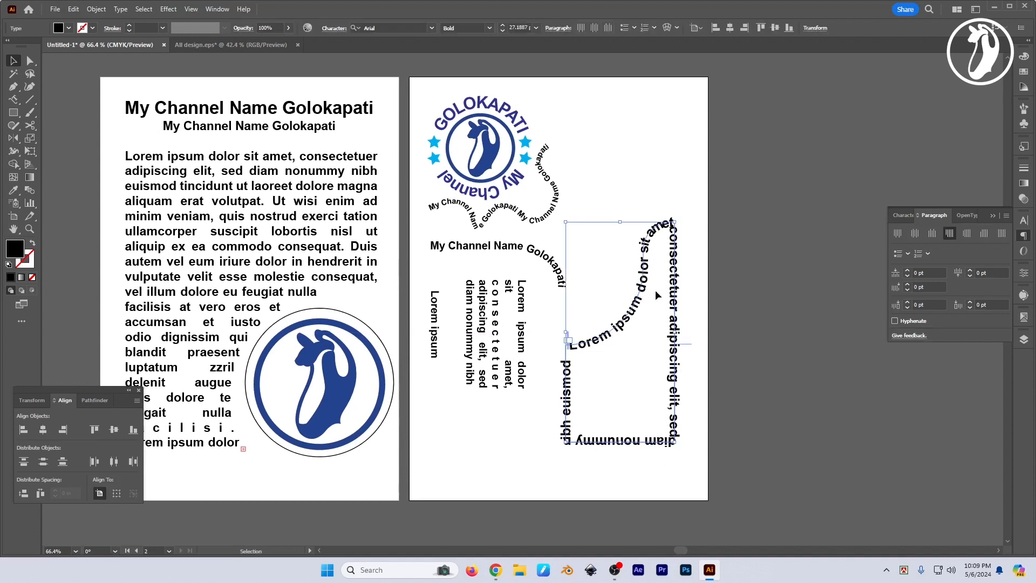
pyautogui.moveTo(676, 296); pyautogui.dragTo(674, 257)
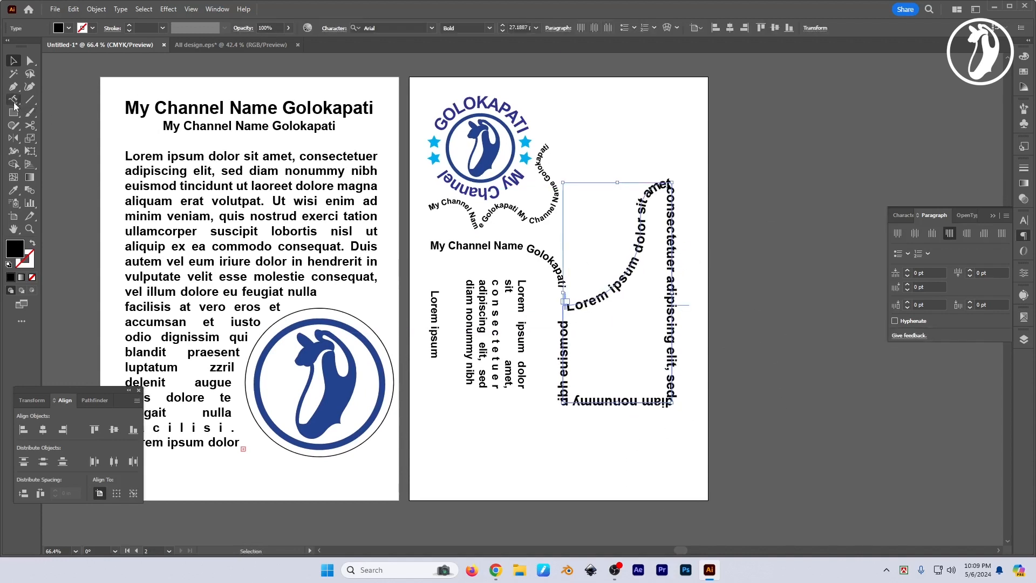
# - Try to enlarge the opening L of the stepped shape's text with the Touch Type tool, and undo it
pyautogui.moveTo(14, 104); pyautogui.dragTo(50, 166)
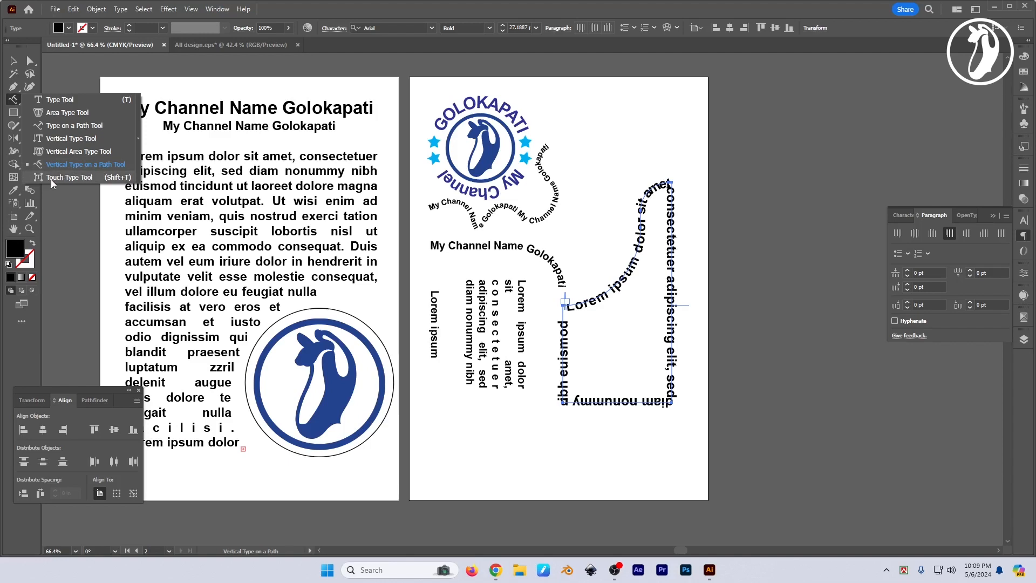
pyautogui.click(108, 178)
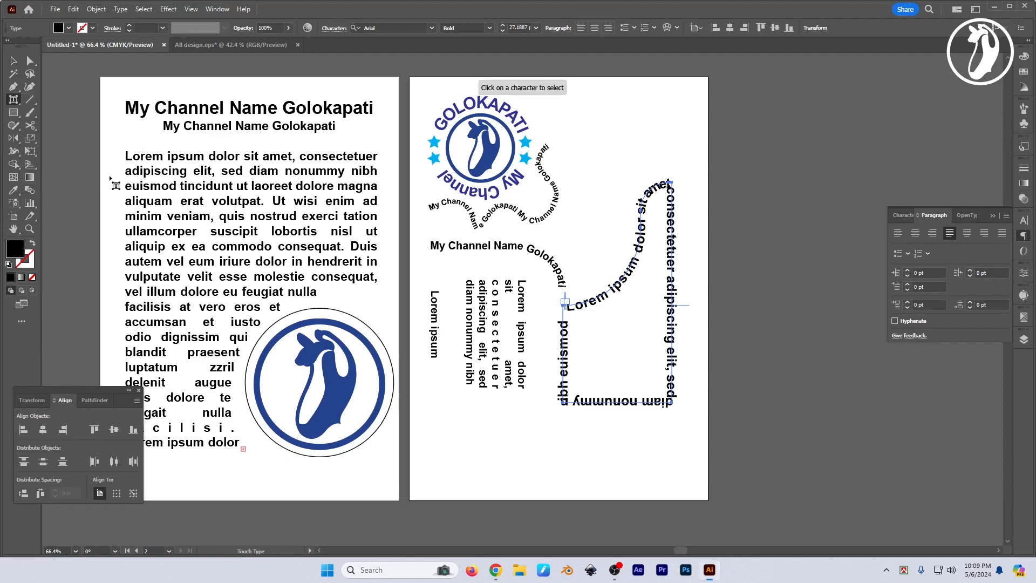
pyautogui.keyDown('ctrl'); pyautogui.click(605, 345); pyautogui.keyUp('ctrl')
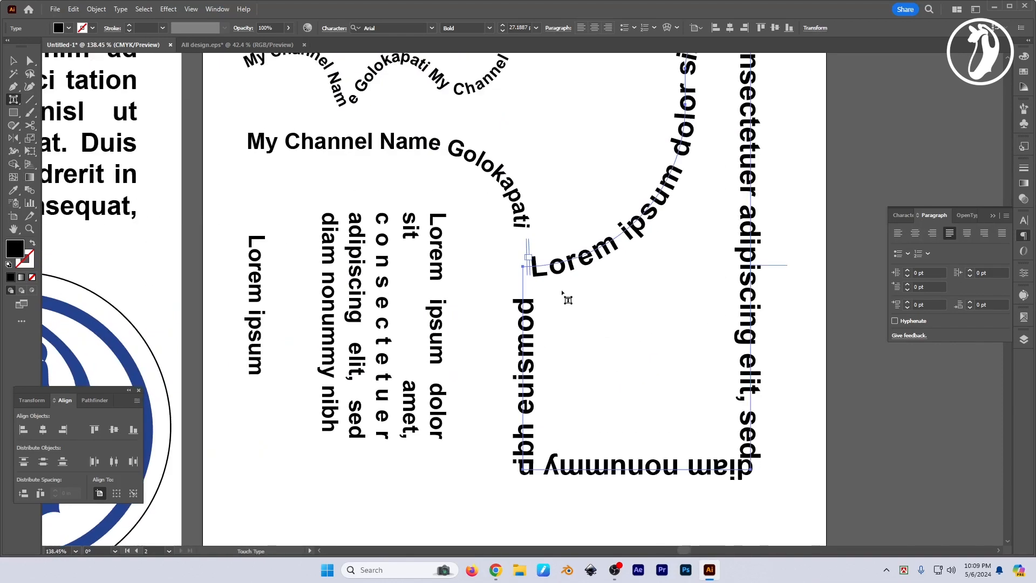
pyautogui.click(546, 279)
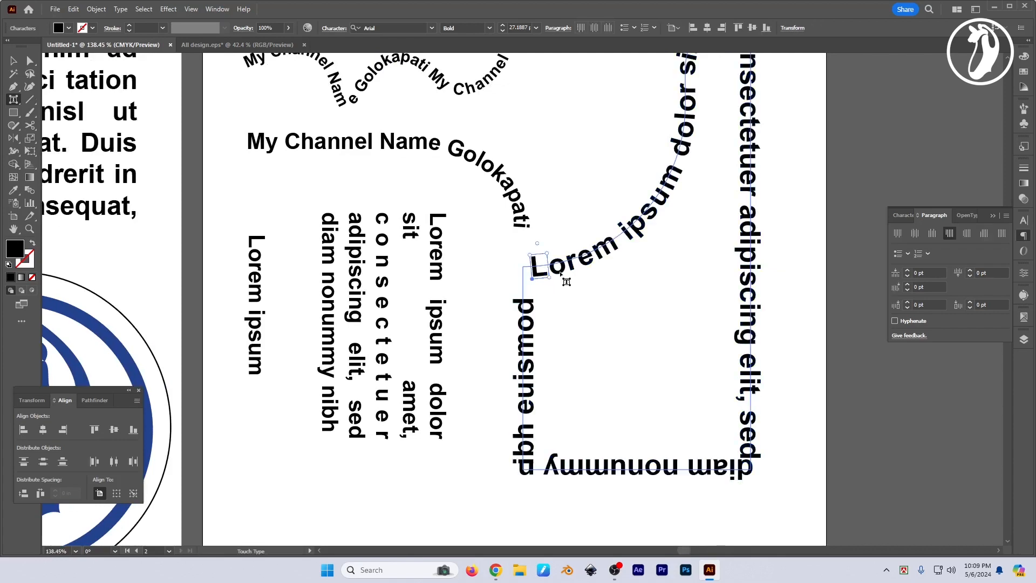
pyautogui.moveTo(547, 253); pyautogui.dragTo(576, 157)
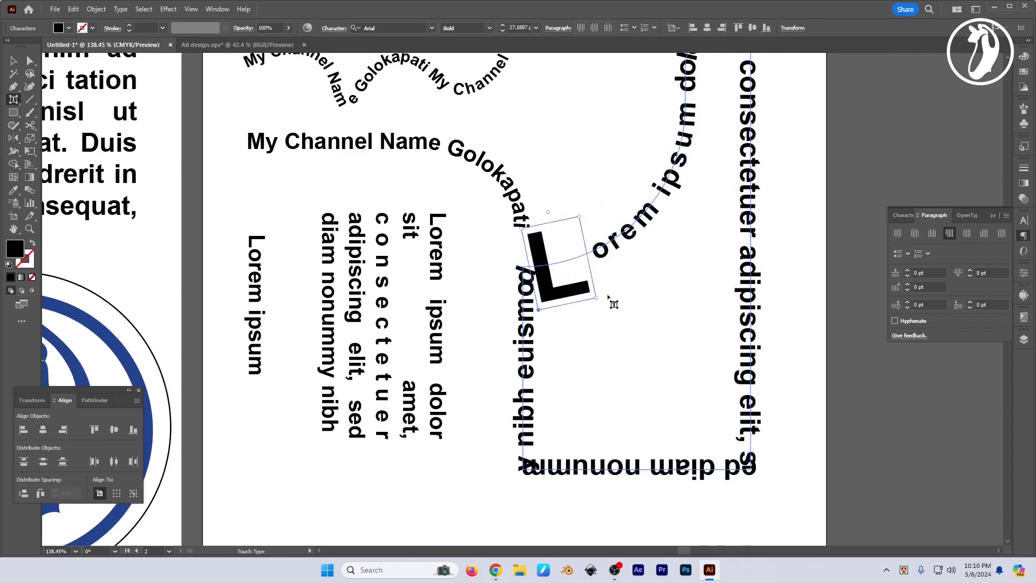
pyautogui.scroll(-3, 601, 312)
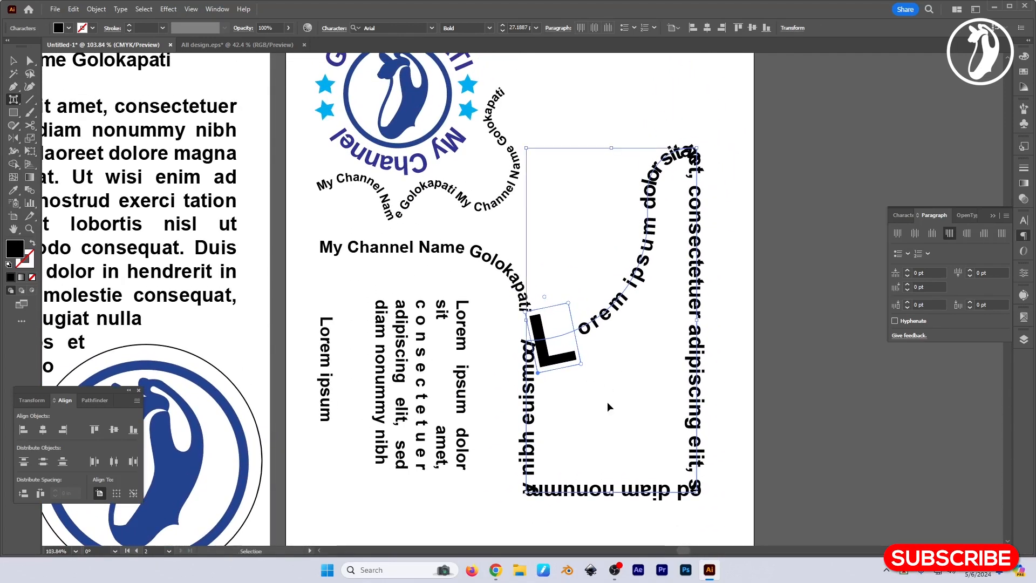
pyautogui.hotkey('ctrl', 'z')
# - Enlarge the letter y in the first page's main heading with the Touch Type tool, shift it slightly toward the M, and deselect the heading
pyautogui.moveTo(216, 117); pyautogui.dragTo(475, 304)
pyautogui.scroll(3, 208, 232)
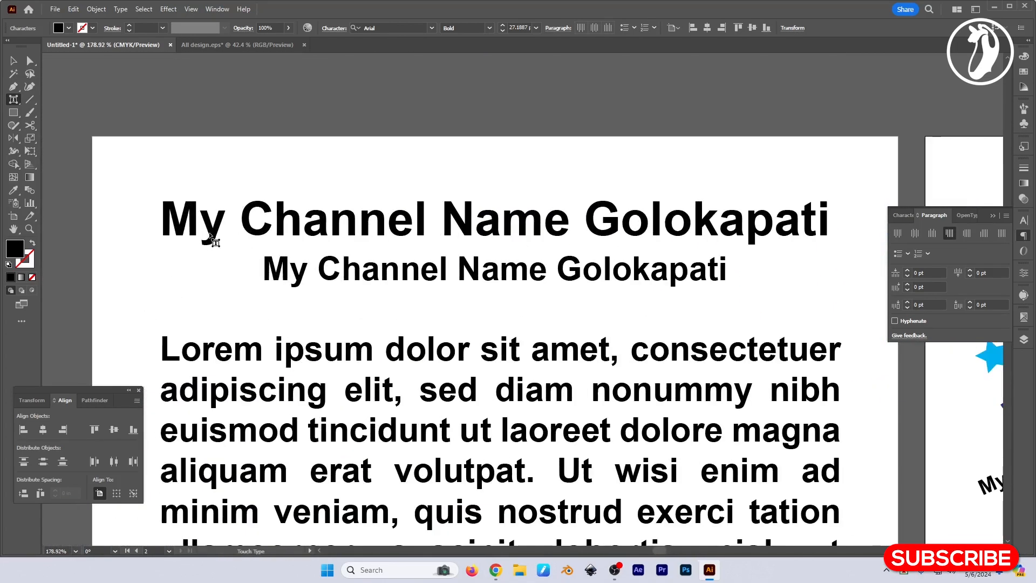
pyautogui.click(165, 204)
pyautogui.moveTo(228, 207); pyautogui.dragTo(264, 171)
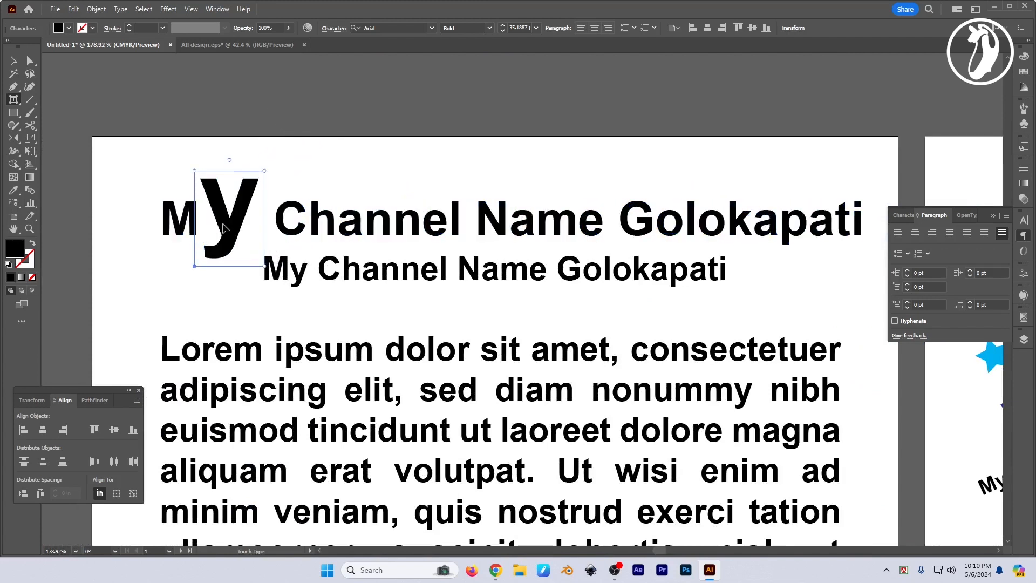
pyautogui.moveTo(223, 227)
pyautogui.mouseDown()
pyautogui.moveTo(214, 231)
pyautogui.moveTo(243, 229)
pyautogui.mouseUp()
pyautogui.hotkey('ctrl', 'z')
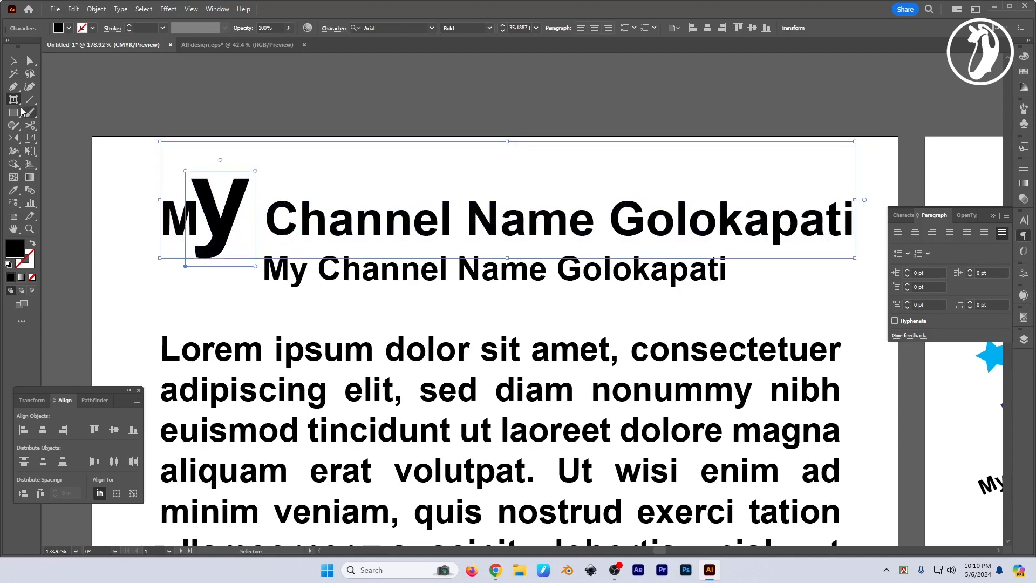
pyautogui.click(16, 102)
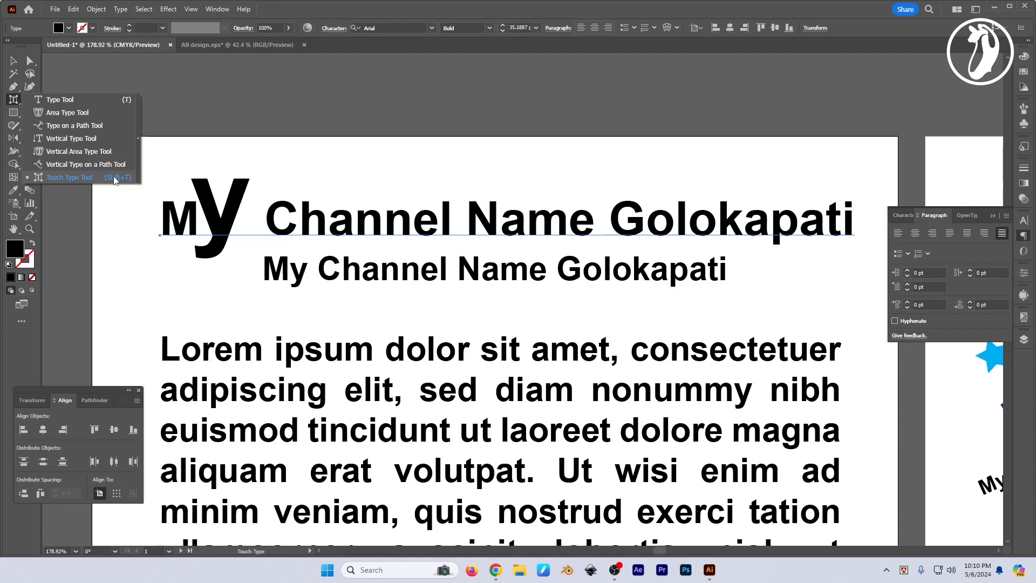
pyautogui.click(70, 177)
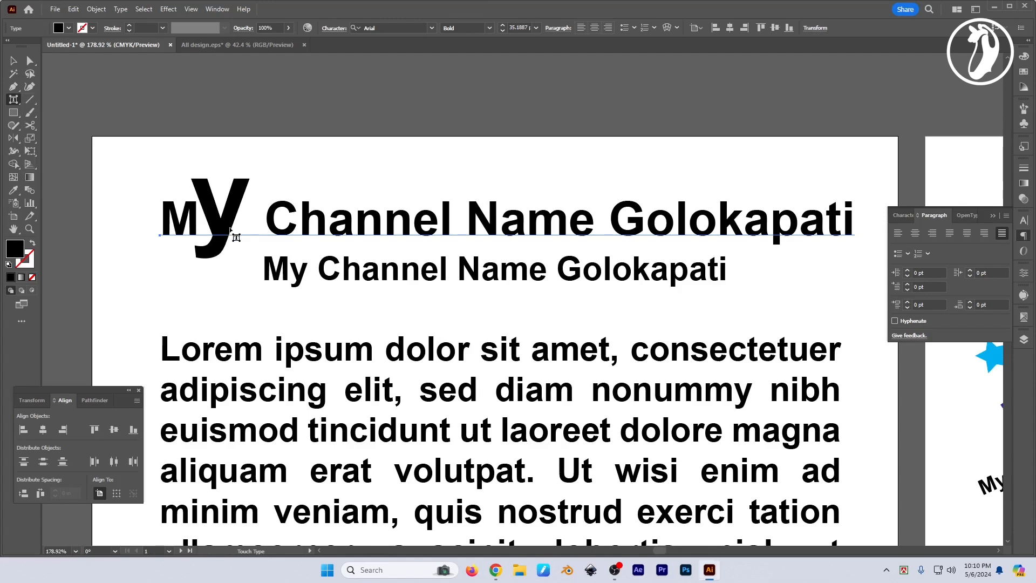
pyautogui.click(14, 61)
pyautogui.click(327, 163)
# - Collapse the floating Paragraph panel, reset the type tool group to the standard Type tool, and return to the Selection tool
pyautogui.hotkey('ctrl', '-')
pyautogui.hotkey('ctrl', '-')
pyautogui.hotkey('ctrl', '-')
pyautogui.hotkey('ctrl', '-')
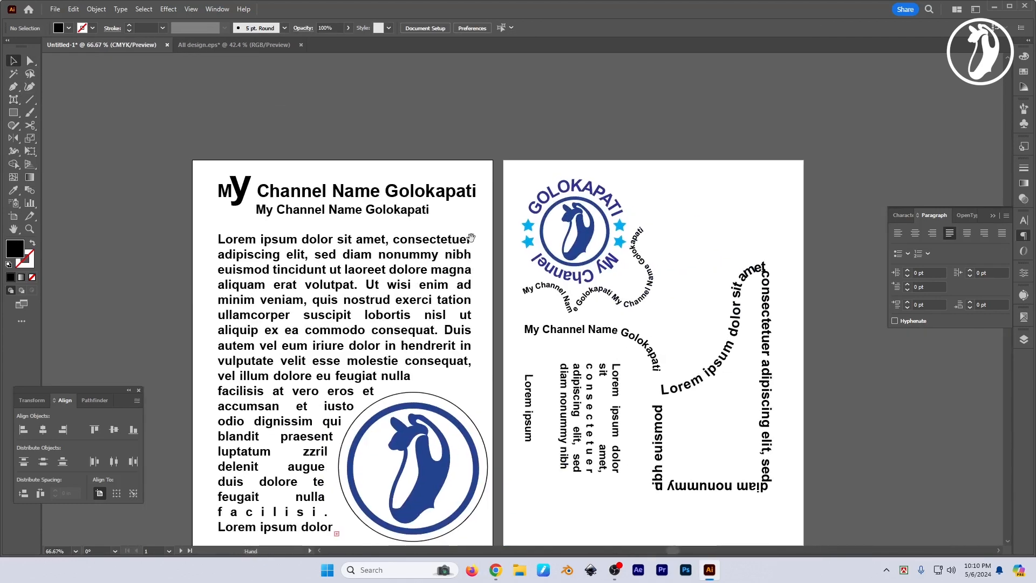
pyautogui.press('Tab')
pyautogui.press('Tab')
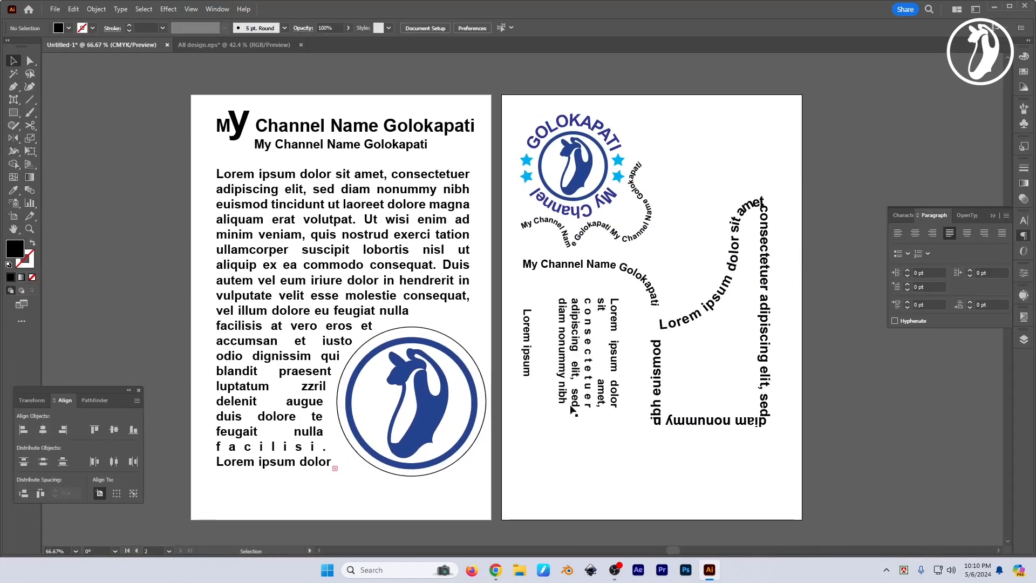
pyautogui.click(994, 216)
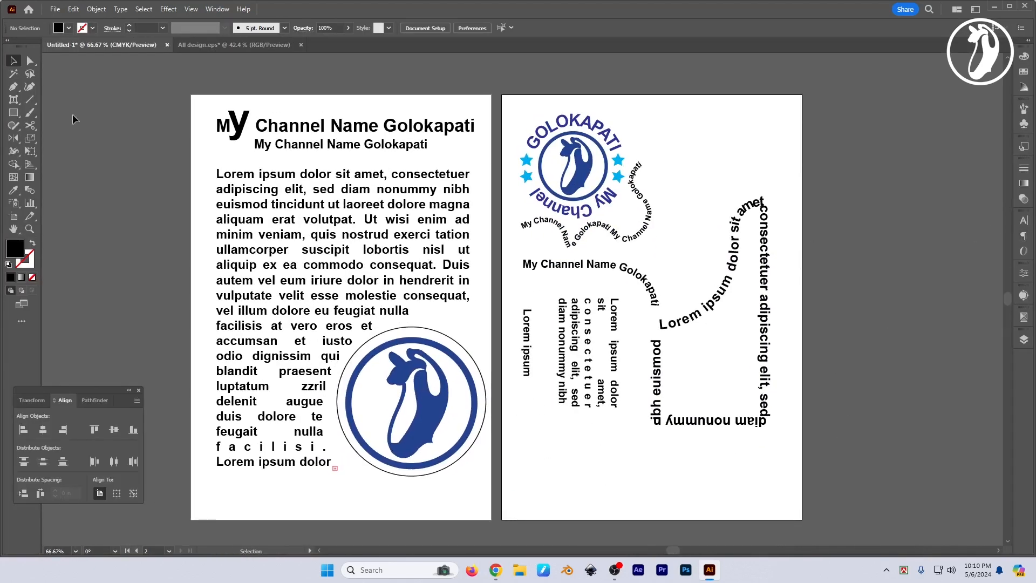
pyautogui.click(13, 99)
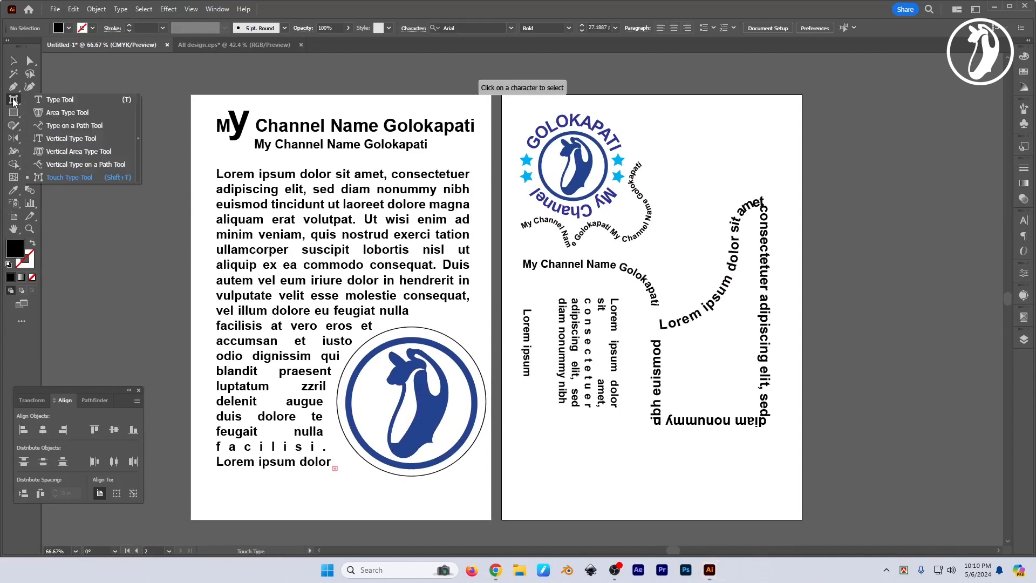
pyautogui.click(53, 102)
pyautogui.press('v')
pyautogui.press('space')
pyautogui.moveTo(630, 430)
pyautogui.mouseDown()
pyautogui.moveTo(617, 431)
pyautogui.moveTo(619, 422)
pyautogui.mouseUp()
pyautogui.moveTo(590, 457); pyautogui.dragTo(595, 457)
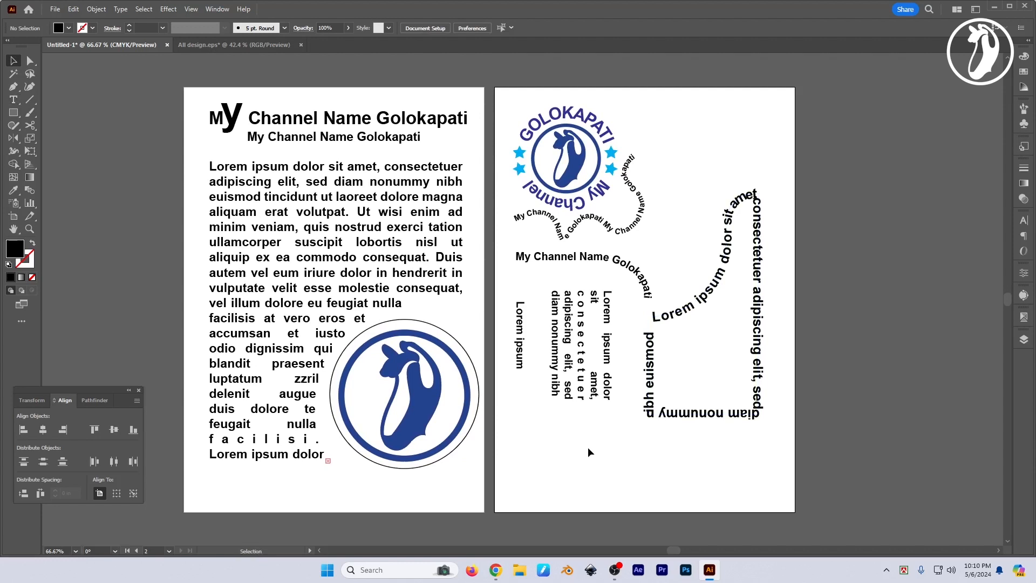
pyautogui.moveTo(555, 453); pyautogui.dragTo(558, 455)
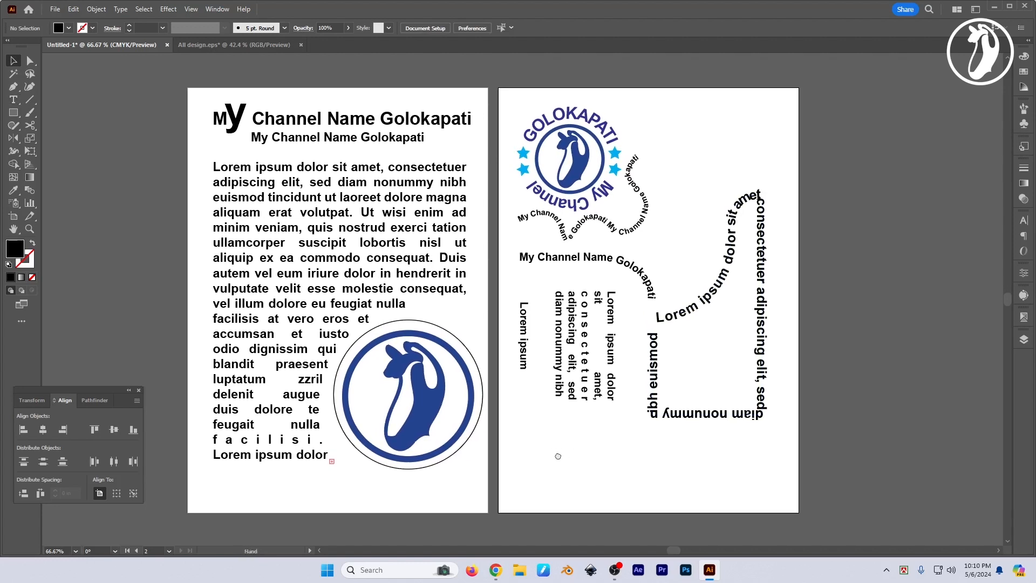